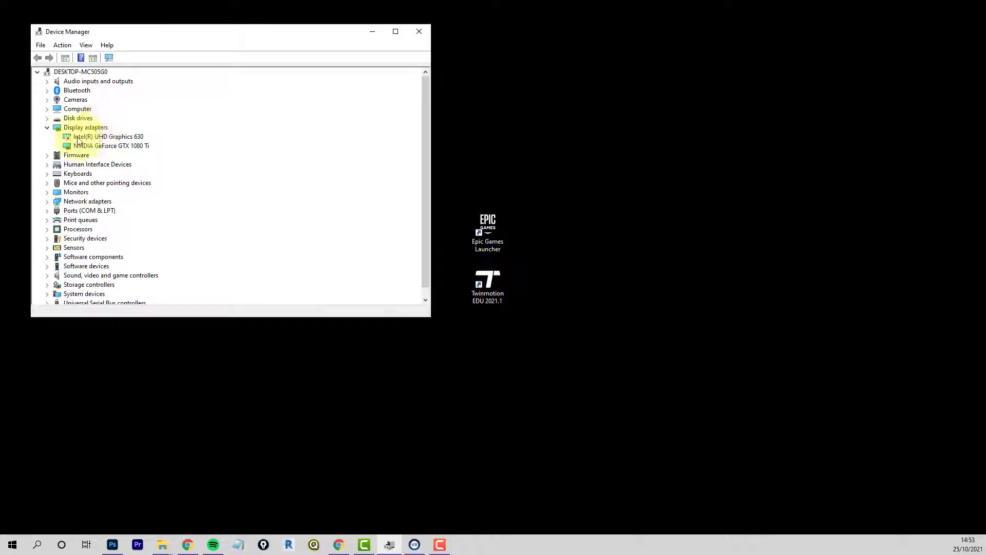
- Examine the Intel and NVIDIA display adapters in Device Manager, including the Intel adapter's device options, and close the window
{"action": "left_click", "coordinate": [126, 137]}
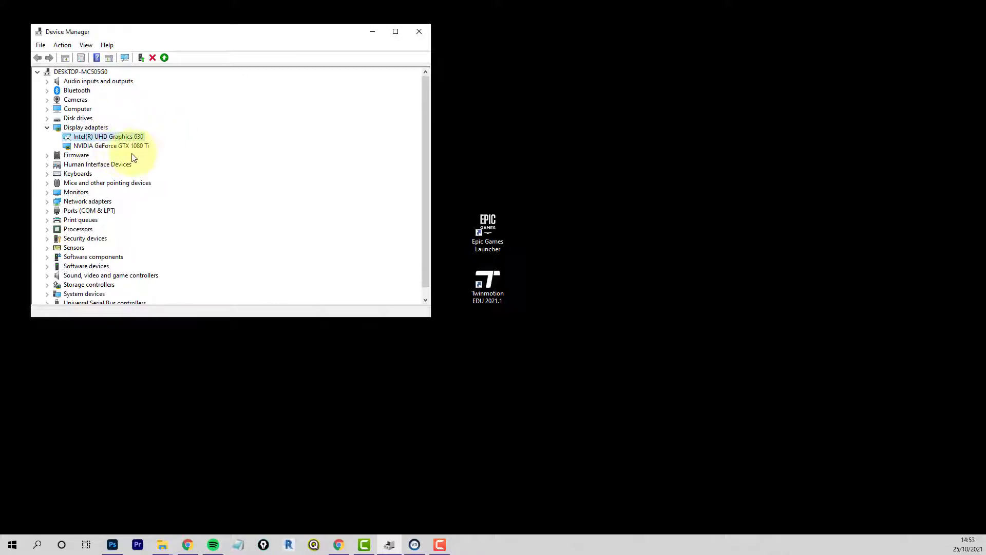
{"action": "left_click", "coordinate": [80, 146]}
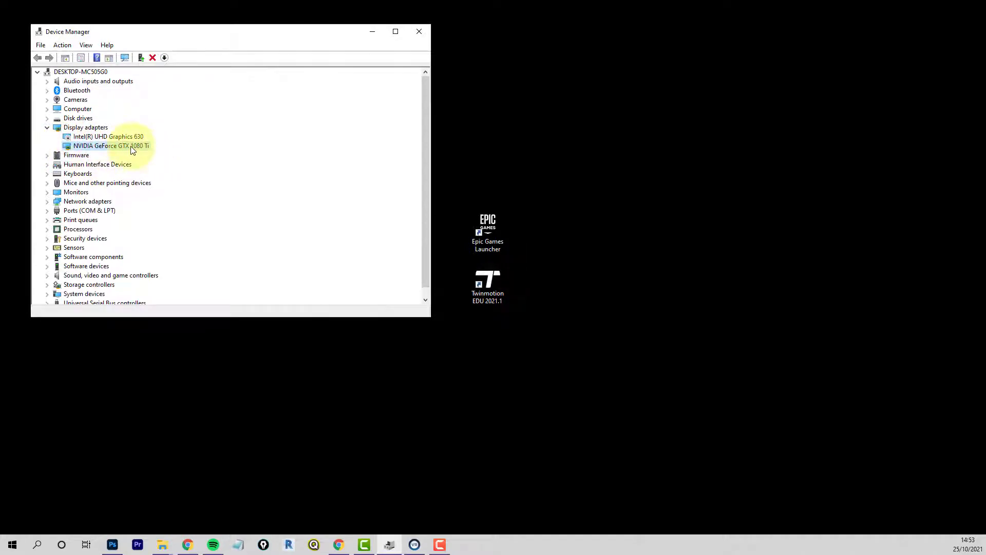
{"action": "left_click", "coordinate": [87, 137]}
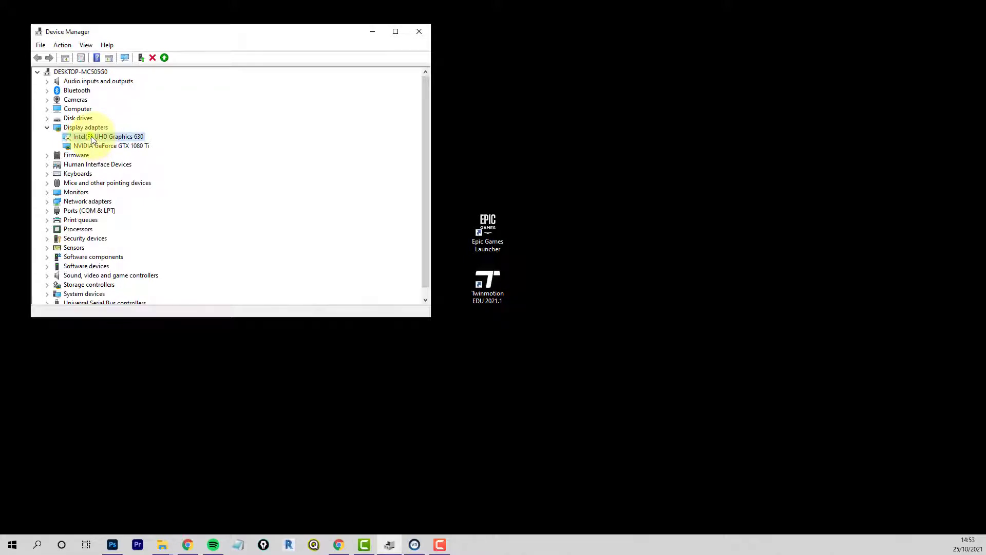
{"action": "right_click", "coordinate": [91, 137]}
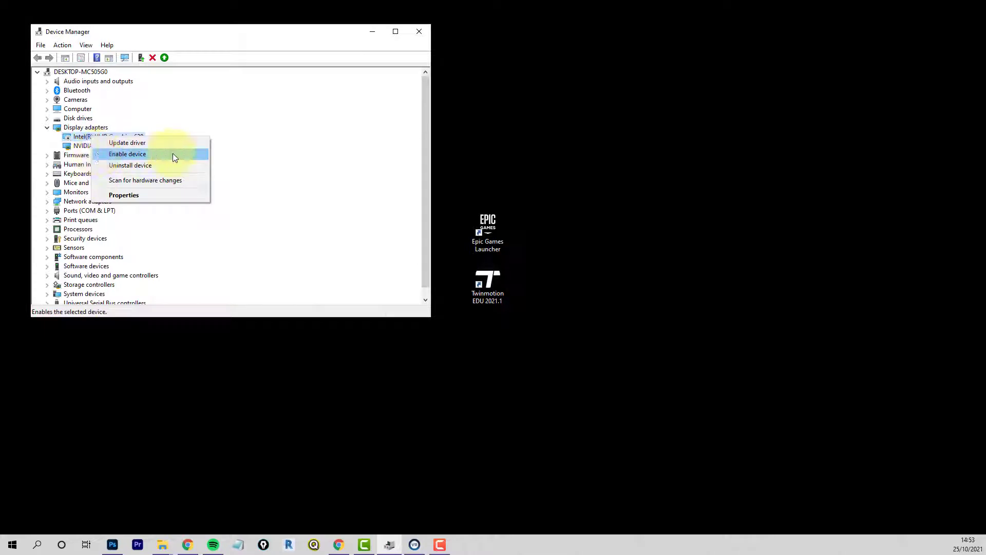
{"action": "left_click", "coordinate": [235, 33]}
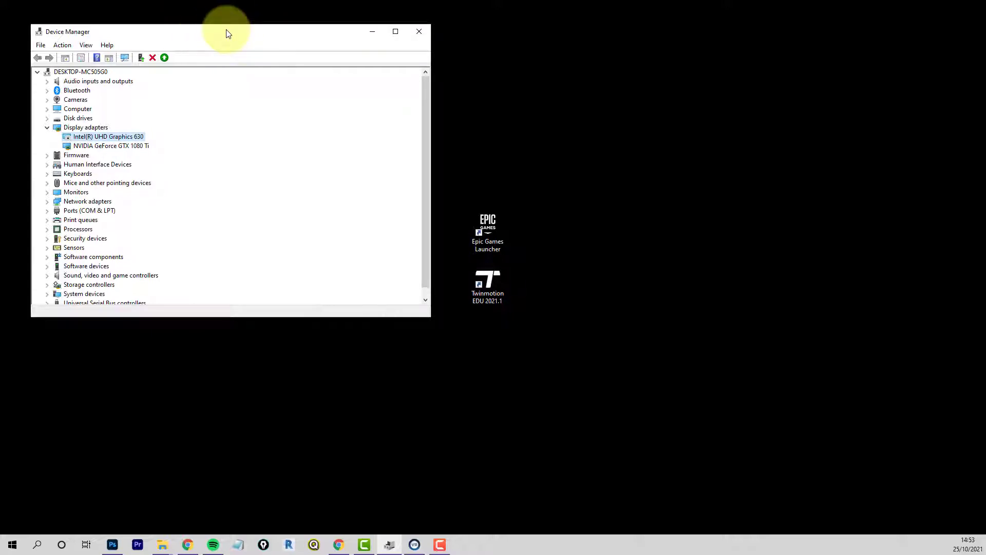
{"action": "double_click", "coordinate": [130, 137]}
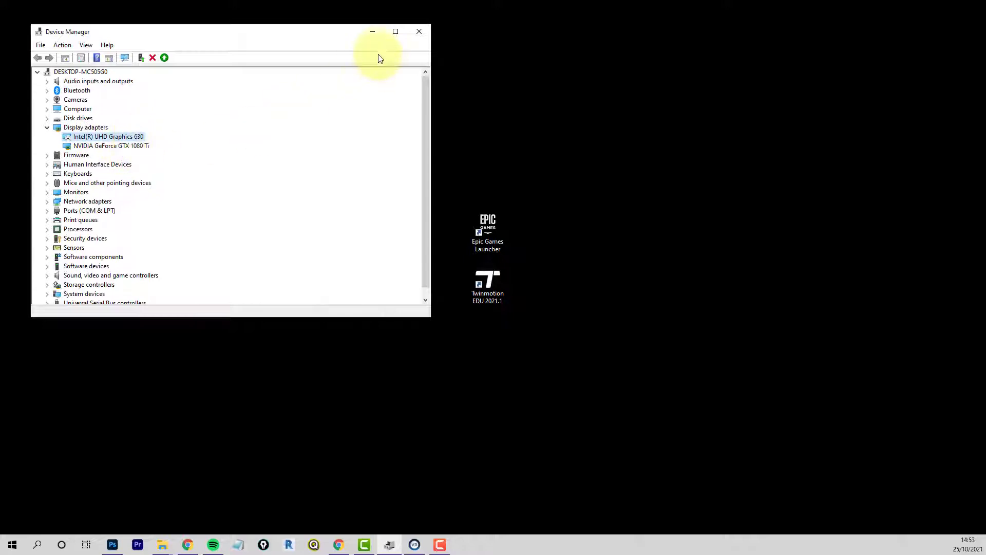
{"action": "left_click", "coordinate": [227, 30]}
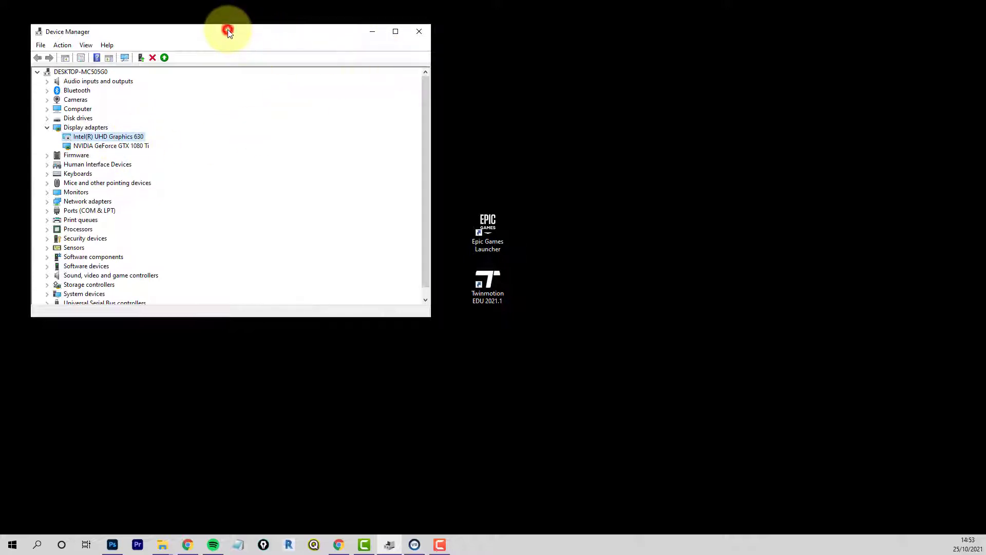
{"action": "left_click", "coordinate": [418, 32]}
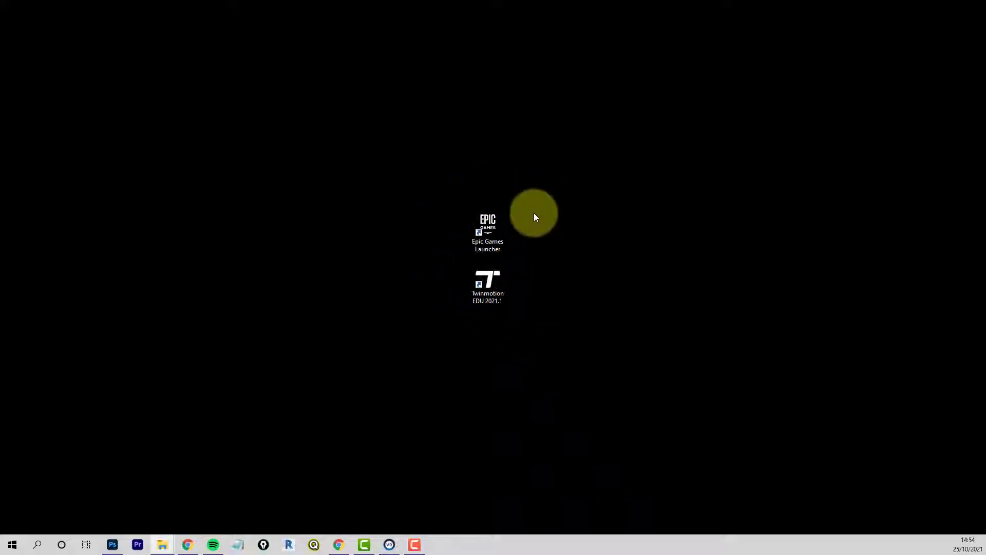
- Open the Epic Games Launcher and launch Twinmotion EDU 2021.1.4 from it
{"action": "double_click", "coordinate": [491, 229]}
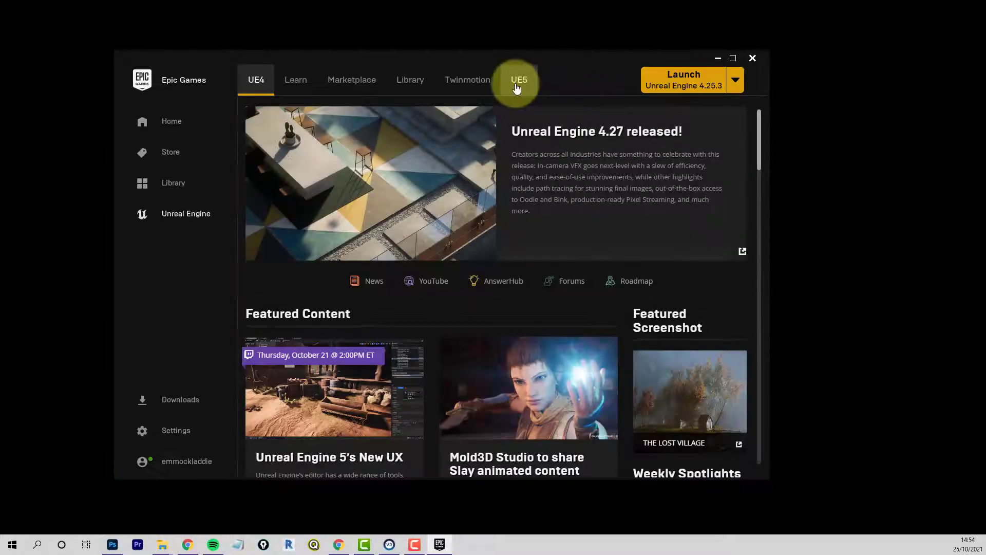
{"action": "left_click", "coordinate": [473, 88]}
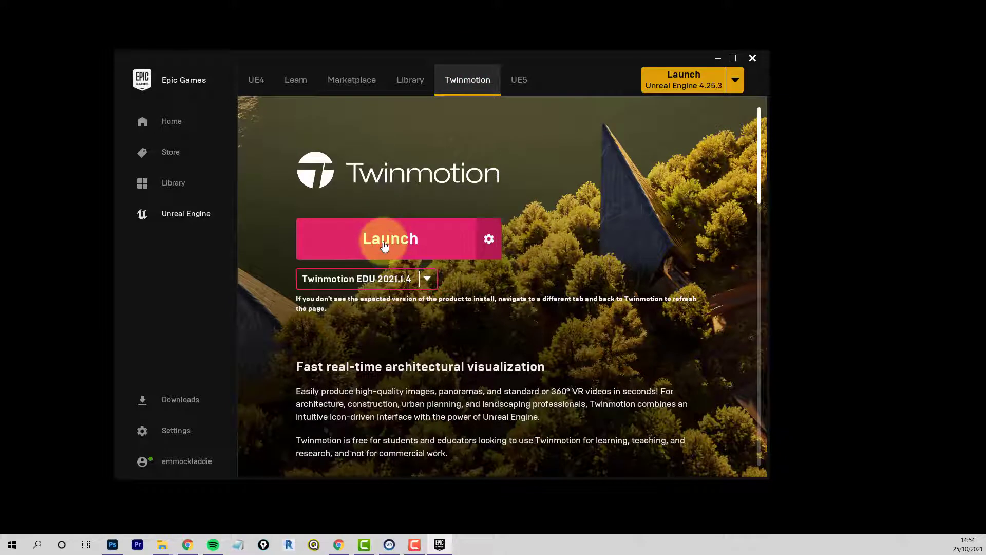
{"action": "left_click", "coordinate": [385, 246]}
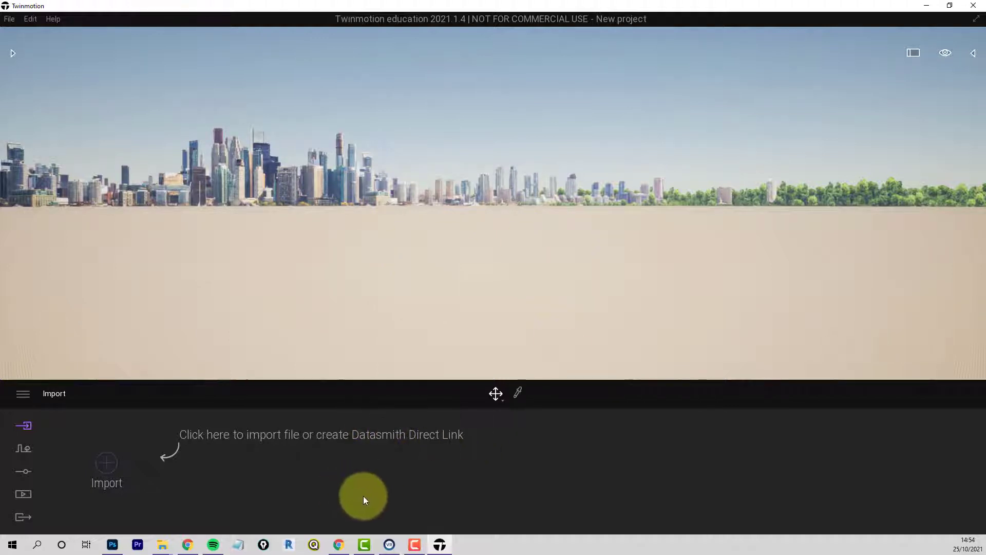
- Switch to the assignment notes in Chrome and read through to the Twinmotion stage, highlighting the SCULPTURE_PARK_MATERIALS.zip attachment
{"action": "left_click", "coordinate": [339, 545]}
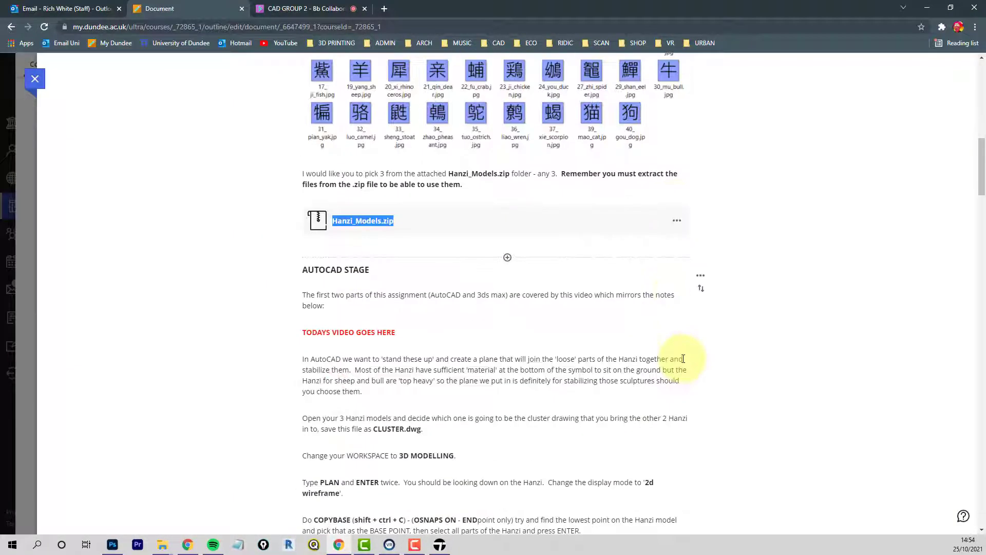
{"action": "scroll", "coordinate": [683, 358], "scroll_direction": "down", "scroll_amount": 10}
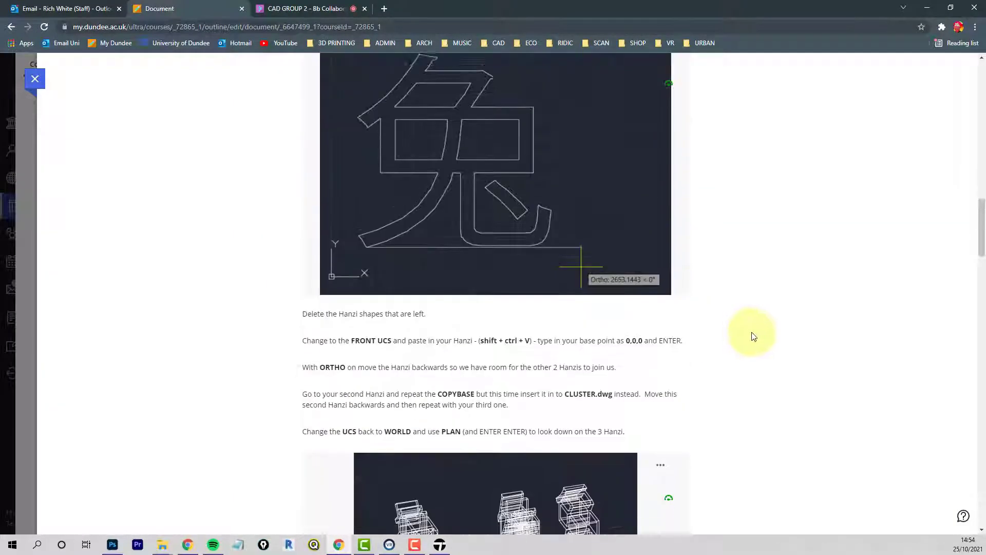
{"action": "scroll", "coordinate": [752, 336], "scroll_direction": "down", "scroll_amount": 19}
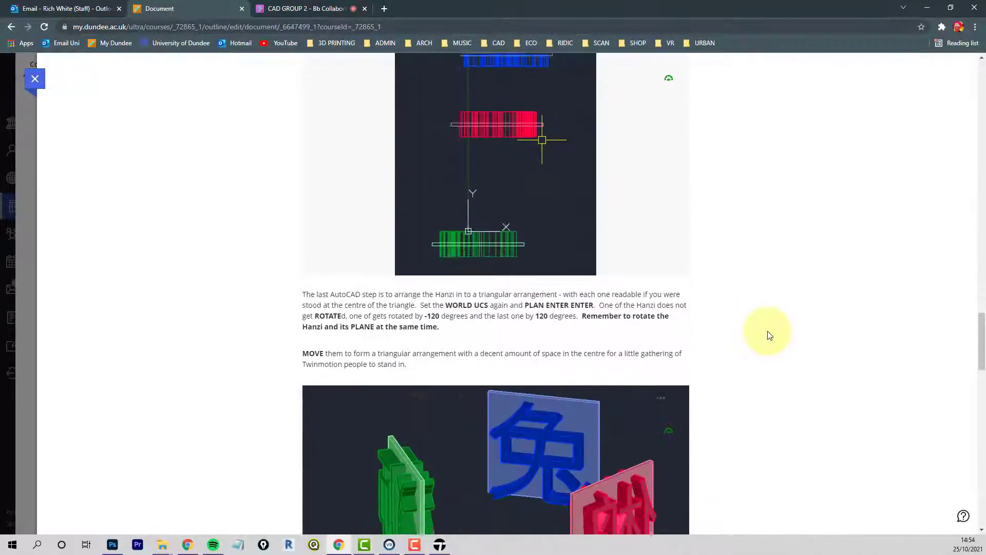
{"action": "scroll", "coordinate": [769, 335], "scroll_direction": "down", "scroll_amount": 20}
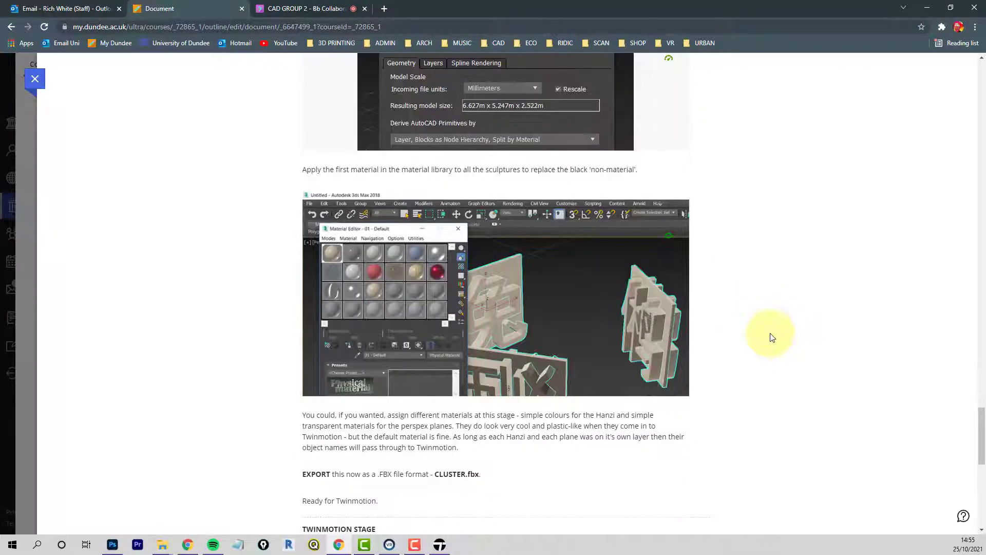
{"action": "scroll", "coordinate": [771, 337], "scroll_direction": "down", "scroll_amount": 6}
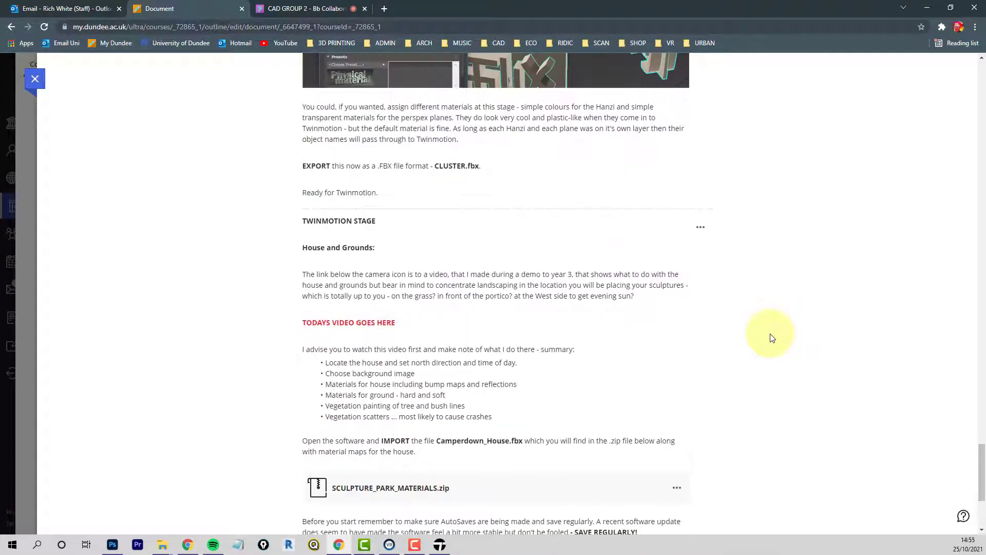
{"action": "scroll", "coordinate": [771, 337], "scroll_direction": "down", "scroll_amount": 2}
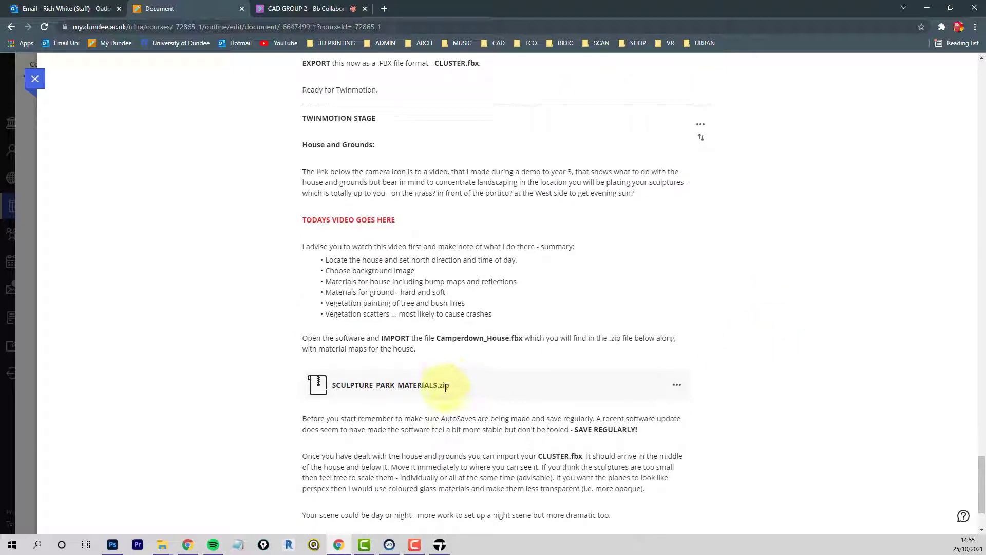
{"action": "left_click_drag", "start_coordinate": [454, 385], "coordinate": [315, 385]}
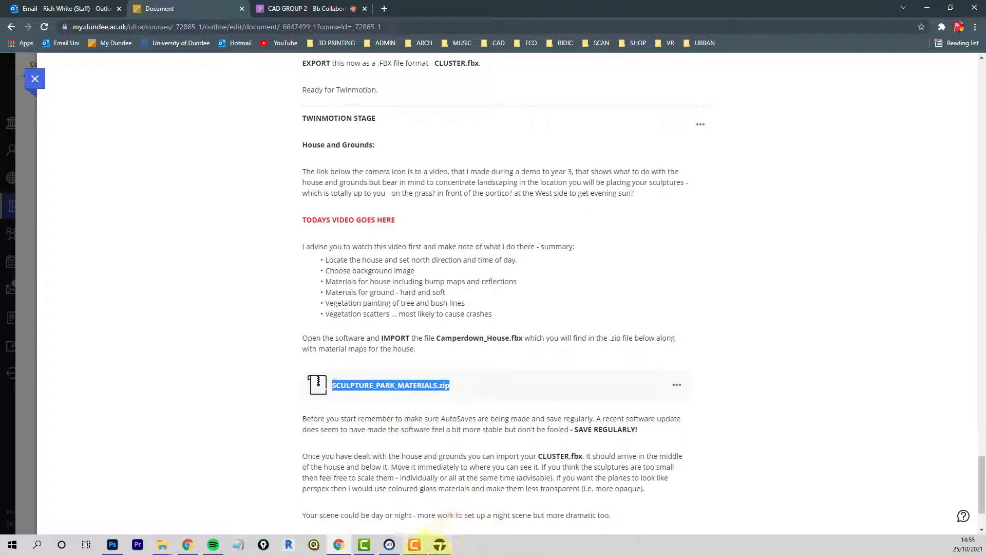
- Switch back to Twinmotion and open the Save section of the preferences to review the autosave interval and number
{"action": "left_click", "coordinate": [441, 548]}
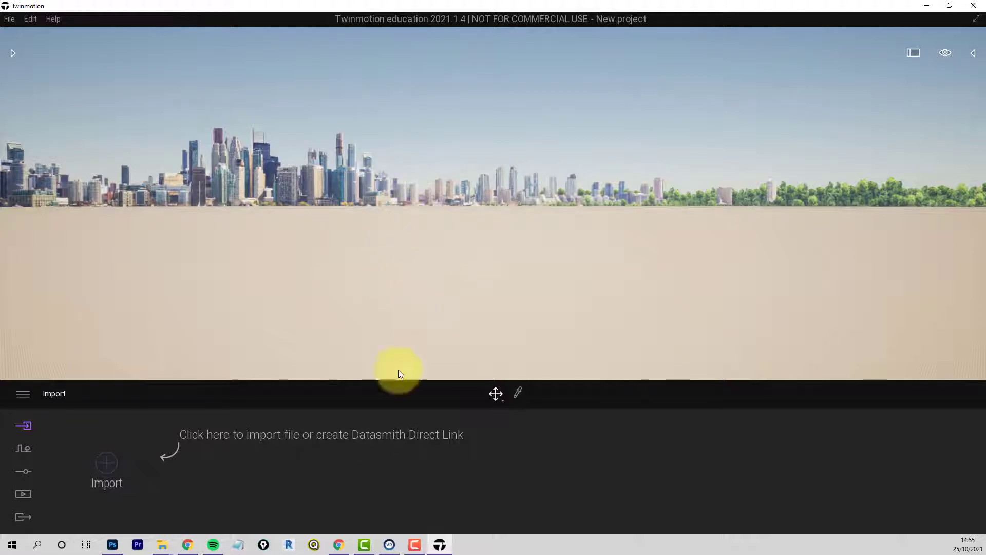
{"action": "left_click", "coordinate": [107, 464]}
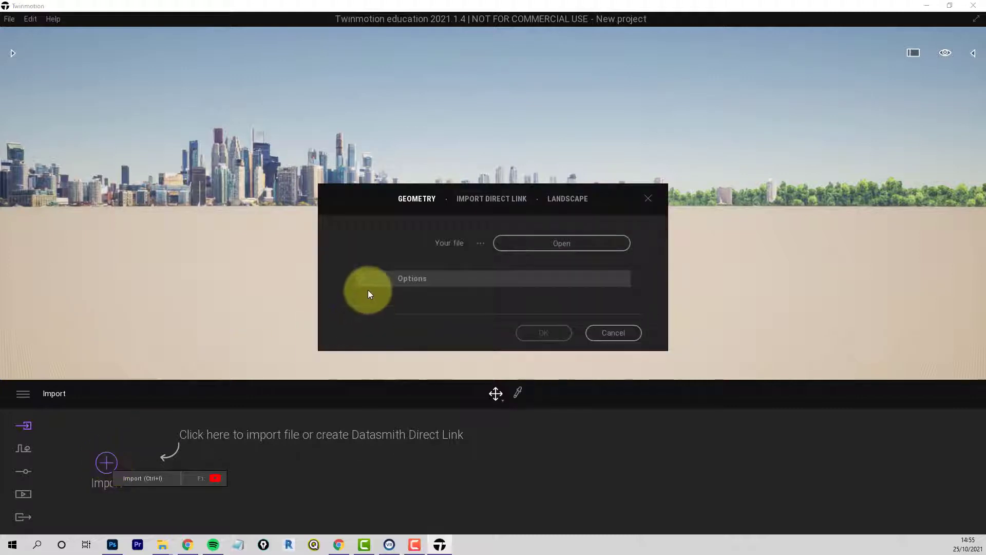
{"action": "left_click", "coordinate": [618, 332]}
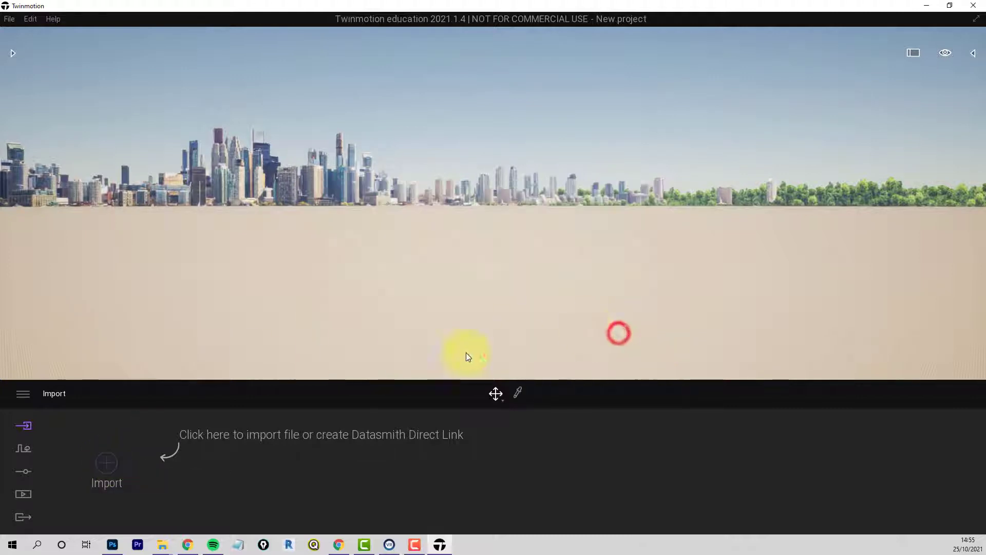
{"action": "left_click", "coordinate": [35, 18]}
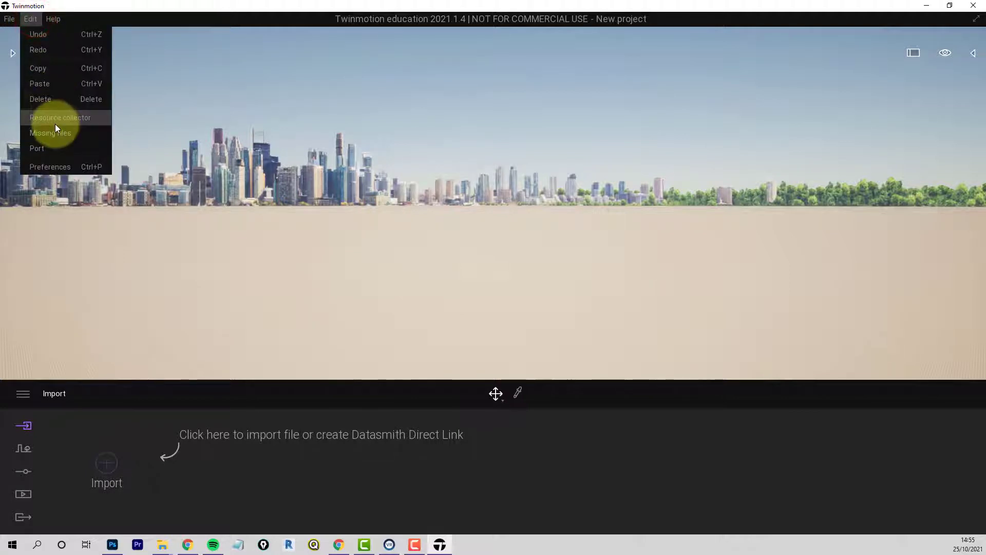
{"action": "left_click", "coordinate": [51, 167]}
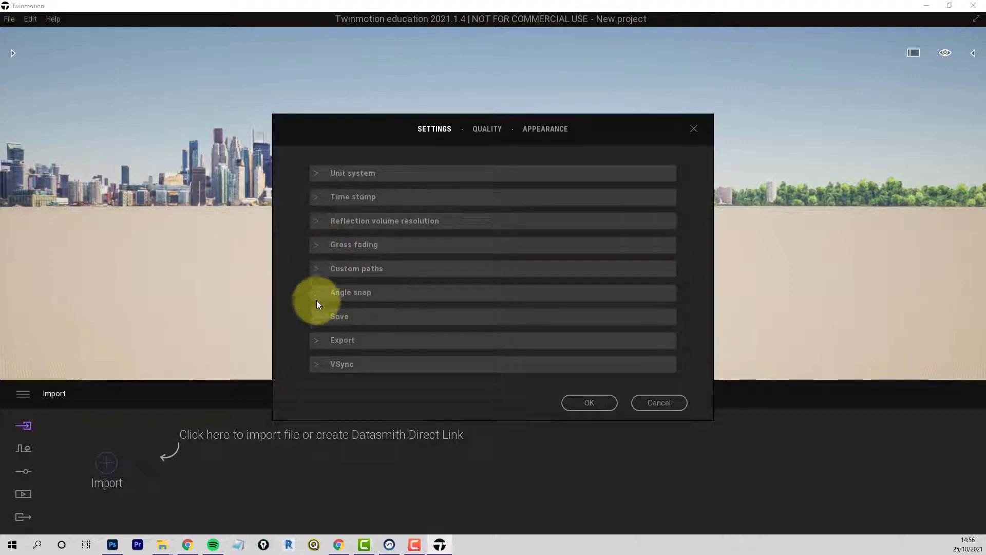
{"action": "left_click", "coordinate": [318, 317]}
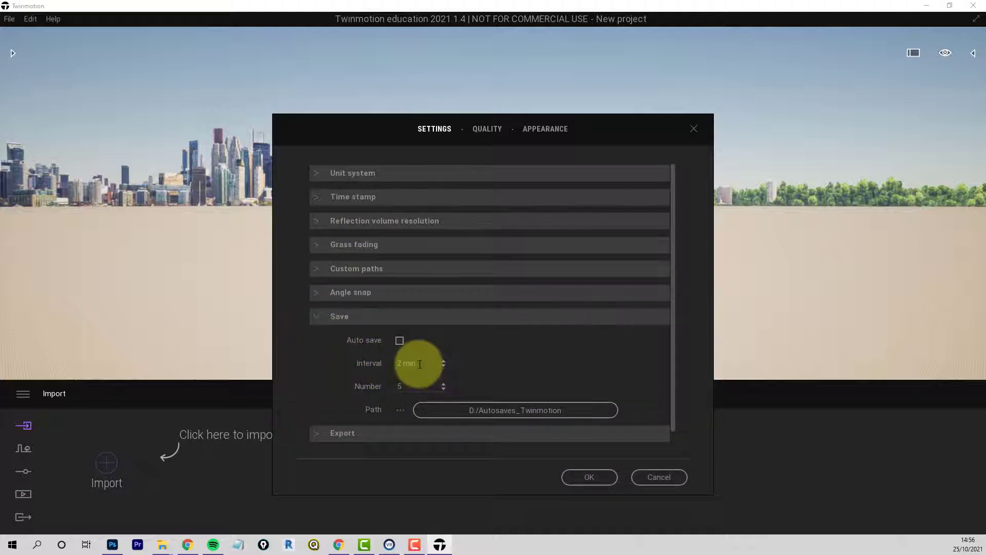
{"action": "left_click", "coordinate": [404, 387]}
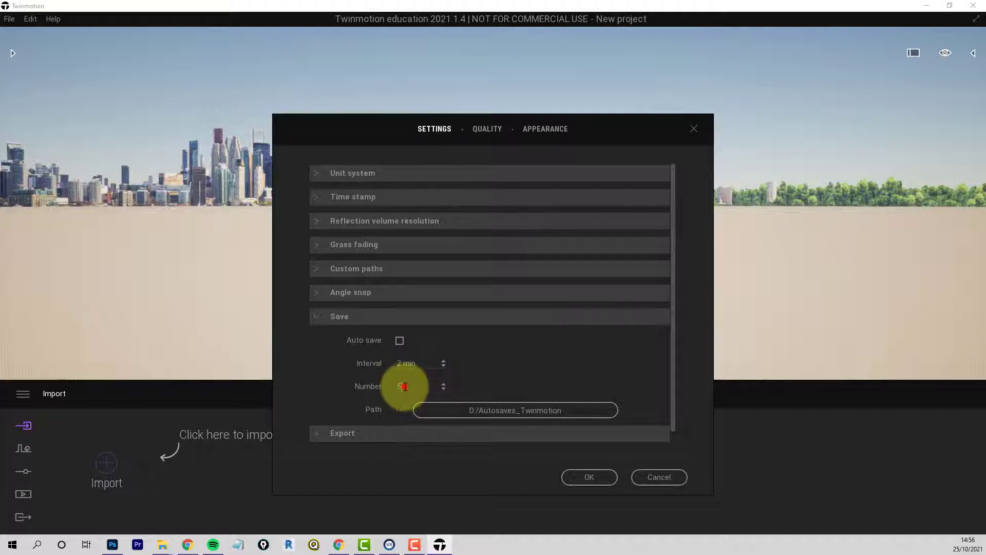
{"action": "left_click_drag", "start_coordinate": [404, 386], "coordinate": [385, 389]}
{"action": "left_click", "coordinate": [421, 391]}
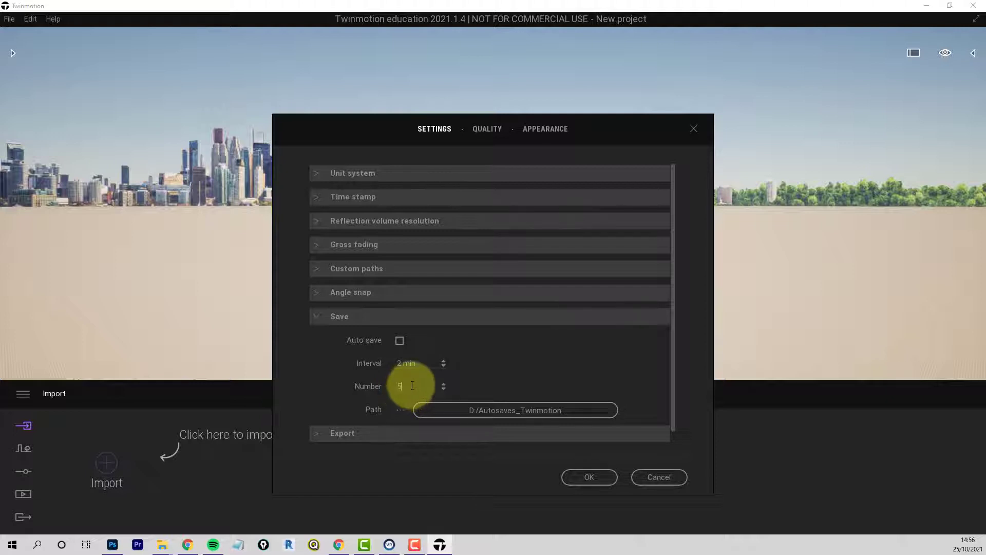
- Browse for the autosave path and select the Autosaves_Twinmotion folder on the DATA (D:) drive
{"action": "left_click", "coordinate": [514, 410]}
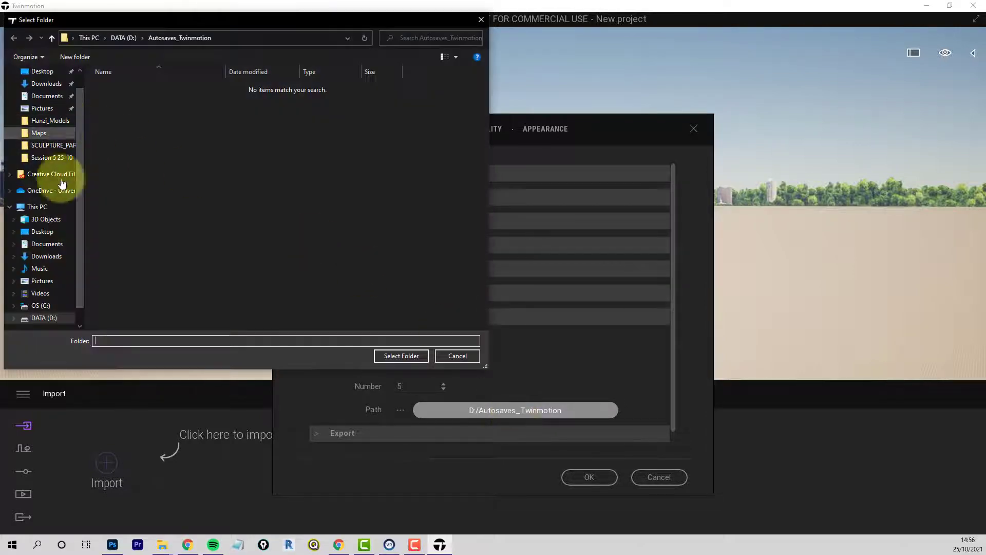
{"action": "left_click", "coordinate": [42, 318]}
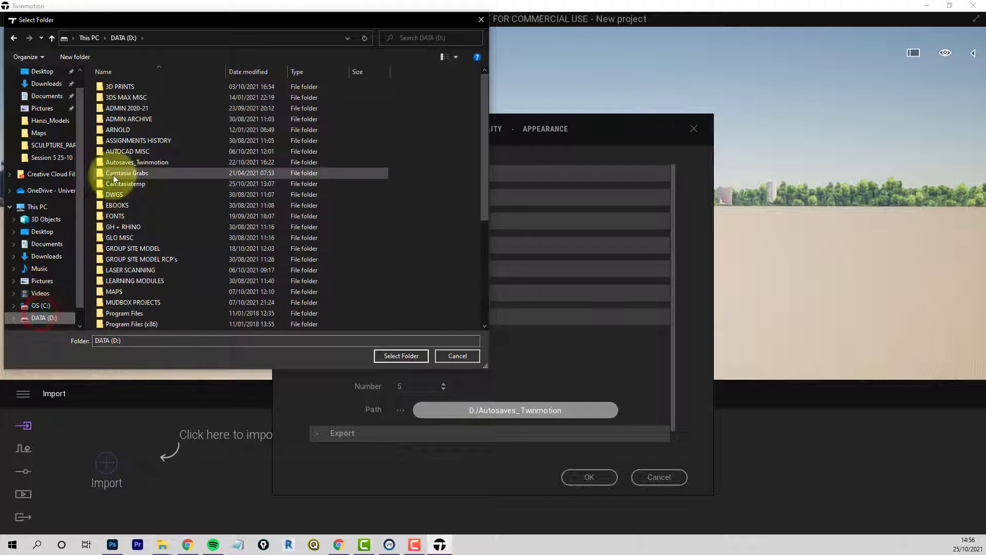
{"action": "left_click", "coordinate": [123, 162]}
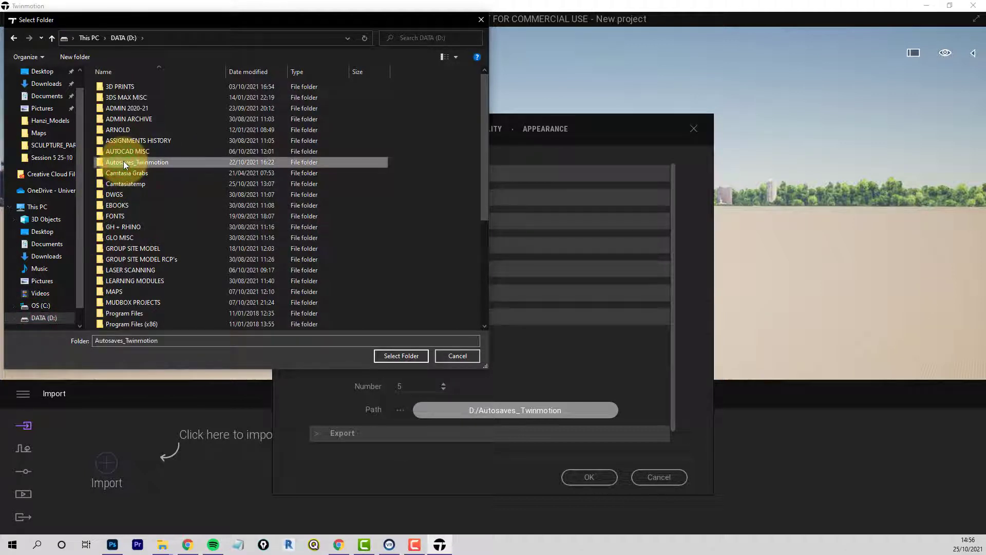
- Switch to File Explorer and open the Autosaves_Twinmotion folder on the DATA (D:) drive to check its contents
{"action": "left_click", "coordinate": [481, 19]}
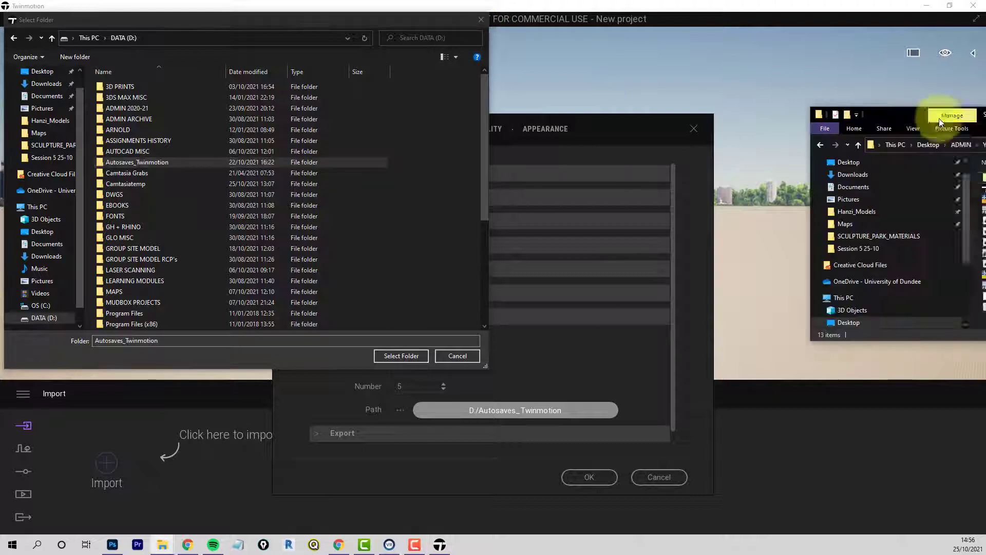
{"action": "left_click_drag", "start_coordinate": [985, 110], "coordinate": [778, 99]}
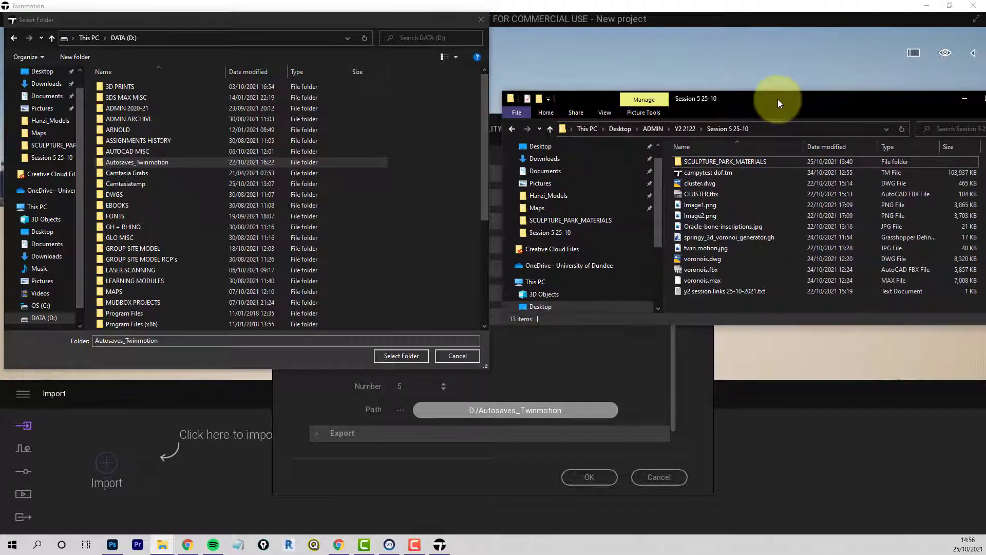
{"action": "scroll", "coordinate": [548, 282], "scroll_direction": "down", "scroll_amount": 3}
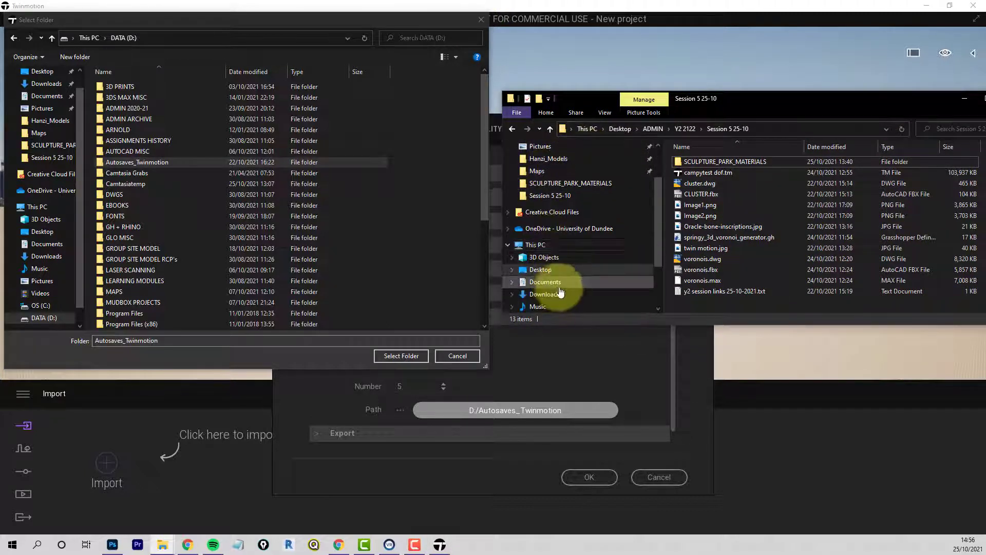
{"action": "left_click", "coordinate": [543, 278]}
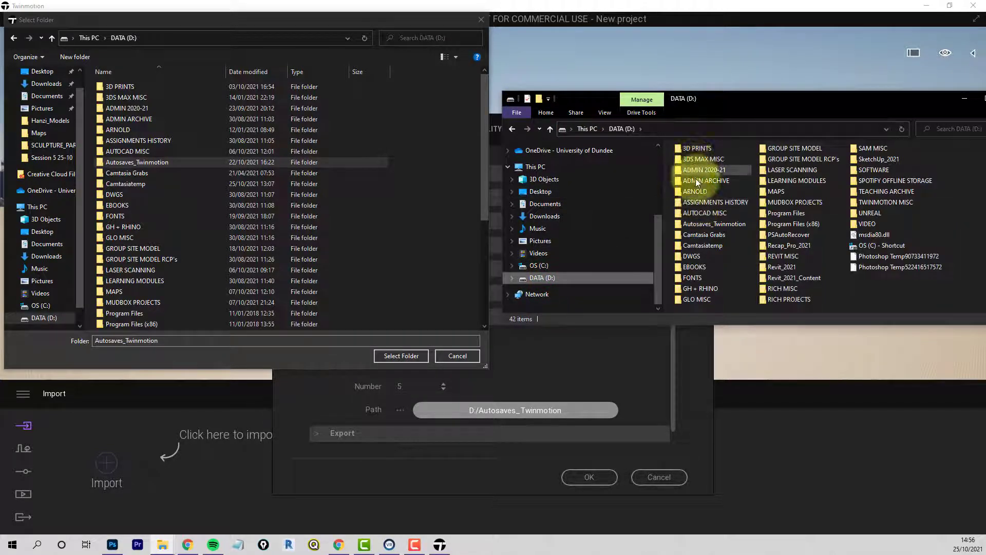
{"action": "double_click", "coordinate": [696, 226]}
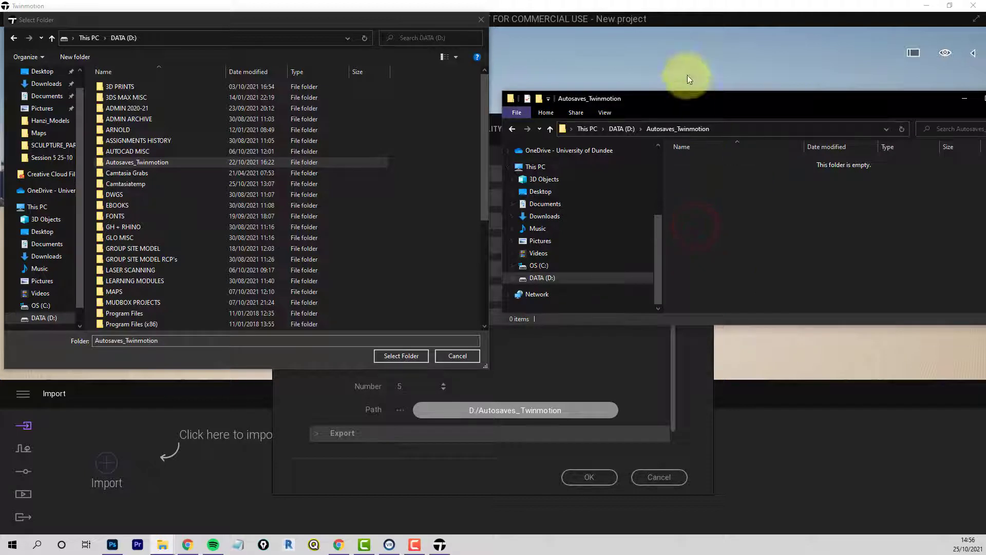
{"action": "left_click_drag", "start_coordinate": [700, 100], "coordinate": [601, 85]}
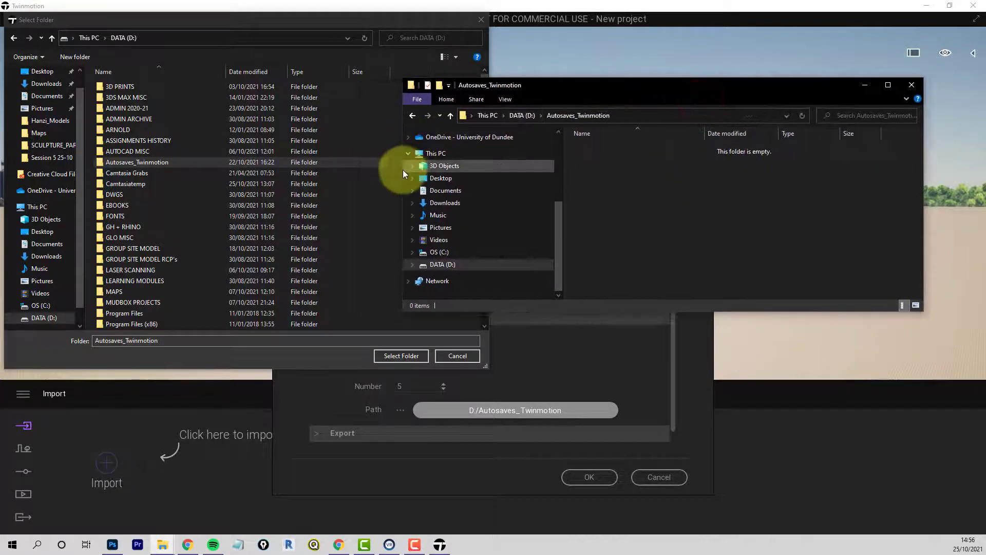
- Close the Autosaves_Twinmotion window in File Explorer and confirm that folder as the autosave path in Twinmotion
{"action": "left_click_drag", "start_coordinate": [403, 171], "coordinate": [509, 162]}
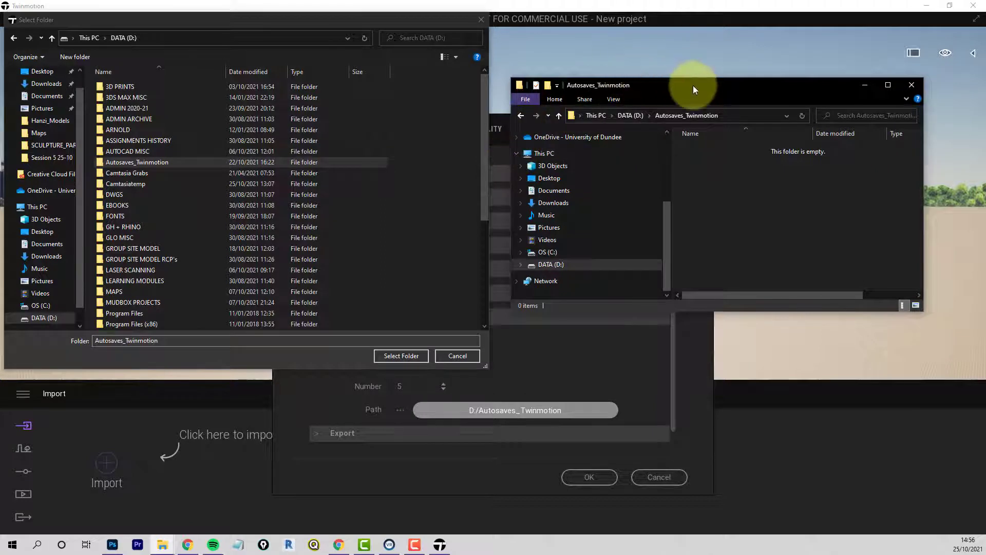
{"action": "left_click_drag", "start_coordinate": [695, 84], "coordinate": [716, 94]}
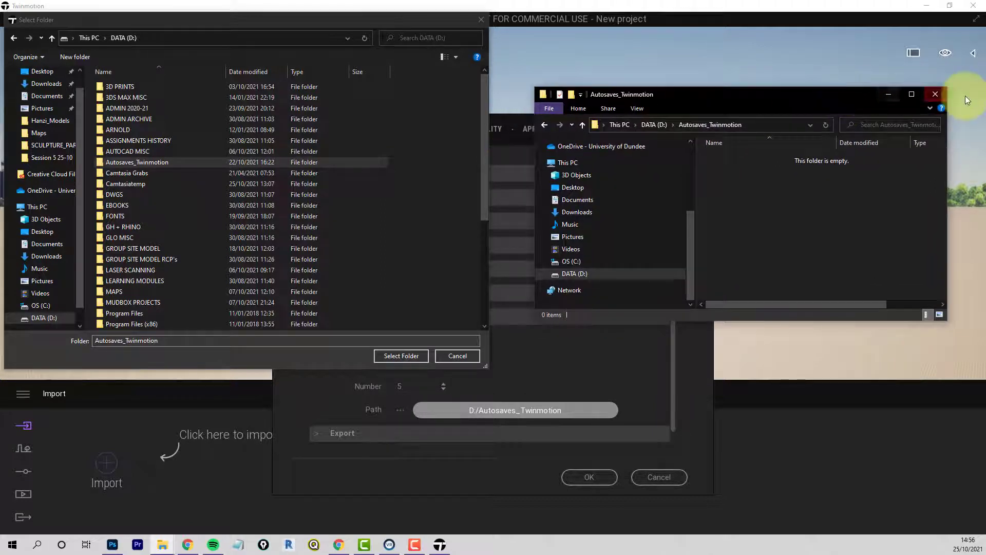
{"action": "left_click", "coordinate": [938, 100]}
{"action": "left_click_drag", "start_coordinate": [307, 24], "coordinate": [552, 53]}
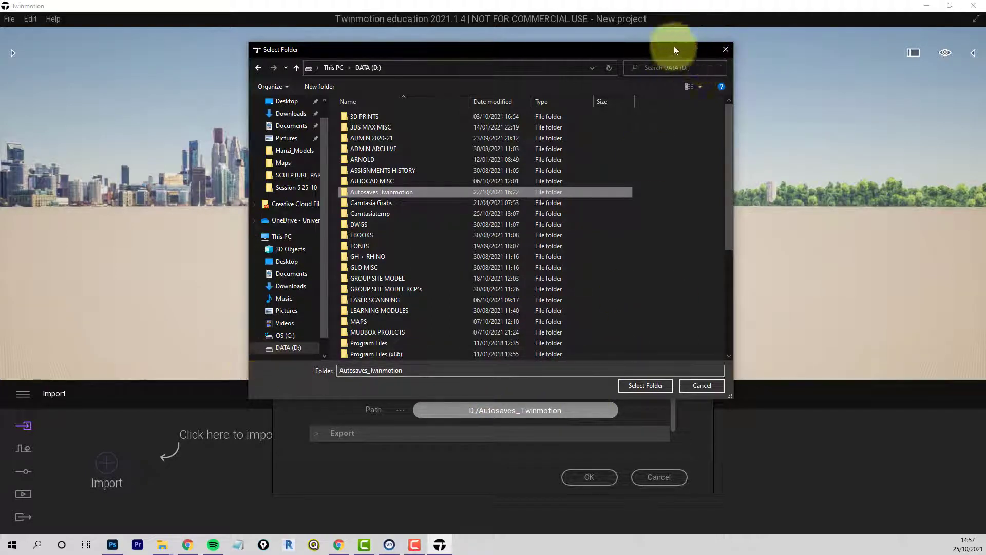
{"action": "left_click", "coordinate": [644, 387]}
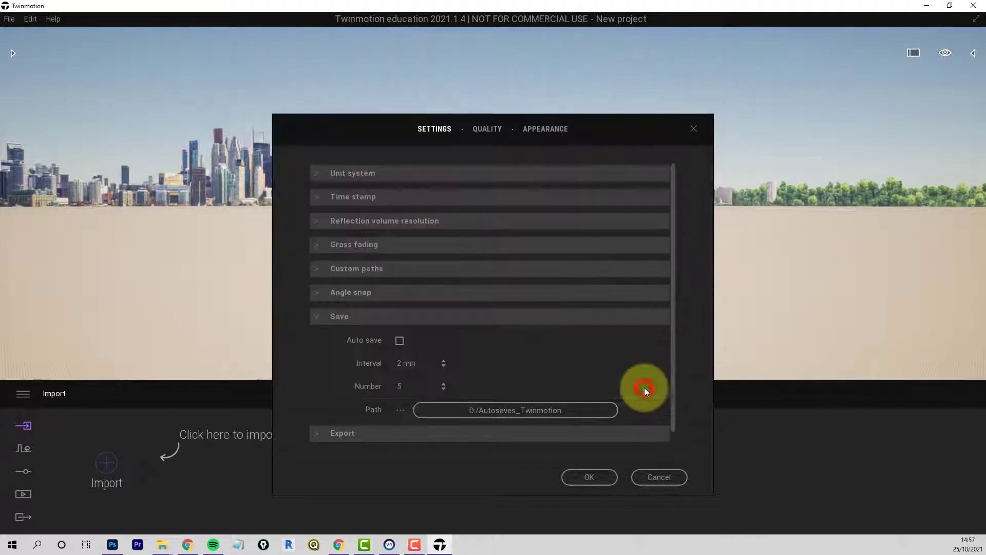
- Review the viewport choices under Reflection volume resolution, leave them as they are and accept the preferences
{"action": "left_click", "coordinate": [318, 222]}
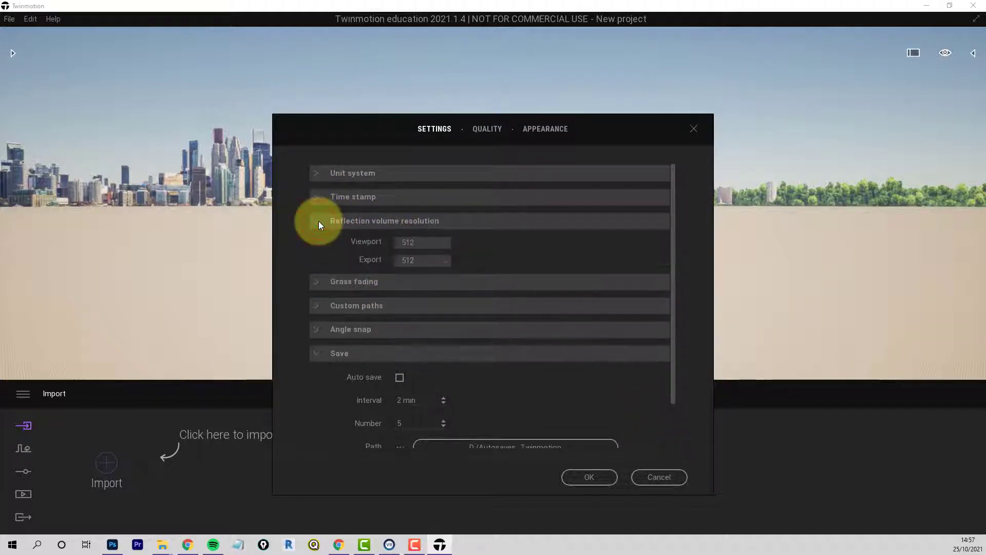
{"action": "left_click", "coordinate": [445, 247]}
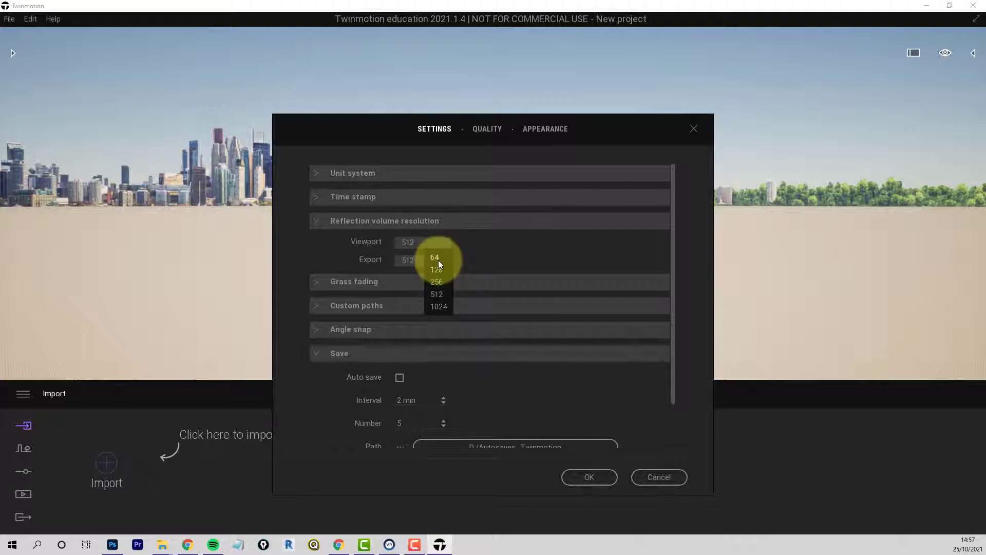
{"action": "left_click", "coordinate": [501, 253]}
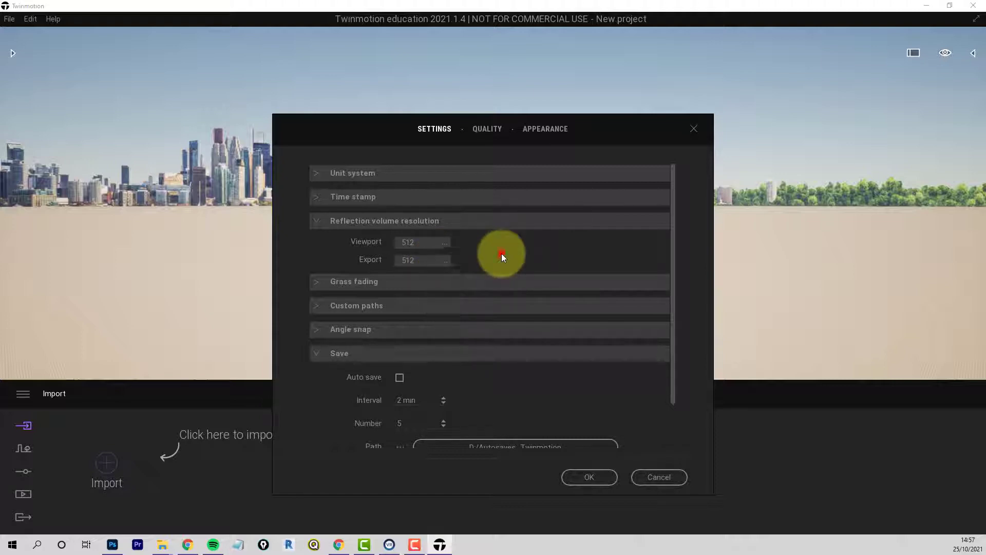
{"action": "left_click", "coordinate": [445, 247]}
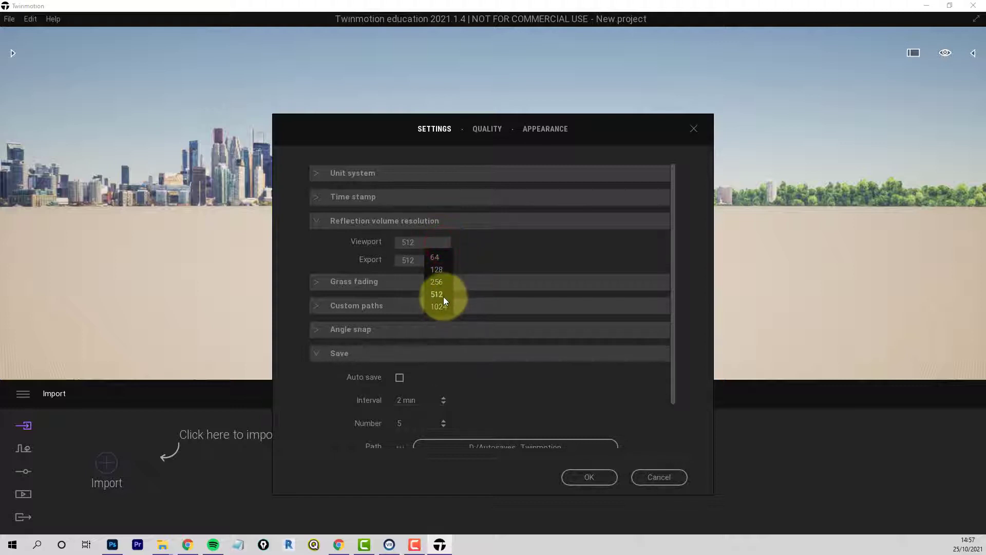
{"action": "left_click", "coordinate": [489, 251]}
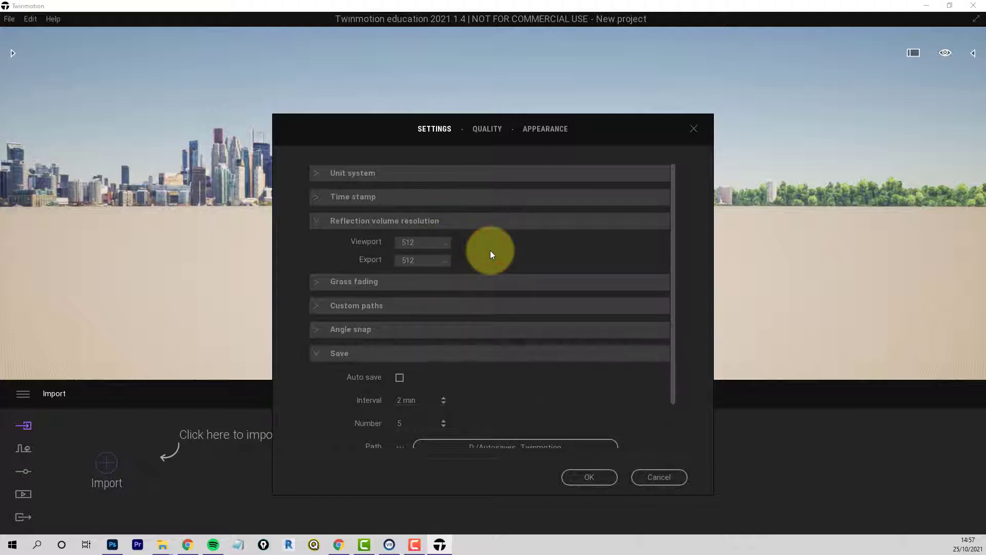
{"action": "left_click", "coordinate": [593, 479]}
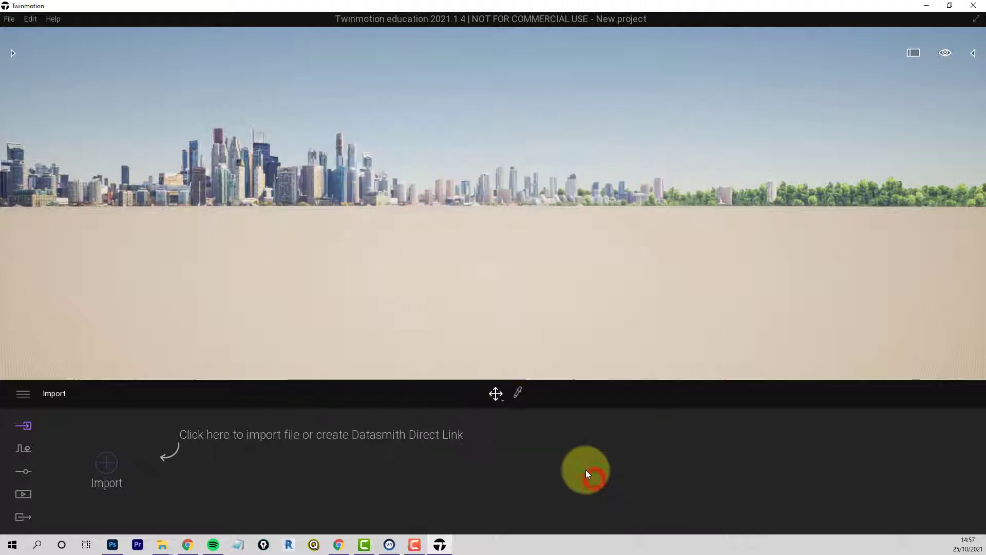
- Start a geometry import and choose Camperdown_House.FBX from Desktop > ADMIN > Y2 2122 > Session 5 25-10 > SCULPTURE_PARK_MATERIALS
{"action": "left_click", "coordinate": [107, 463]}
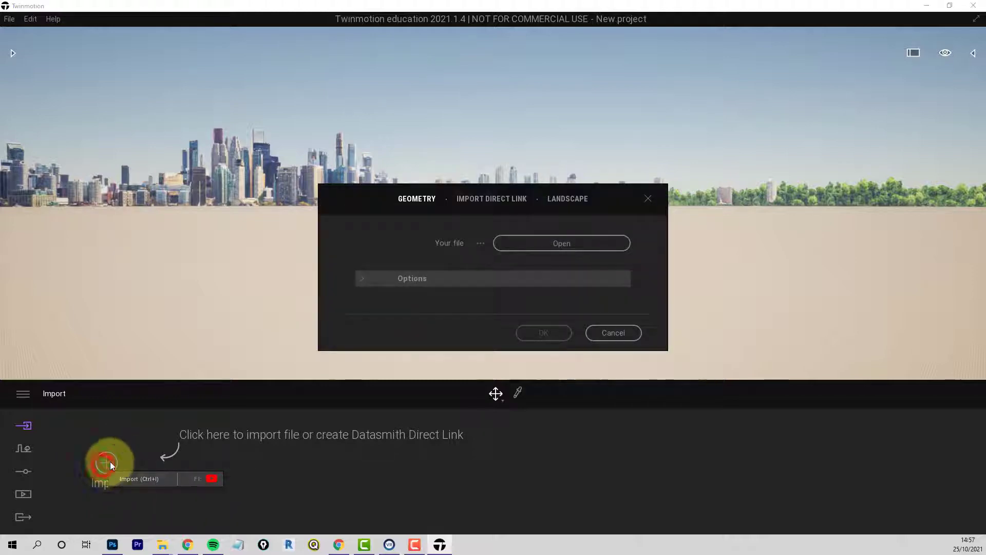
{"action": "left_click", "coordinate": [539, 246]}
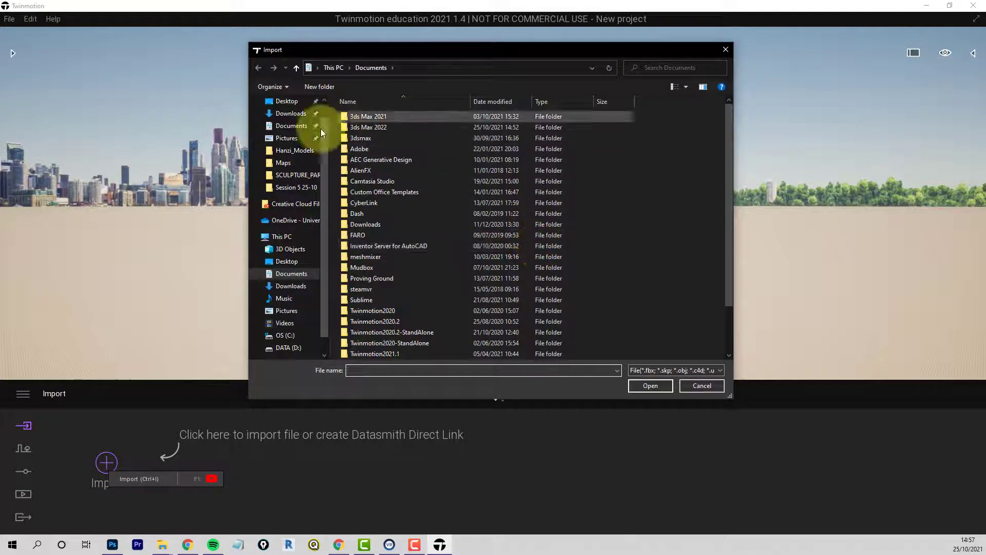
{"action": "left_click", "coordinate": [287, 348]}
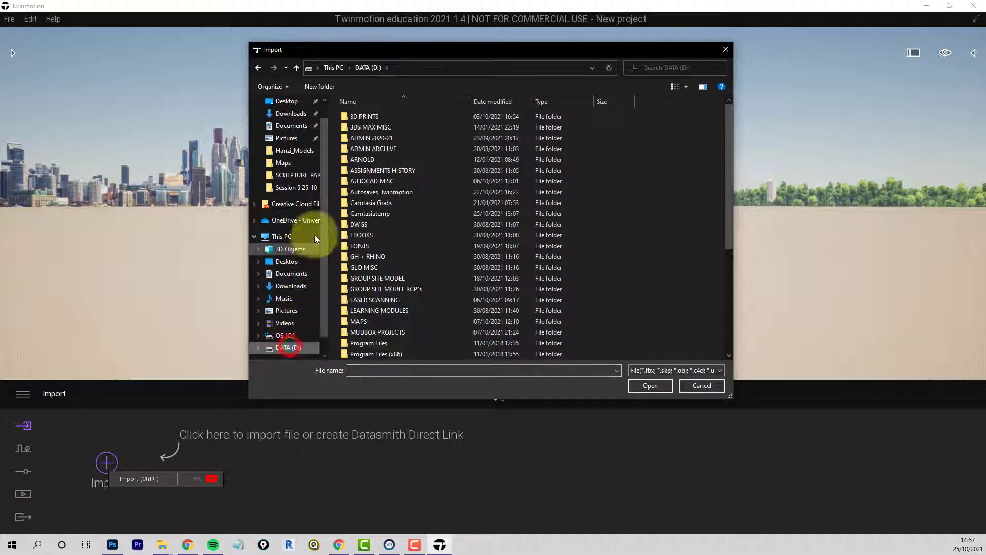
{"action": "left_click", "coordinate": [286, 101]}
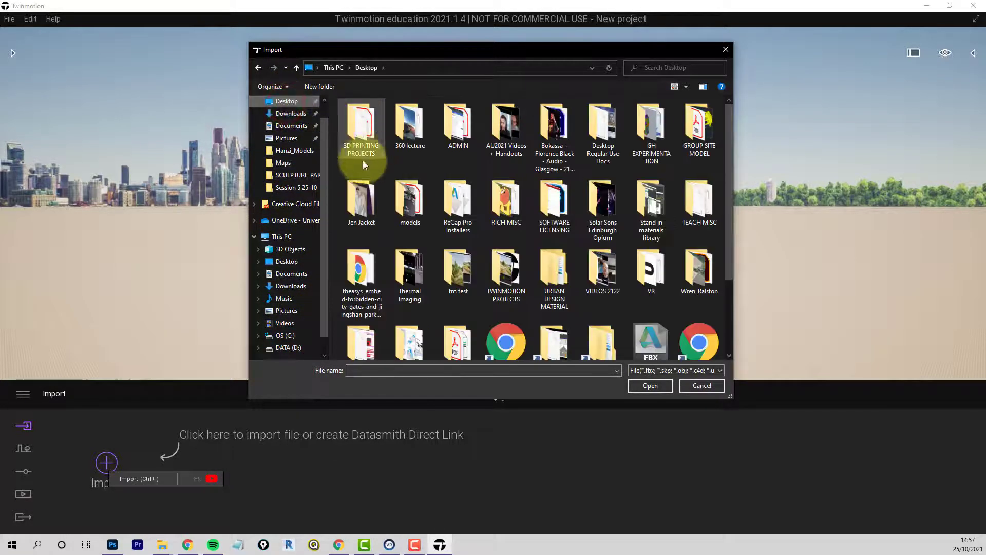
{"action": "double_click", "coordinate": [465, 123]}
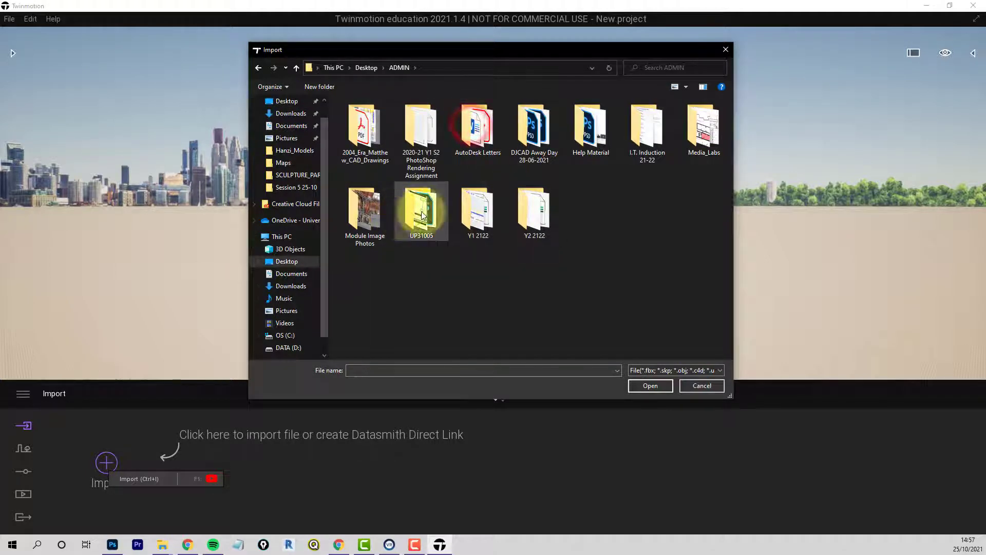
{"action": "double_click", "coordinate": [533, 208]}
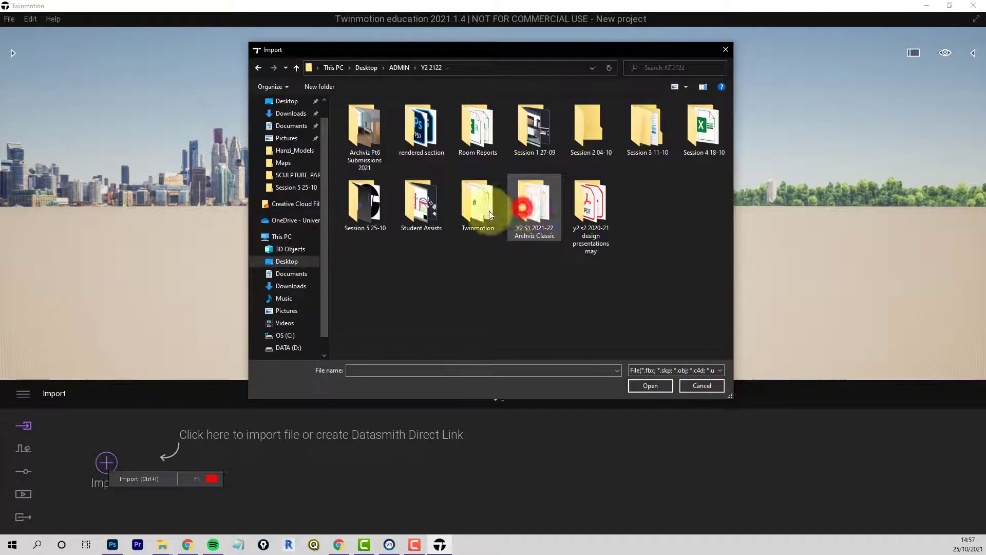
{"action": "double_click", "coordinate": [362, 199]}
{"action": "left_click", "coordinate": [365, 130]}
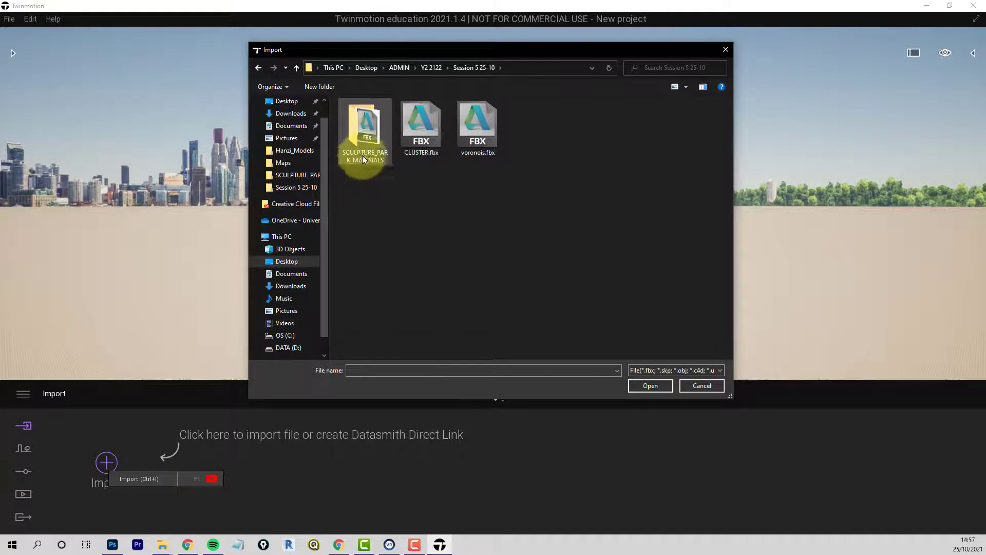
{"action": "double_click", "coordinate": [363, 154]}
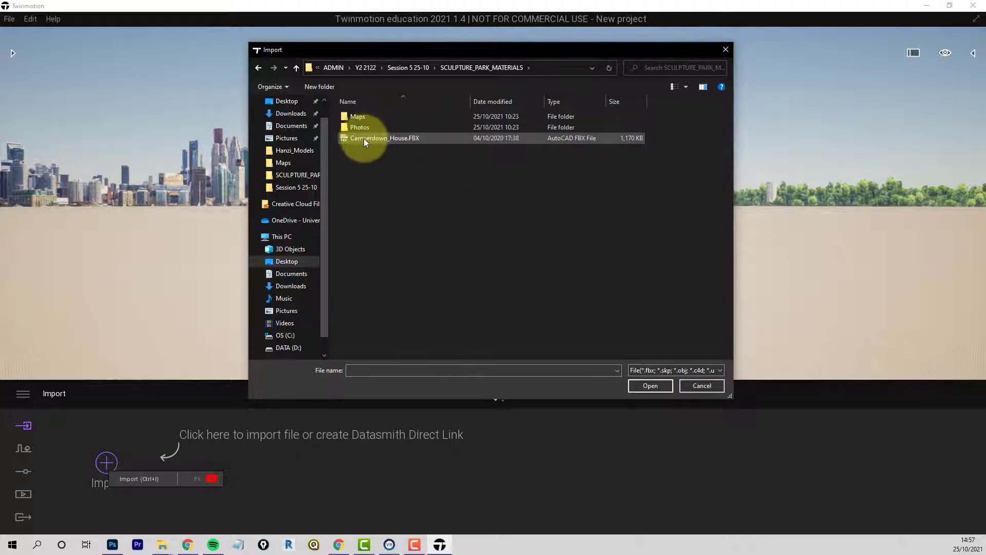
{"action": "left_click", "coordinate": [364, 139]}
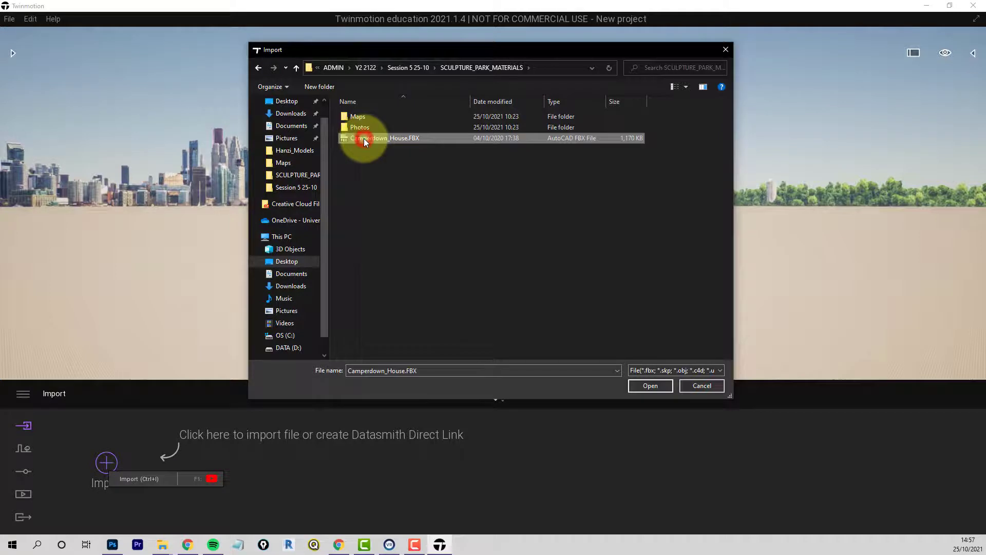
{"action": "left_click", "coordinate": [650, 386]}
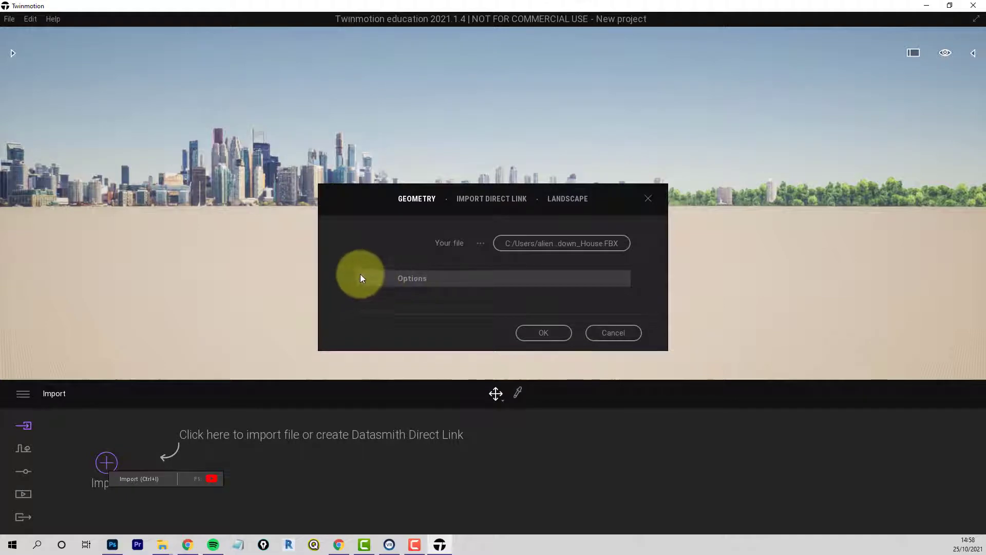
- Compare the collapse modes in the import options, settle on Collapse by material and import the house model
{"action": "left_click", "coordinate": [361, 278]}
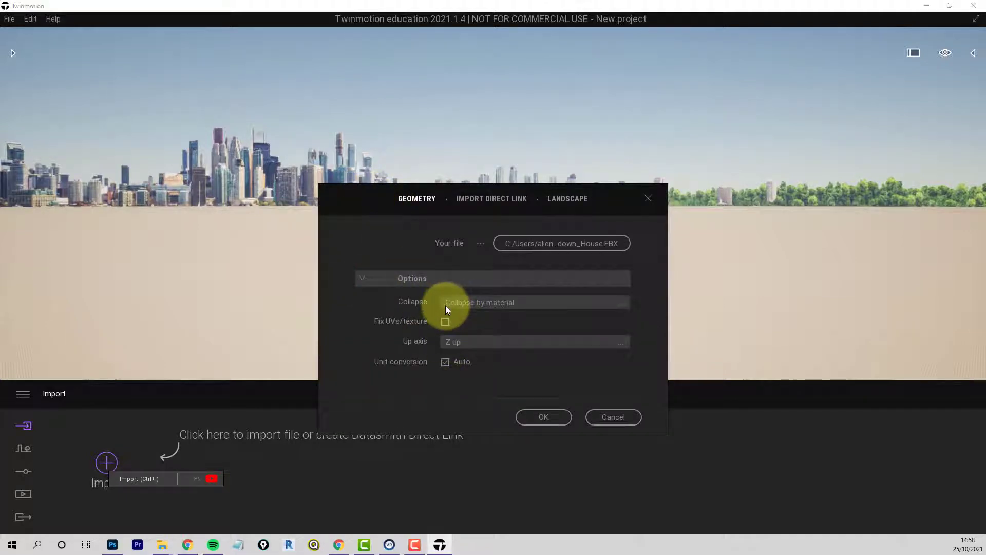
{"action": "left_click", "coordinate": [622, 303]}
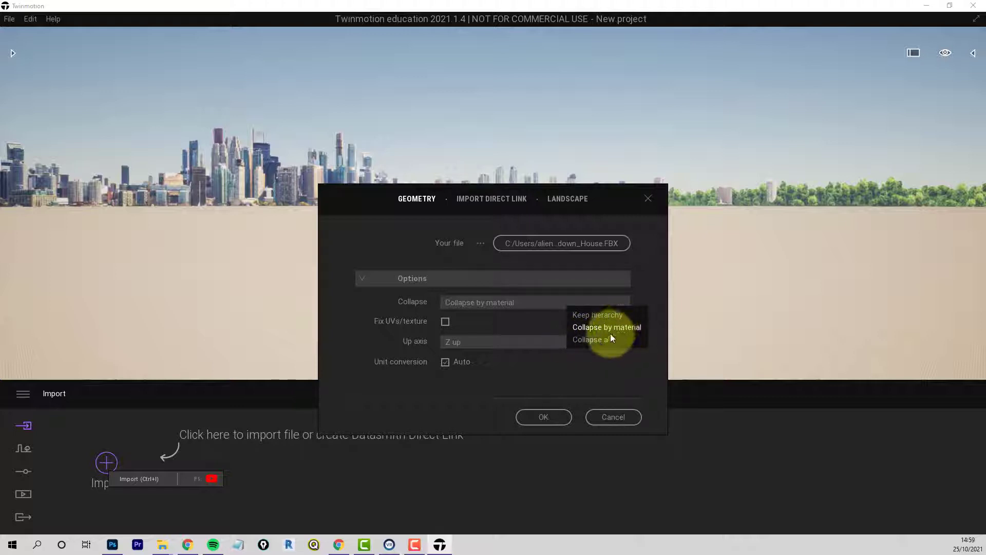
{"action": "left_click", "coordinate": [585, 340]}
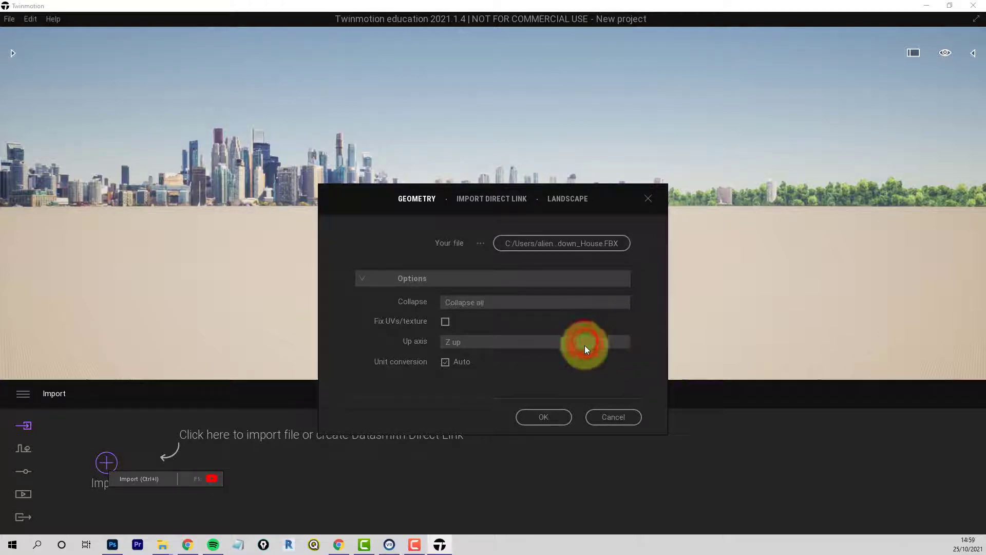
{"action": "left_click", "coordinate": [622, 306]}
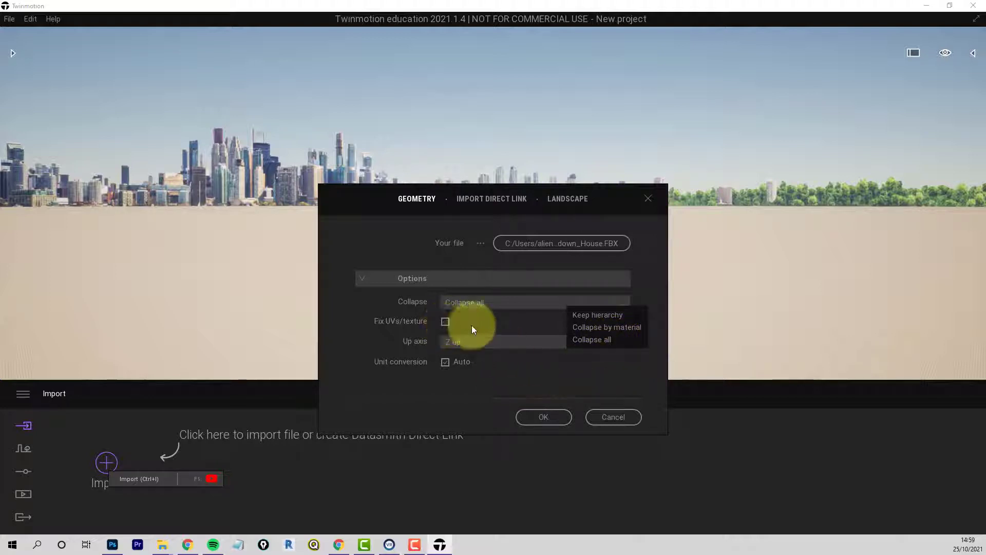
{"action": "left_click", "coordinate": [535, 324]}
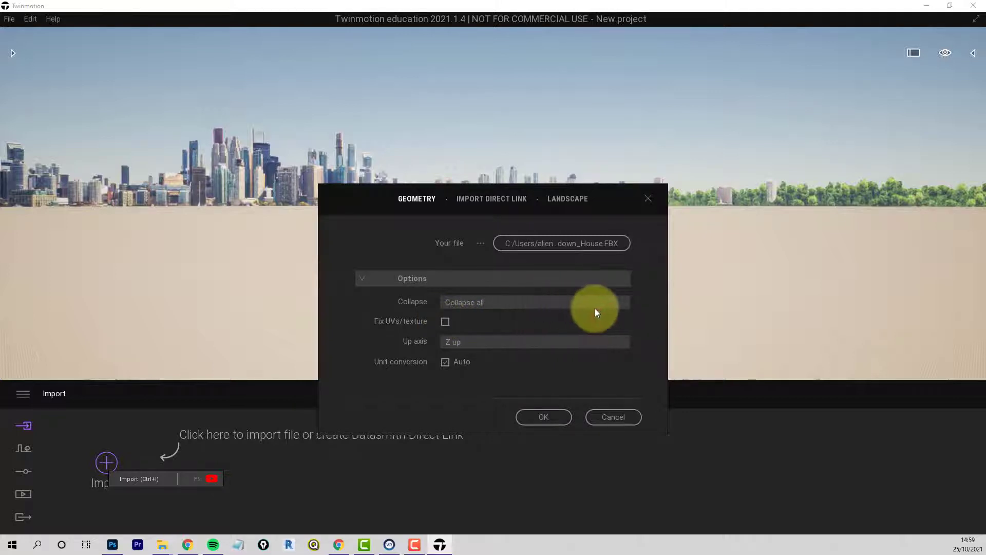
{"action": "left_click", "coordinate": [610, 304]}
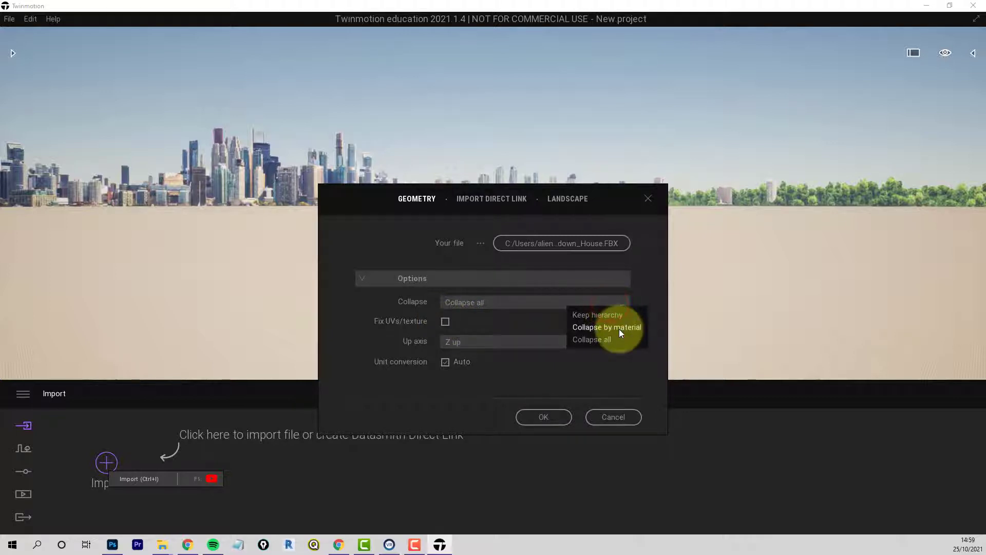
{"action": "left_click", "coordinate": [620, 329]}
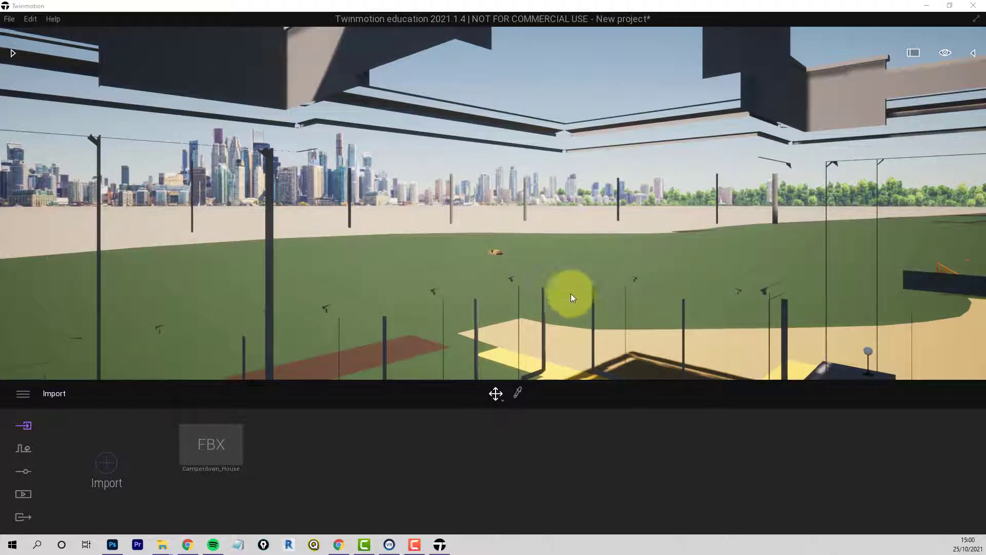
- Navigate around the imported house to examine its exterior walls, windows, entrance steps and surrounding grounds
{"action": "scroll", "coordinate": [567, 277], "scroll_direction": "up", "scroll_amount": 10}
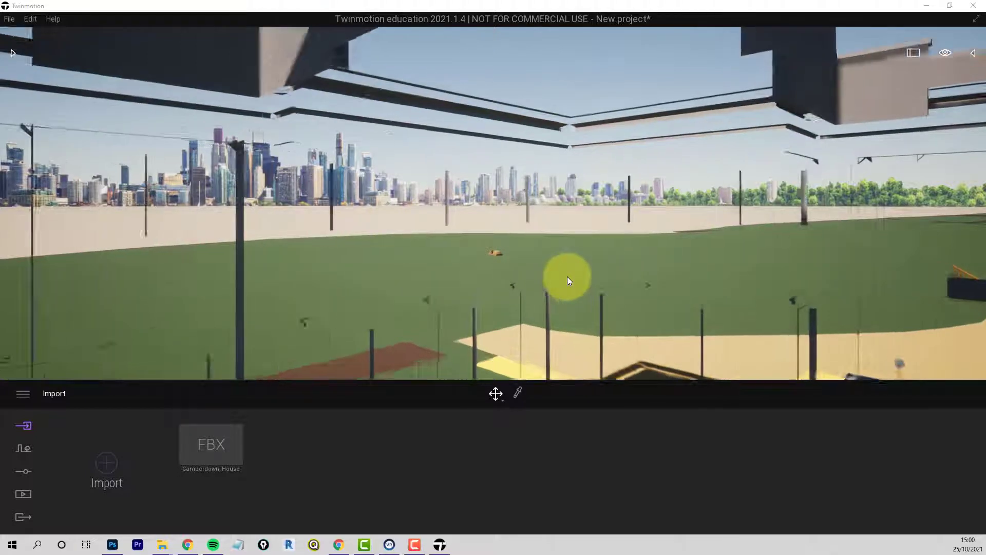
{"action": "scroll", "coordinate": [562, 286], "scroll_direction": "up", "scroll_amount": 10}
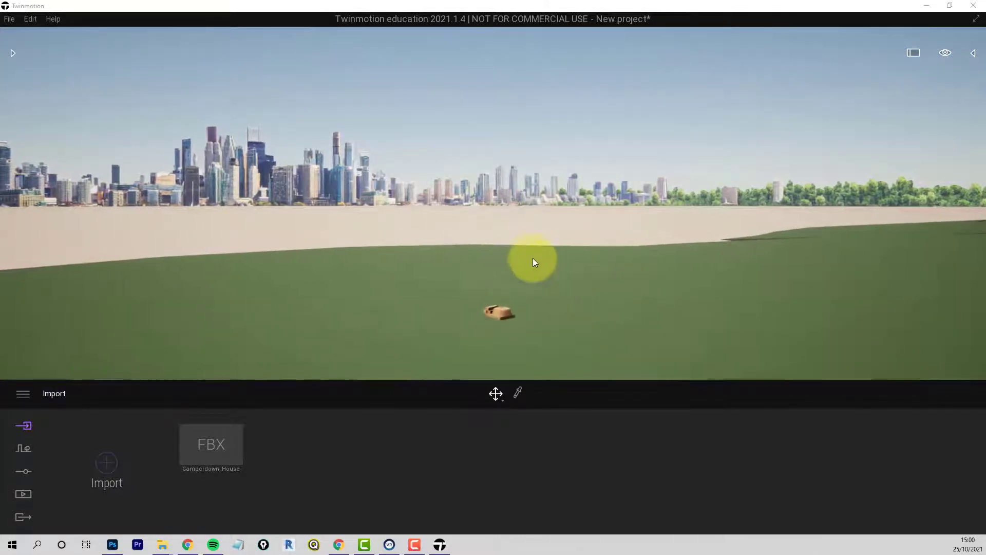
{"action": "left_click_drag", "start_coordinate": [504, 260], "coordinate": [507, 260]}
{"action": "right_click_drag", "start_coordinate": [508, 260], "coordinate": [518, 255]}
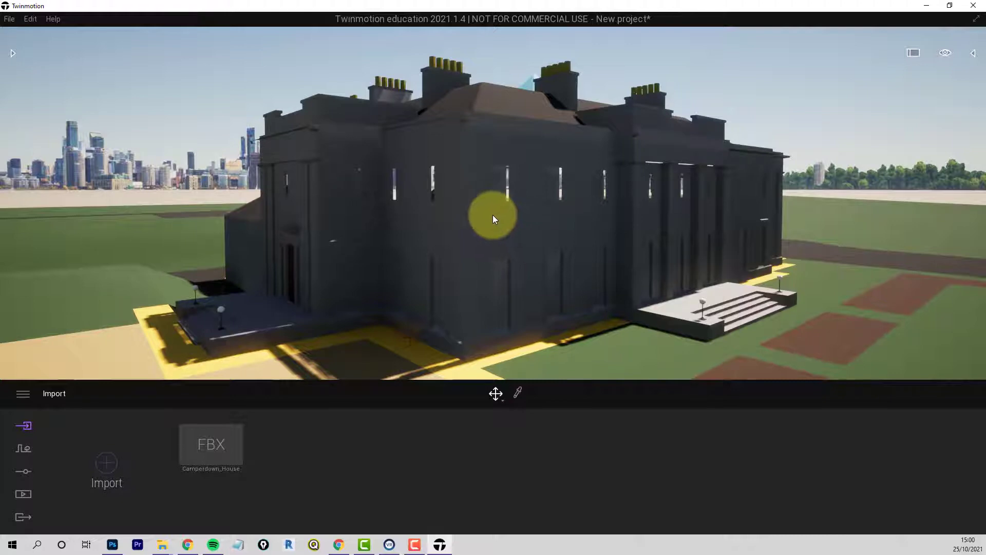
{"action": "scroll", "coordinate": [492, 218], "scroll_direction": "up", "scroll_amount": 3}
{"action": "scroll", "coordinate": [491, 215], "scroll_direction": "up", "scroll_amount": 5}
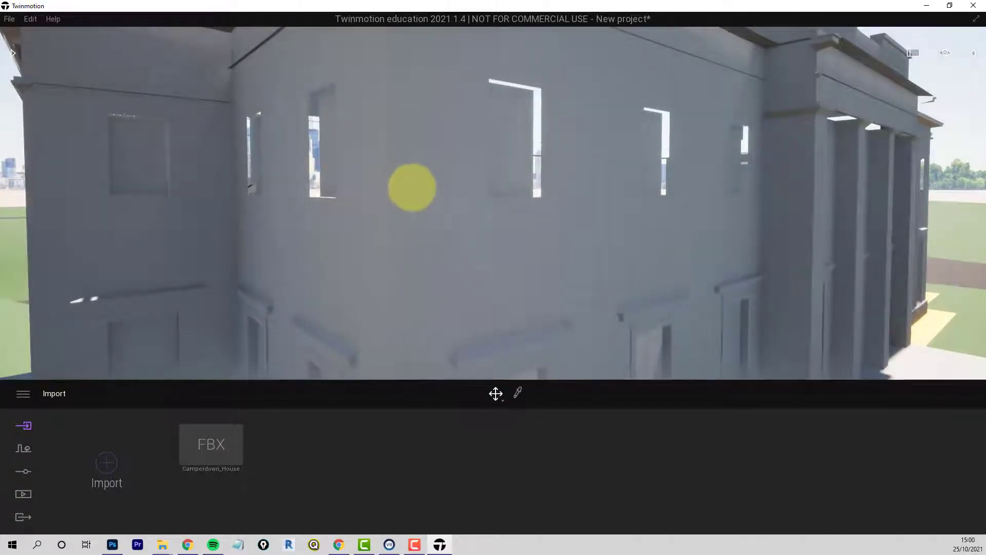
{"action": "left_click_drag", "start_coordinate": [412, 188], "coordinate": [479, 229]}
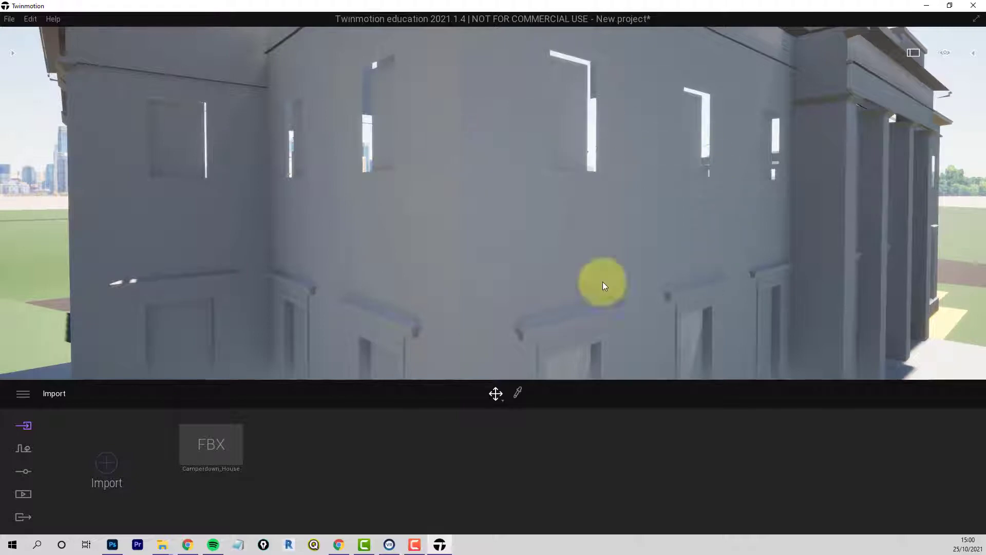
{"action": "scroll", "coordinate": [506, 263], "scroll_direction": "down", "scroll_amount": 10}
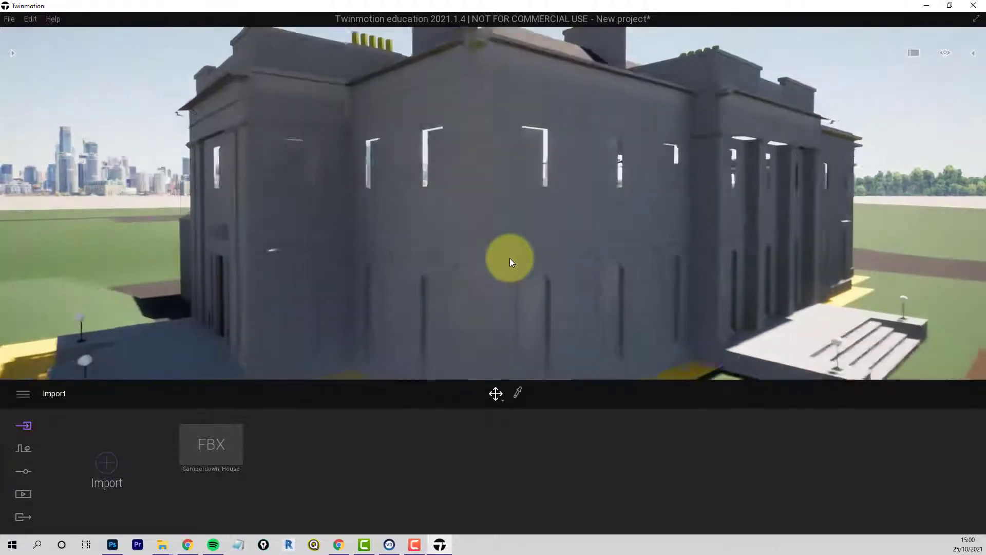
{"action": "scroll", "coordinate": [509, 256], "scroll_direction": "down", "scroll_amount": 3}
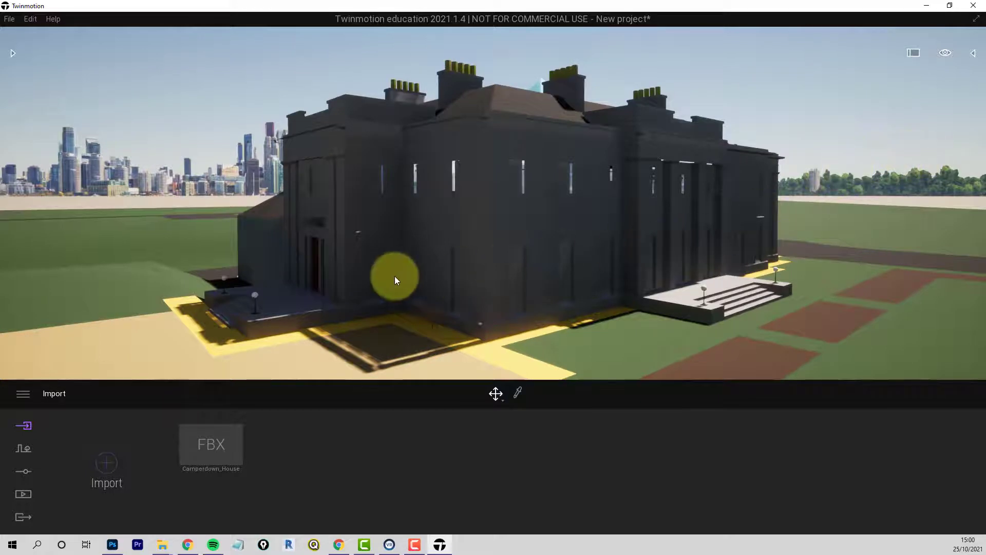
{"action": "left_click_drag", "start_coordinate": [468, 274], "coordinate": [522, 240]}
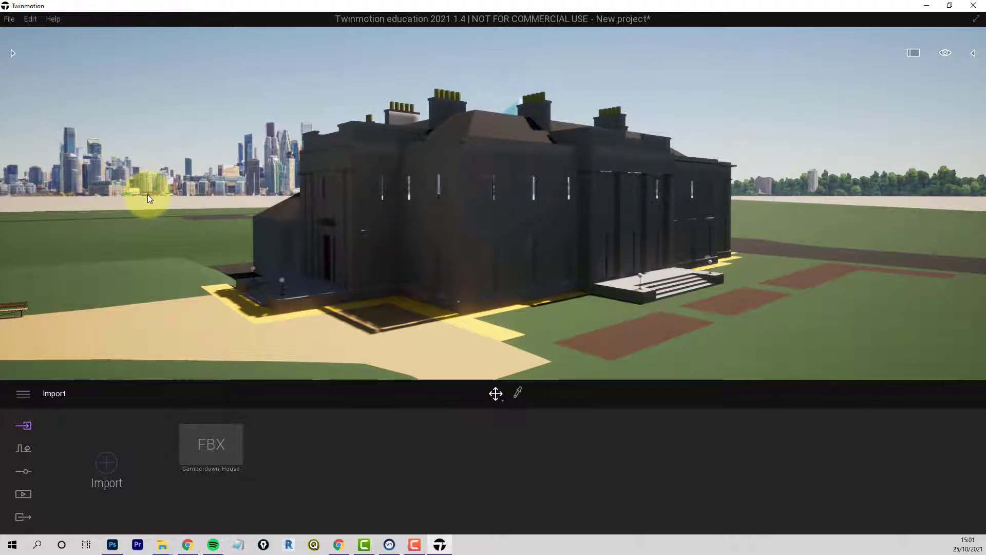
- Open the scene's location settings and move the map marker from continental Europe to Scotland, close to Dundee
{"action": "left_click", "coordinate": [23, 472]}
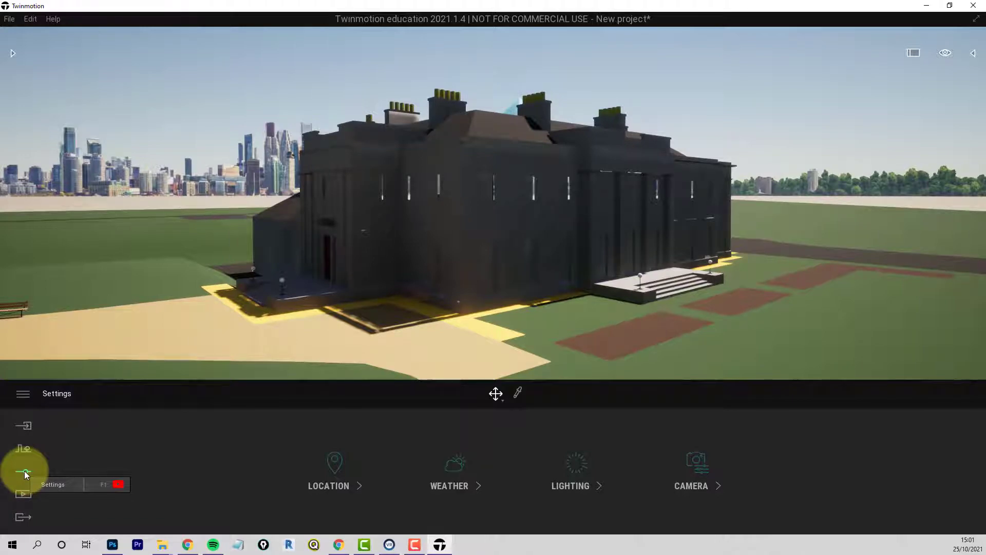
{"action": "left_click", "coordinate": [342, 487]}
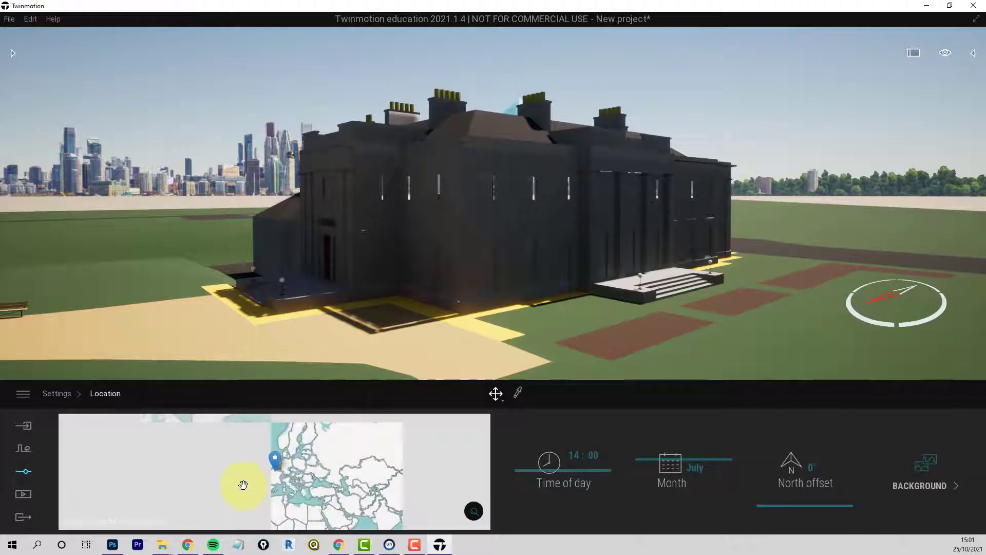
{"action": "scroll", "coordinate": [266, 469], "scroll_direction": "up", "scroll_amount": 2}
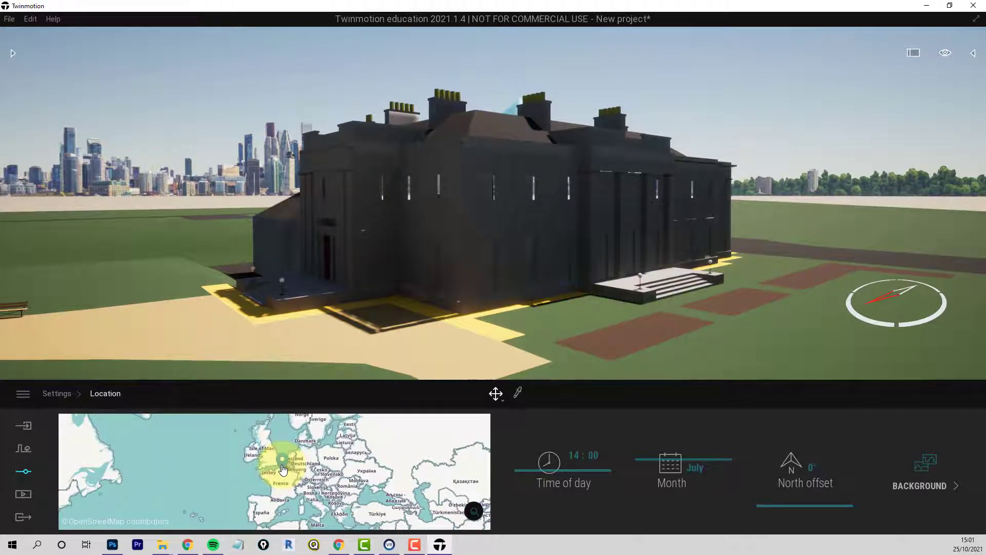
{"action": "left_click_drag", "start_coordinate": [283, 468], "coordinate": [265, 434]}
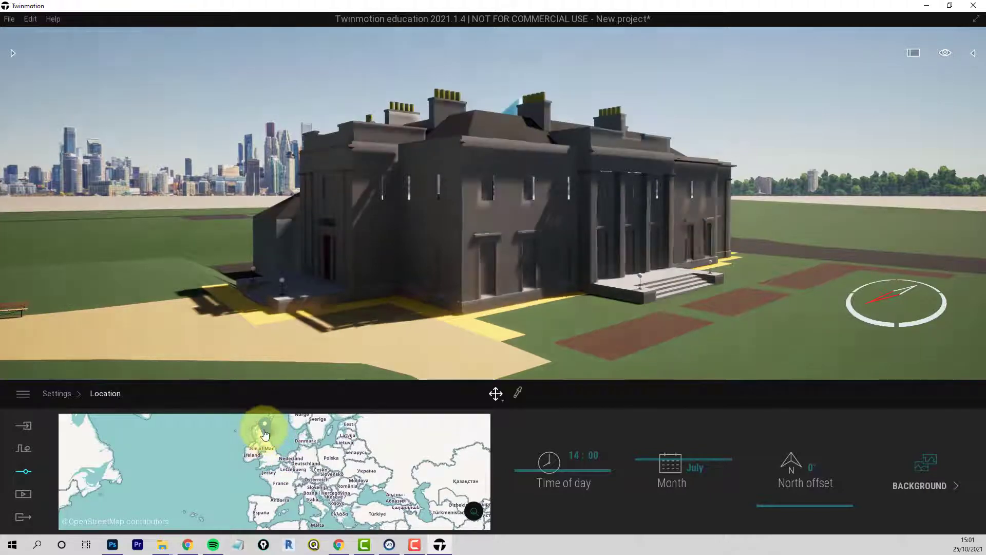
{"action": "scroll", "coordinate": [265, 434], "scroll_direction": "up", "scroll_amount": 5}
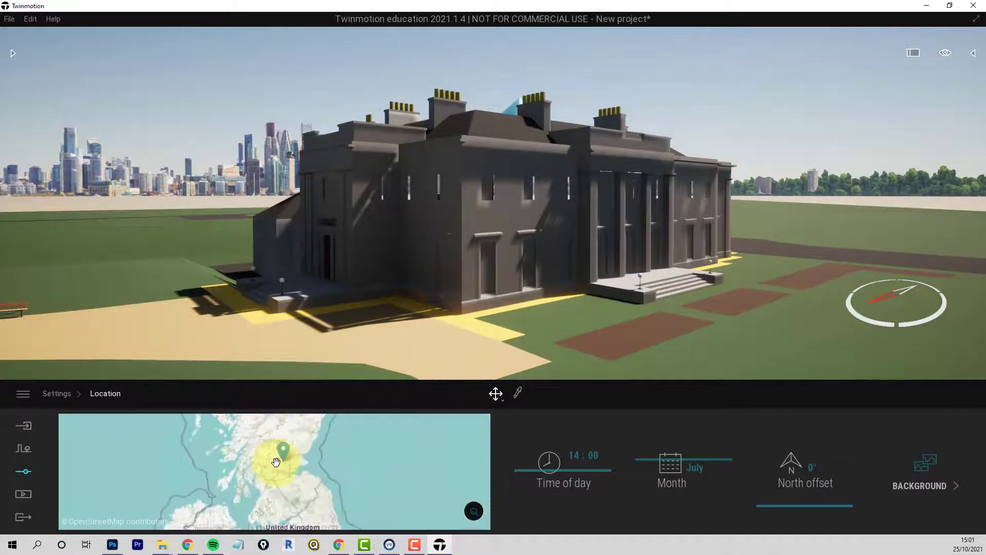
{"action": "scroll", "coordinate": [276, 462], "scroll_direction": "up", "scroll_amount": 4}
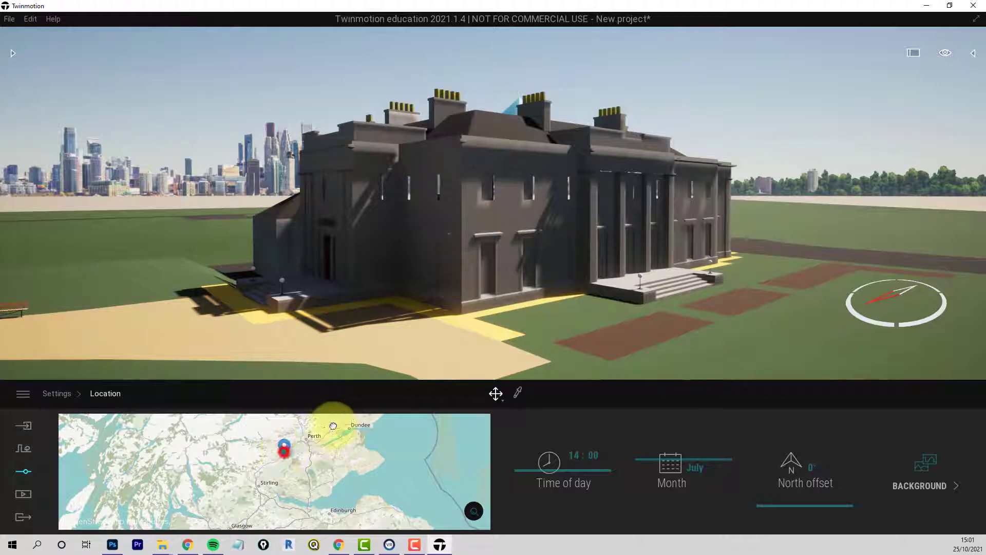
{"action": "left_click_drag", "start_coordinate": [334, 426], "coordinate": [344, 416]}
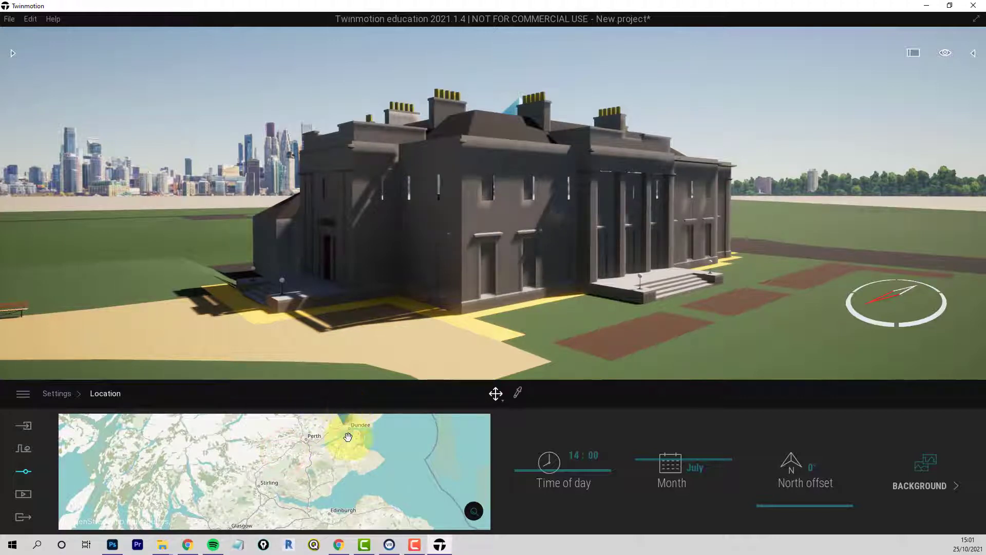
- Refine the location marker's position into the parkland northwest of Dundee, east of Camperdown Golf Club
{"action": "scroll", "coordinate": [348, 437], "scroll_direction": "up", "scroll_amount": 4}
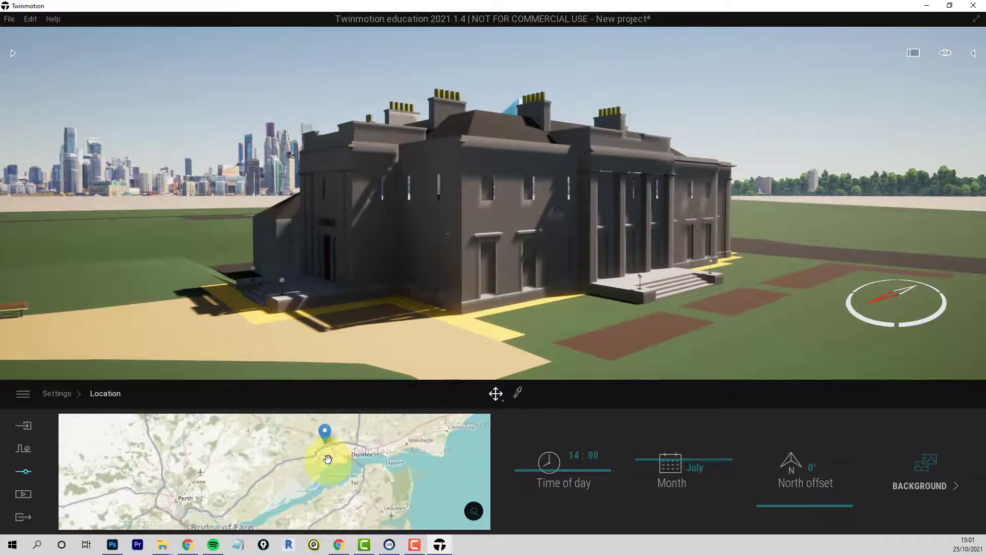
{"action": "scroll", "coordinate": [328, 459], "scroll_direction": "up", "scroll_amount": 5}
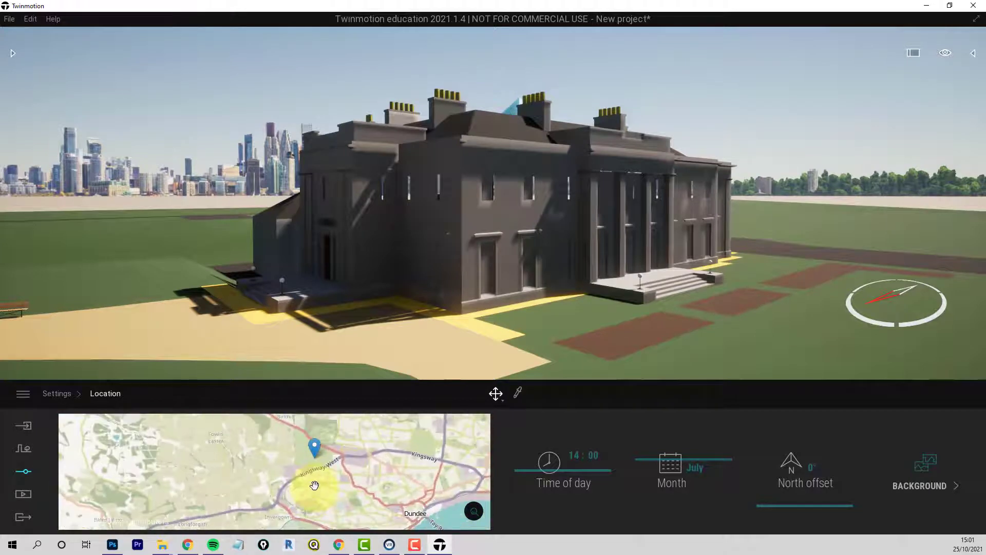
{"action": "scroll", "coordinate": [314, 485], "scroll_direction": "up", "scroll_amount": 4}
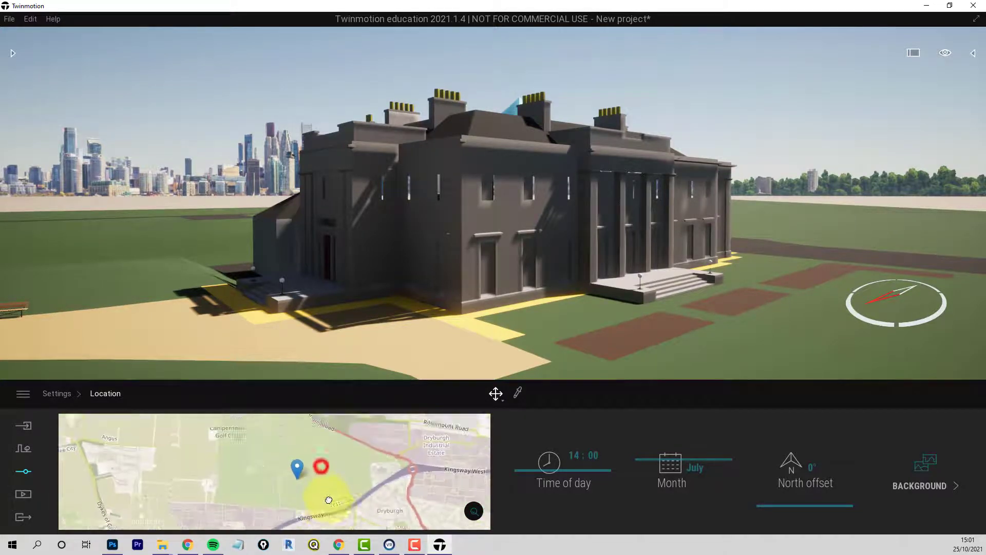
{"action": "left_click_drag", "start_coordinate": [329, 500], "coordinate": [340, 516]}
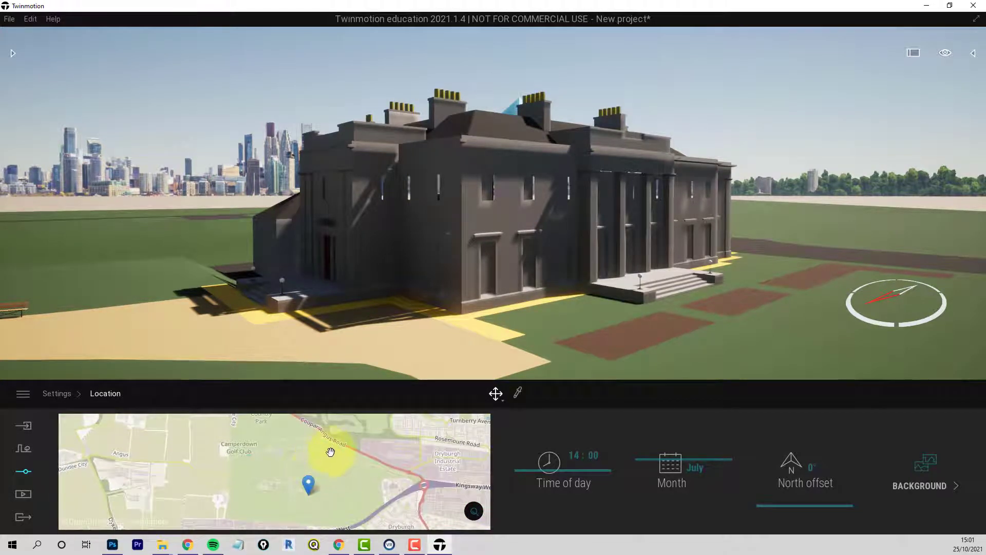
{"action": "left_click_drag", "start_coordinate": [337, 441], "coordinate": [334, 436]}
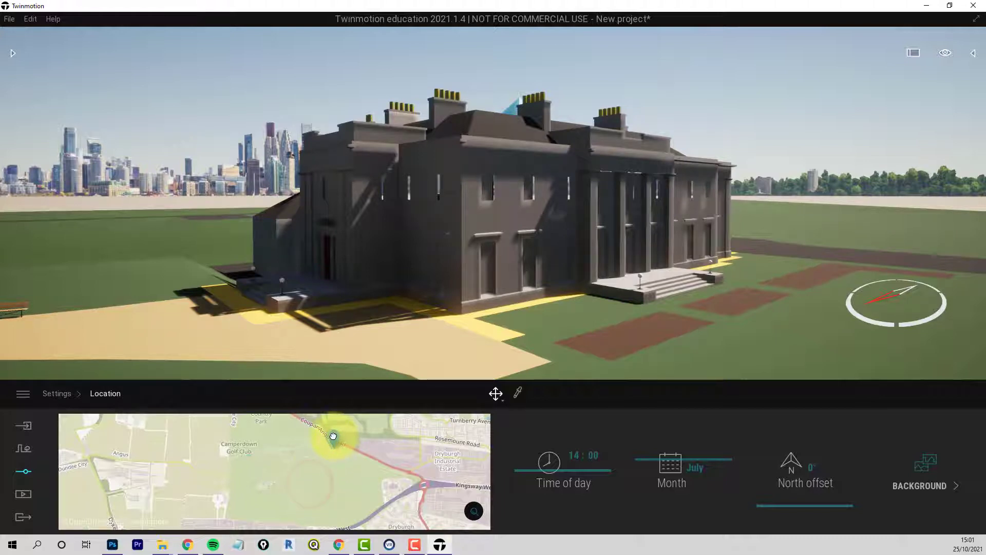
{"action": "scroll", "coordinate": [336, 450], "scroll_direction": "up", "scroll_amount": 6}
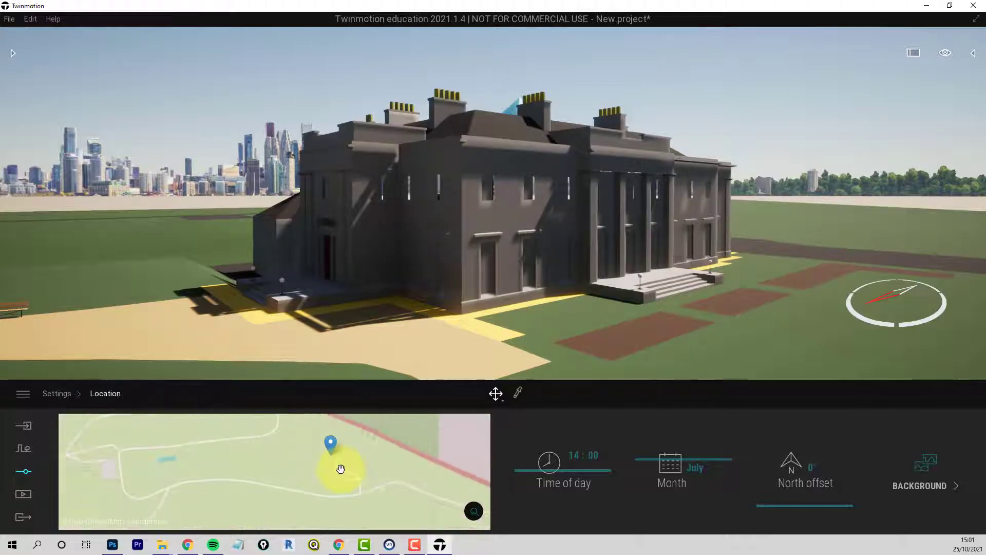
{"action": "left_click_drag", "start_coordinate": [335, 506], "coordinate": [348, 511]}
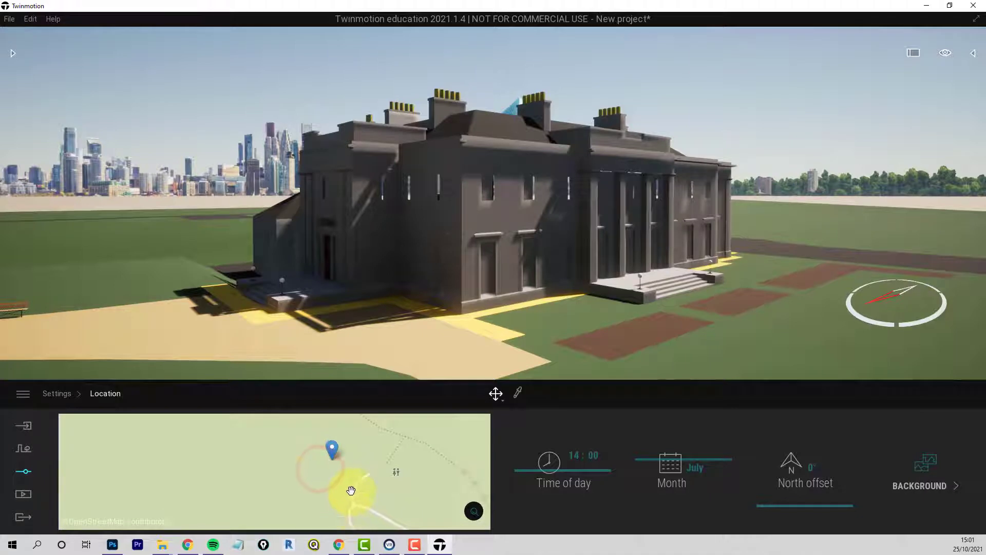
- Place the location marker on the grey building footprint of Camperdown House, west of its previous spot in the park
{"action": "scroll", "coordinate": [349, 489], "scroll_direction": "down", "scroll_amount": 3}
{"action": "left_click_drag", "start_coordinate": [257, 495], "coordinate": [346, 453]}
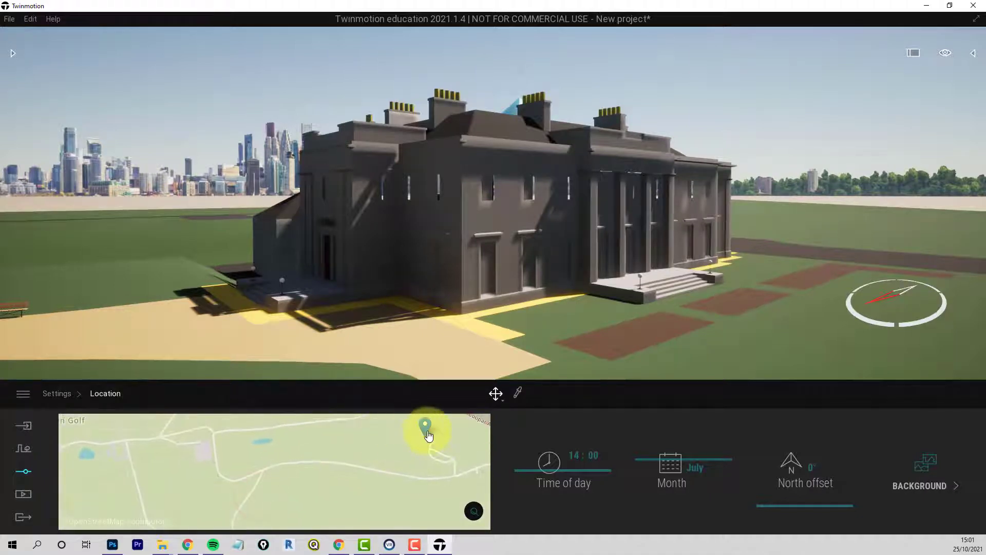
{"action": "left_click_drag", "start_coordinate": [423, 428], "coordinate": [291, 520]}
{"action": "scroll", "coordinate": [194, 458], "scroll_direction": "up", "scroll_amount": 5}
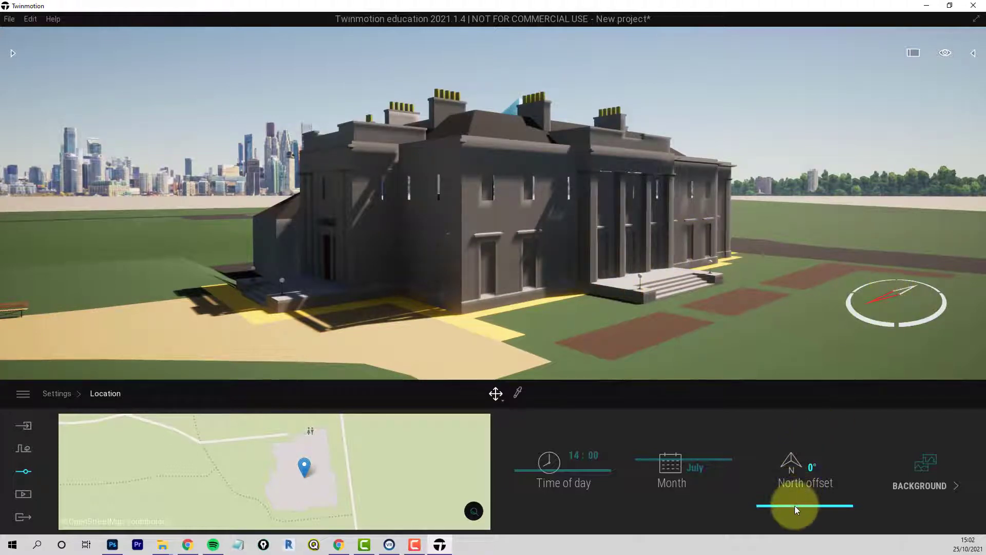
- Set the north offset to 84° and use the Countryside background picture with a rotation of 325°
{"action": "left_click_drag", "start_coordinate": [796, 505], "coordinate": [794, 487]}
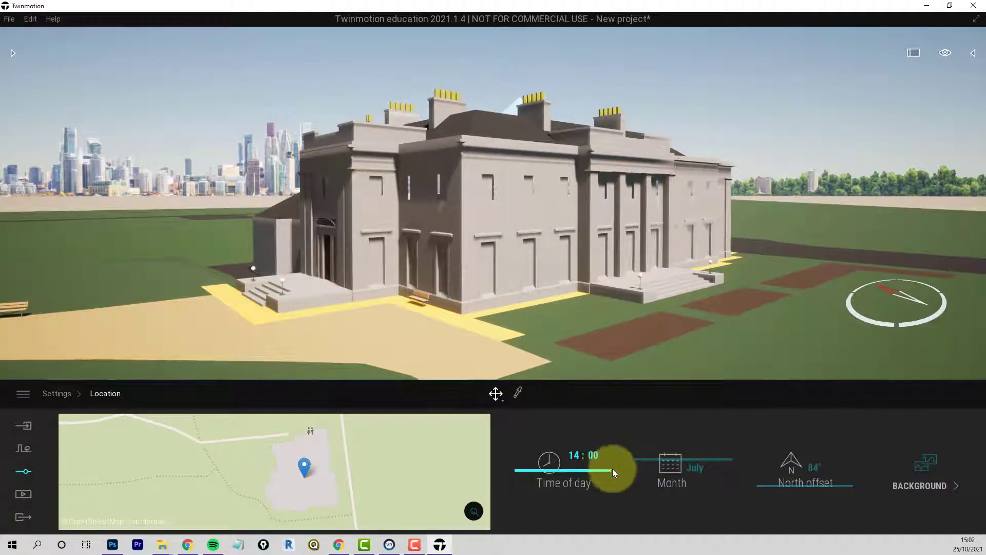
{"action": "left_click", "coordinate": [936, 483]}
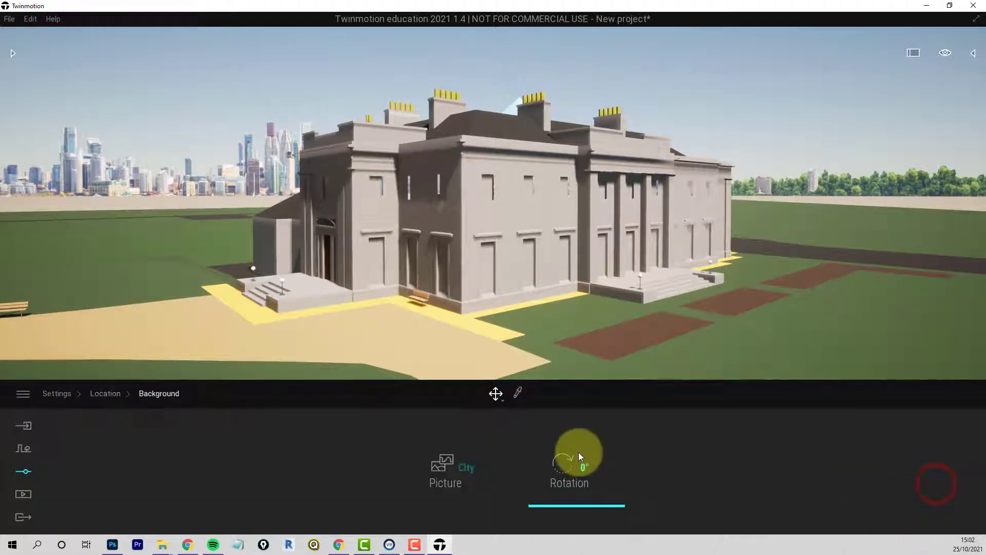
{"action": "left_click", "coordinate": [465, 468]}
{"action": "left_click", "coordinate": [584, 254]}
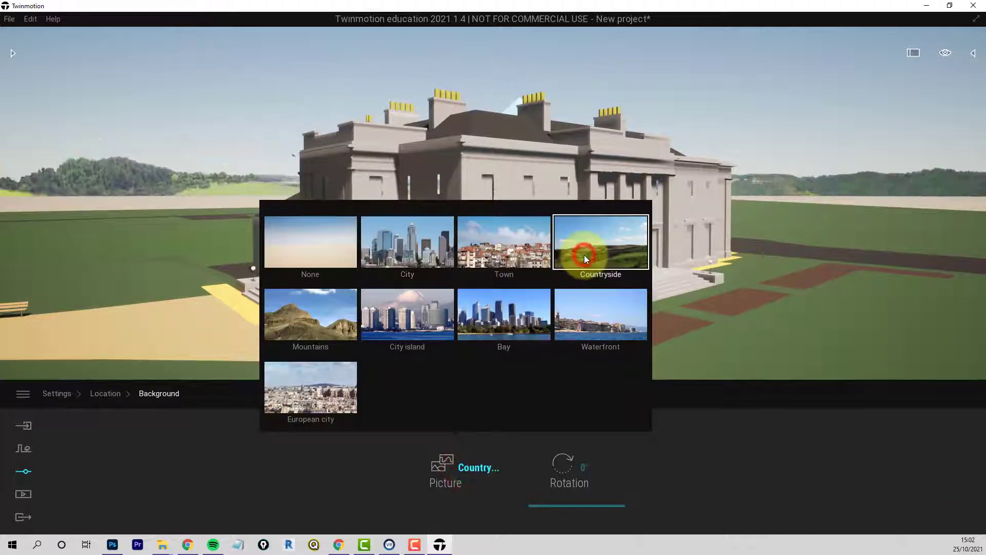
{"action": "left_click_drag", "start_coordinate": [575, 506], "coordinate": [601, 455]}
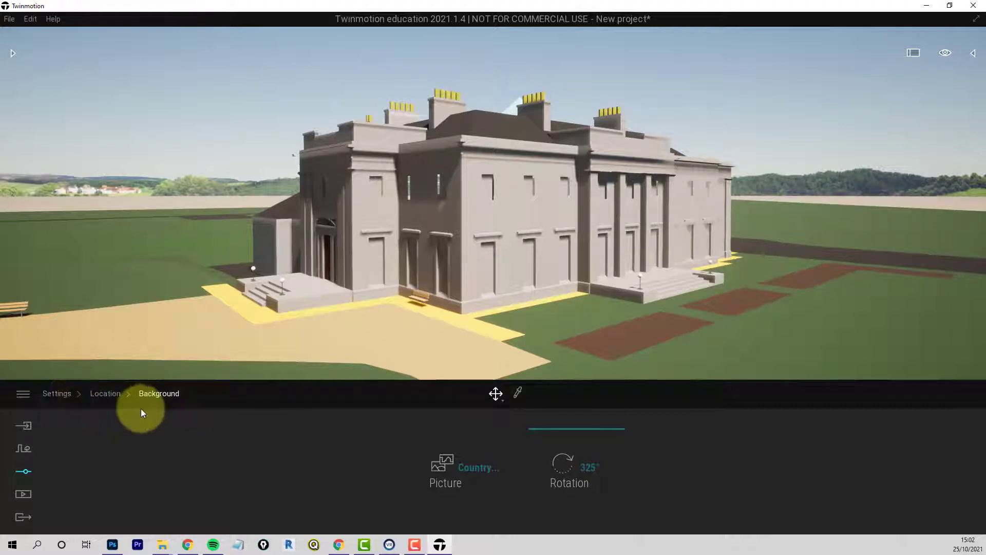
- Return to the location settings and set the time of day to 11:37 and the month to September
{"action": "left_click", "coordinate": [112, 394]}
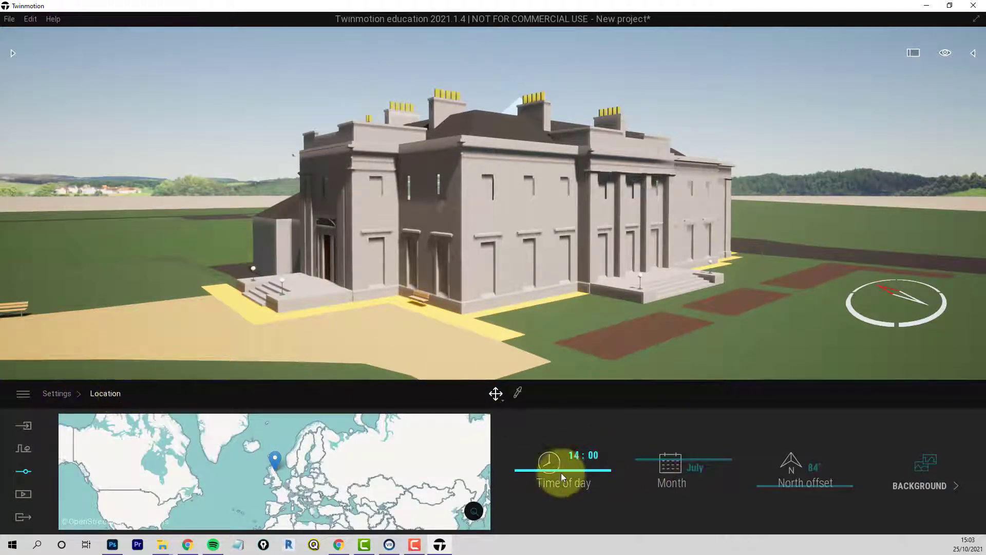
{"action": "left_click_drag", "start_coordinate": [559, 471], "coordinate": [560, 463]}
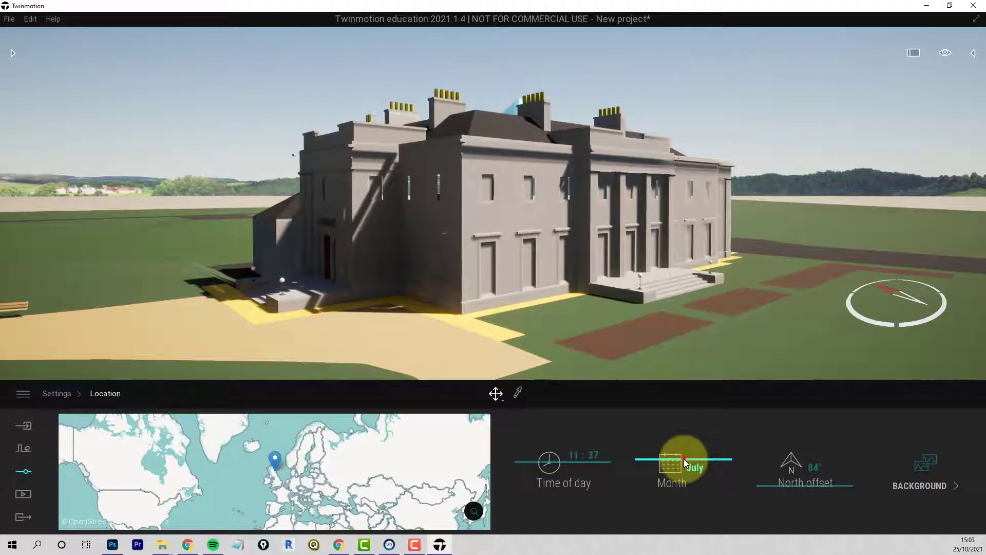
{"action": "left_click_drag", "start_coordinate": [685, 452], "coordinate": [687, 440]}
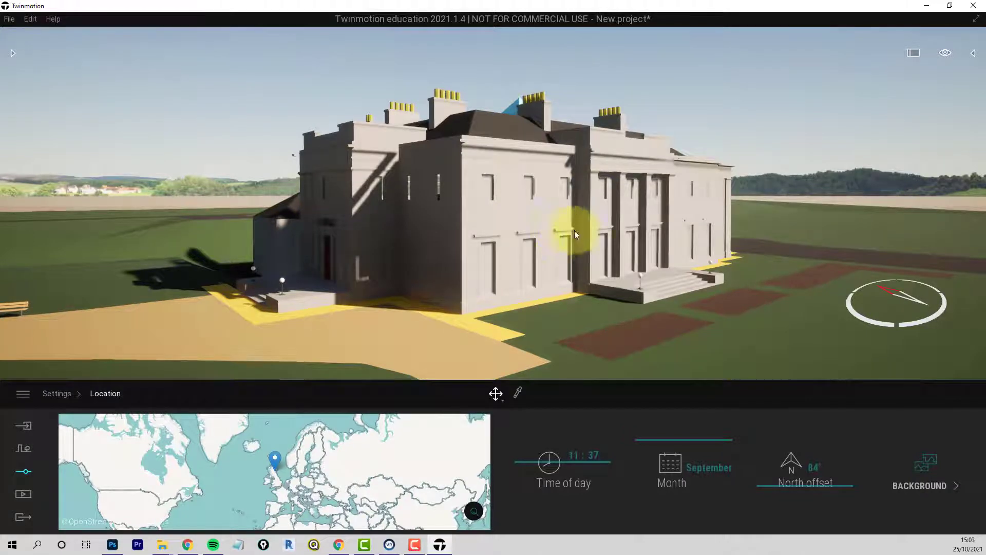
- Save the project as a new Twinmotion file named CAMPY on the Desktop
{"action": "left_click", "coordinate": [8, 19]}
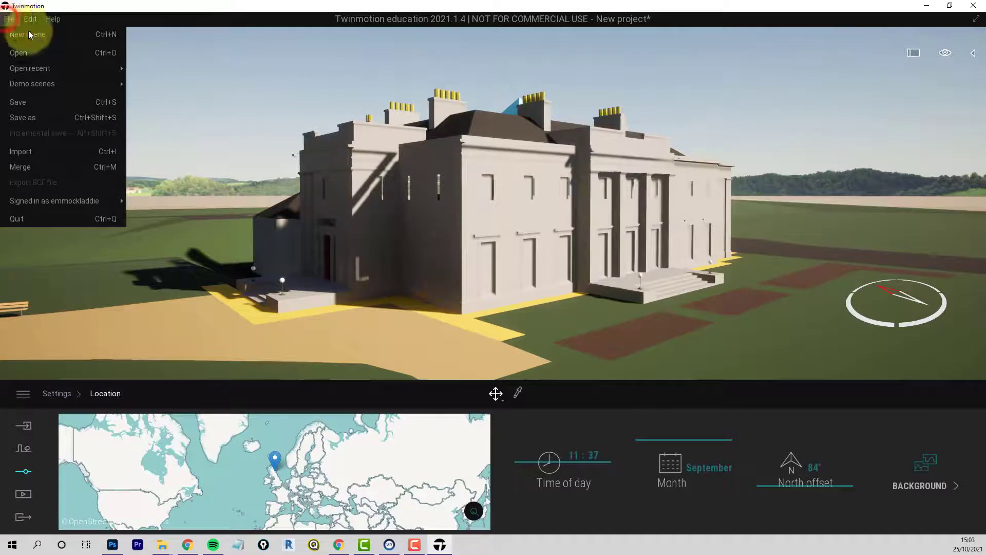
{"action": "mouse_move", "coordinate": [9, 19]}
{"action": "left_click", "coordinate": [24, 113]}
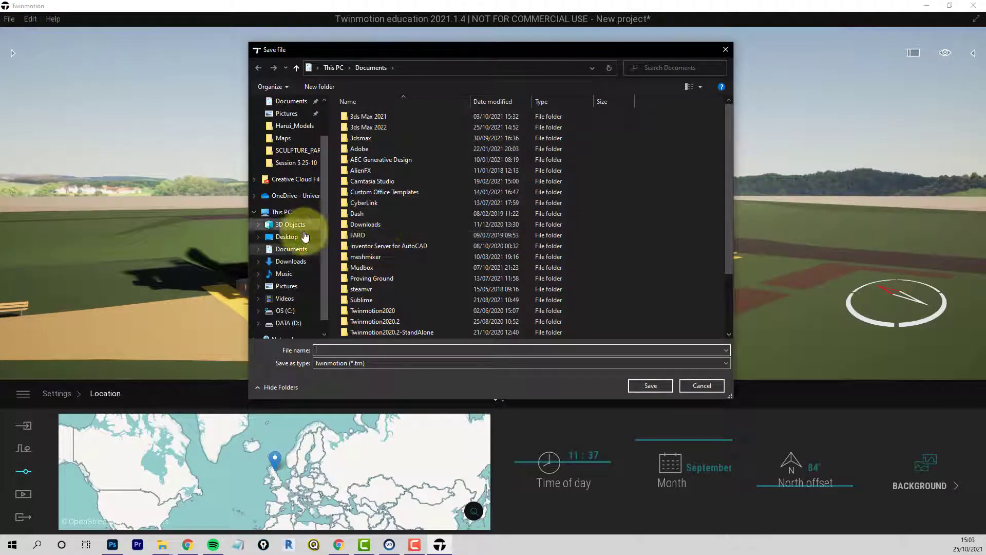
{"action": "left_click", "coordinate": [288, 237]}
{"action": "left_click_drag", "start_coordinate": [726, 174], "coordinate": [734, 282]}
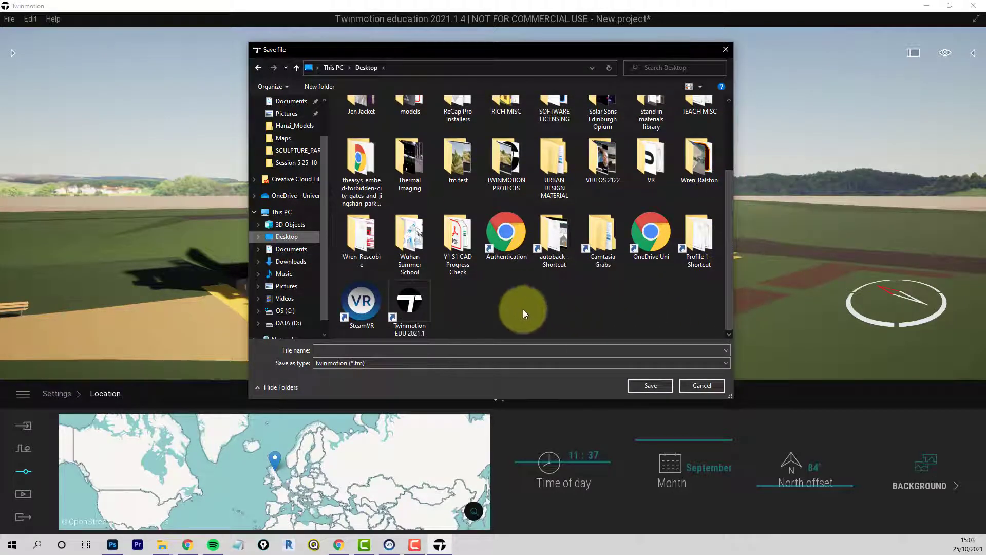
{"action": "left_click", "coordinate": [338, 353]}
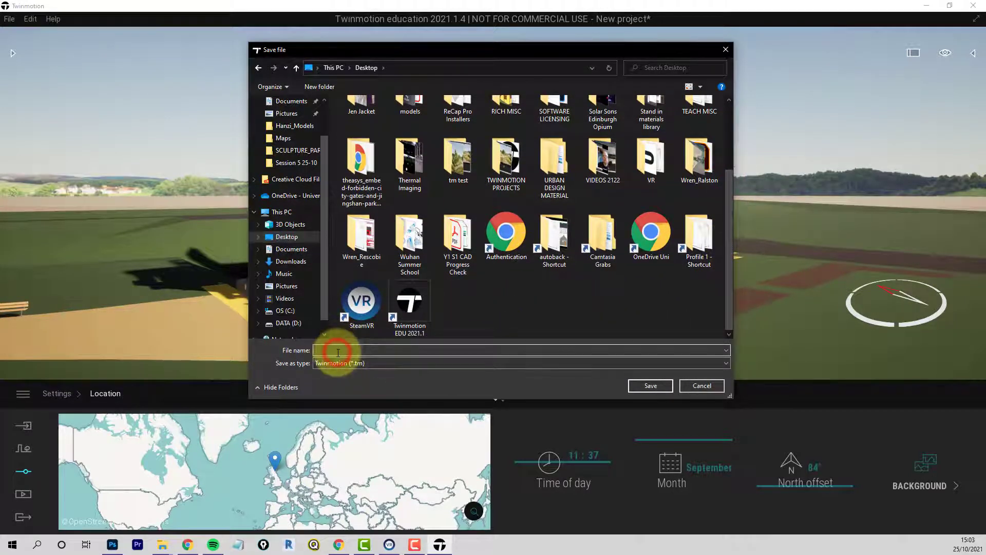
{"action": "type", "text": "CAMPY"}
{"action": "left_click", "coordinate": [651, 386]}
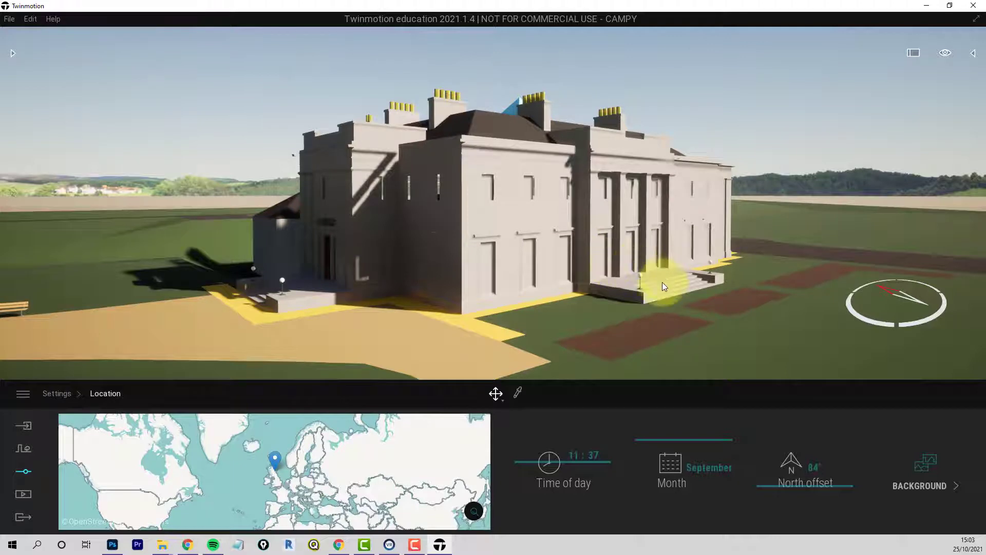
- Pick the stone material from the house's front wall, turn on Two-sided for it and return to its main properties
{"action": "middle_click_drag", "start_coordinate": [633, 300], "coordinate": [633, 300]}
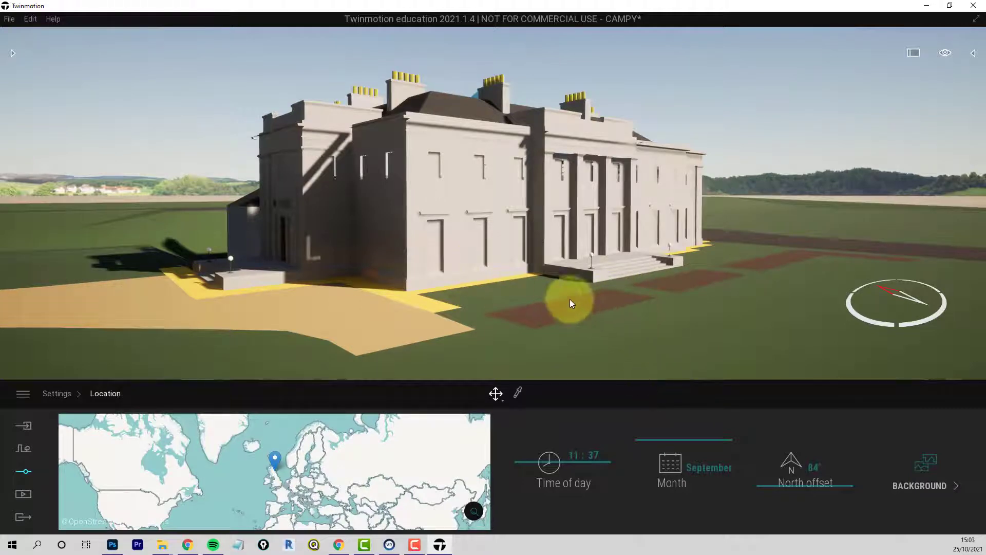
{"action": "middle_click_drag", "start_coordinate": [569, 299], "coordinate": [556, 294]}
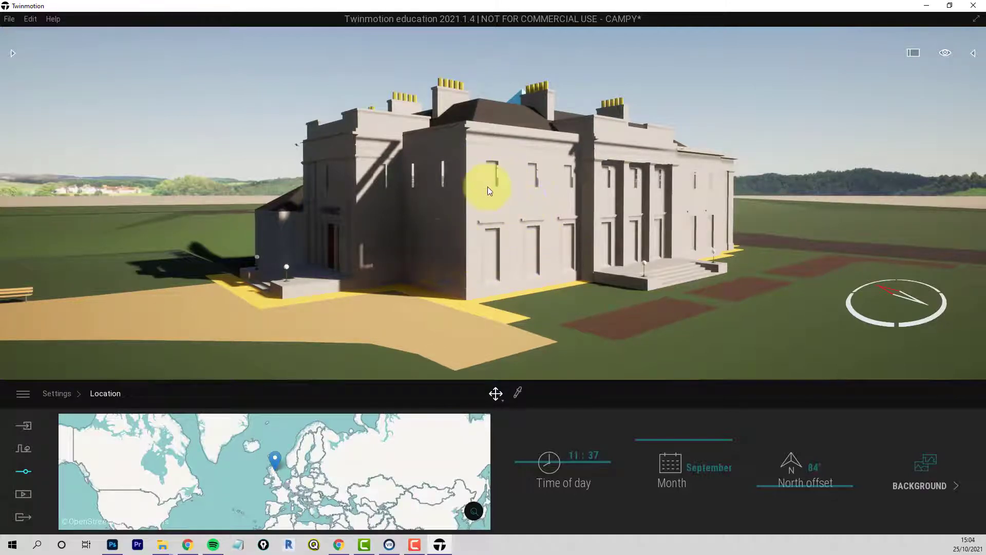
{"action": "left_click", "coordinate": [517, 393]}
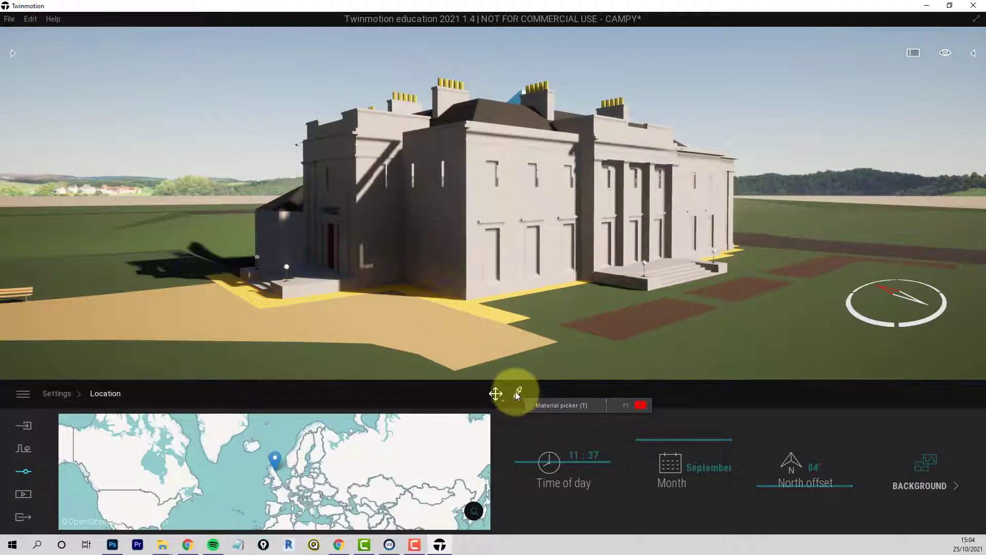
{"action": "left_click", "coordinate": [505, 204]}
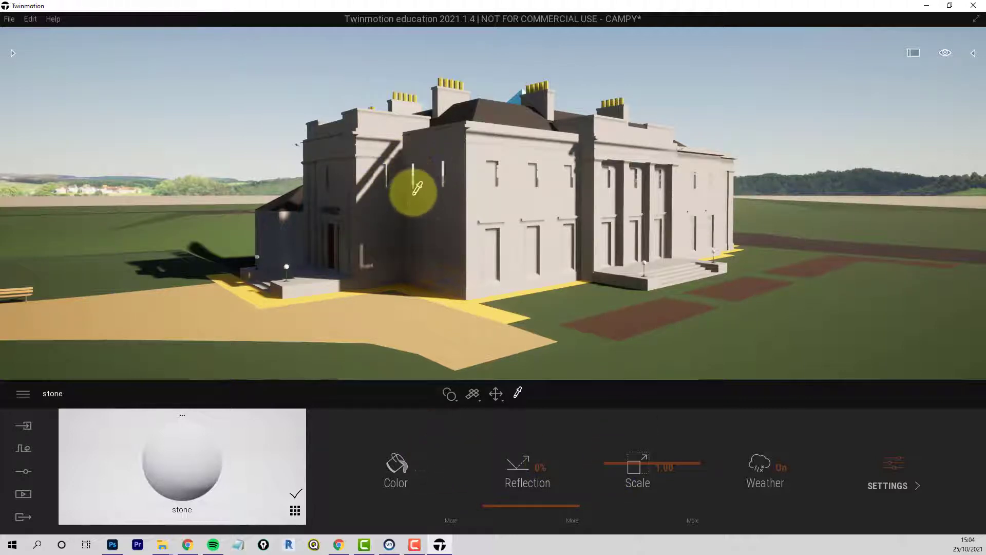
{"action": "left_click", "coordinate": [890, 487]}
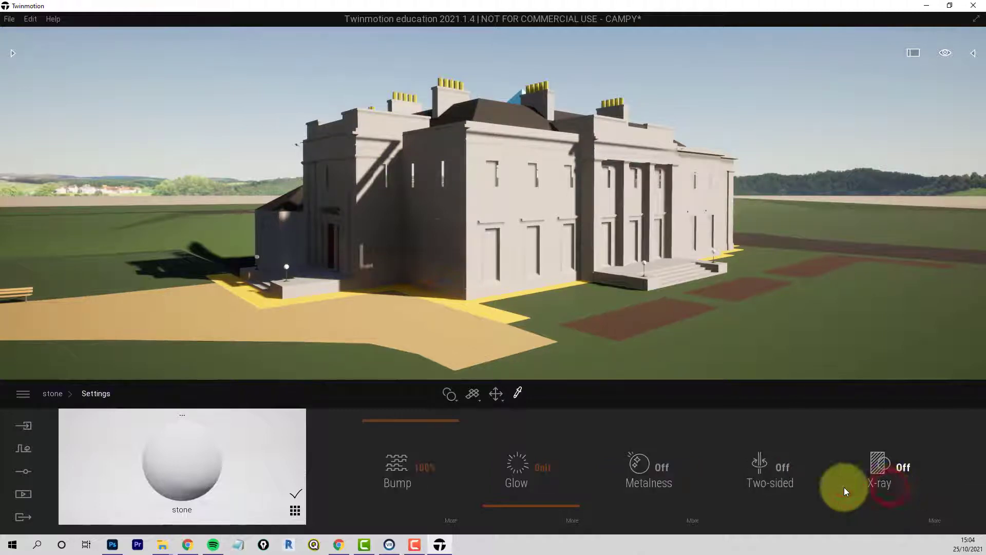
{"action": "left_click", "coordinate": [782, 467]}
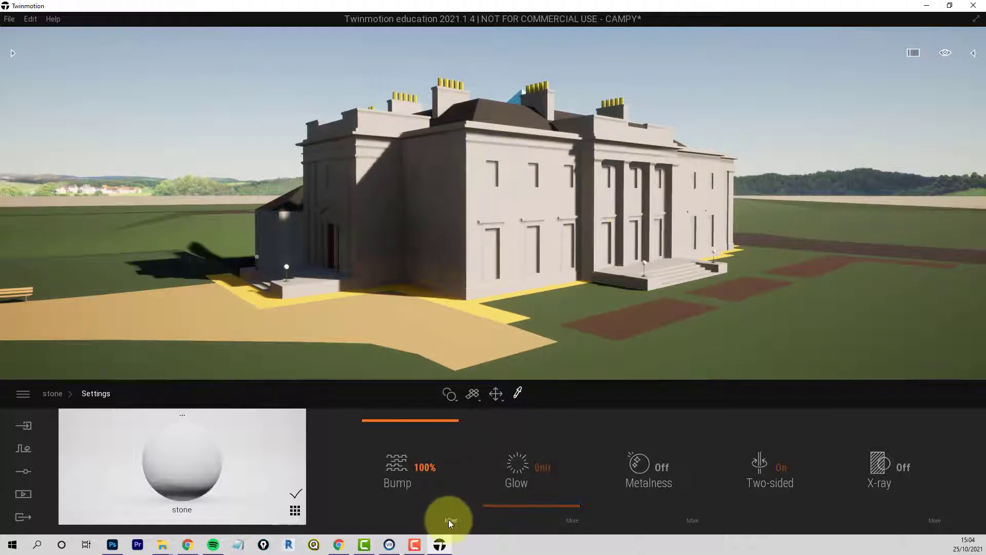
{"action": "left_click", "coordinate": [54, 395]}
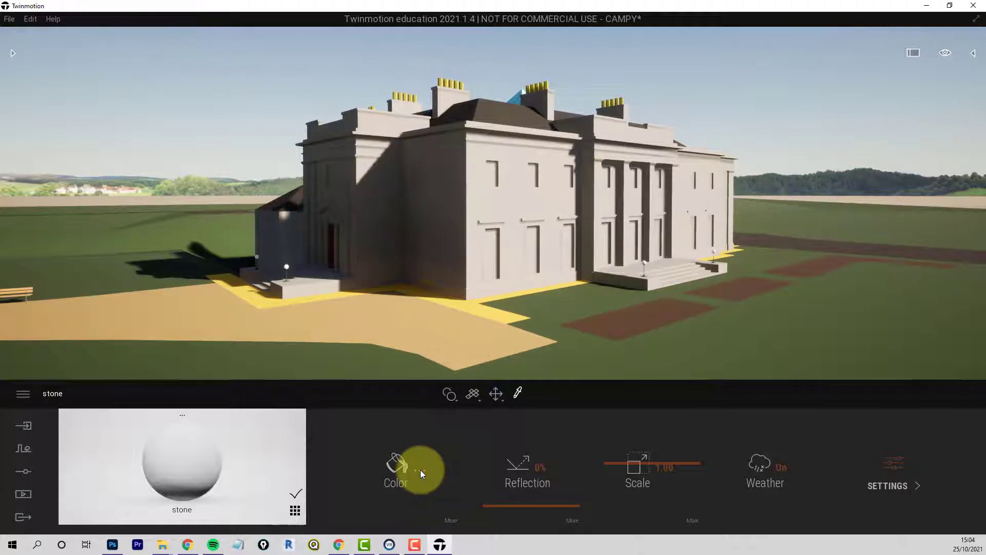
- Load masonry.gif from the SCULPTURE_PARK_MATERIALS Maps folder as the stone material's color texture
{"action": "left_click", "coordinate": [449, 520]}
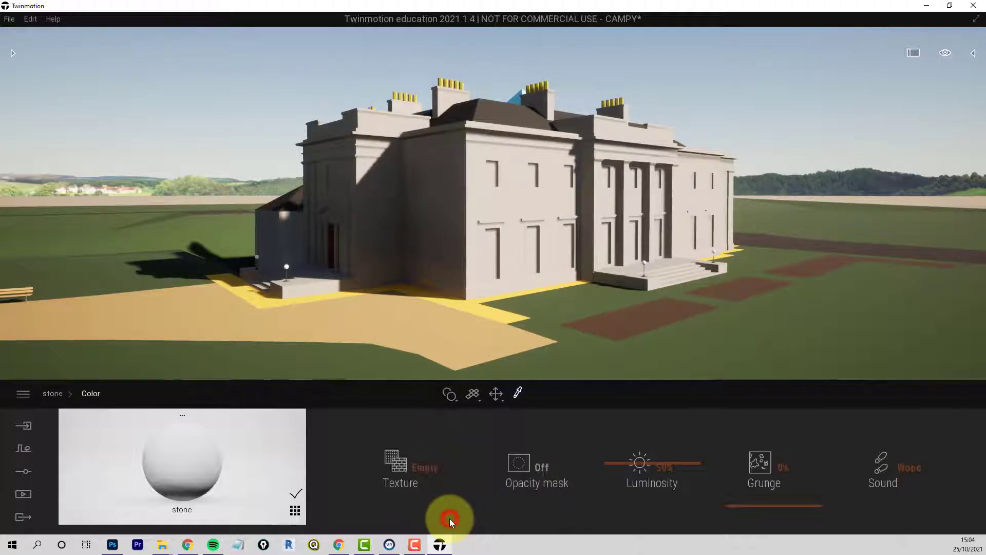
{"action": "right_click", "coordinate": [424, 468]}
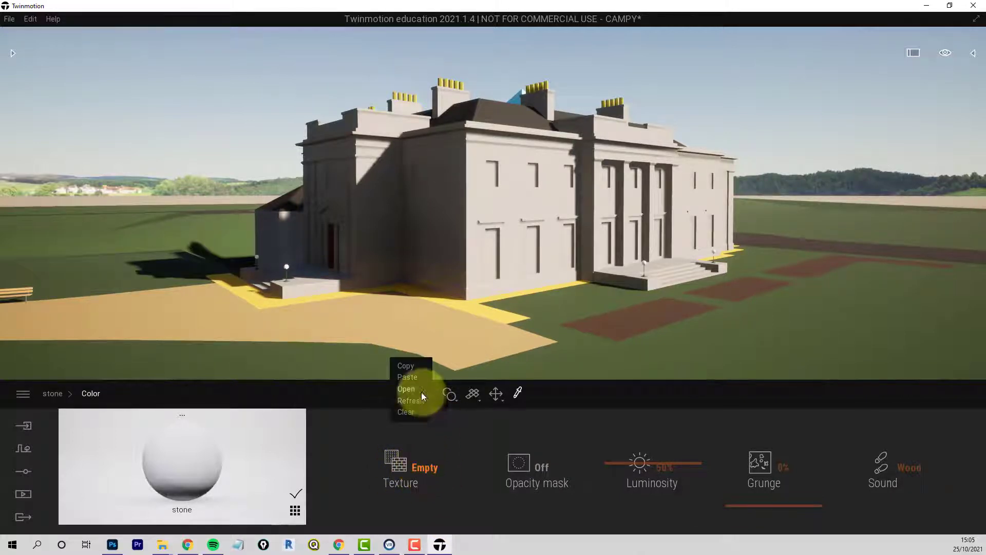
{"action": "left_click", "coordinate": [405, 389]}
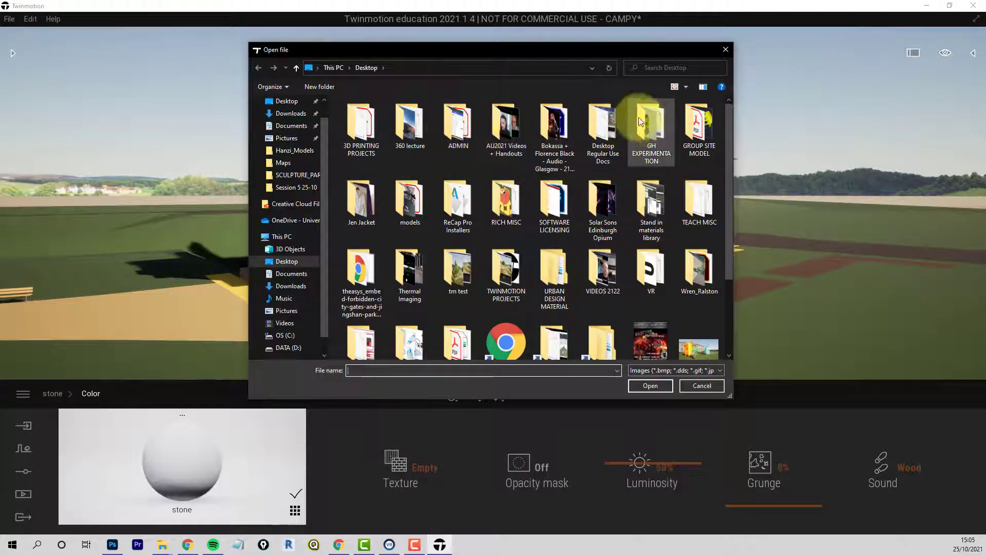
{"action": "double_click", "coordinate": [465, 127]}
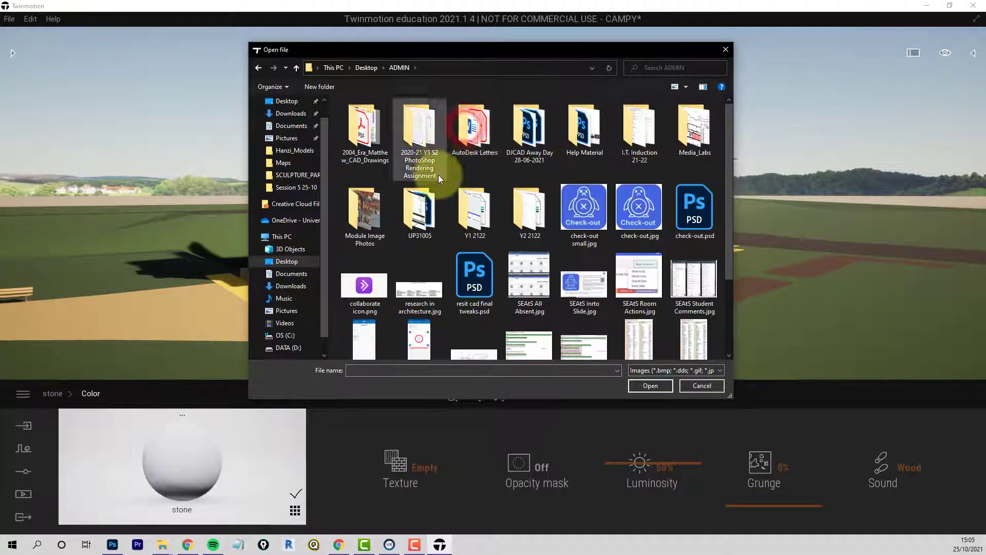
{"action": "double_click", "coordinate": [529, 209]}
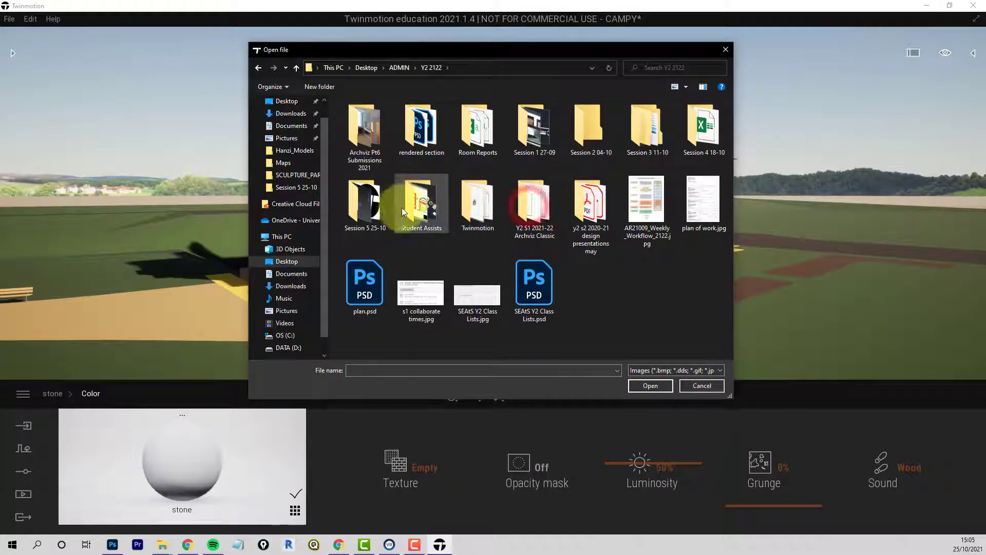
{"action": "double_click", "coordinate": [362, 210]}
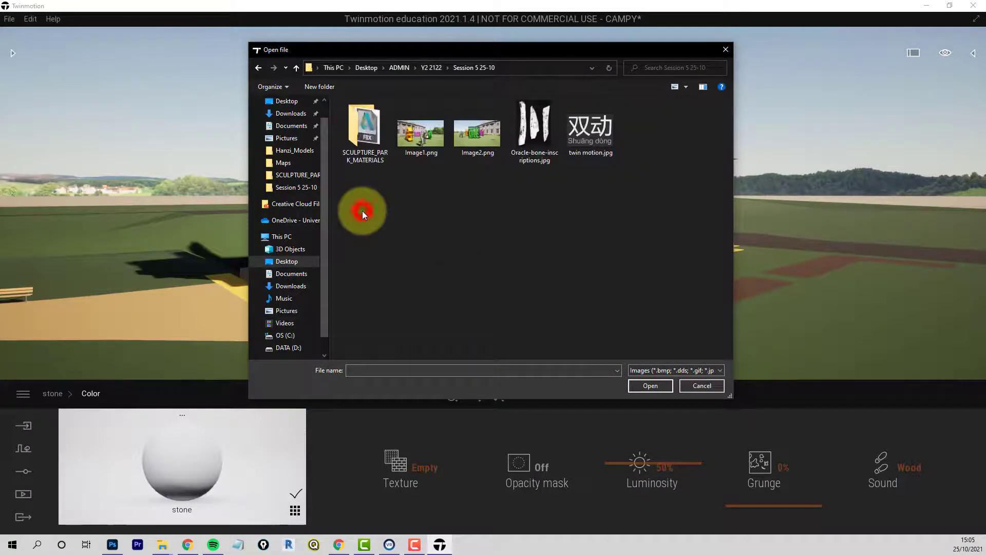
{"action": "double_click", "coordinate": [358, 132]}
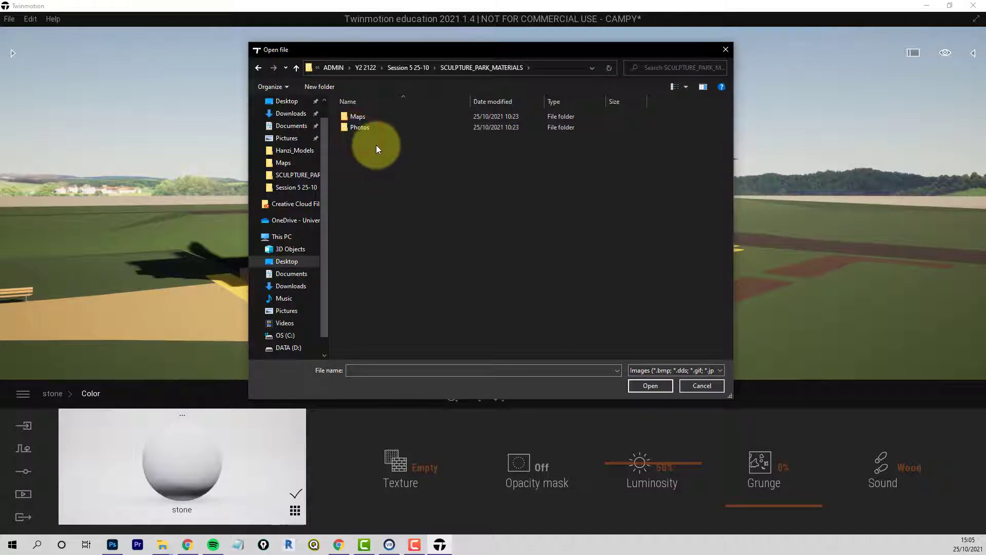
{"action": "double_click", "coordinate": [348, 118]}
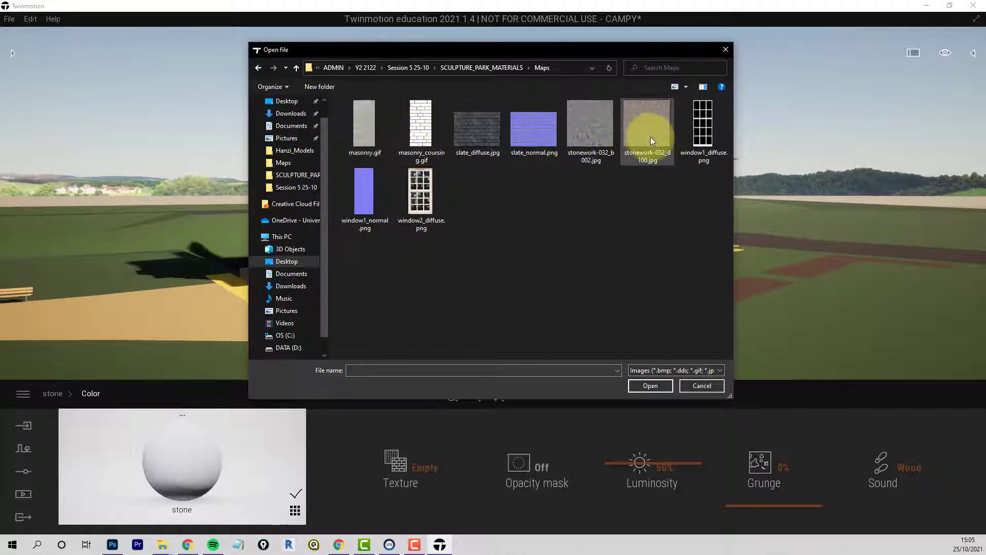
{"action": "left_click", "coordinate": [368, 135]}
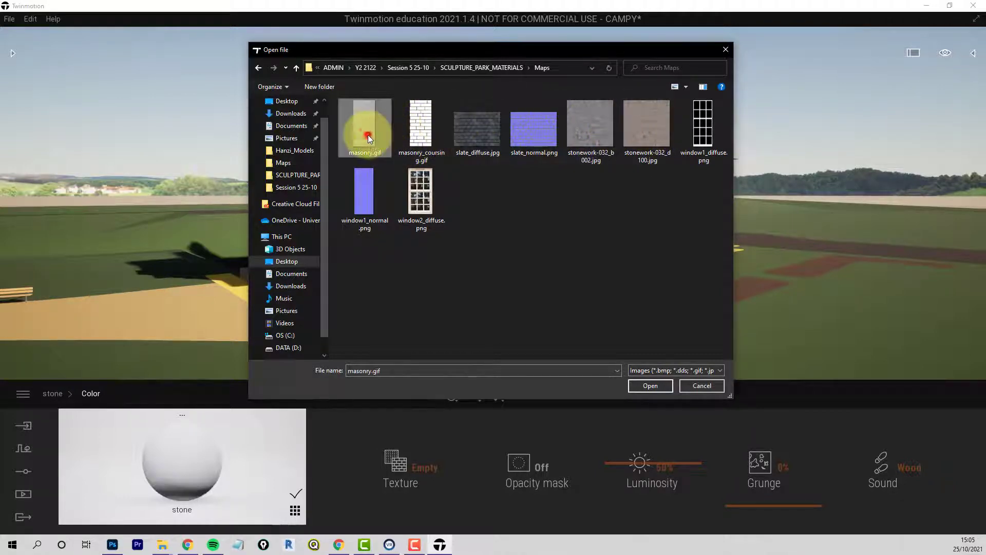
{"action": "left_click", "coordinate": [650, 386]}
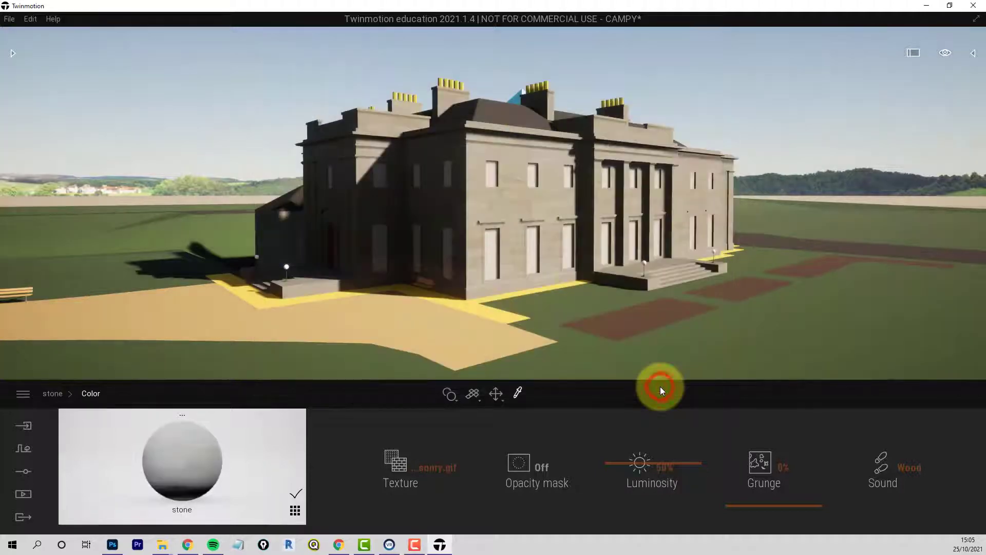
- Set the material application mode to Replace material
{"action": "scroll", "coordinate": [490, 220], "scroll_direction": "up", "scroll_amount": 8}
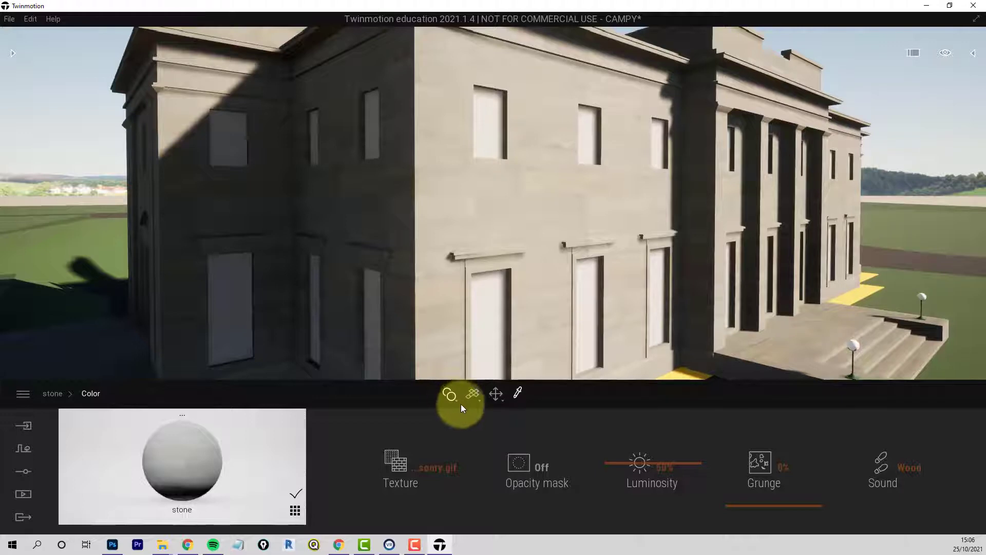
{"action": "left_click", "coordinate": [454, 402]}
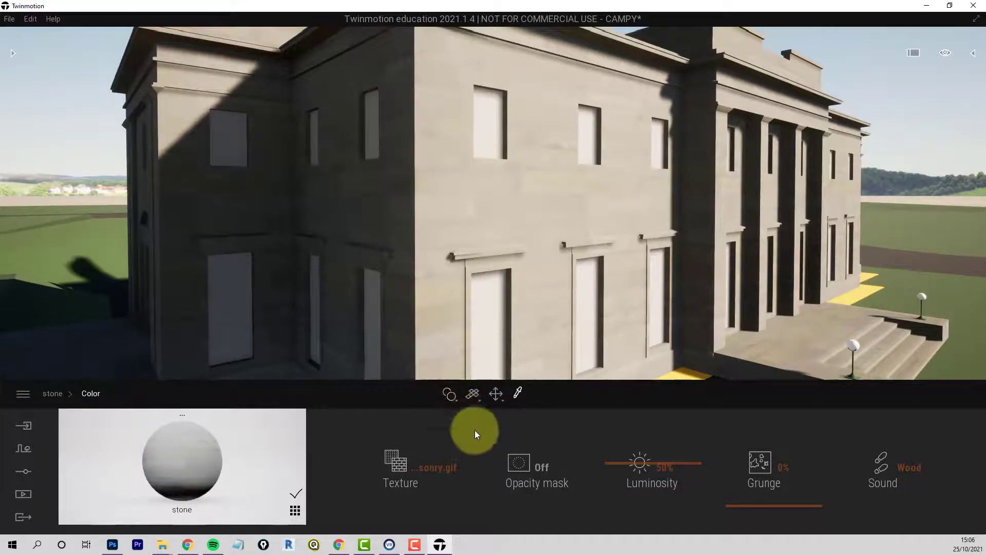
{"action": "left_click", "coordinate": [457, 400]}
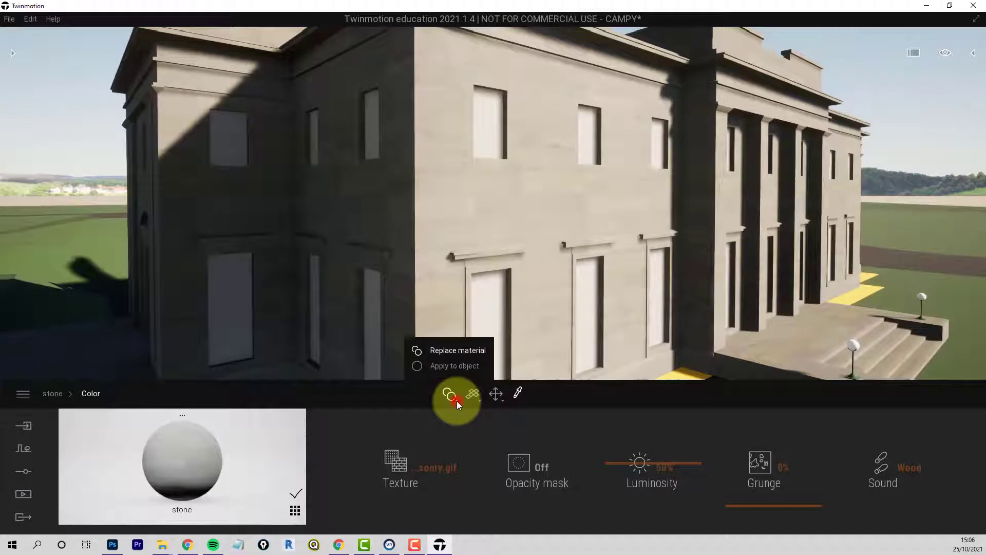
{"action": "left_click", "coordinate": [454, 350]}
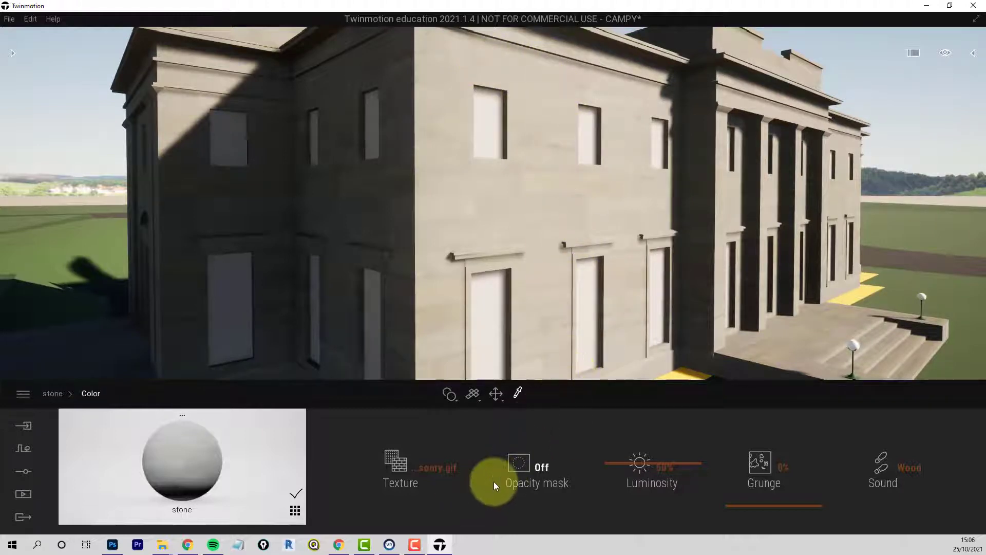
- Return to the stone material's main properties and set its texture scale to 0.40
{"action": "left_click", "coordinate": [56, 393]}
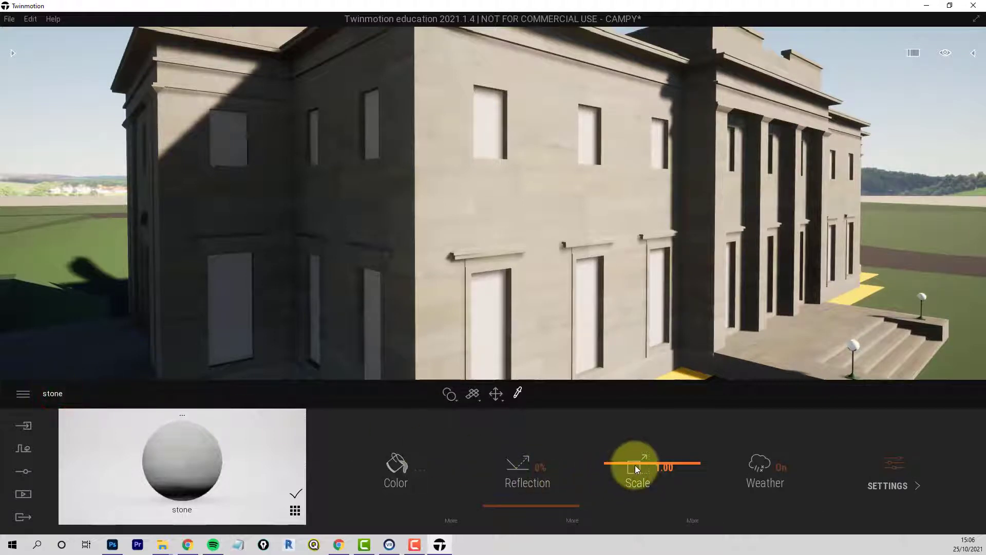
{"action": "left_click", "coordinate": [676, 461]}
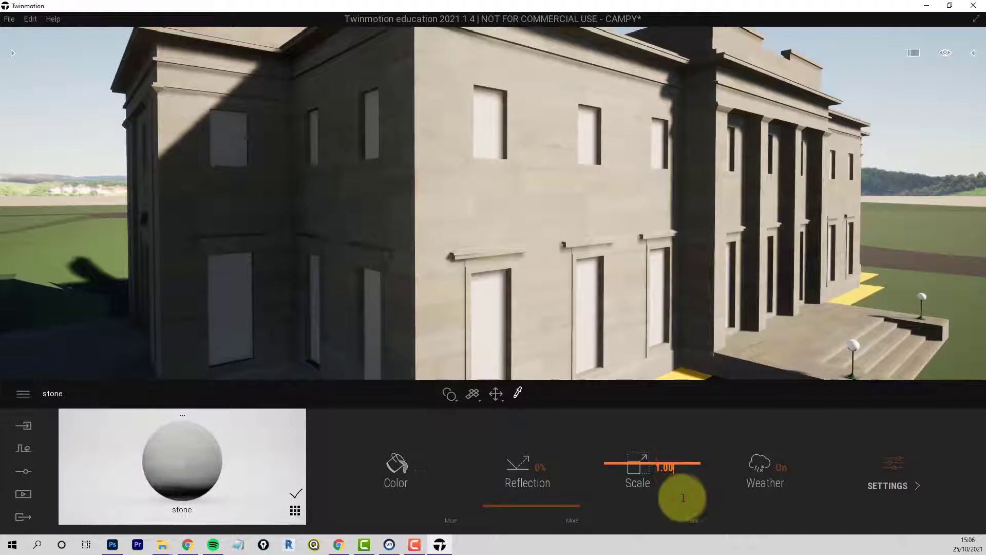
{"action": "left_click_drag", "start_coordinate": [646, 462], "coordinate": [655, 492]}
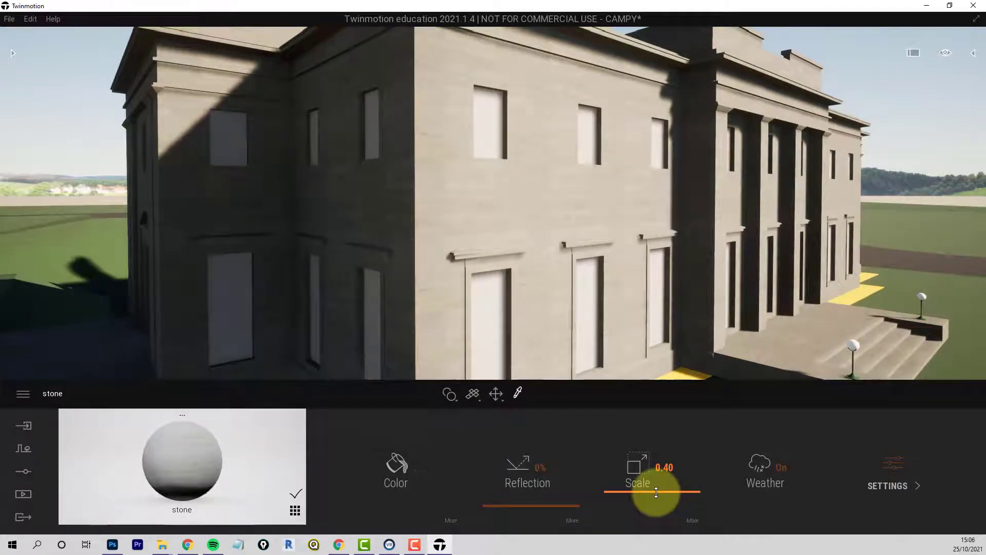
- Adjust the stone texture's axes to Move X -0.16, Move Y -0.03 and Stretch on Y 0.66
{"action": "left_click", "coordinate": [691, 520]}
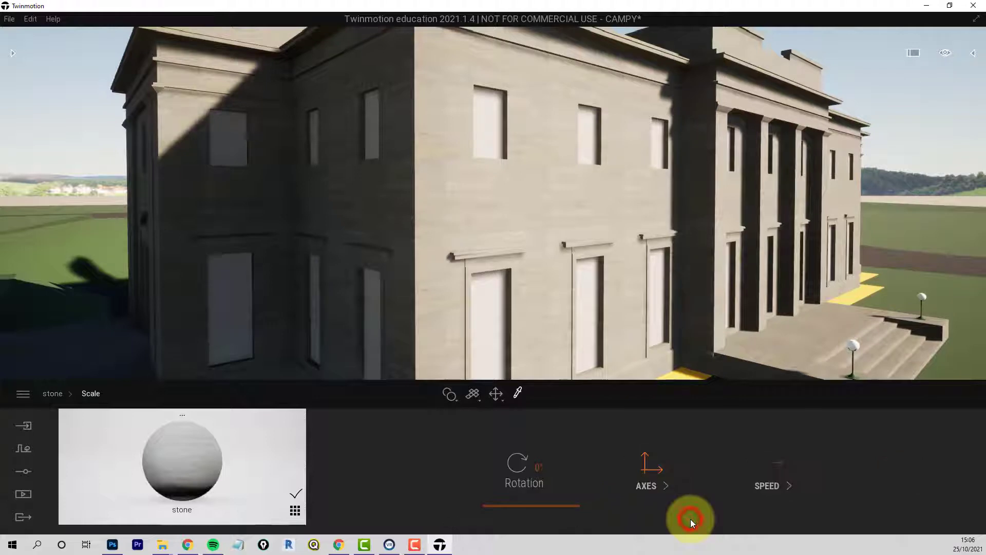
{"action": "left_click", "coordinate": [649, 484]}
{"action": "mouse_move", "coordinate": [701, 463]}
{"action": "left_mouse_down"}
{"action": "mouse_move", "coordinate": [700, 488]}
{"action": "mouse_move", "coordinate": [700, 469]}
{"action": "left_mouse_up"}
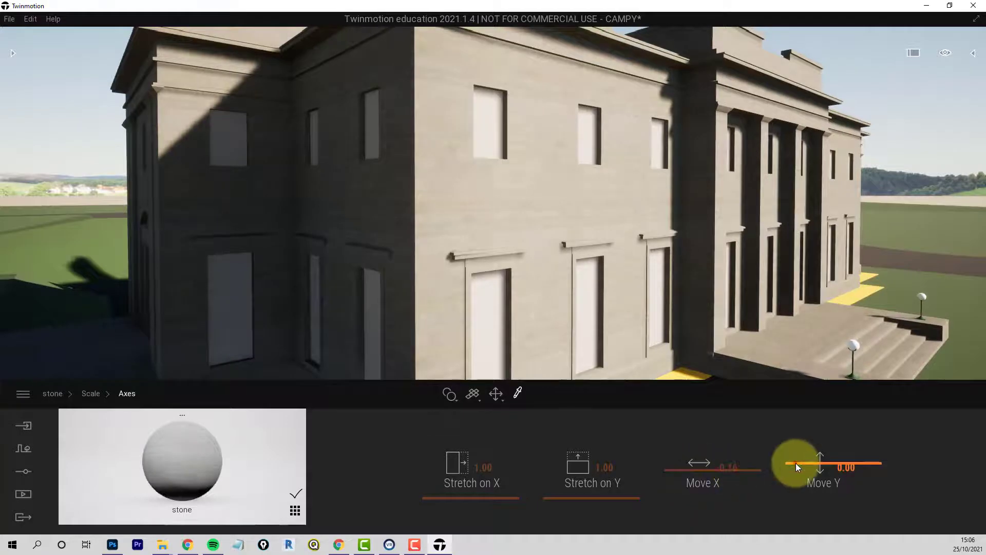
{"action": "mouse_move", "coordinate": [796, 463]}
{"action": "left_mouse_down"}
{"action": "mouse_move", "coordinate": [796, 444]}
{"action": "mouse_move", "coordinate": [796, 463]}
{"action": "left_mouse_up"}
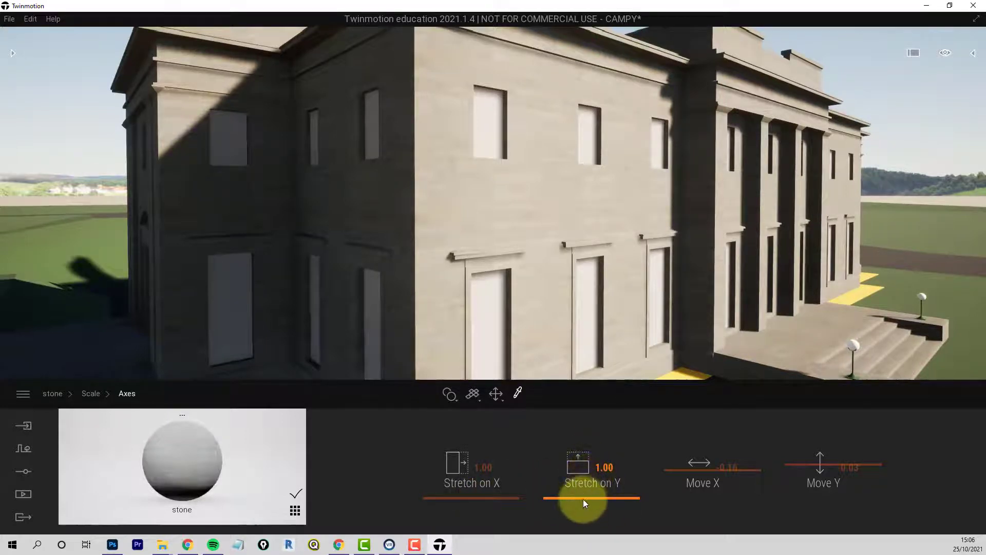
{"action": "mouse_move", "coordinate": [584, 503]}
{"action": "left_mouse_down"}
{"action": "mouse_move", "coordinate": [584, 489]}
{"action": "mouse_move", "coordinate": [584, 500]}
{"action": "left_mouse_up"}
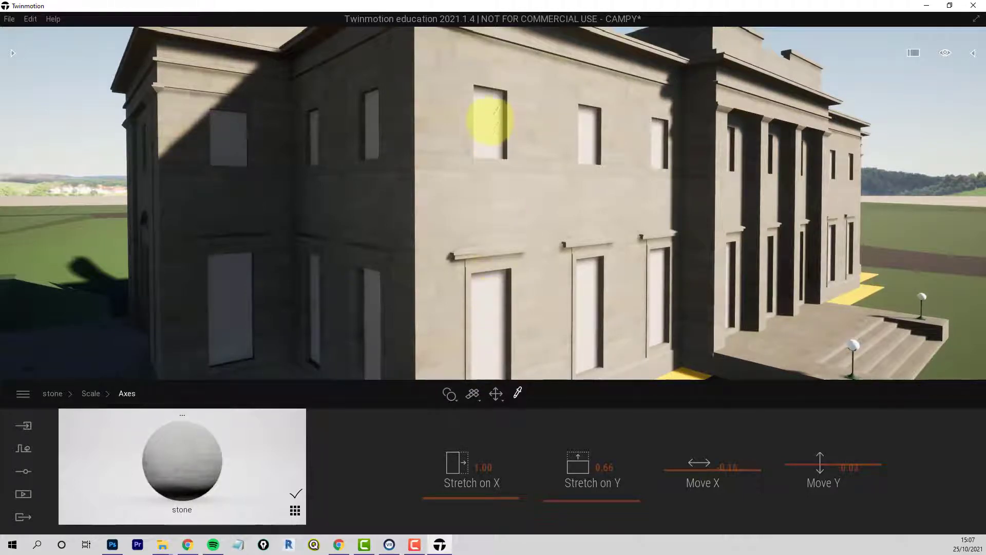
- Pick the Window 2 material from an upper front window and load window1_diffuse.png as its color texture
{"action": "left_click", "coordinate": [491, 125]}
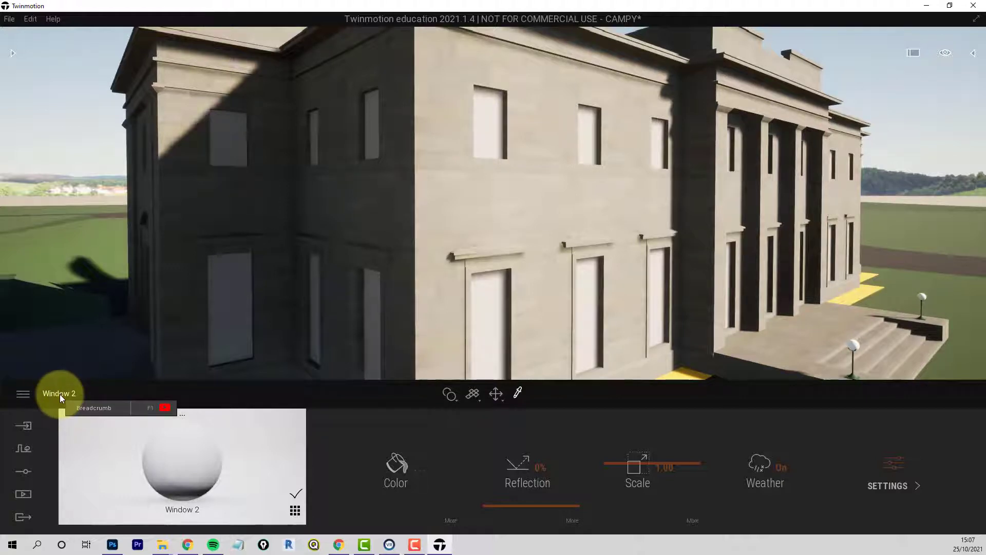
{"action": "left_click", "coordinate": [451, 519]}
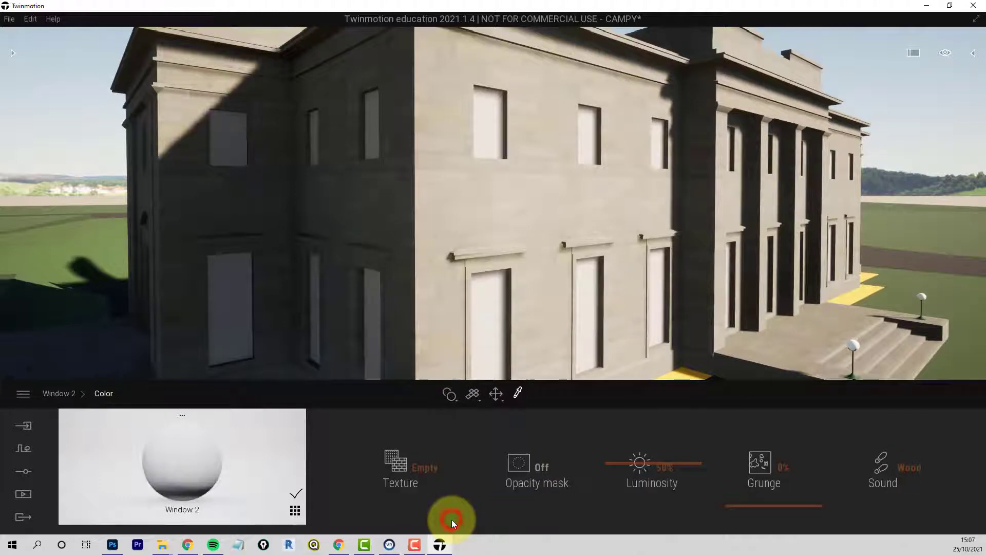
{"action": "right_click", "coordinate": [424, 469]}
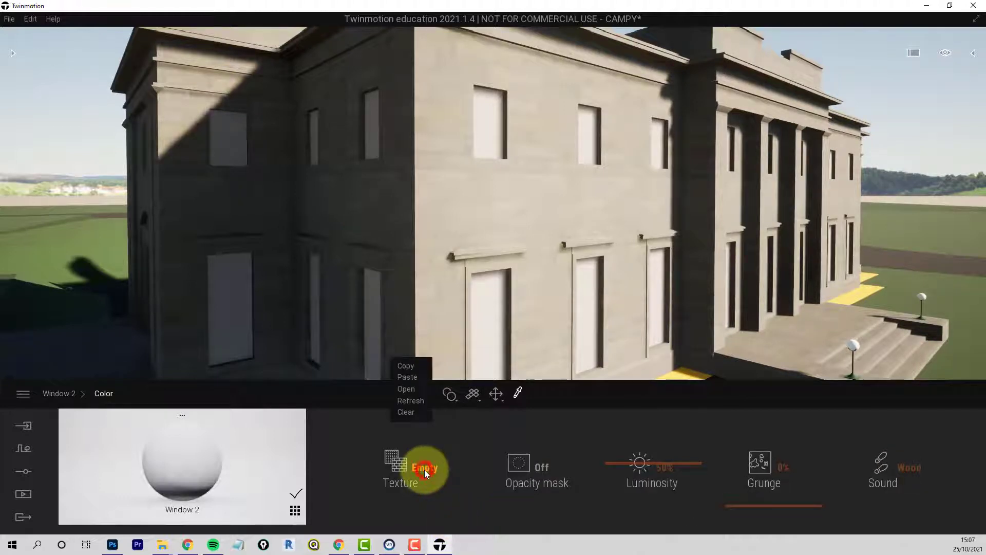
{"action": "left_click", "coordinate": [405, 389]}
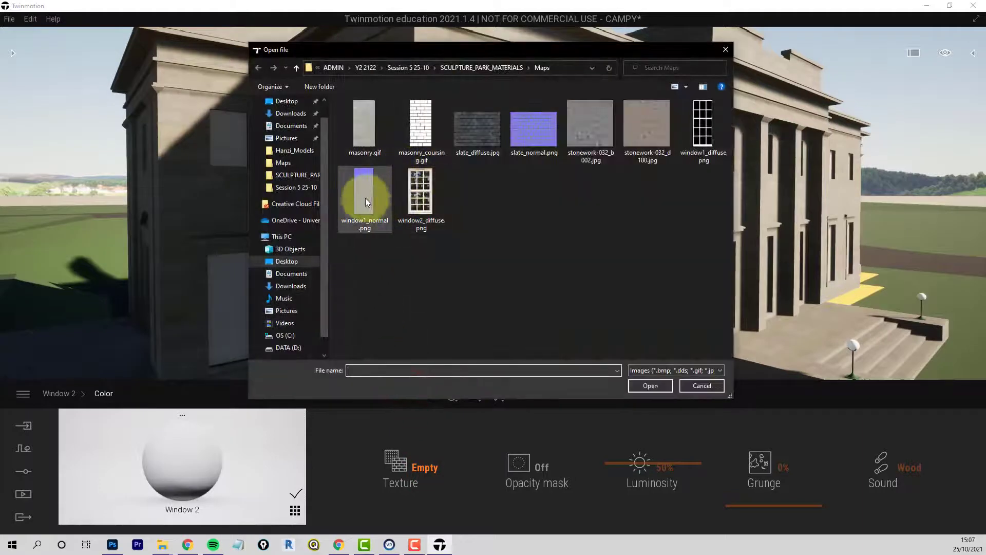
{"action": "left_click", "coordinate": [702, 132]}
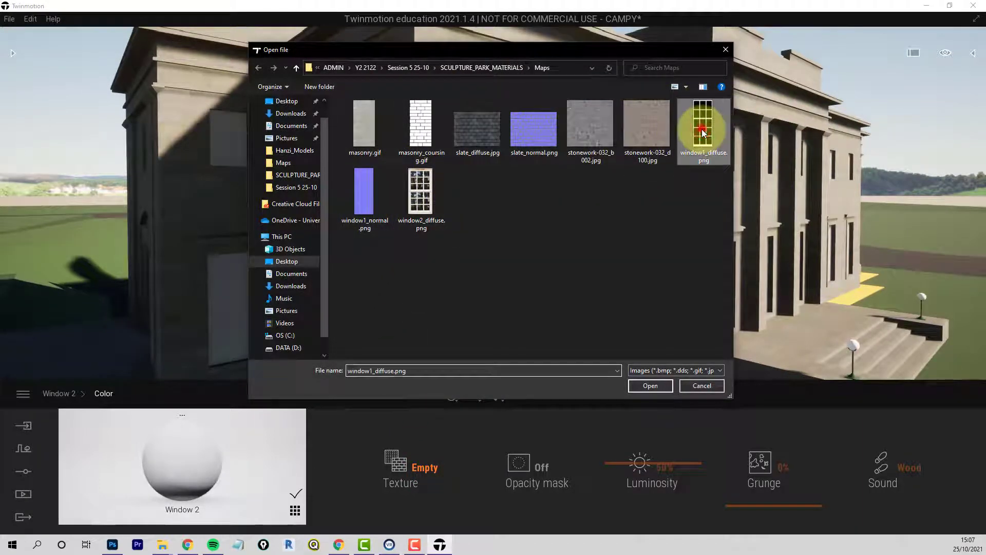
{"action": "left_click", "coordinate": [650, 386]}
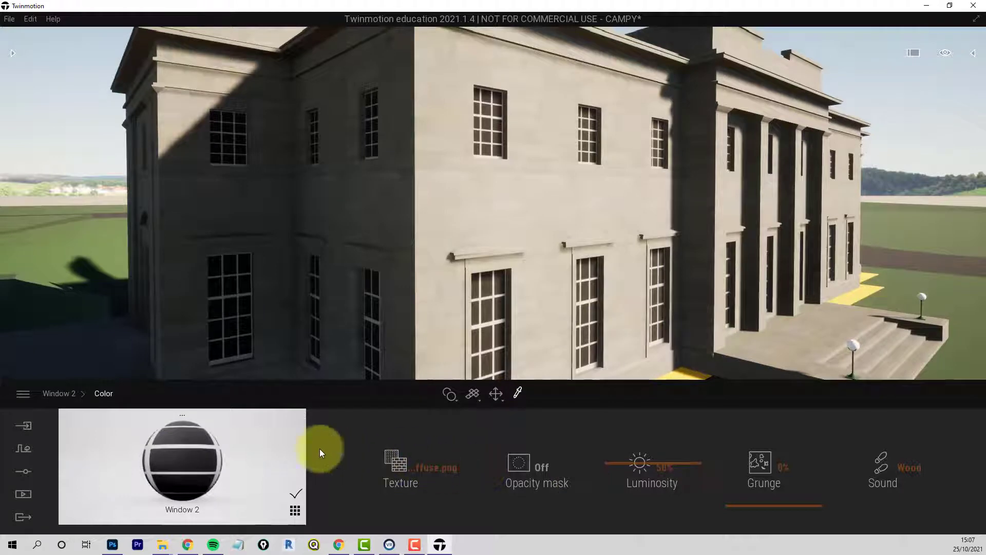
- Return to the Window 2 material's main properties and set its reflection to 88%
{"action": "left_click", "coordinate": [66, 394]}
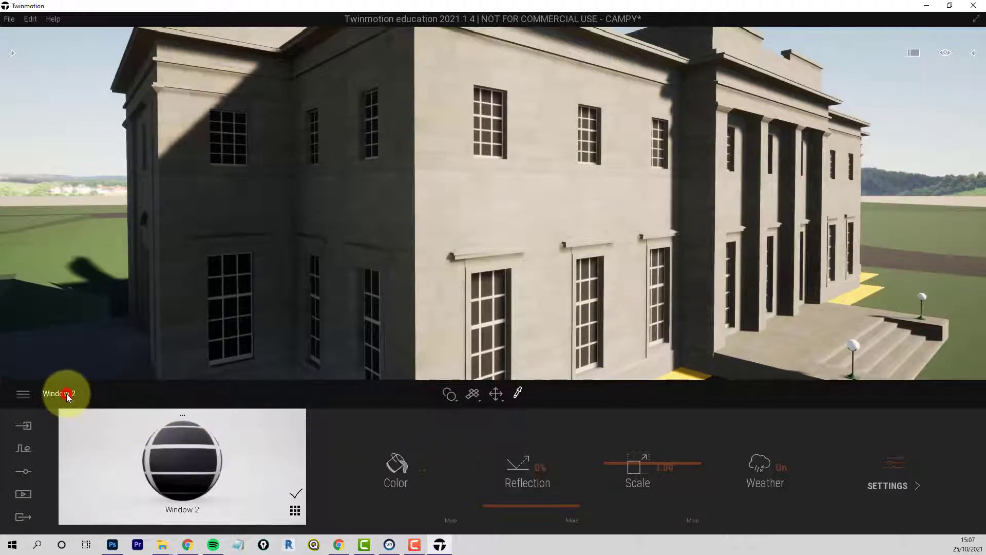
{"action": "left_click_drag", "start_coordinate": [535, 505], "coordinate": [539, 419]}
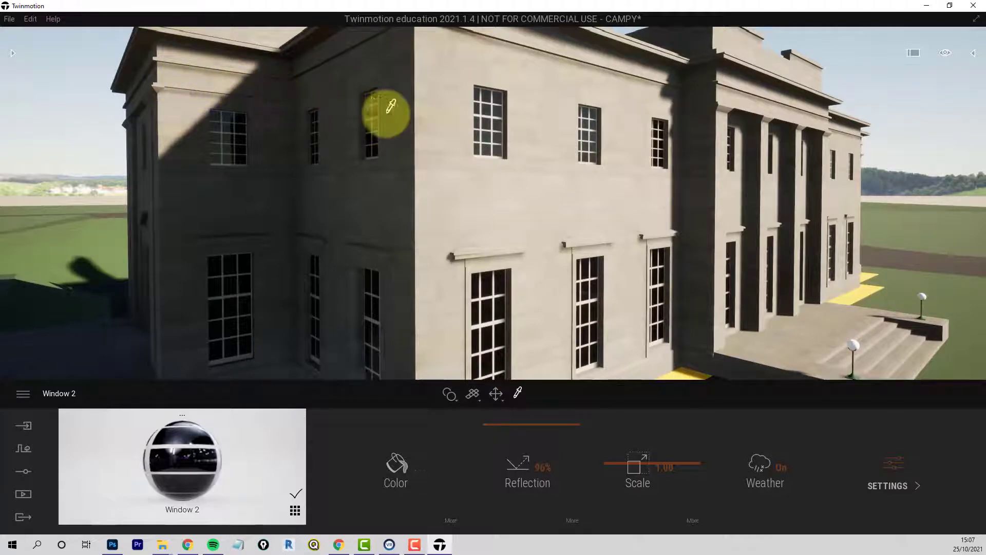
{"action": "left_click_drag", "start_coordinate": [514, 426], "coordinate": [517, 432]}
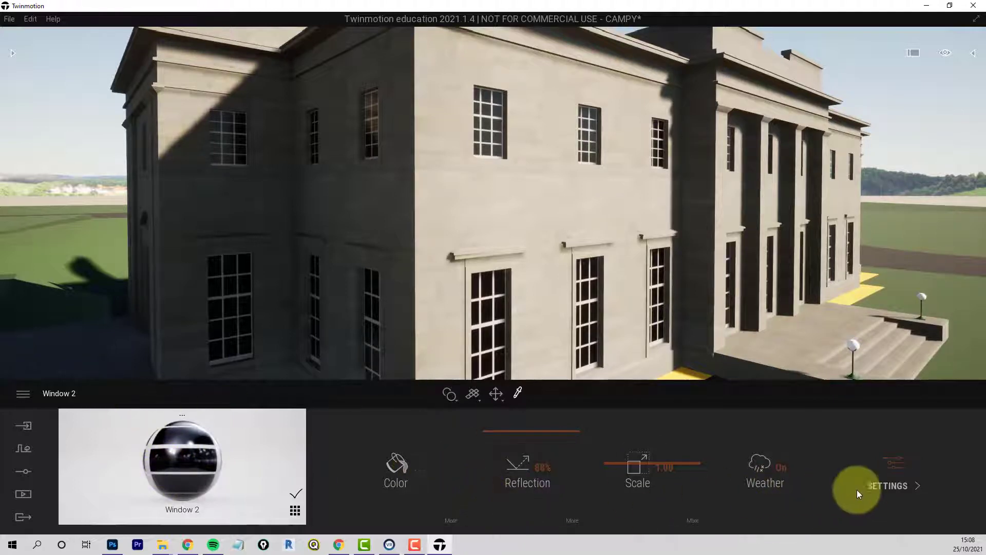
- Open the file chooser for the normal map in the Window 2 material's bump settings
{"action": "left_click", "coordinate": [894, 483]}
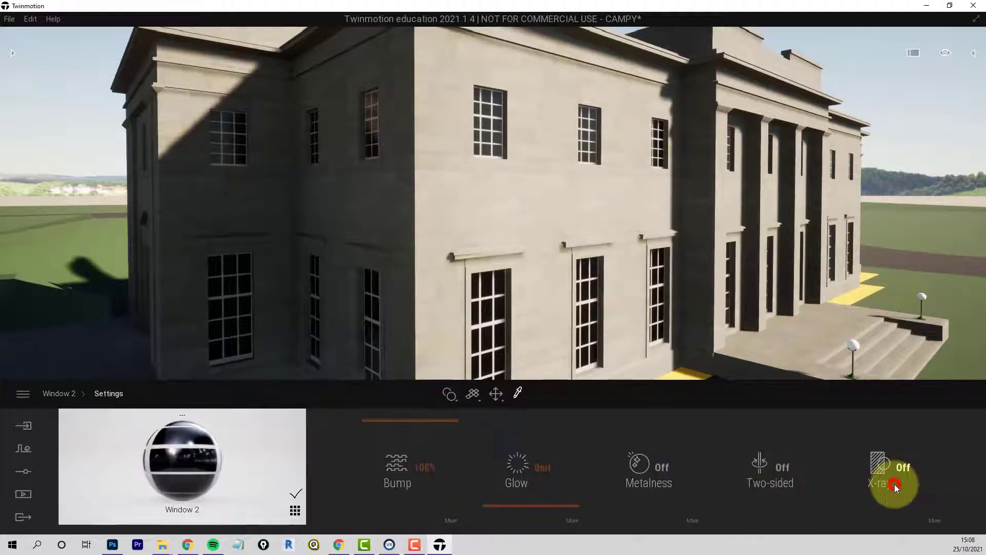
{"action": "left_click", "coordinate": [450, 521]}
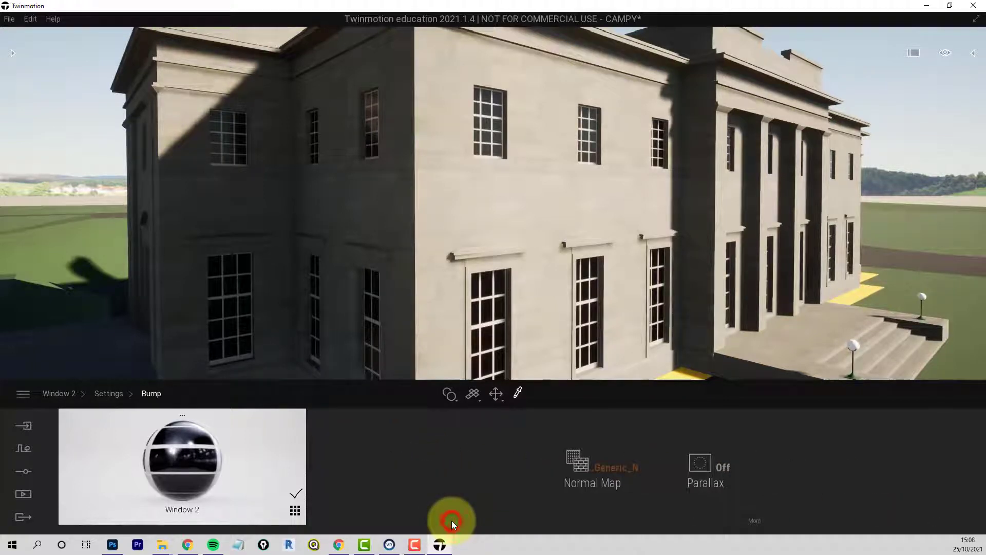
{"action": "left_click", "coordinate": [615, 470]}
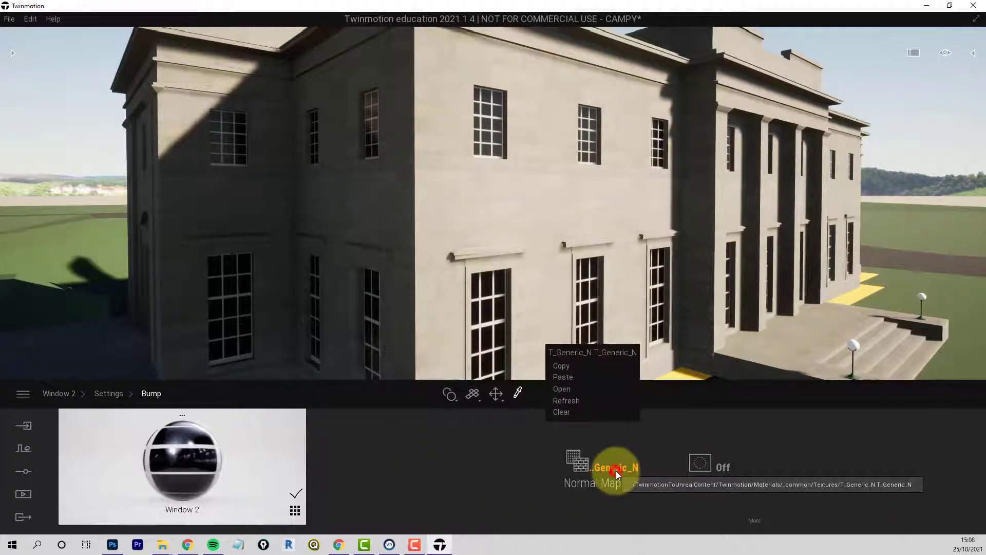
{"action": "left_click", "coordinate": [565, 393]}
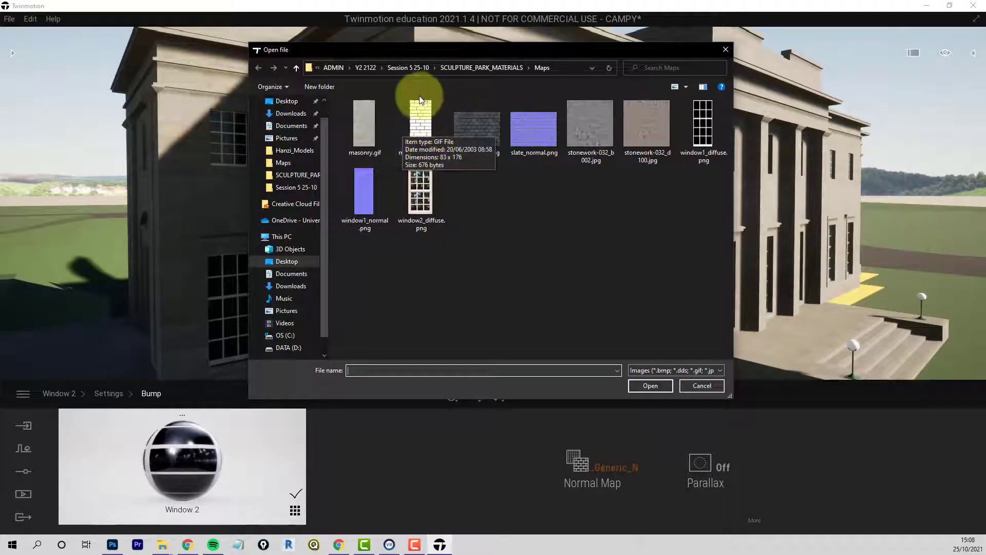
- Preview masonry_coursing.gif, slate_diffuse.jpg and slate_normal.png in Photos to compare the maps, and close the viewer
{"action": "left_click", "coordinate": [423, 132]}
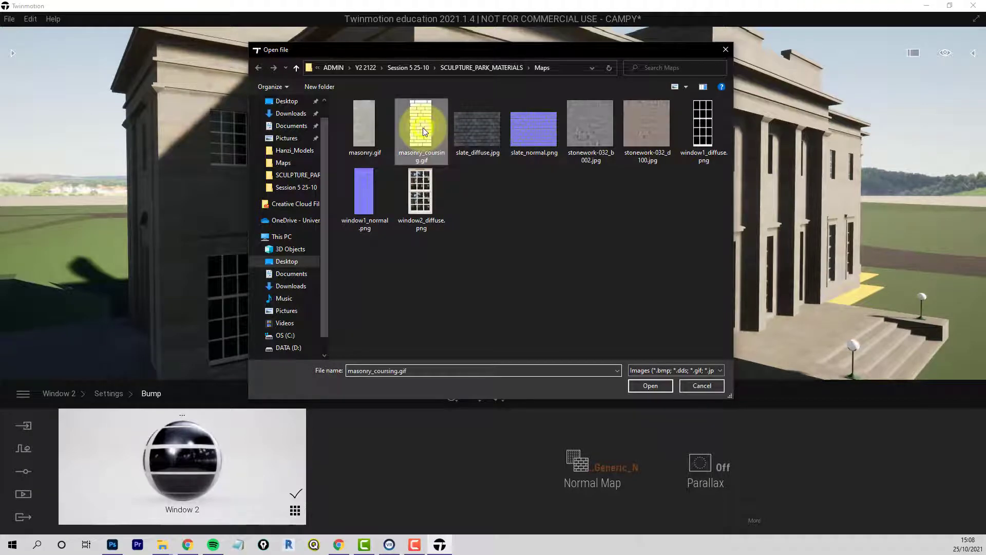
{"action": "right_click", "coordinate": [423, 131]}
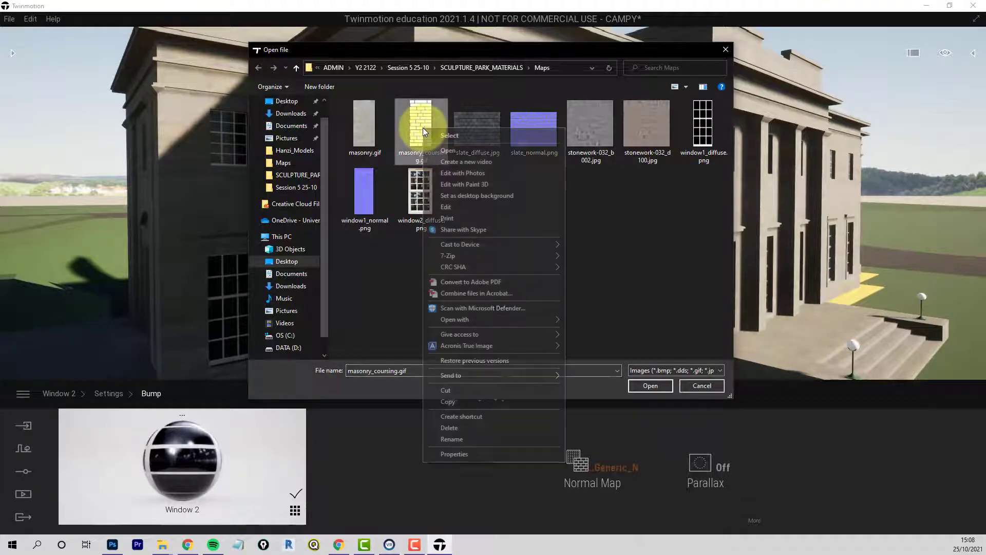
{"action": "left_click", "coordinate": [451, 150]}
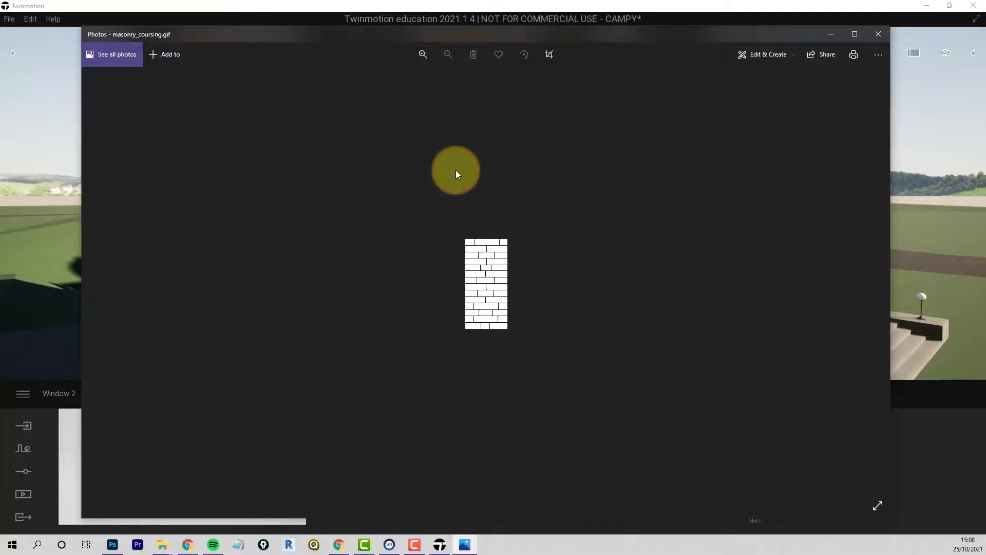
{"action": "scroll", "coordinate": [526, 284], "scroll_direction": "up", "scroll_amount": 5}
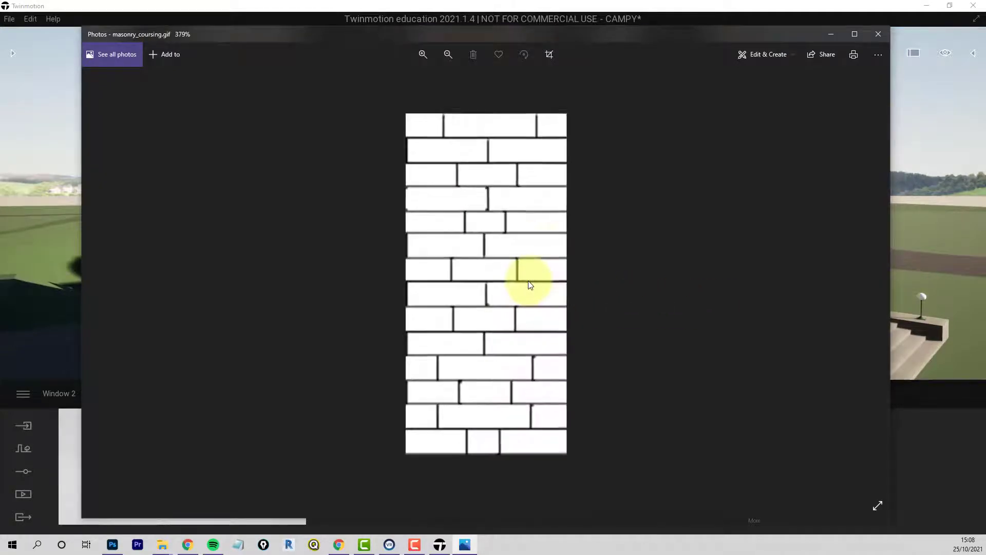
{"action": "scroll", "coordinate": [744, 313], "scroll_direction": "down", "scroll_amount": 5}
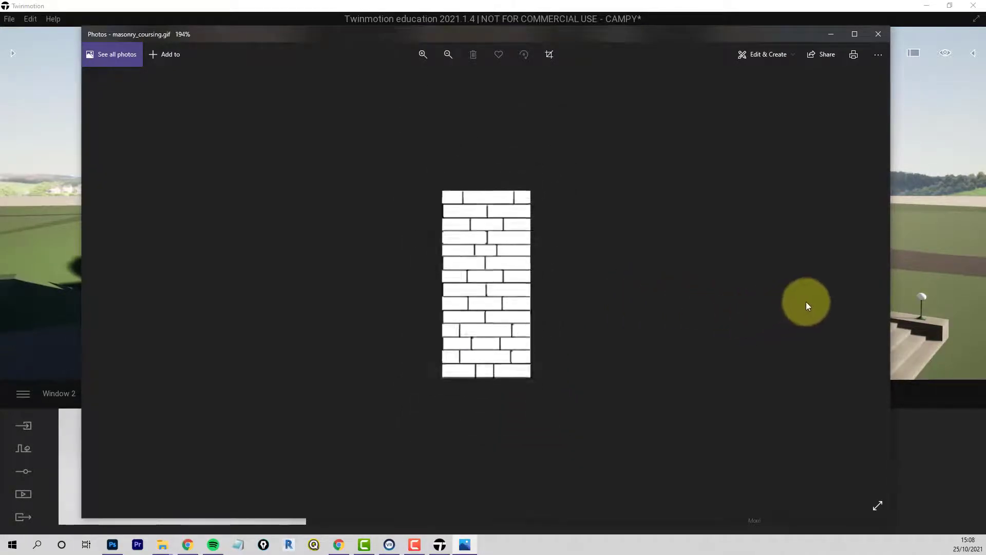
{"action": "left_click", "coordinate": [876, 282]}
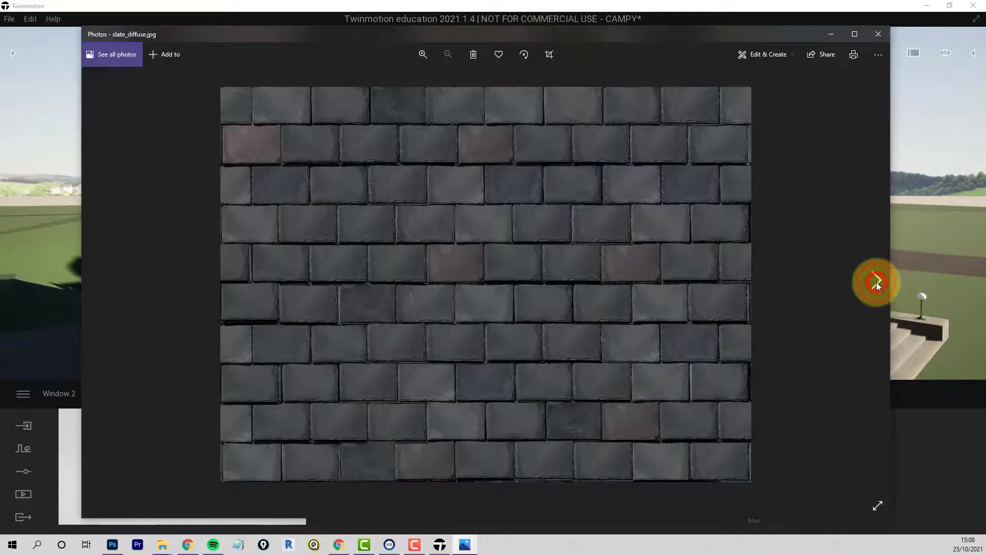
{"action": "left_click", "coordinate": [876, 282]}
{"action": "scroll", "coordinate": [547, 285], "scroll_direction": "up", "scroll_amount": 3}
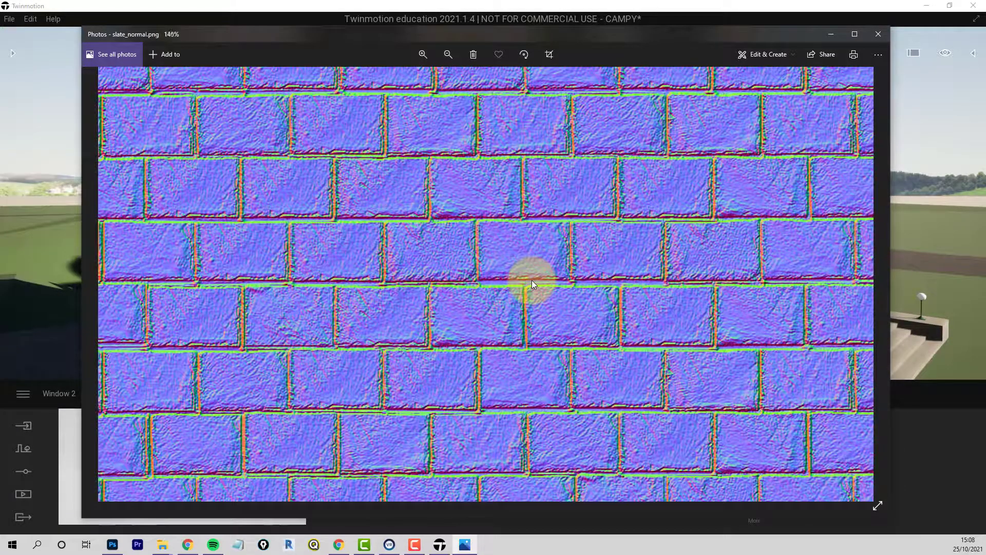
{"action": "scroll", "coordinate": [533, 283], "scroll_direction": "down", "scroll_amount": 3}
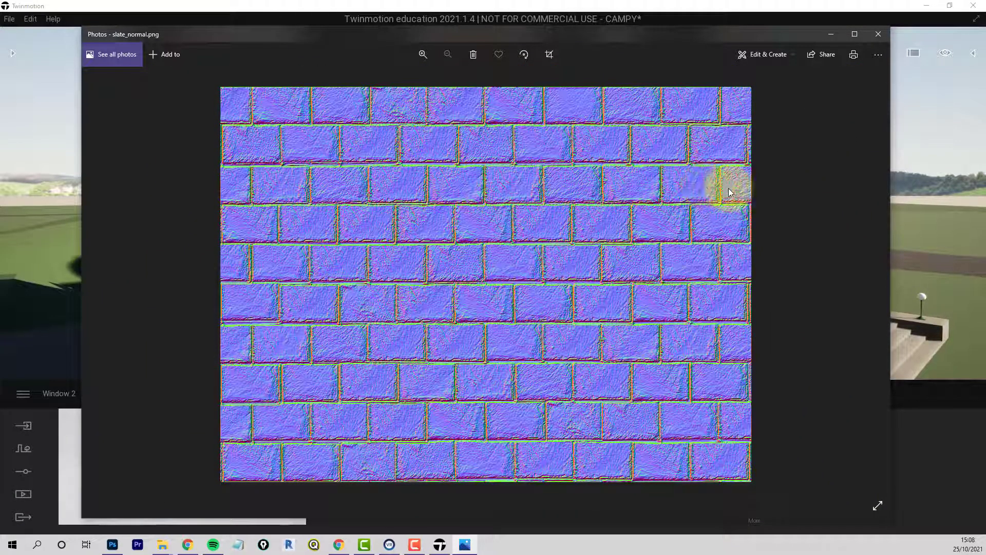
{"action": "left_click", "coordinate": [877, 35]}
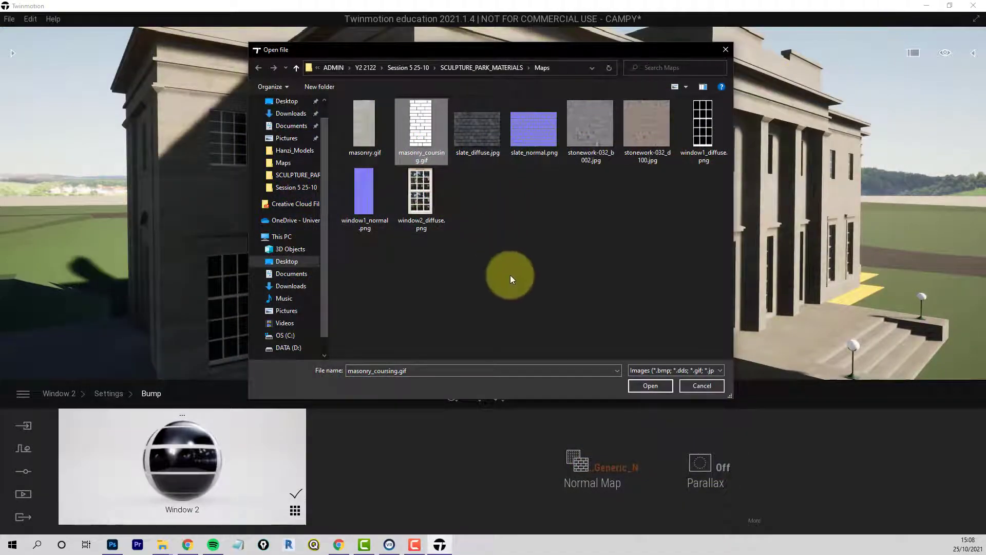
- Load window1_normal.png as the Window 2 normal map and return to the material's main properties
{"action": "left_click", "coordinate": [364, 195]}
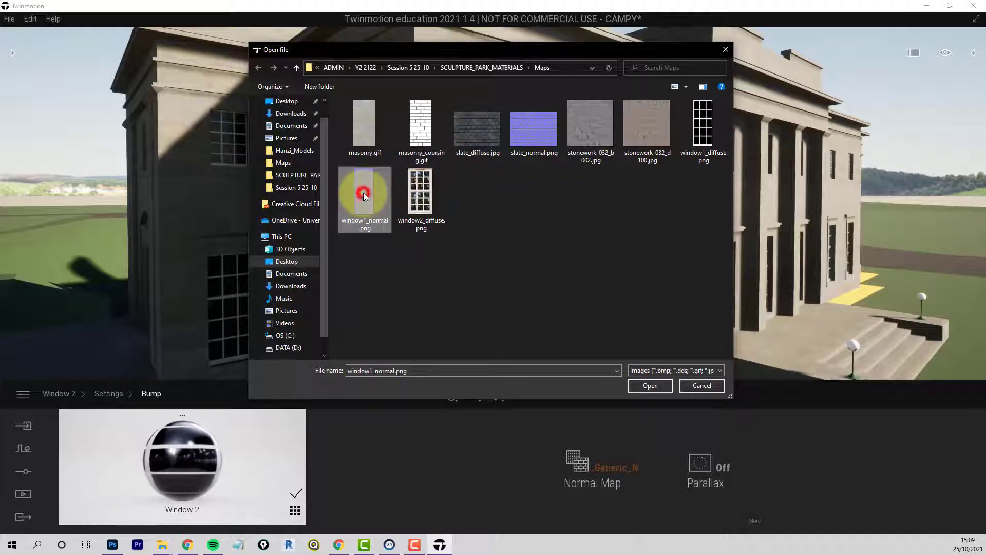
{"action": "left_click", "coordinate": [647, 385]}
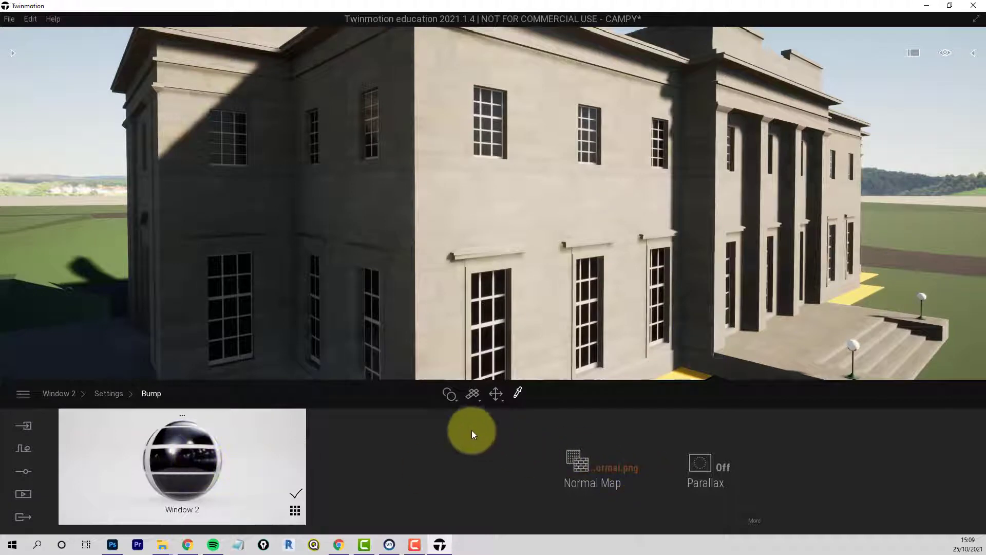
{"action": "left_click", "coordinate": [69, 394]}
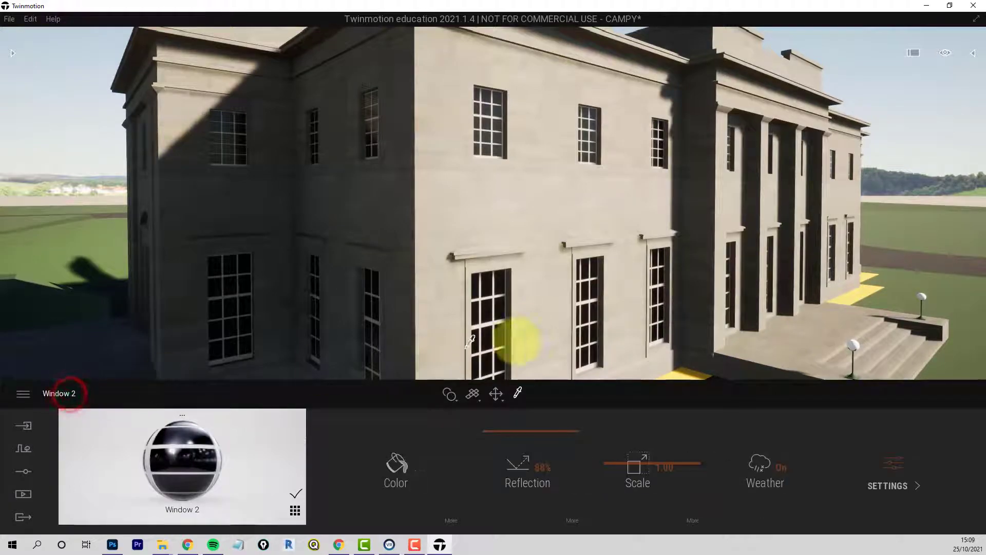
- Pick the slates material from the house's hipped roof
{"action": "middle_click_drag", "start_coordinate": [478, 227], "coordinate": [478, 230]}
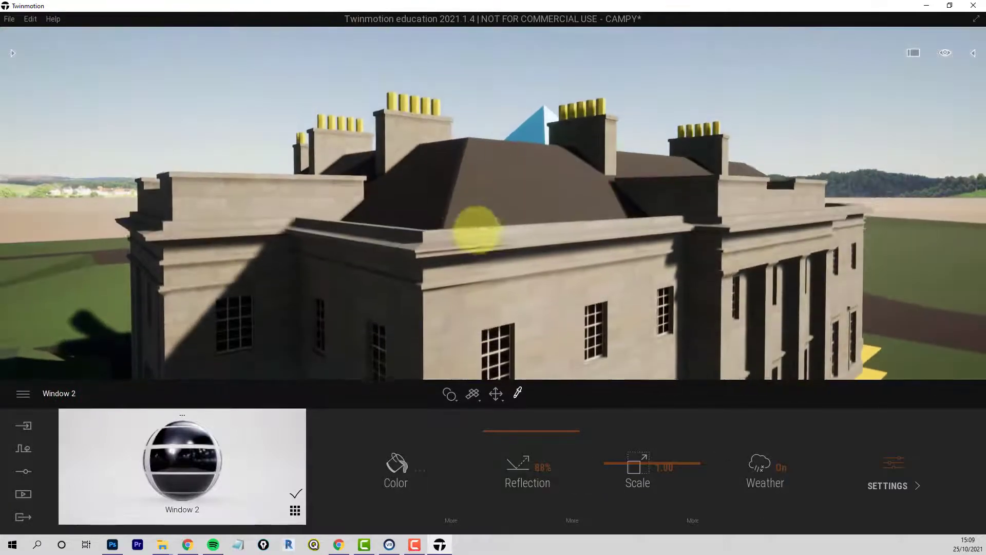
{"action": "scroll", "coordinate": [450, 182], "scroll_direction": "up", "scroll_amount": 4}
{"action": "scroll", "coordinate": [445, 183], "scroll_direction": "up", "scroll_amount": 5}
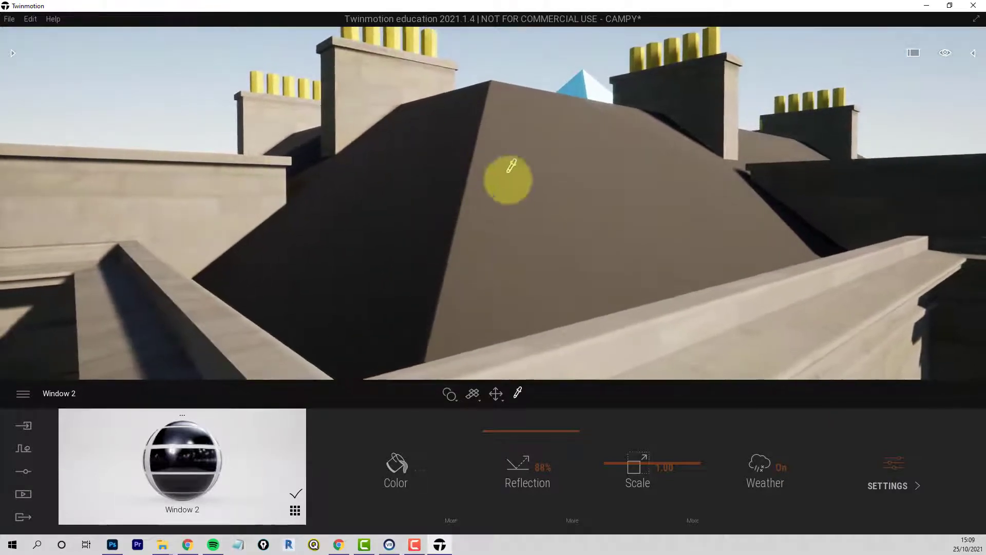
{"action": "left_click", "coordinate": [501, 193]}
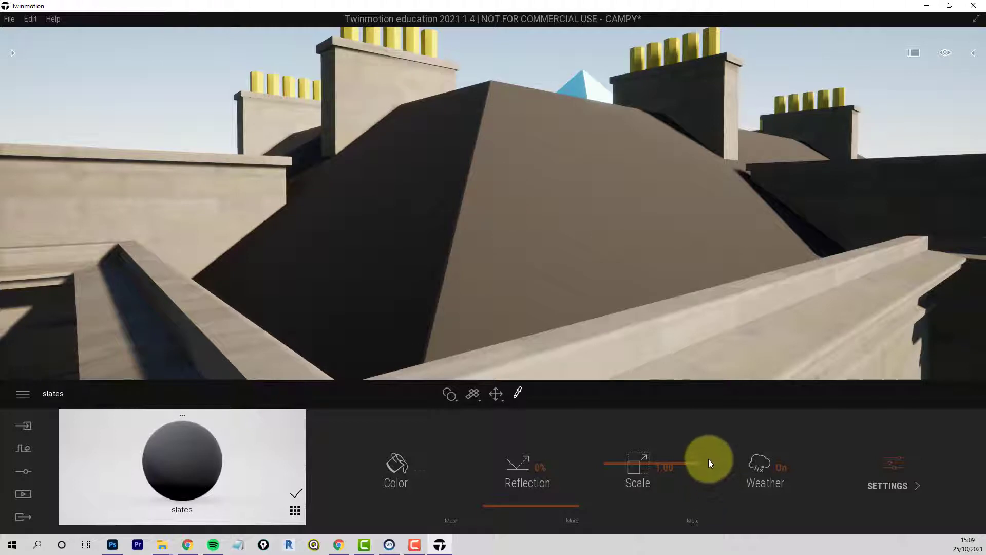
{"action": "scroll", "coordinate": [467, 261], "scroll_direction": "up", "scroll_amount": 2}
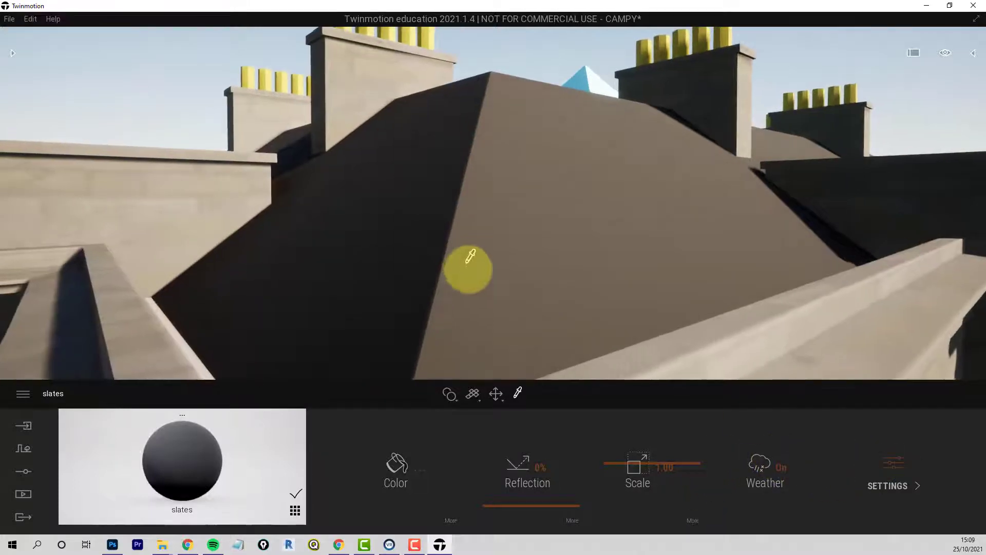
- Load slate_normal.png as the normal map in the slates material's bump settings
{"action": "left_click", "coordinate": [891, 485]}
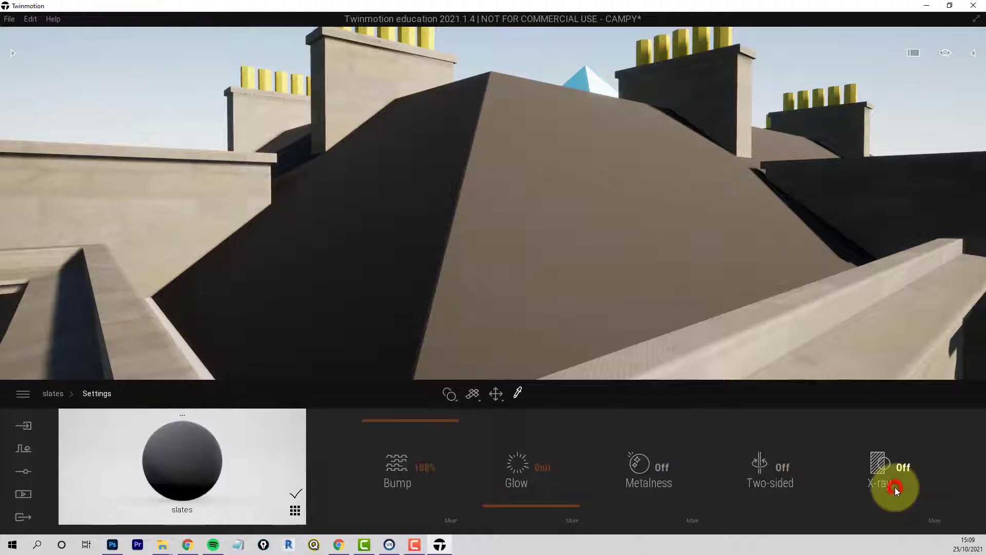
{"action": "left_click", "coordinate": [449, 519]}
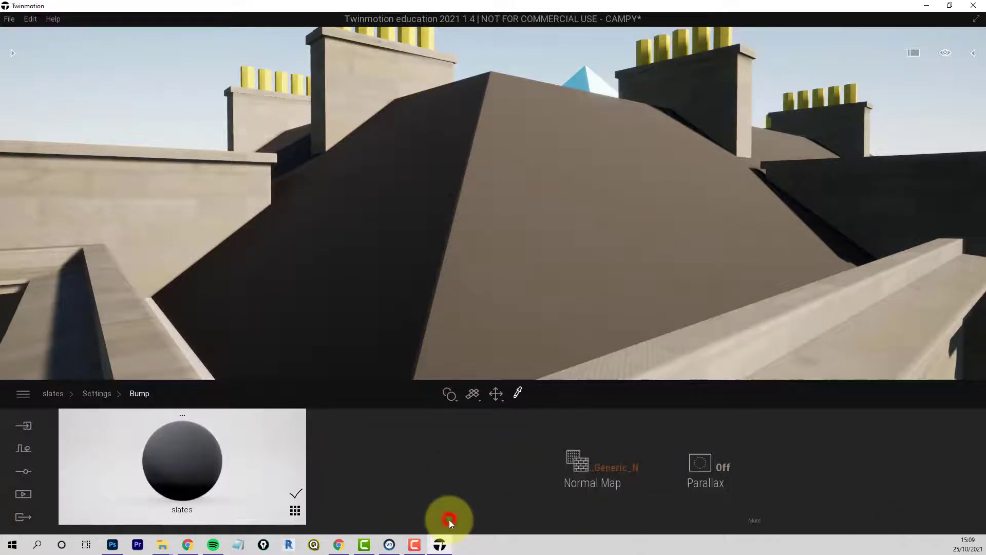
{"action": "right_click", "coordinate": [609, 472]}
{"action": "left_click", "coordinate": [567, 389]}
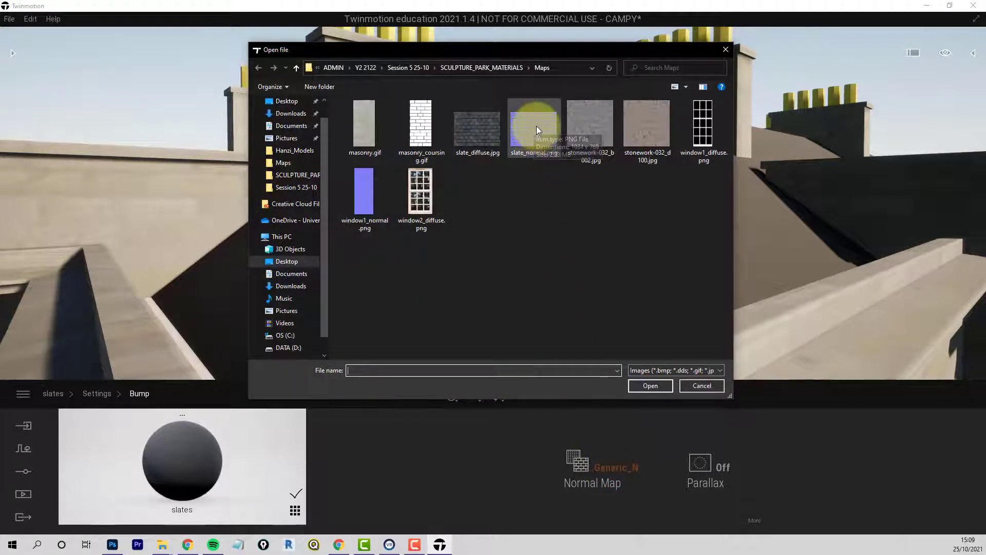
{"action": "left_click", "coordinate": [534, 131]}
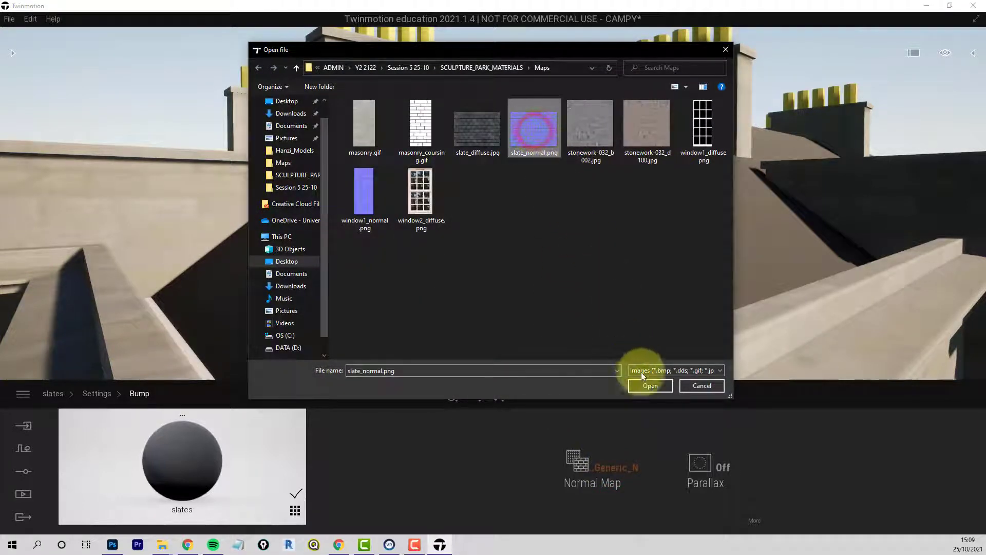
{"action": "left_click", "coordinate": [650, 385]}
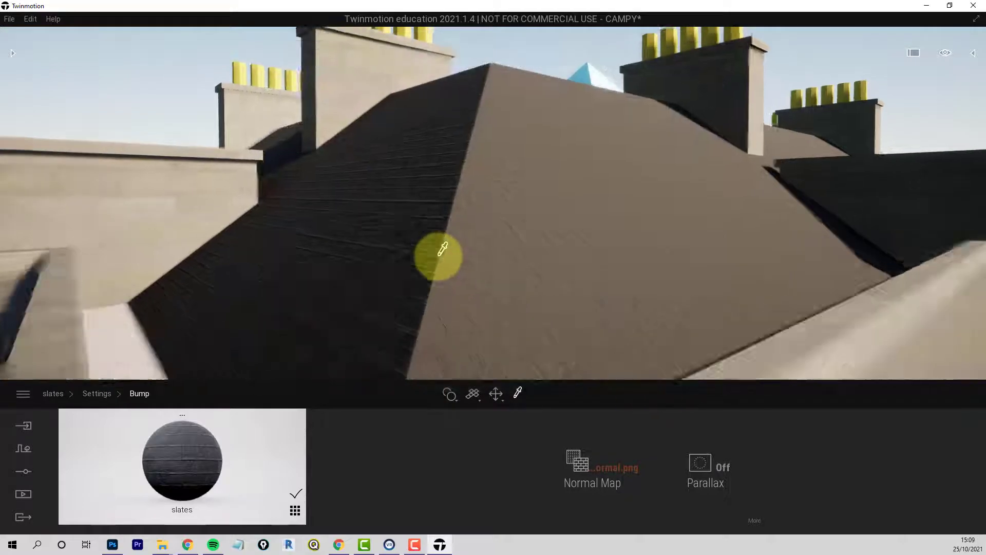
- Set Move Y to -0.03 in the scale axes of the slates material
{"action": "scroll", "coordinate": [439, 255], "scroll_direction": "up", "scroll_amount": 2}
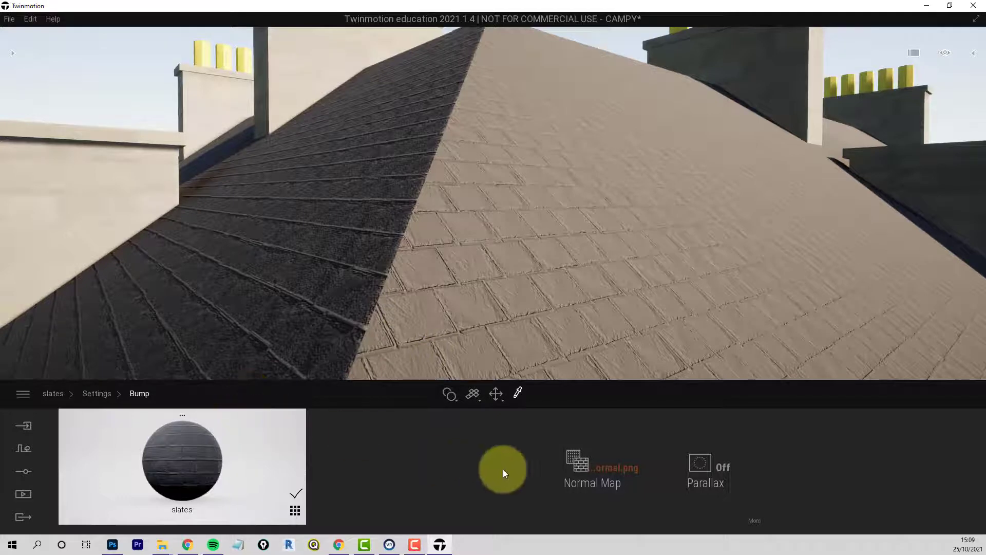
{"action": "left_click", "coordinate": [96, 394]}
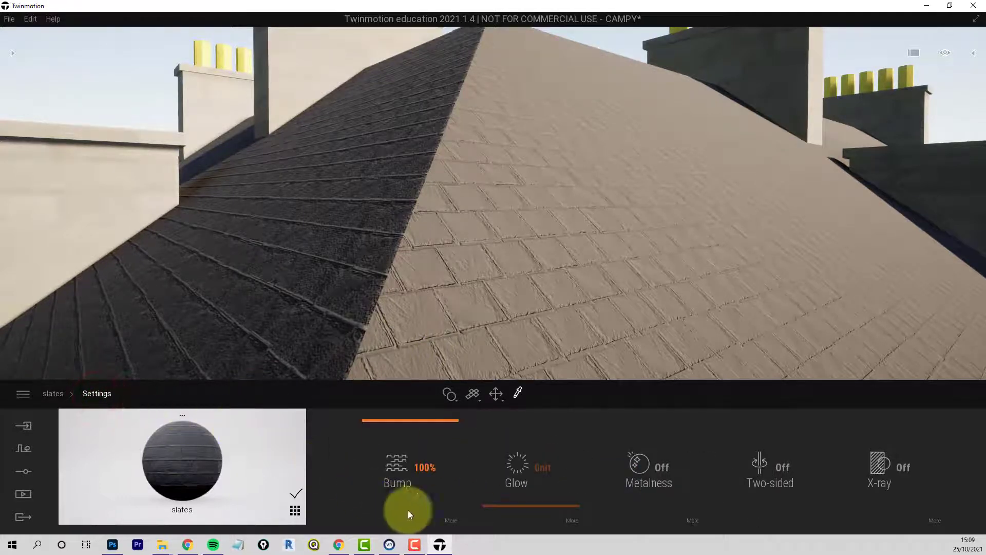
{"action": "left_click", "coordinate": [53, 393]}
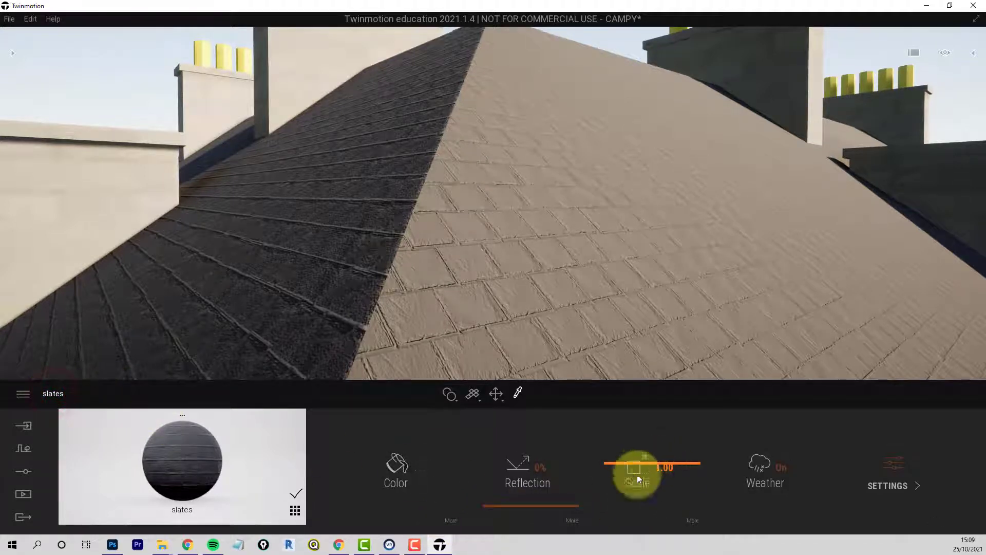
{"action": "left_click", "coordinate": [691, 520]}
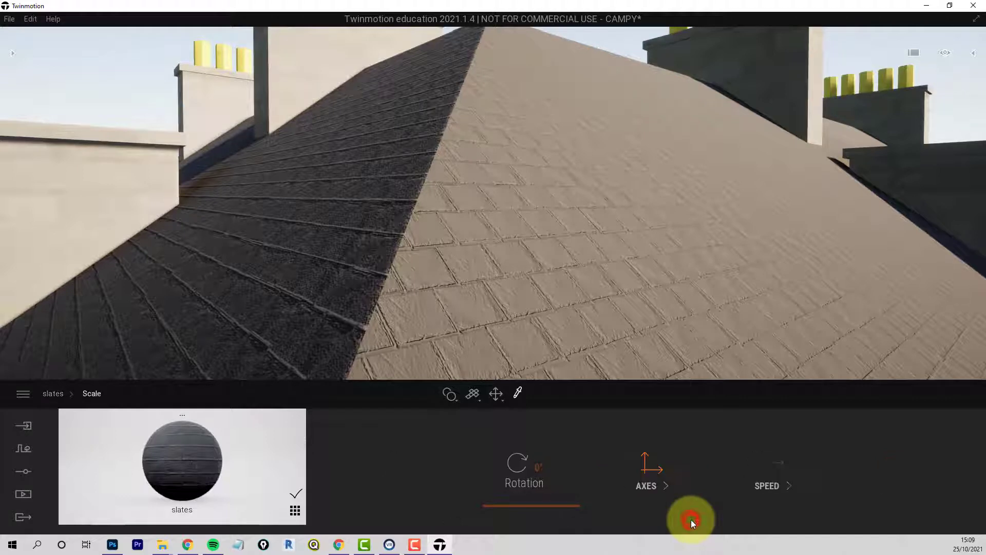
{"action": "left_click", "coordinate": [646, 485]}
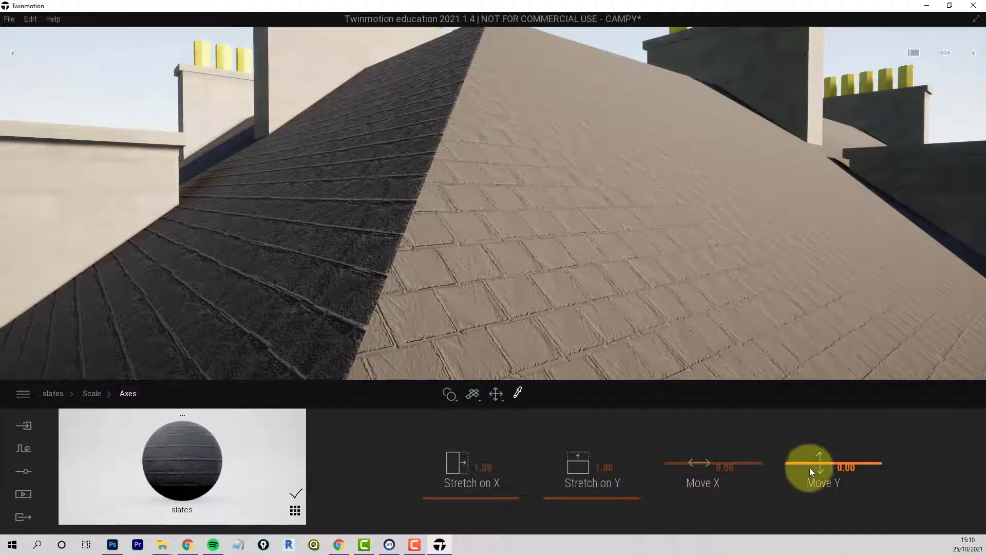
{"action": "left_click_drag", "start_coordinate": [823, 464], "coordinate": [824, 464]}
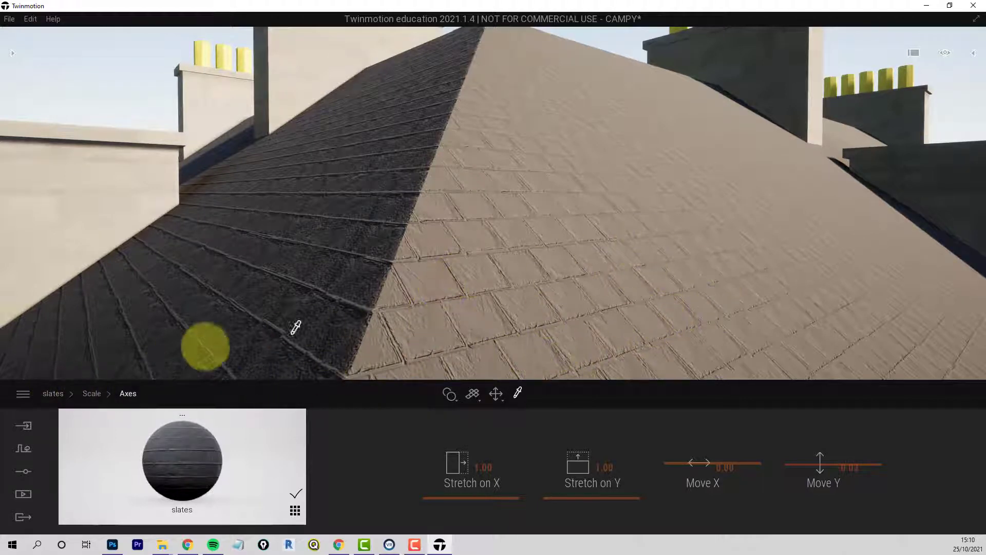
- Load slate_diffuse.jpg from the Maps folder as the colour texture of the slates material
{"action": "scroll", "coordinate": [695, 272], "scroll_direction": "down", "scroll_amount": 5}
{"action": "scroll", "coordinate": [667, 271], "scroll_direction": "down", "scroll_amount": 3}
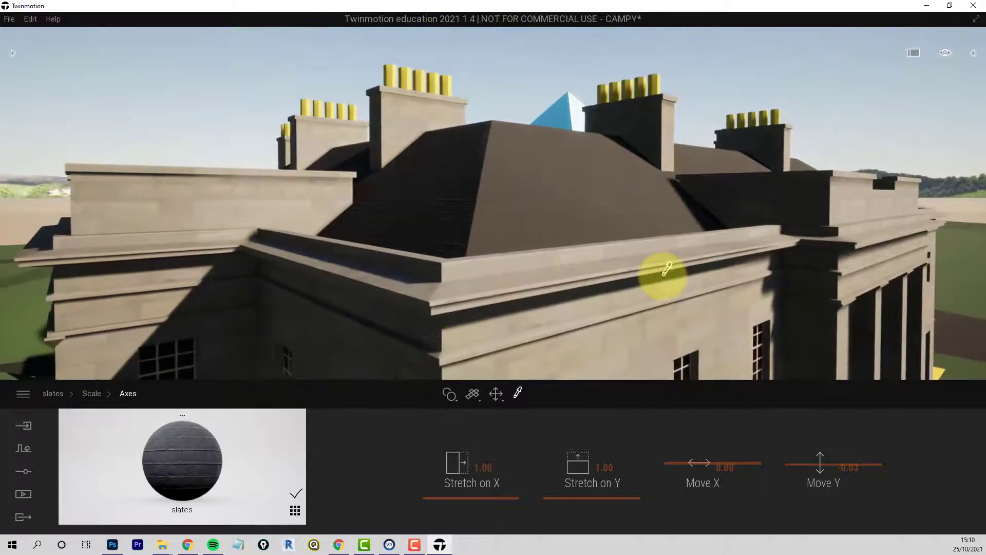
{"action": "scroll", "coordinate": [491, 226], "scroll_direction": "up", "scroll_amount": 6}
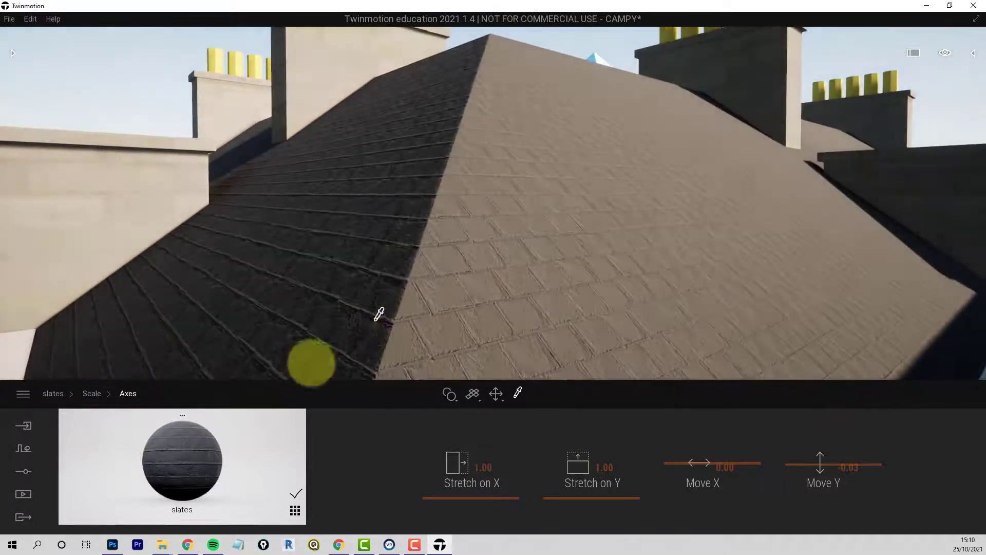
{"action": "left_click", "coordinate": [51, 394]}
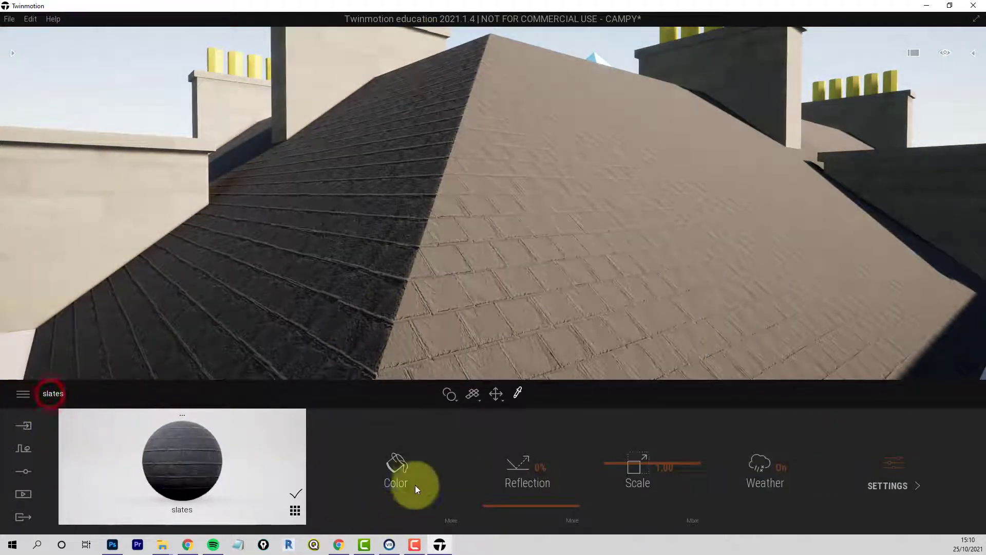
{"action": "left_click", "coordinate": [448, 519]}
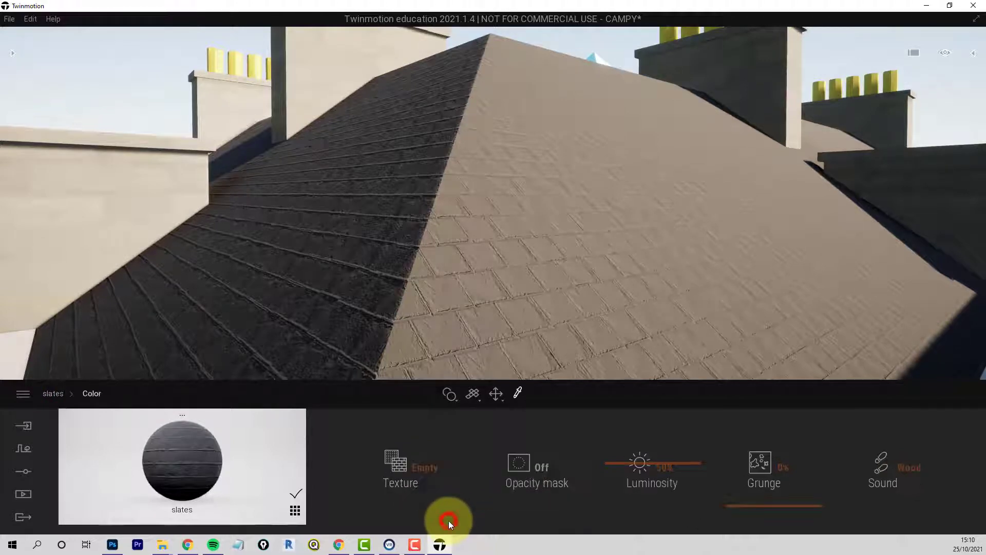
{"action": "left_click", "coordinate": [423, 468]}
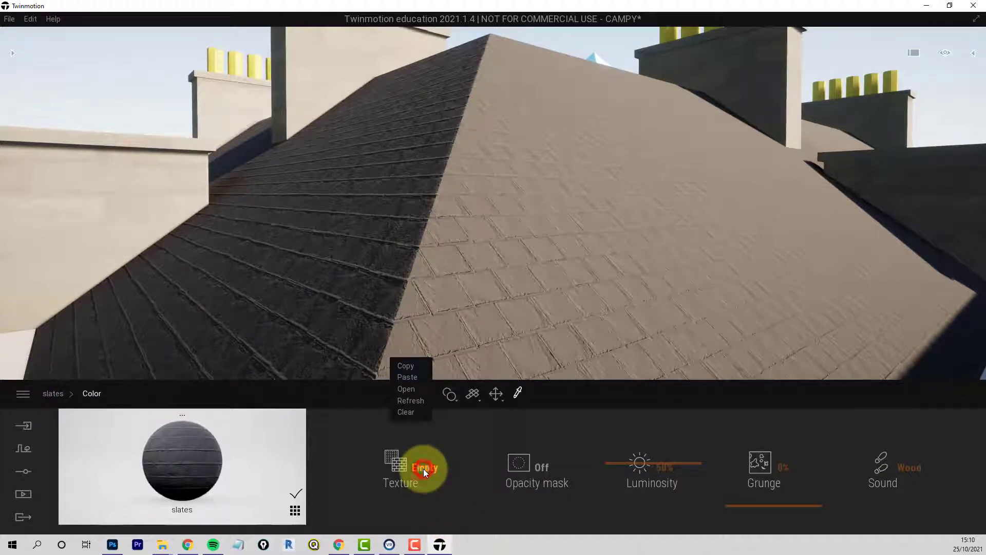
{"action": "left_click", "coordinate": [407, 389]}
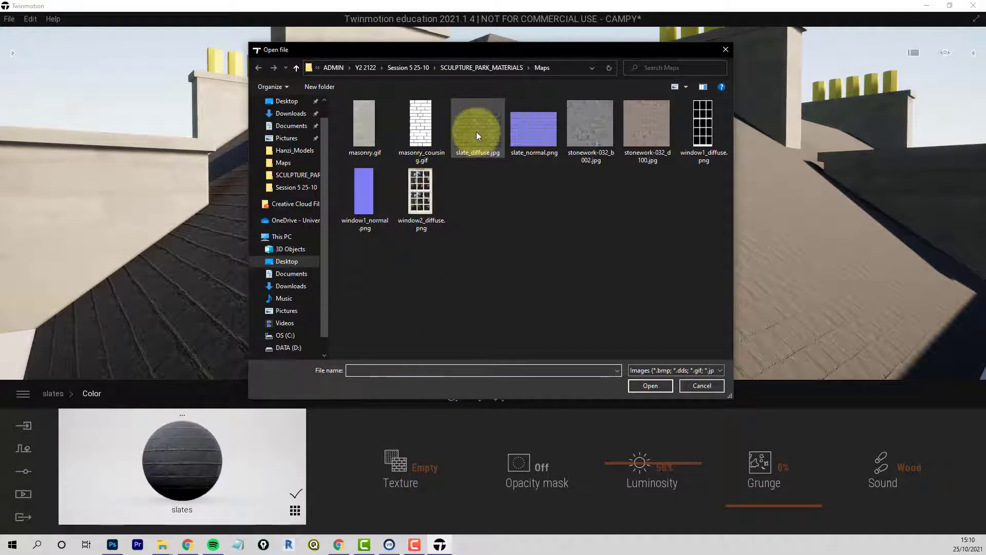
{"action": "left_click", "coordinate": [476, 131]}
{"action": "left_click", "coordinate": [656, 385]}
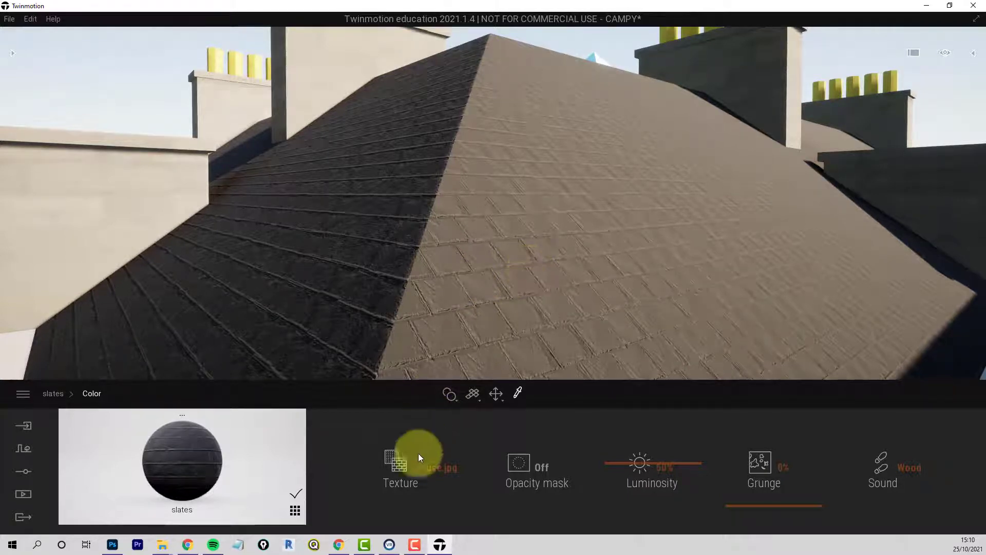
- Set the slates material's base colour to white (FFFFFF) from its main properties
{"action": "left_click", "coordinate": [55, 395]}
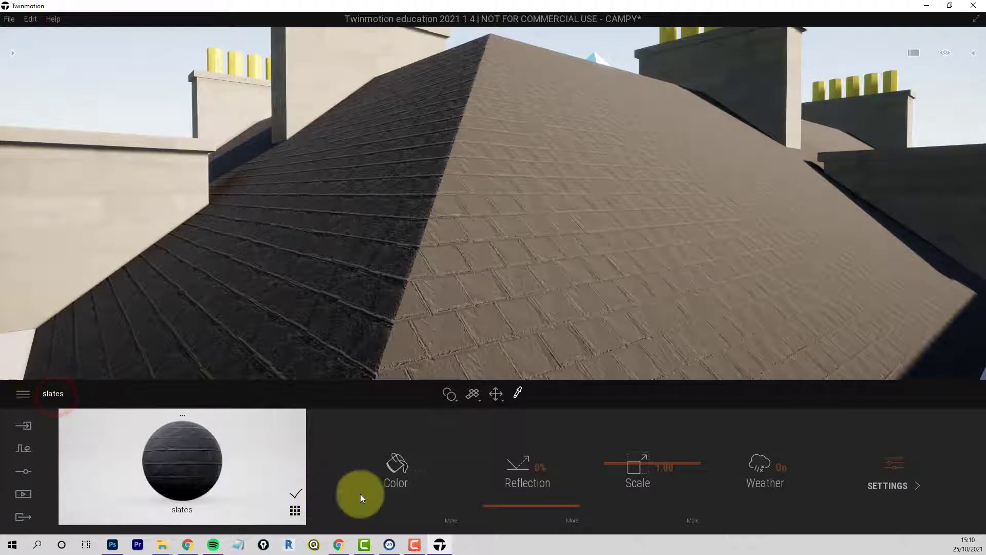
{"action": "left_click", "coordinate": [420, 469]}
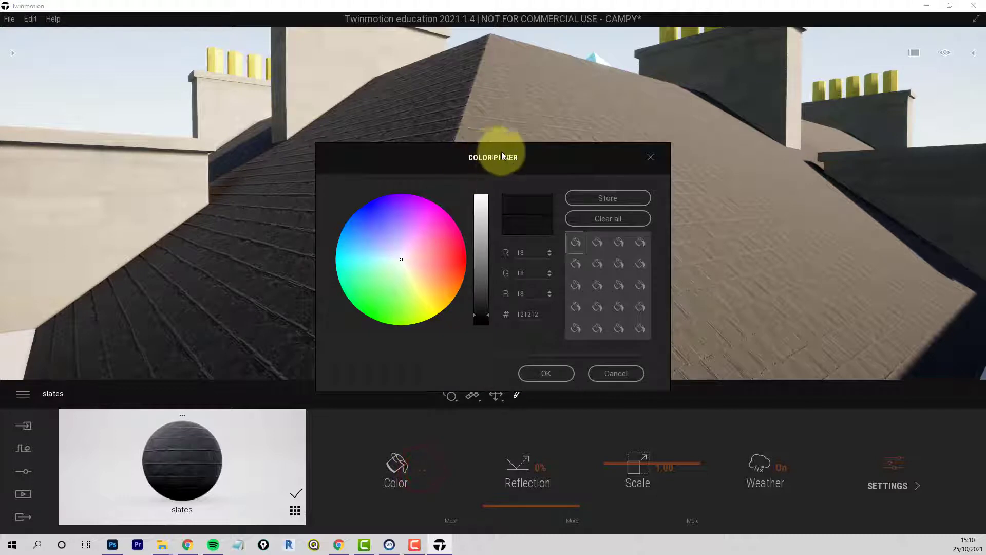
{"action": "left_click_drag", "start_coordinate": [541, 155], "coordinate": [221, 141]}
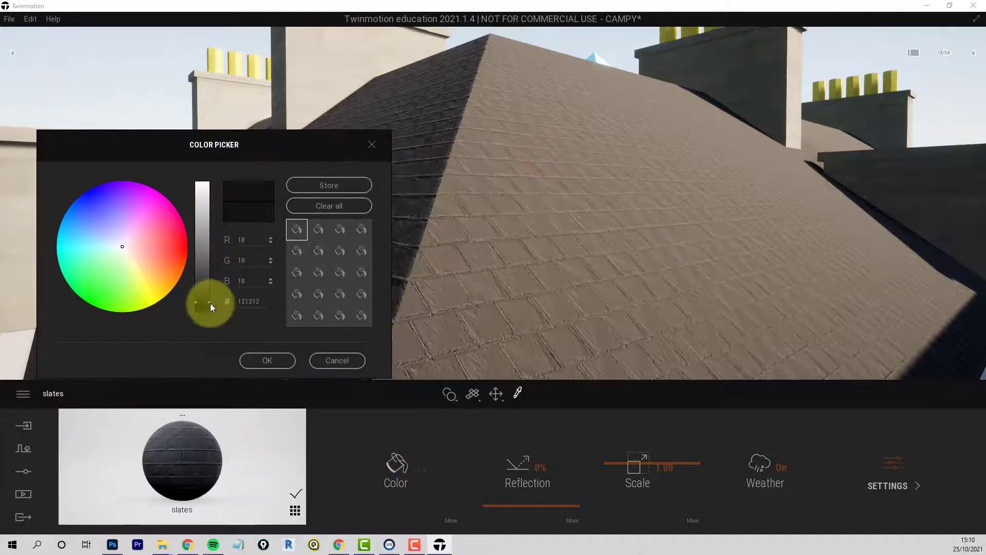
{"action": "left_click_drag", "start_coordinate": [211, 305], "coordinate": [527, 284]}
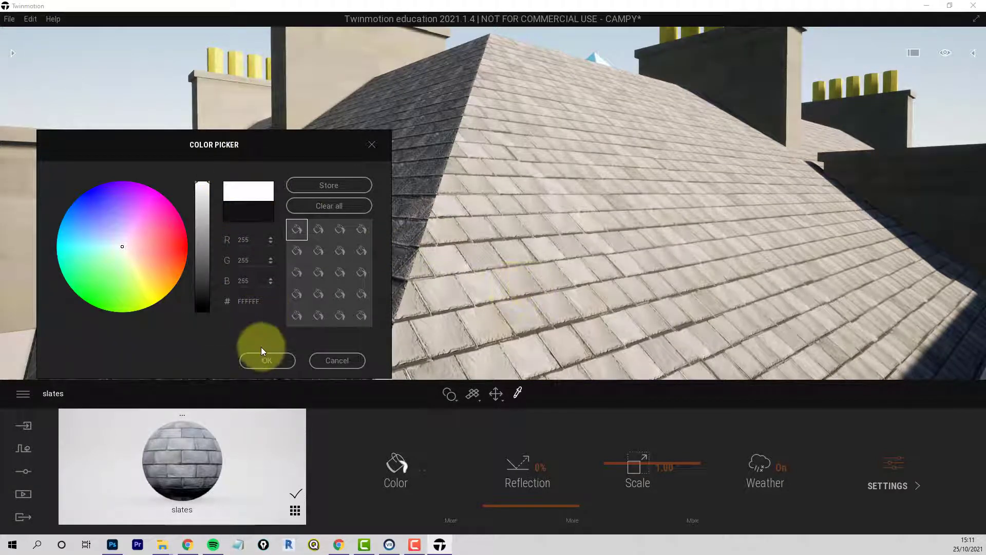
{"action": "left_click", "coordinate": [262, 364]}
- Pick the glass material from the pyramid skylight on top of the house's roof
{"action": "scroll", "coordinate": [467, 286], "scroll_direction": "down", "scroll_amount": 6}
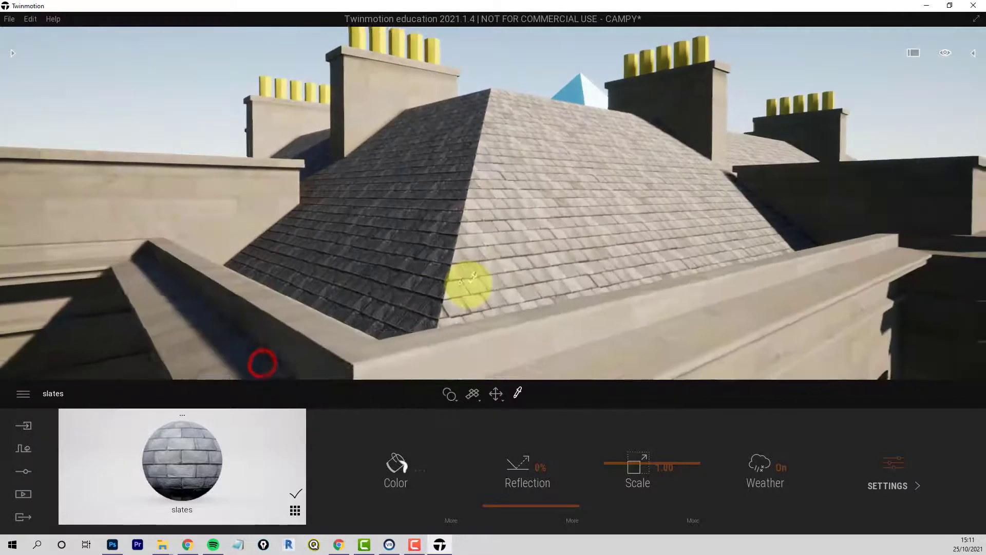
{"action": "middle_click_drag", "start_coordinate": [509, 278], "coordinate": [585, 329], "text": "shift"}
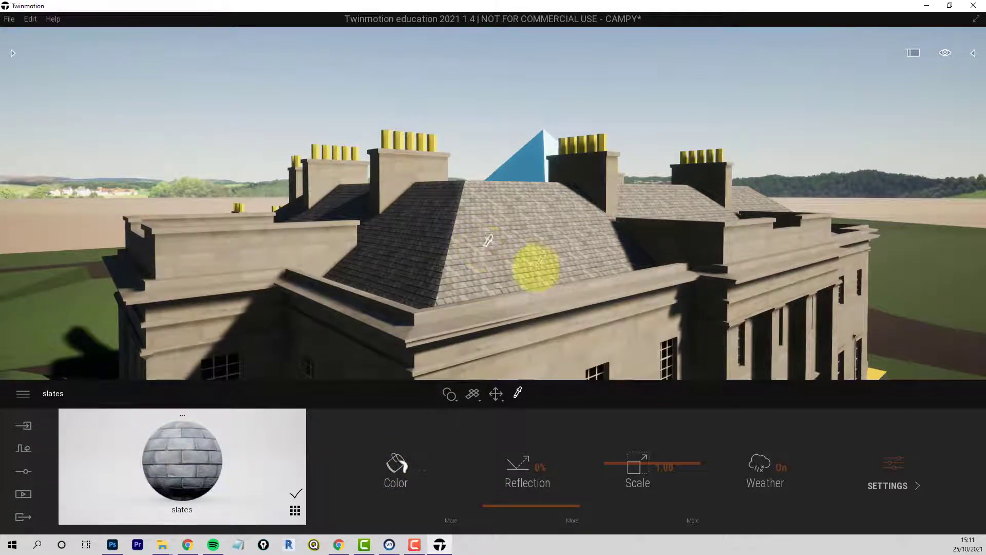
{"action": "middle_click_drag", "start_coordinate": [541, 246], "coordinate": [576, 221]}
{"action": "middle_click_drag", "start_coordinate": [555, 260], "coordinate": [513, 303]}
{"action": "scroll", "coordinate": [489, 321], "scroll_direction": "up", "scroll_amount": 4}
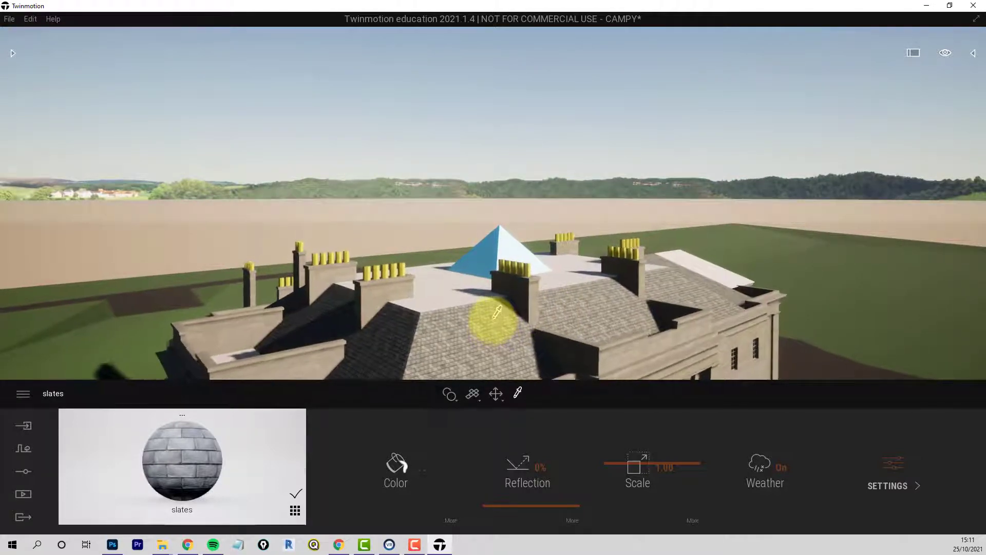
{"action": "left_click", "coordinate": [503, 243]}
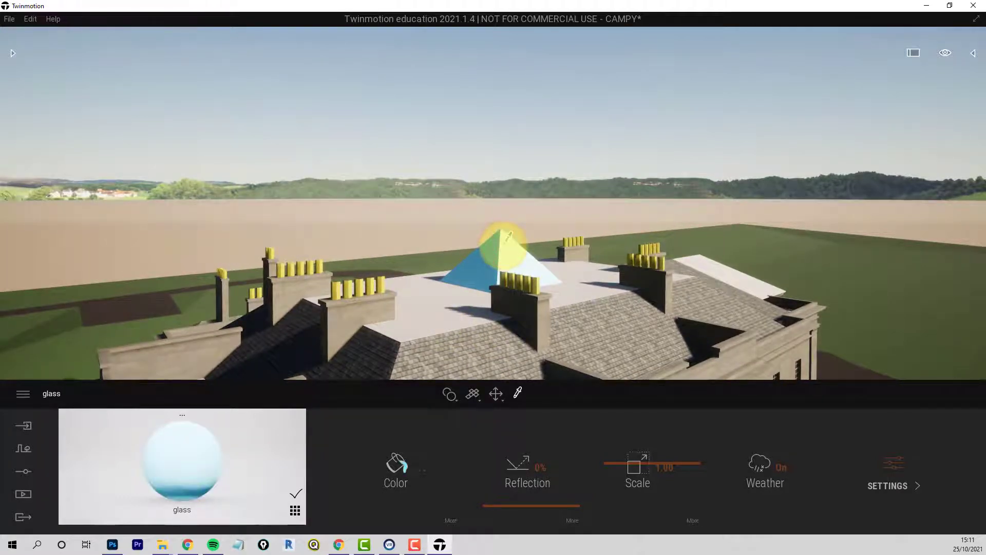
- Show the asset library and the scene graph, and look through the objects inside Camperdown_House.FBX
{"action": "left_click", "coordinate": [14, 53]}
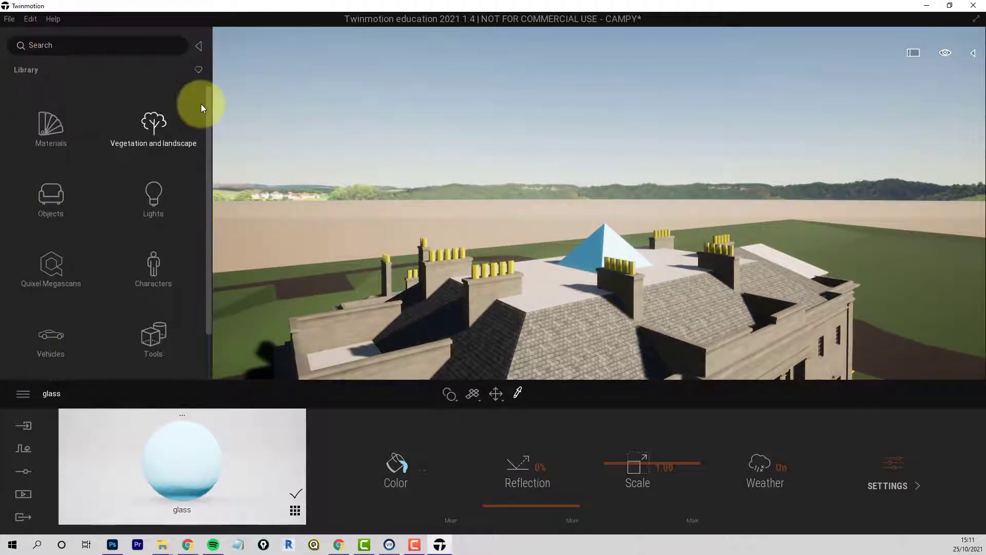
{"action": "left_click", "coordinate": [973, 54]}
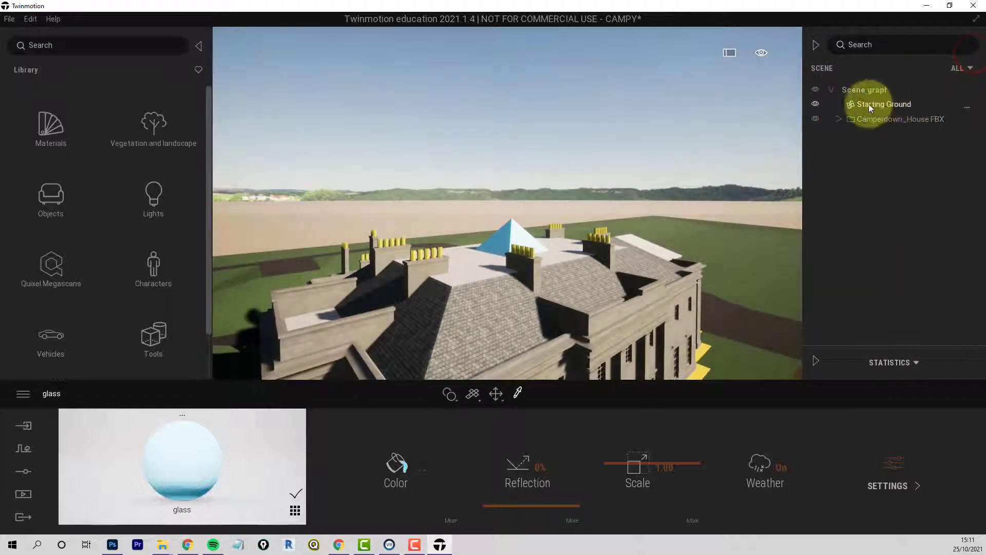
{"action": "left_click", "coordinate": [839, 119]}
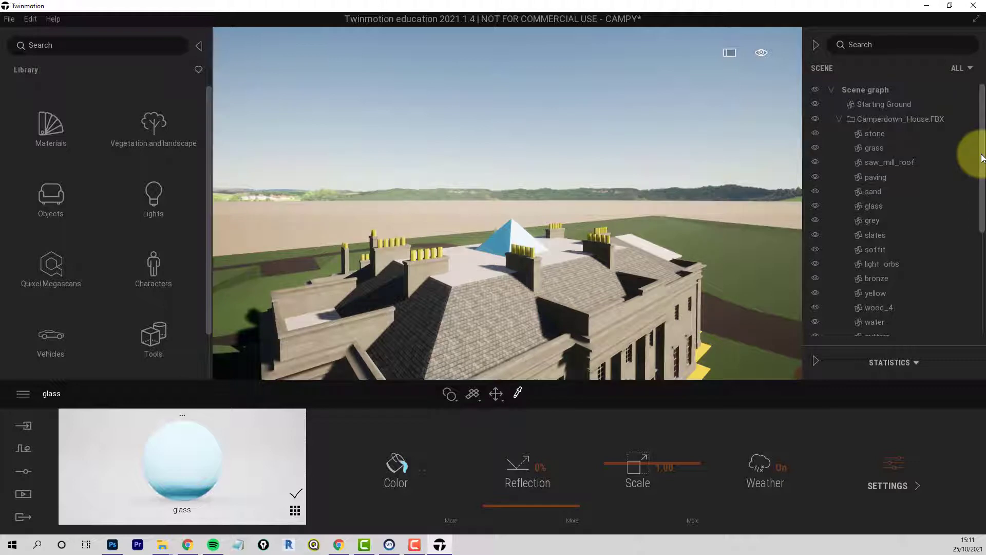
{"action": "left_click_drag", "start_coordinate": [982, 155], "coordinate": [980, 99]}
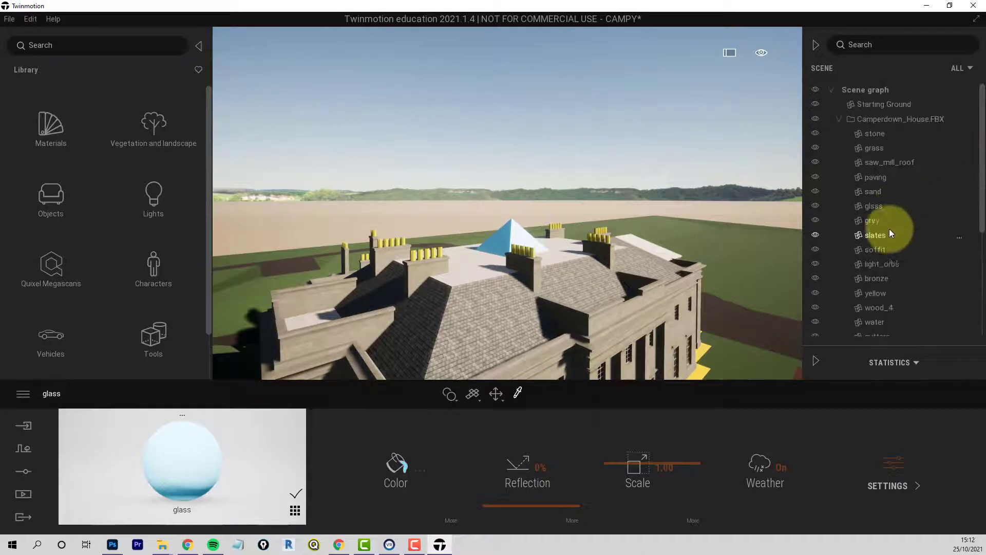
{"action": "left_click", "coordinate": [838, 120]}
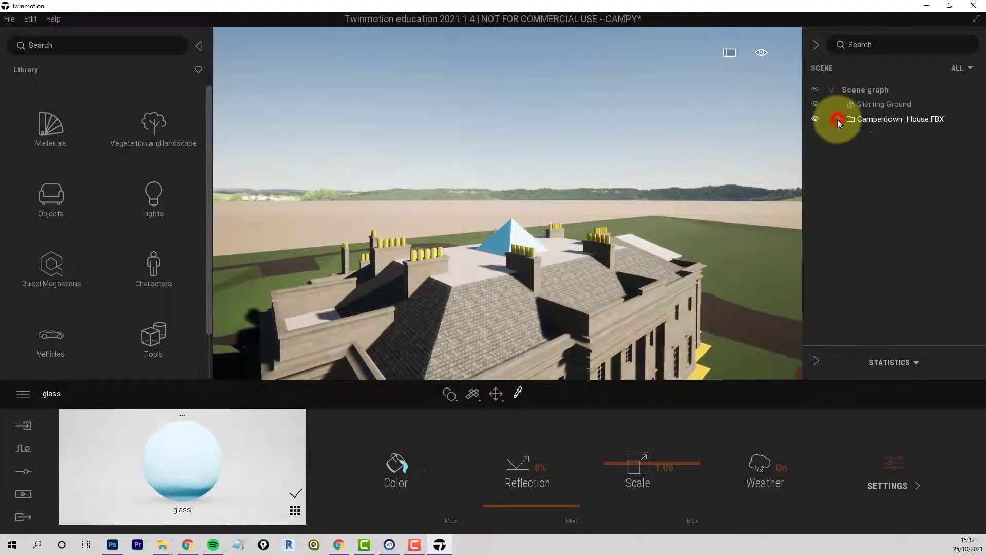
- Apply the library's Dark tinted glass material to the pyramid skylight on the roof
{"action": "left_click", "coordinate": [45, 128]}
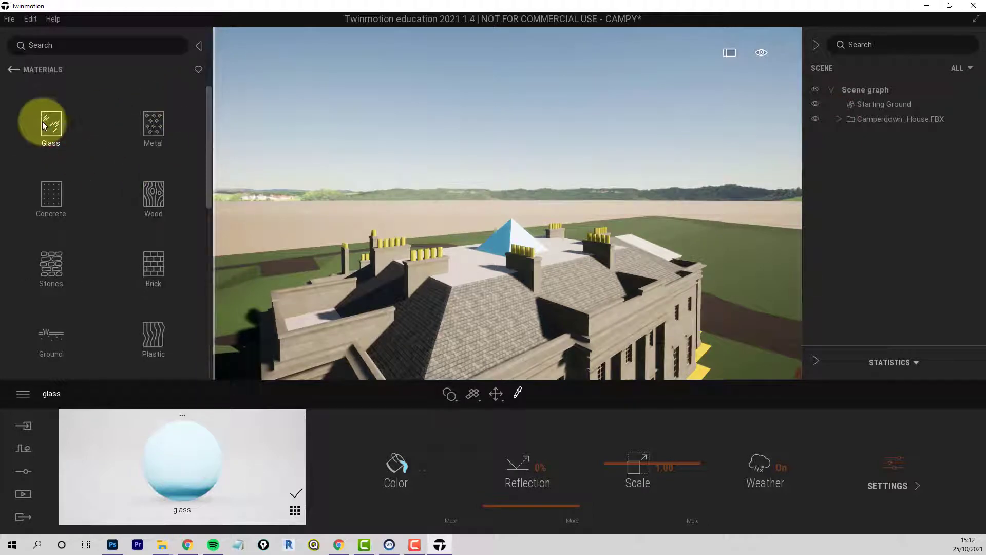
{"action": "left_click", "coordinate": [47, 127]}
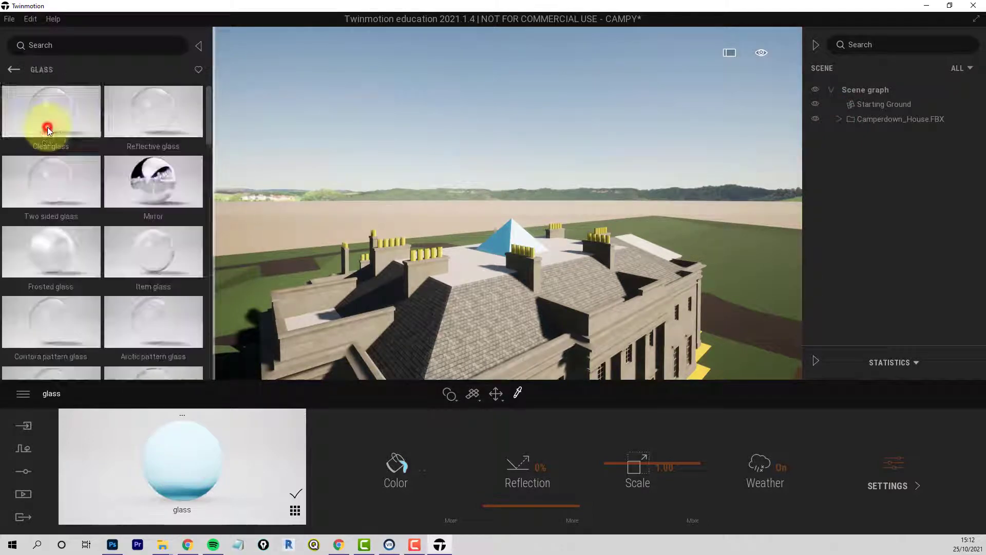
{"action": "left_click_drag", "start_coordinate": [209, 108], "coordinate": [217, 267]}
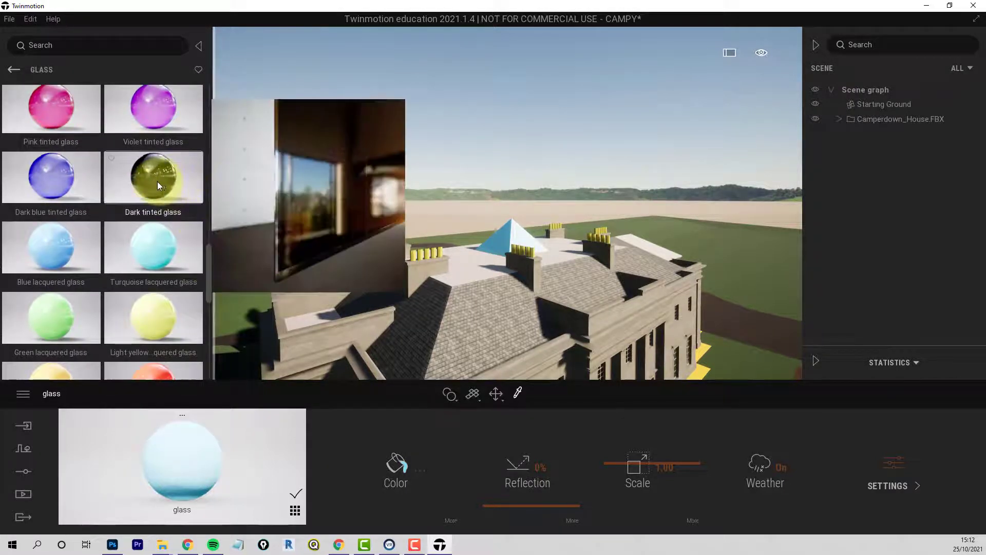
{"action": "left_click_drag", "start_coordinate": [156, 181], "coordinate": [511, 235]}
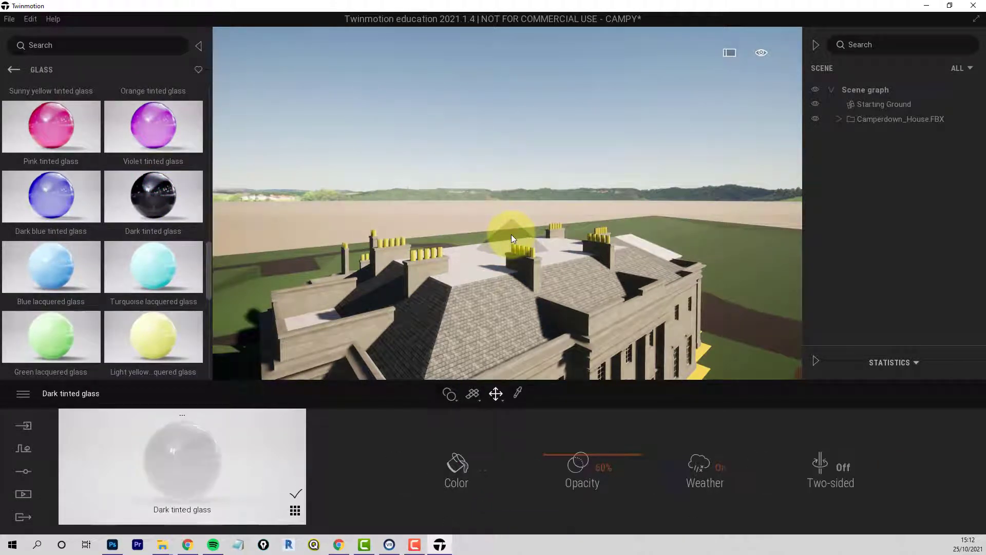
- Set the opacity of the Dark tinted glass material to 95%
{"action": "left_click_drag", "start_coordinate": [600, 456], "coordinate": [607, 427]}
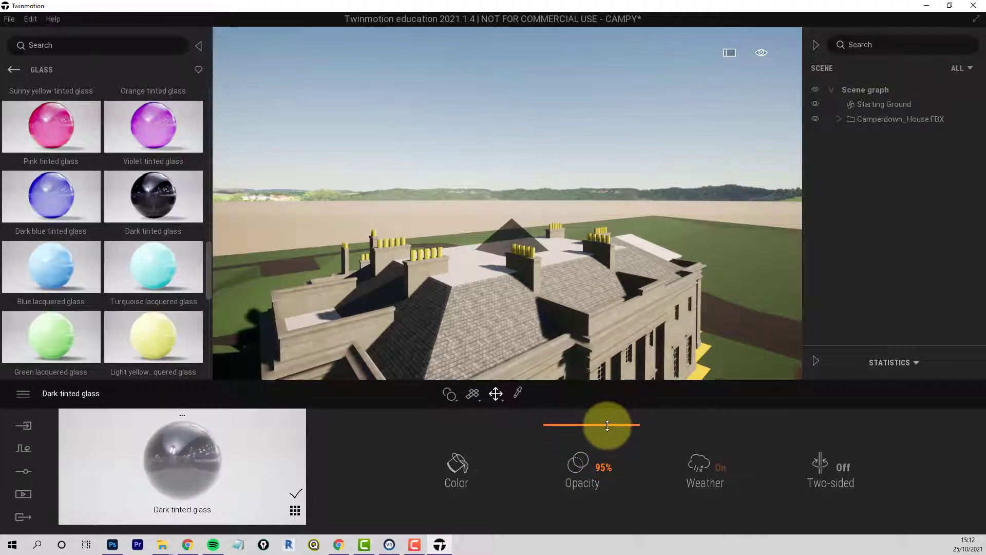
{"action": "middle_click_drag", "start_coordinate": [581, 311], "coordinate": [452, 248]}
{"action": "middle_click_drag", "start_coordinate": [320, 270], "coordinate": [415, 309]}
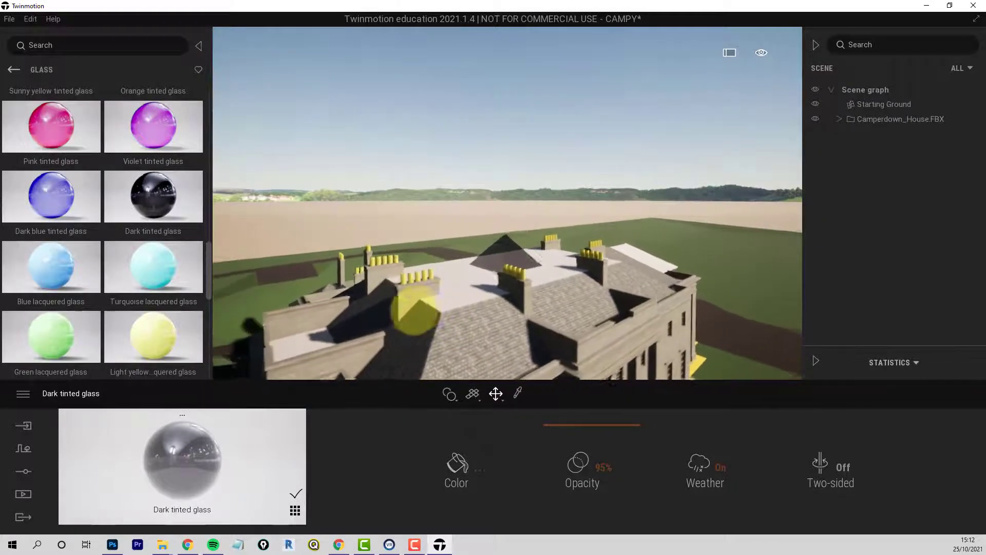
- Open the corrugated metal surfaces of the Quixel Megascans collection in the asset library
{"action": "left_click", "coordinate": [13, 70]}
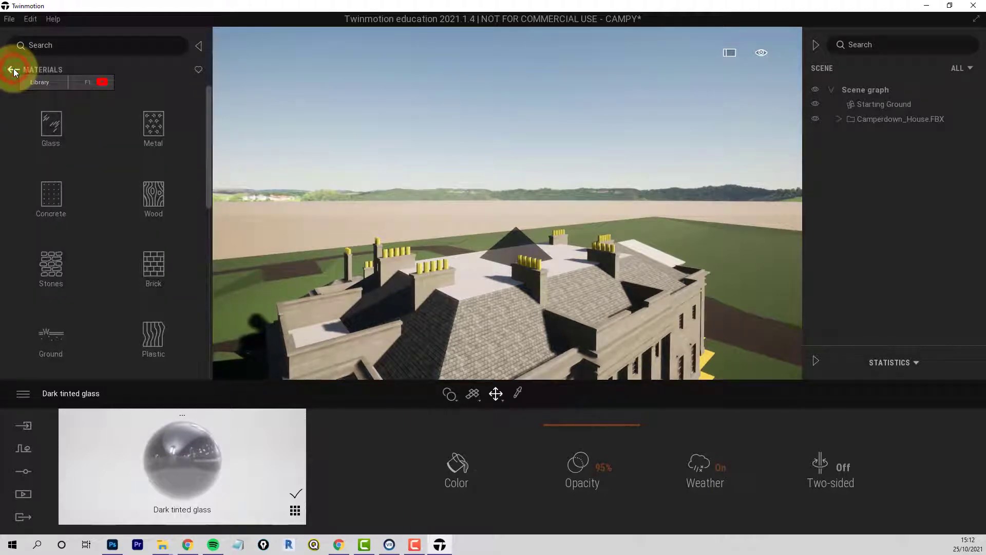
{"action": "left_click", "coordinate": [13, 71]}
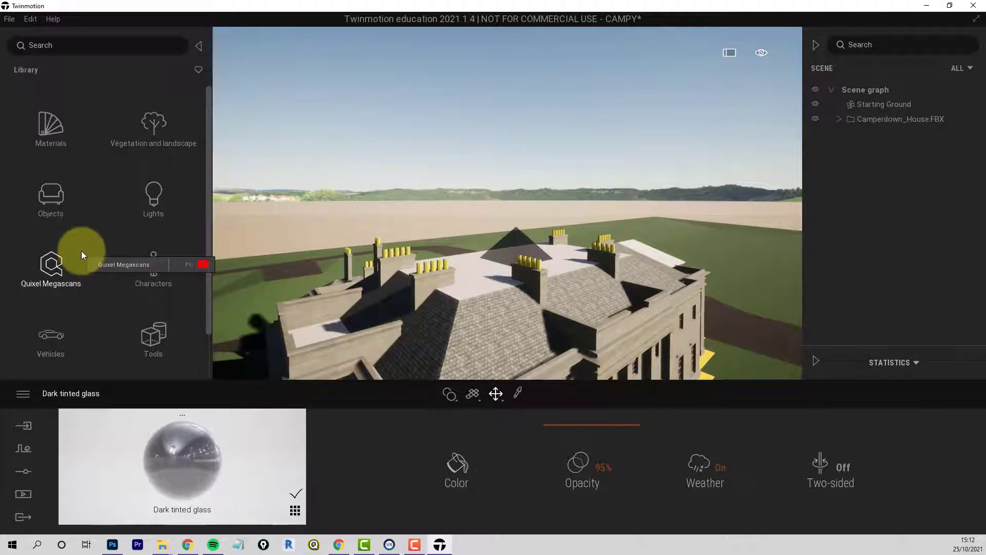
{"action": "left_click", "coordinate": [53, 265]}
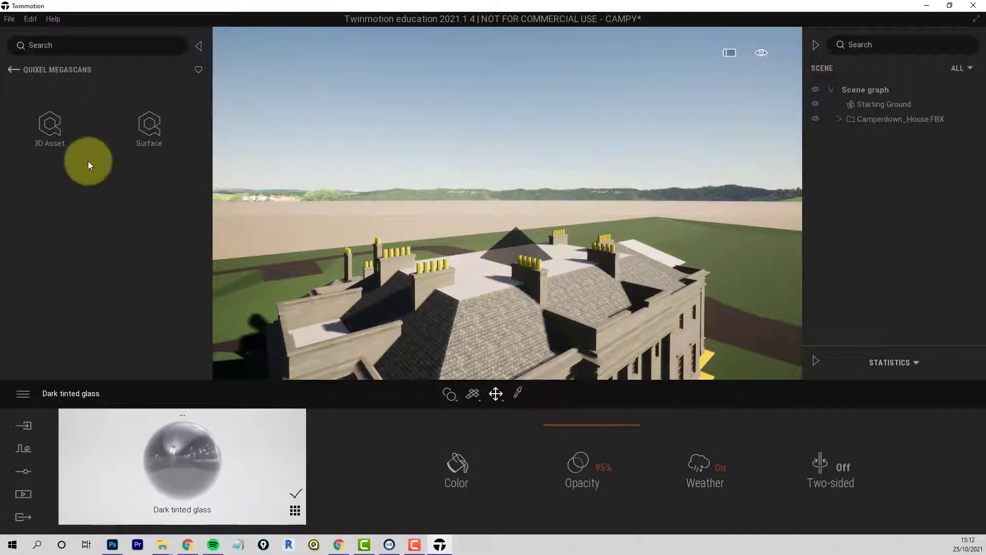
{"action": "left_click", "coordinate": [150, 135]}
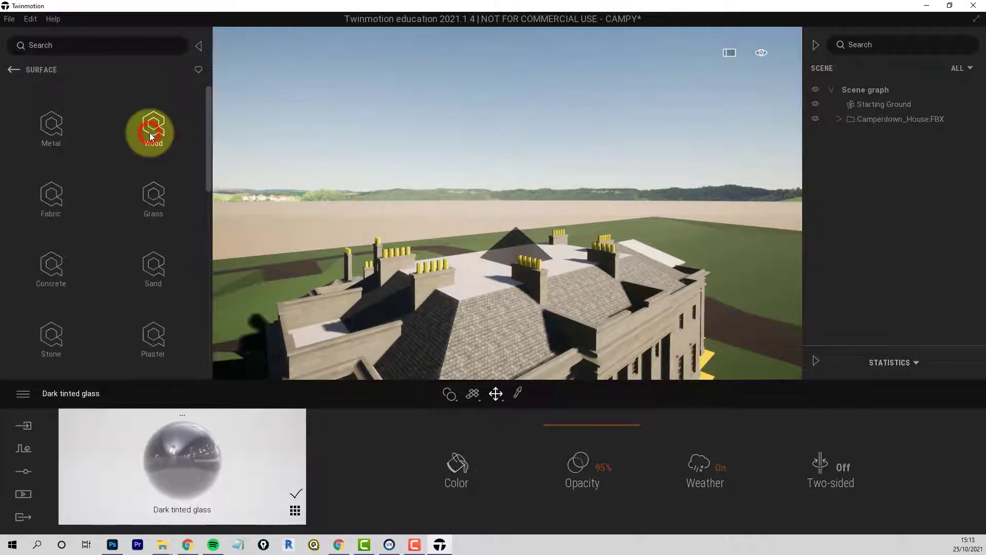
{"action": "left_click", "coordinate": [50, 132]}
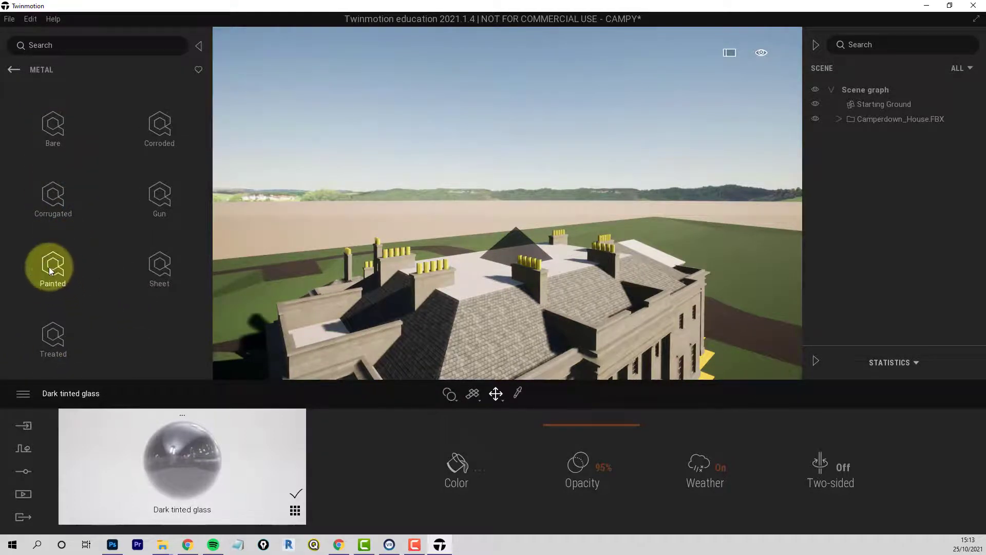
{"action": "left_click", "coordinate": [47, 205]}
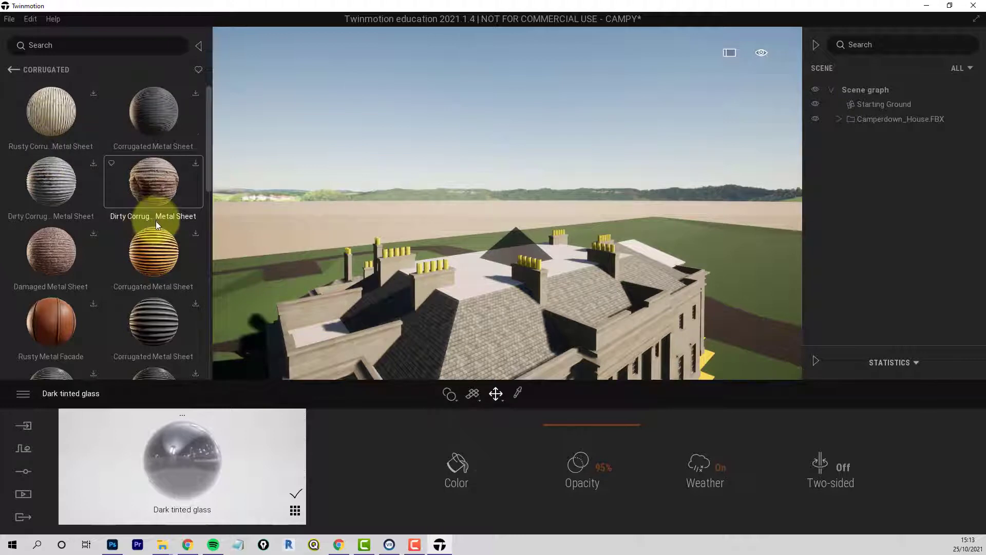
- Download the Rusty Painted Metal Sheet material and apply it to the house's flat roof
{"action": "scroll", "coordinate": [156, 221], "scroll_direction": "down", "scroll_amount": 1}
{"action": "scroll", "coordinate": [155, 236], "scroll_direction": "down", "scroll_amount": 3}
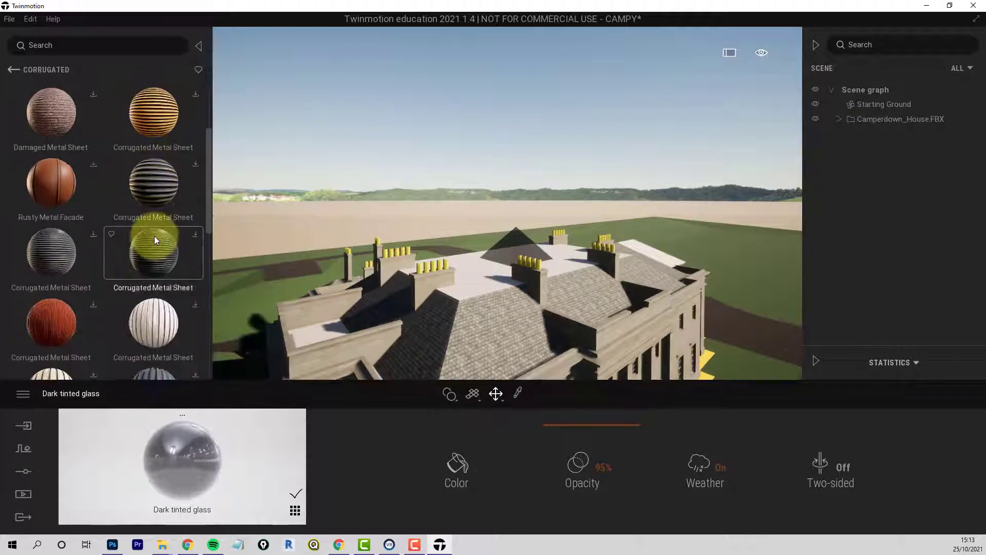
{"action": "scroll", "coordinate": [153, 237], "scroll_direction": "down", "scroll_amount": 2}
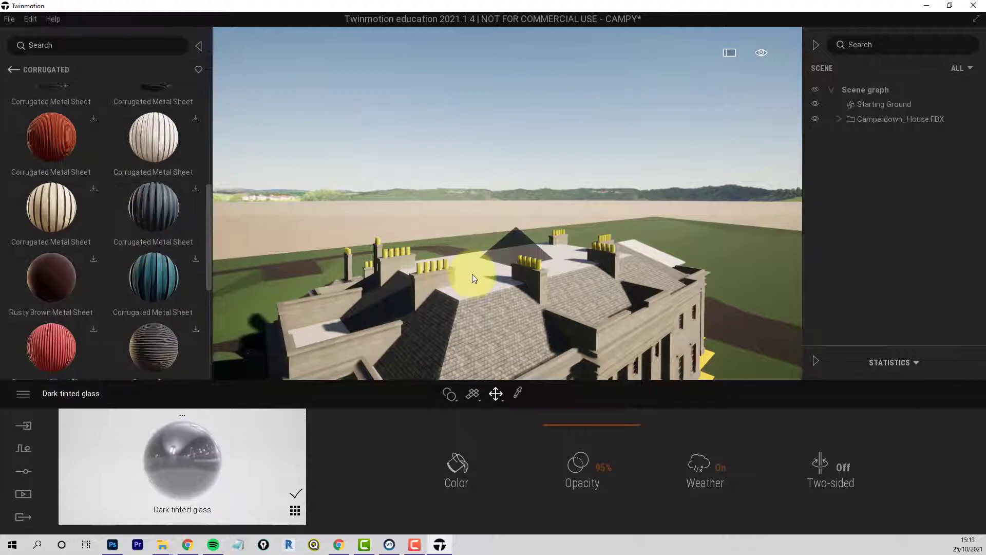
{"action": "scroll", "coordinate": [137, 256], "scroll_direction": "down", "scroll_amount": 4}
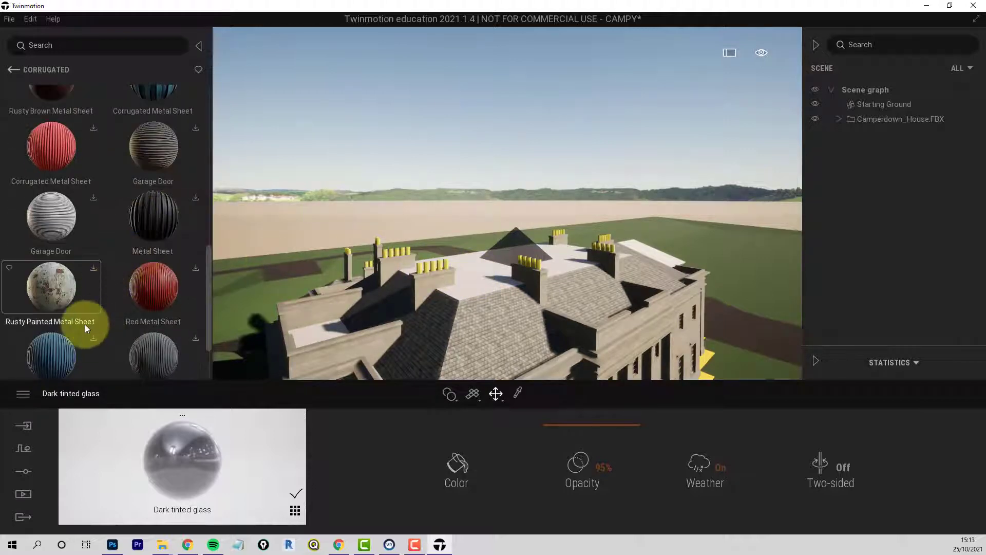
{"action": "scroll", "coordinate": [82, 297], "scroll_direction": "down", "scroll_amount": 2}
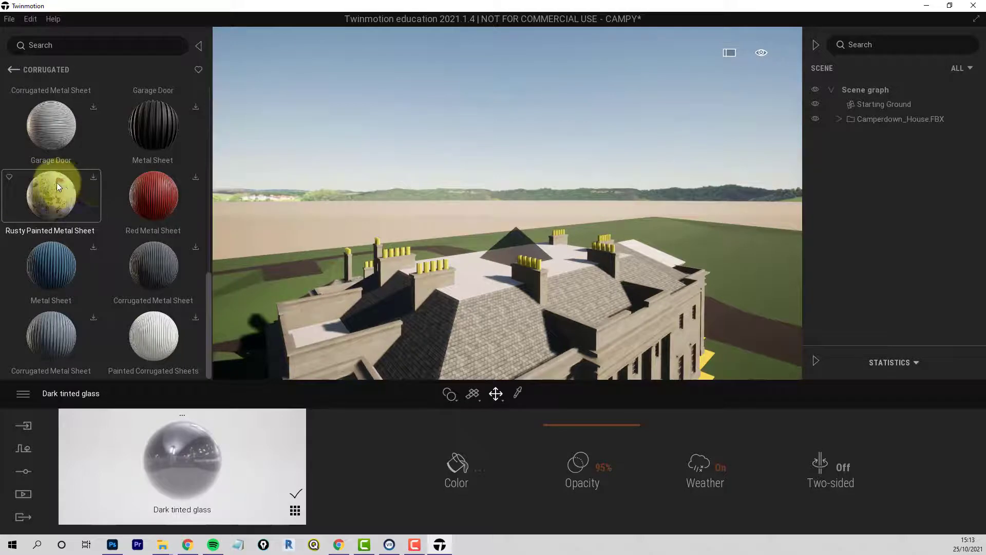
{"action": "left_click", "coordinate": [93, 178]}
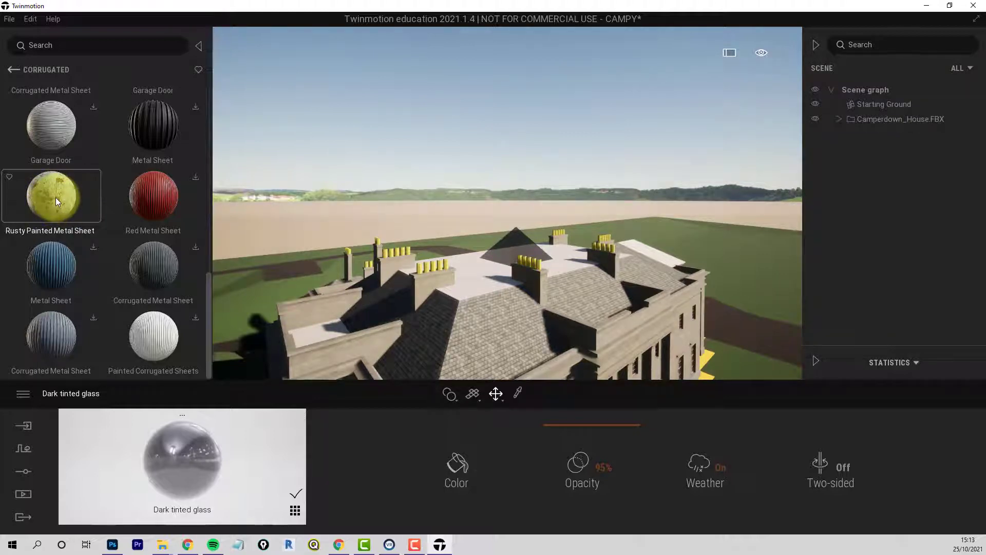
{"action": "left_click_drag", "start_coordinate": [56, 197], "coordinate": [461, 276]}
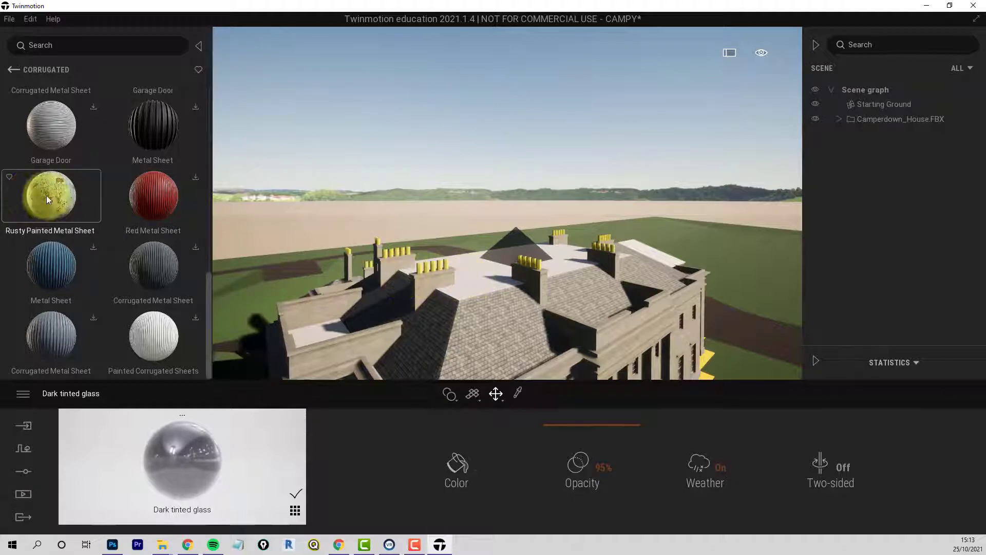
{"action": "left_click_drag", "start_coordinate": [48, 199], "coordinate": [482, 276]}
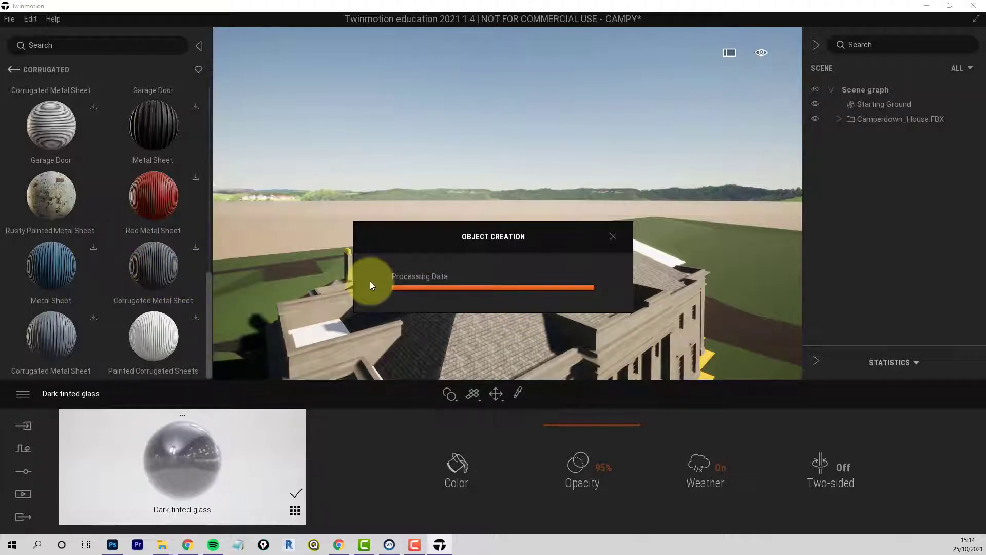
- Switch the flat roof material's mapping to cubic UVs and set its scale to 10.00
{"action": "left_click_drag", "start_coordinate": [572, 310], "coordinate": [608, 238]}
{"action": "middle_click_drag", "start_coordinate": [607, 239], "coordinate": [596, 219]}
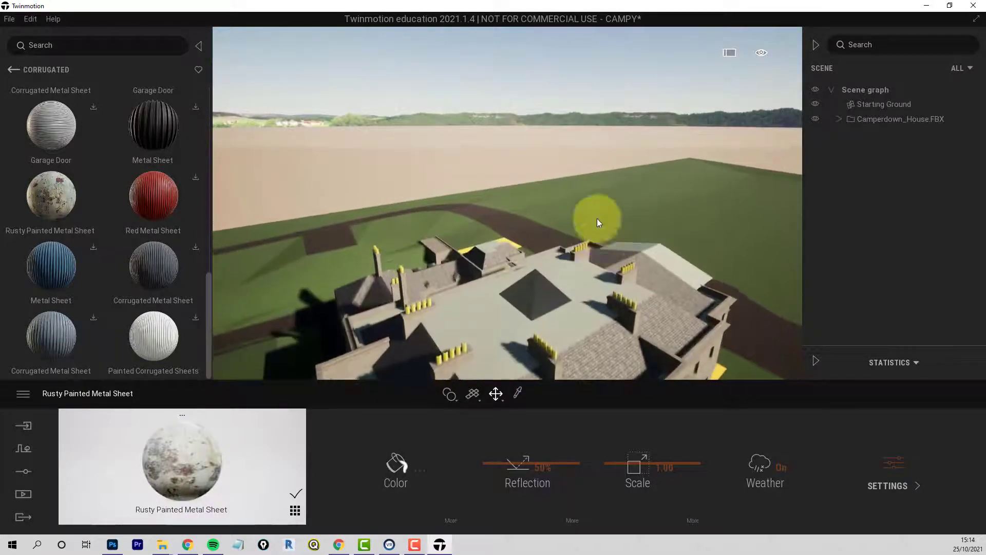
{"action": "right_click_drag", "start_coordinate": [597, 219], "coordinate": [600, 250]}
{"action": "middle_click_drag", "start_coordinate": [600, 250], "coordinate": [588, 155]}
{"action": "right_click_drag", "start_coordinate": [588, 155], "coordinate": [605, 126]}
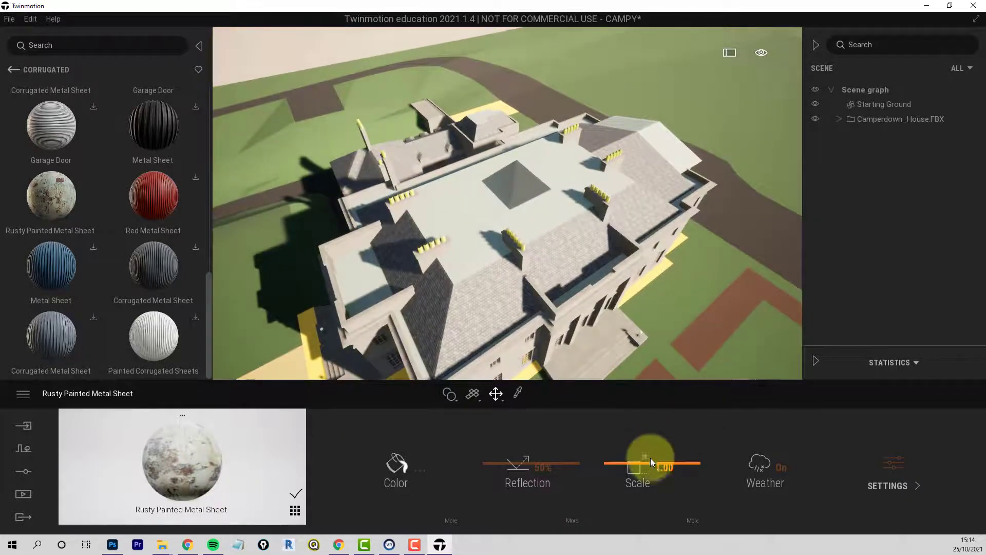
{"action": "left_click_drag", "start_coordinate": [653, 462], "coordinate": [663, 443]}
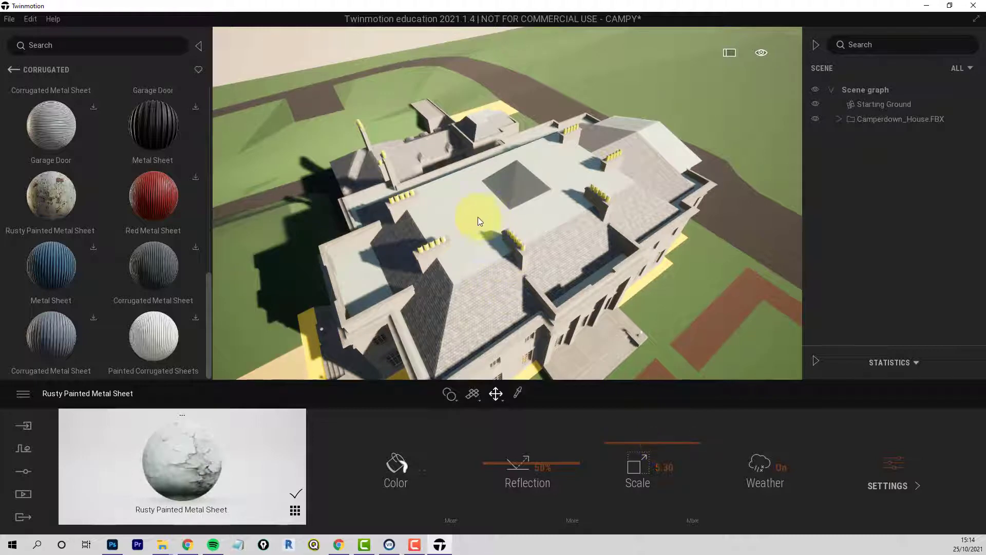
{"action": "left_click", "coordinate": [479, 399]}
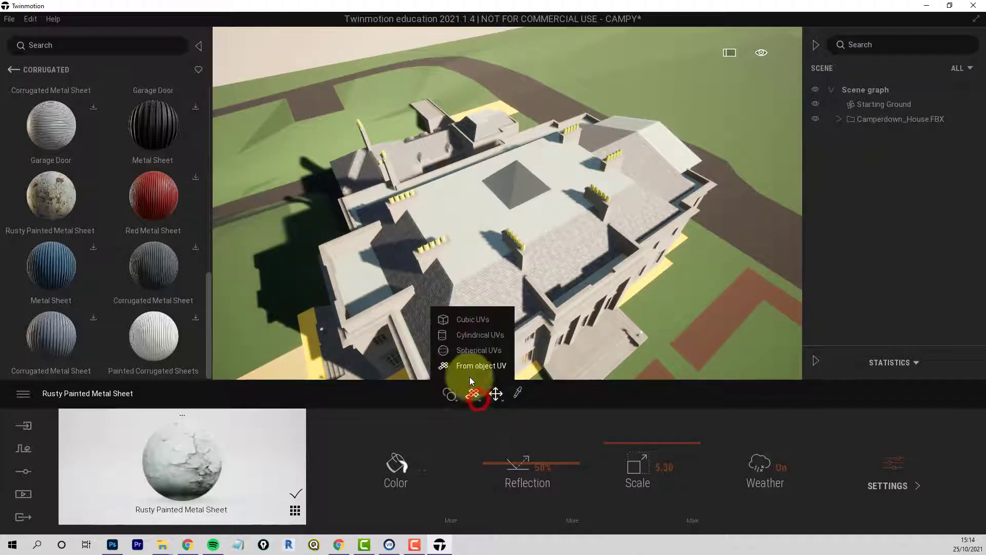
{"action": "left_click", "coordinate": [466, 320]}
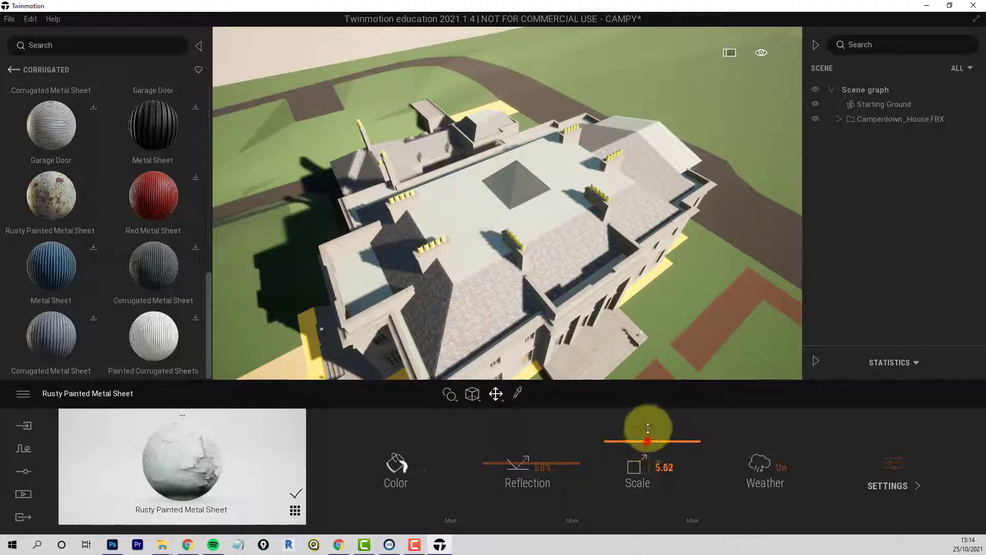
{"action": "mouse_move", "coordinate": [643, 430]}
{"action": "left_mouse_down"}
{"action": "mouse_move", "coordinate": [641, 490]}
{"action": "mouse_move", "coordinate": [638, 402]}
{"action": "mouse_move", "coordinate": [639, 471]}
{"action": "mouse_move", "coordinate": [636, 443]}
{"action": "mouse_move", "coordinate": [651, 417]}
{"action": "left_mouse_up"}
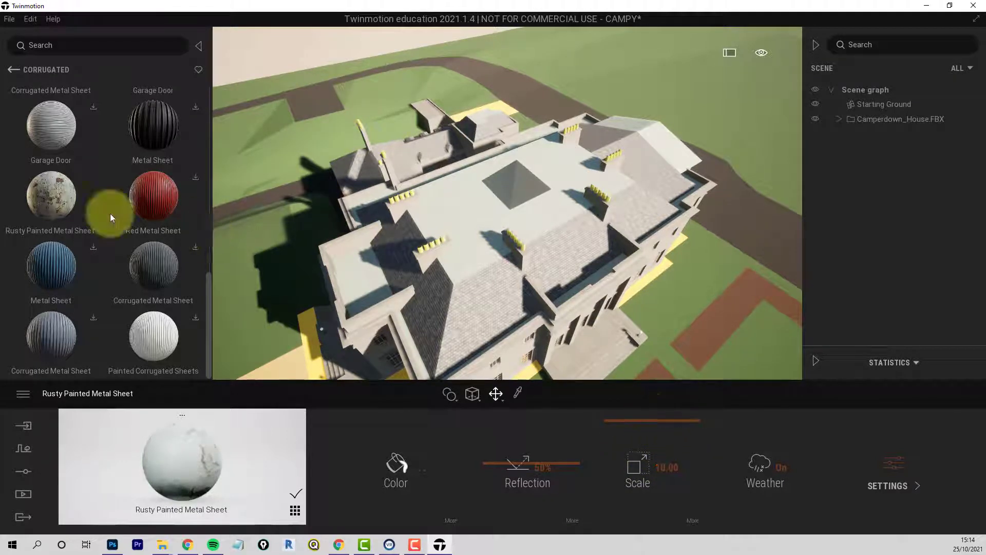
- Reapply the Rusty Painted Metal Sheet material to the flat roof and set its scale to 3.02
{"action": "mouse_move", "coordinate": [54, 197]}
{"action": "left_mouse_down"}
{"action": "mouse_move", "coordinate": [430, 209]}
{"action": "mouse_move", "coordinate": [462, 220]}
{"action": "mouse_move", "coordinate": [60, 210]}
{"action": "mouse_move", "coordinate": [53, 198]}
{"action": "mouse_move", "coordinate": [208, 201]}
{"action": "mouse_move", "coordinate": [527, 261]}
{"action": "left_mouse_up"}
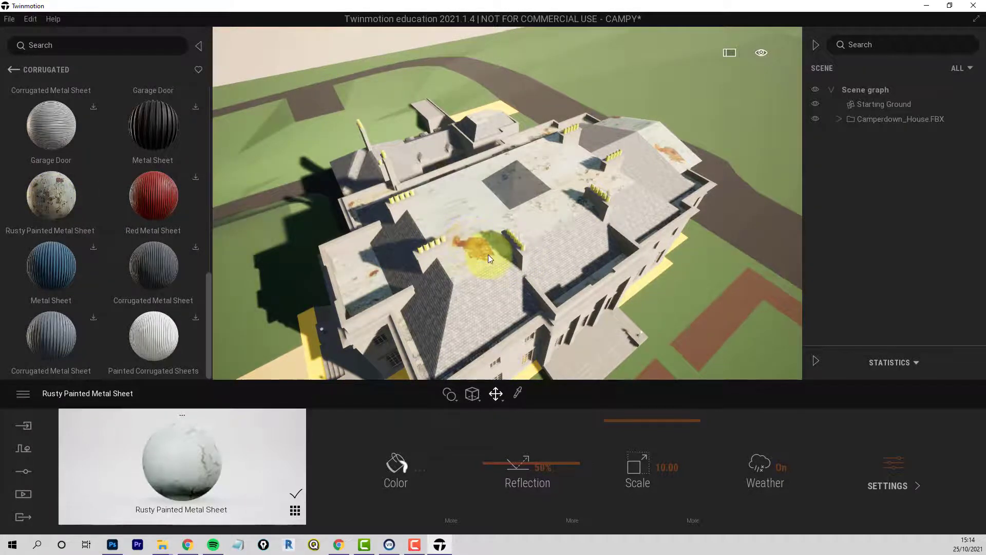
{"action": "left_click_drag", "start_coordinate": [488, 255], "coordinate": [488, 254]}
{"action": "left_click_drag", "start_coordinate": [637, 421], "coordinate": [643, 454]}
- Examine the rusty painted metal texture on the flat roof up close and from above
{"action": "scroll", "coordinate": [511, 224], "scroll_direction": "up", "scroll_amount": 8}
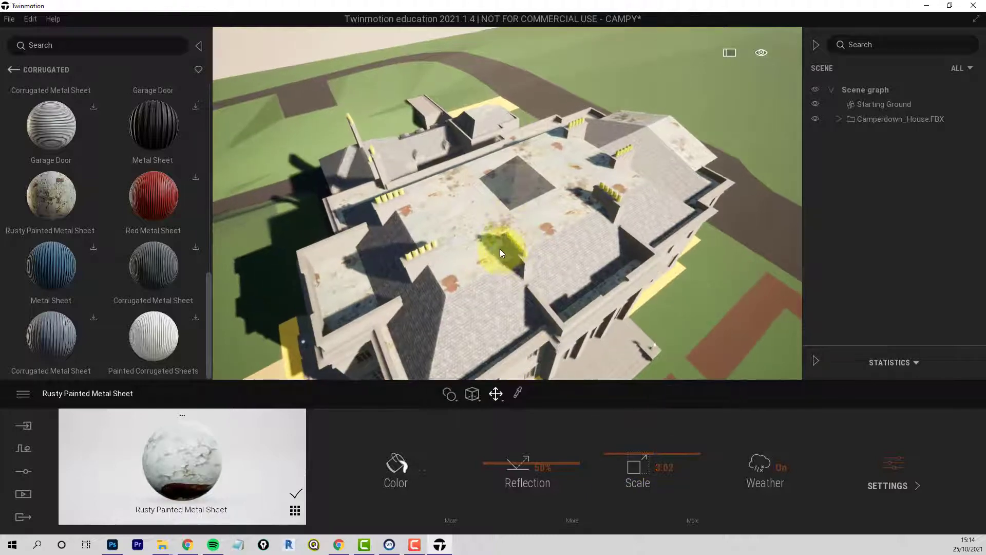
{"action": "middle_click_drag", "start_coordinate": [474, 269], "coordinate": [473, 266]}
{"action": "scroll", "coordinate": [387, 339], "scroll_direction": "up", "scroll_amount": 4}
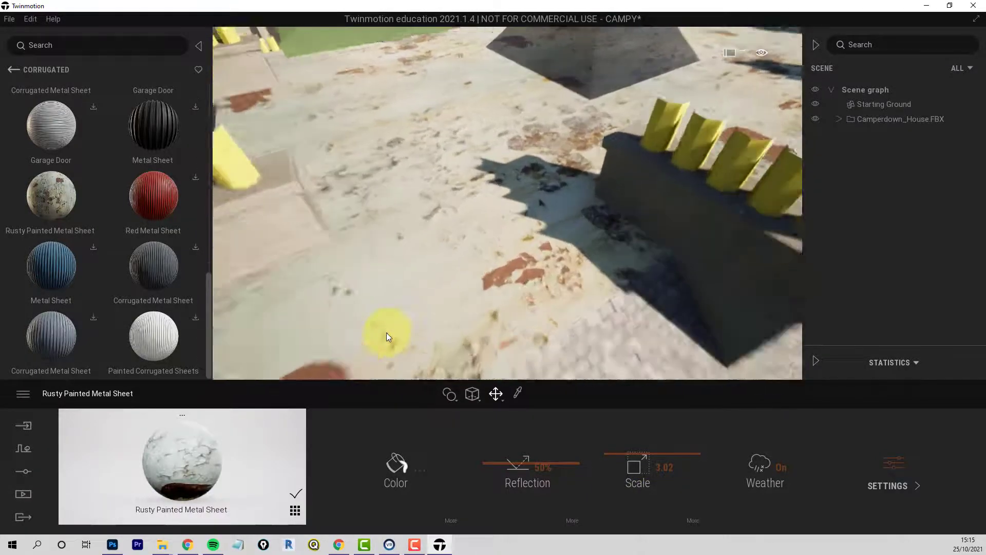
{"action": "middle_click_drag", "start_coordinate": [386, 333], "coordinate": [387, 327]}
{"action": "scroll", "coordinate": [440, 259], "scroll_direction": "up", "scroll_amount": 4}
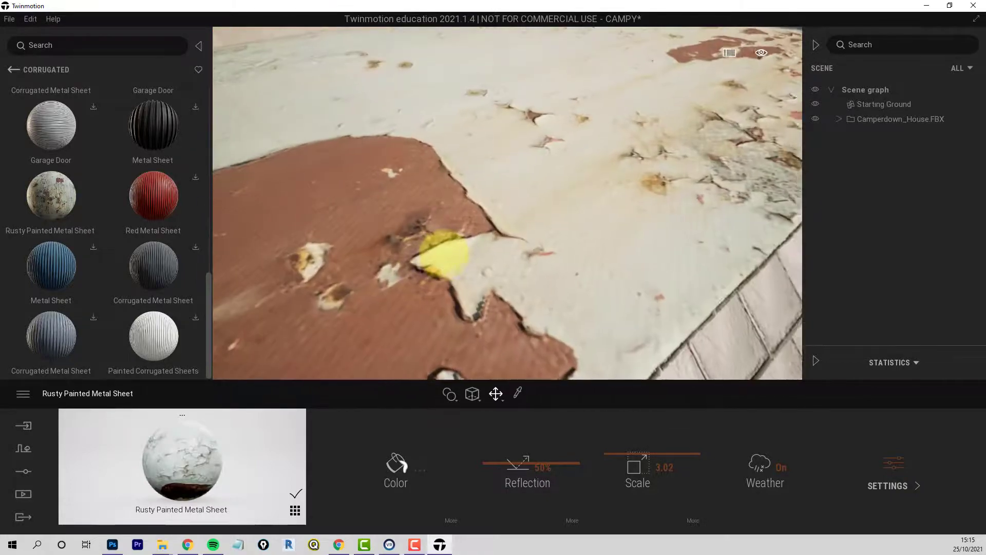
{"action": "scroll", "coordinate": [449, 262], "scroll_direction": "down", "scroll_amount": 8}
{"action": "middle_click_drag", "start_coordinate": [452, 264], "coordinate": [446, 262]}
{"action": "scroll", "coordinate": [523, 199], "scroll_direction": "down", "scroll_amount": 2}
{"action": "scroll", "coordinate": [523, 198], "scroll_direction": "down", "scroll_amount": 3}
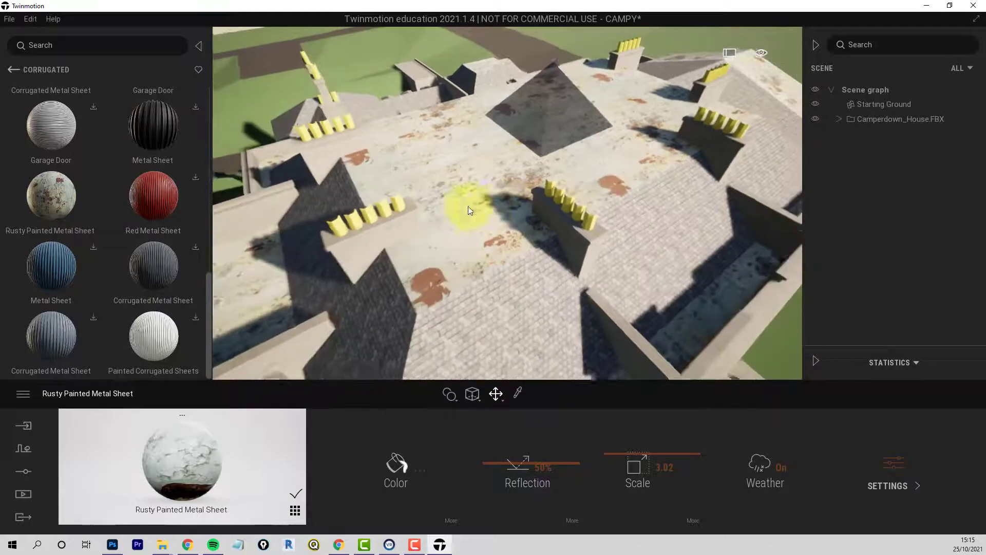
{"action": "middle_click_drag", "start_coordinate": [467, 202], "coordinate": [468, 205]}
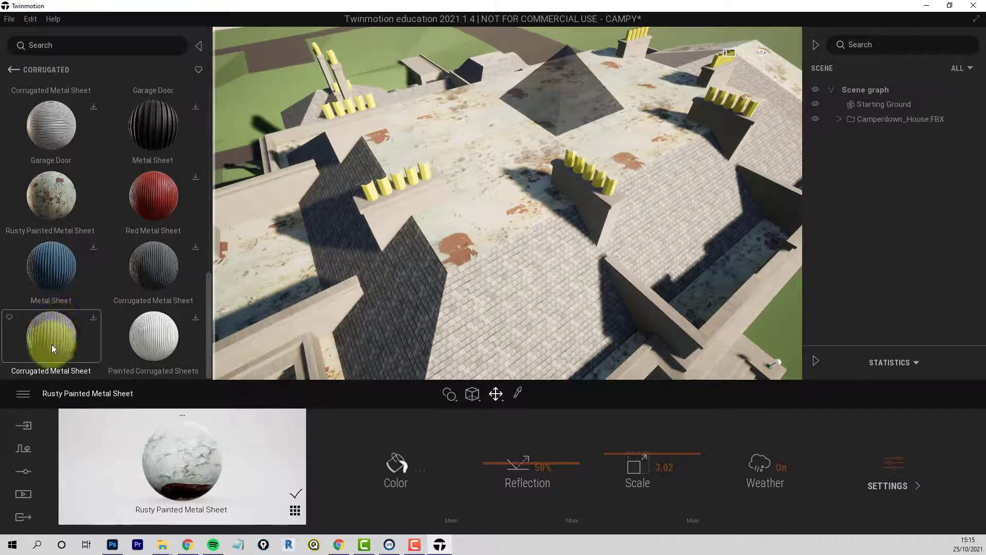
- Download the blue-grey Corrugated Metal Sheet material beside Painted Corrugated Sheets, apply it to the flat roof and set its scale to 2.37
{"action": "left_click_drag", "start_coordinate": [51, 343], "coordinate": [312, 235]}
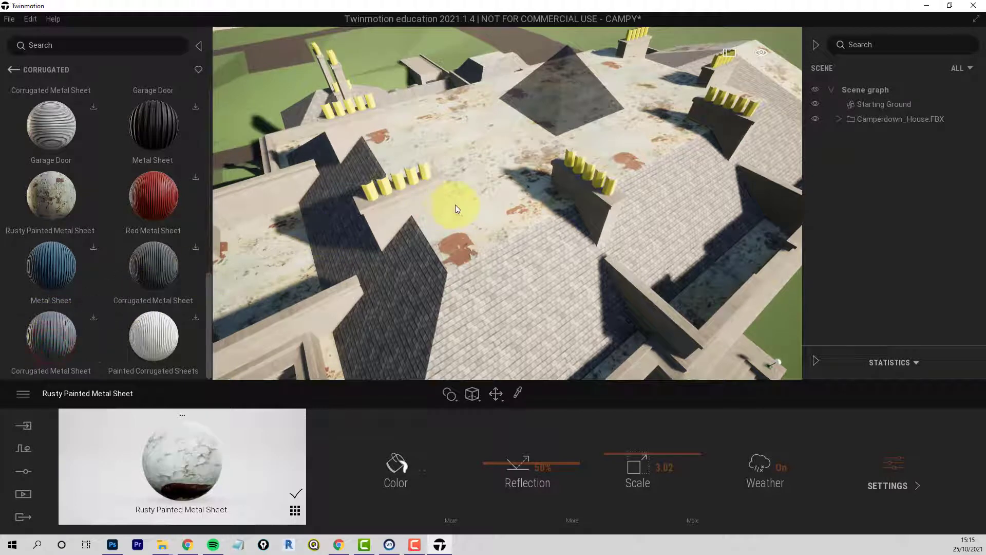
{"action": "left_click", "coordinate": [93, 317]}
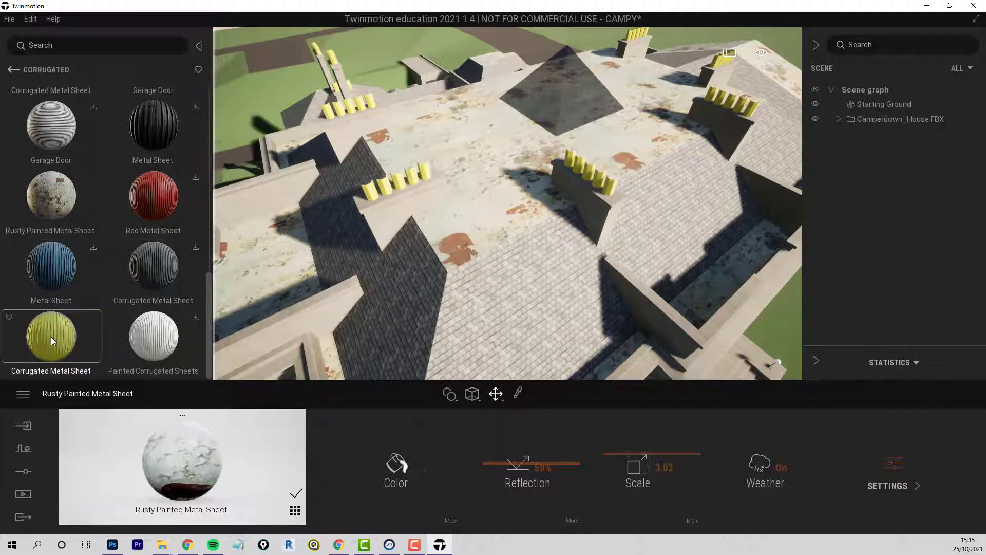
{"action": "left_click_drag", "start_coordinate": [51, 337], "coordinate": [487, 206]}
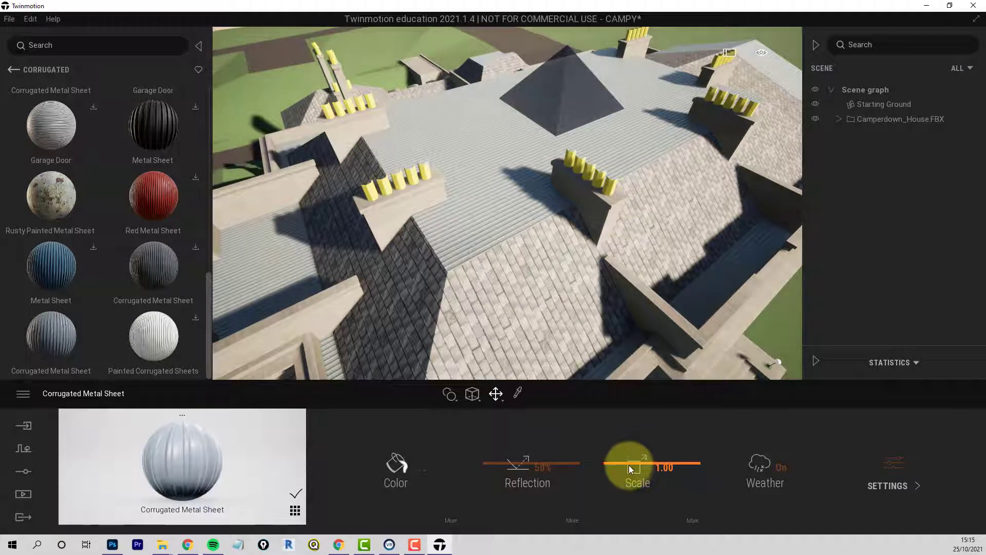
{"action": "left_click_drag", "start_coordinate": [630, 464], "coordinate": [634, 459]}
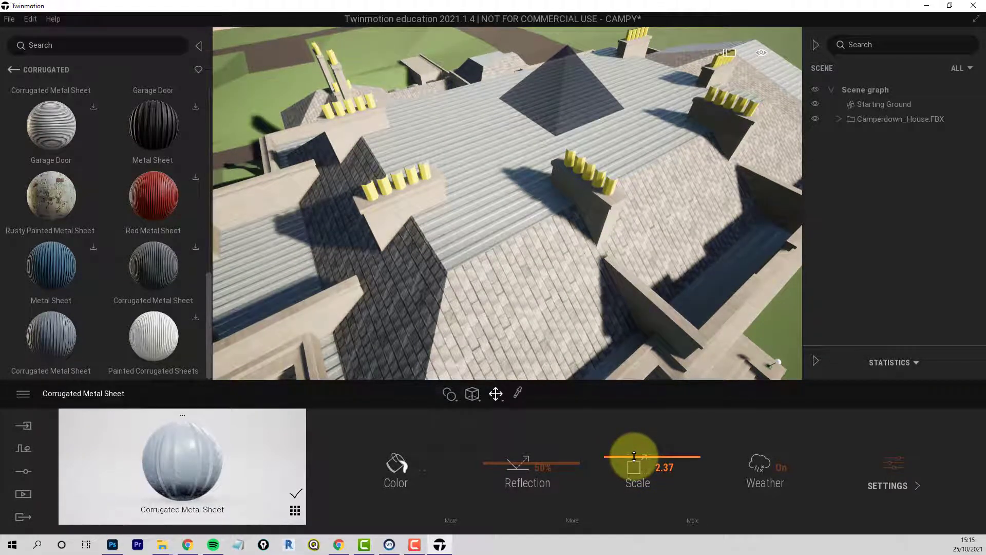
{"action": "scroll", "coordinate": [410, 306], "scroll_direction": "down", "scroll_amount": 3}
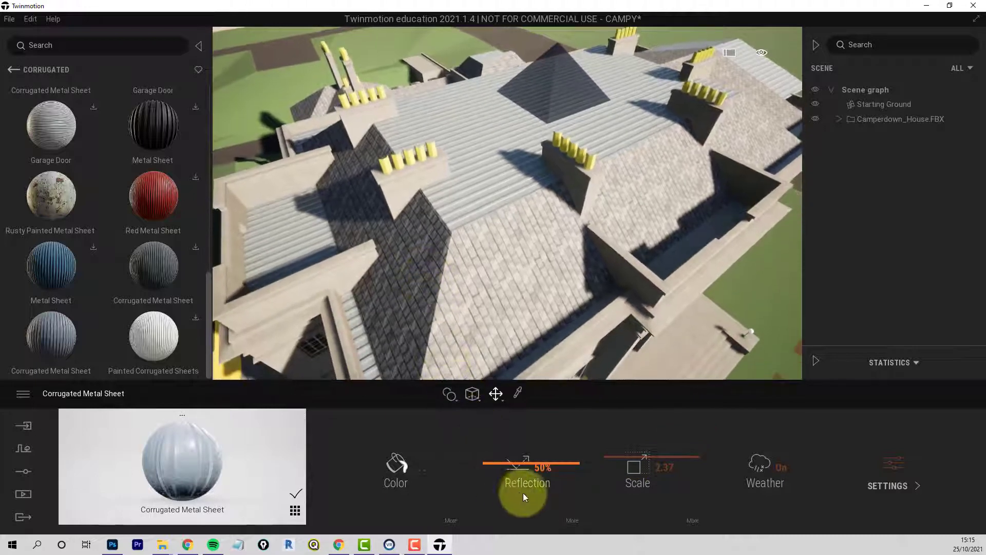
- Rotate the roof's Corrugated Metal Sheet texture by 90°
{"action": "left_click", "coordinate": [693, 521]}
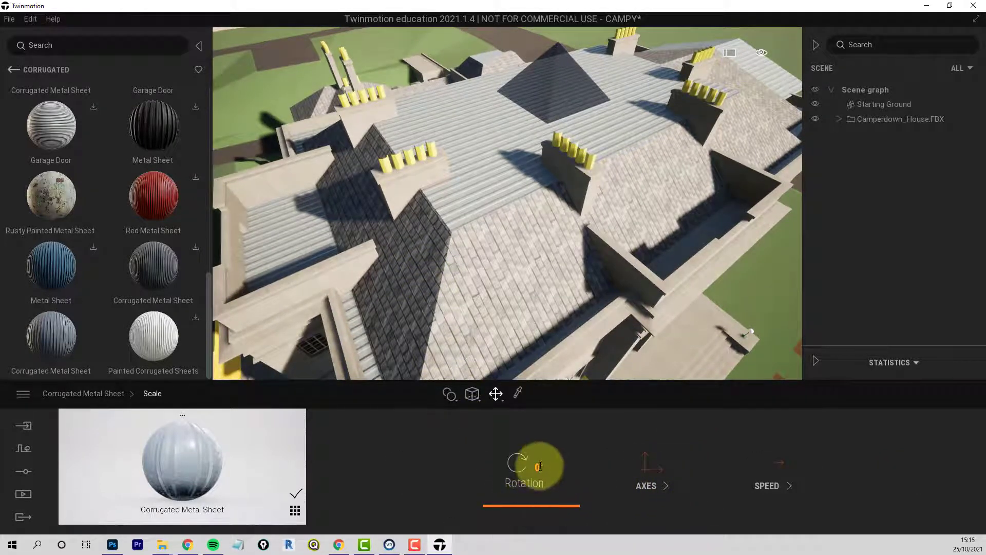
{"action": "left_click", "coordinate": [536, 466]}
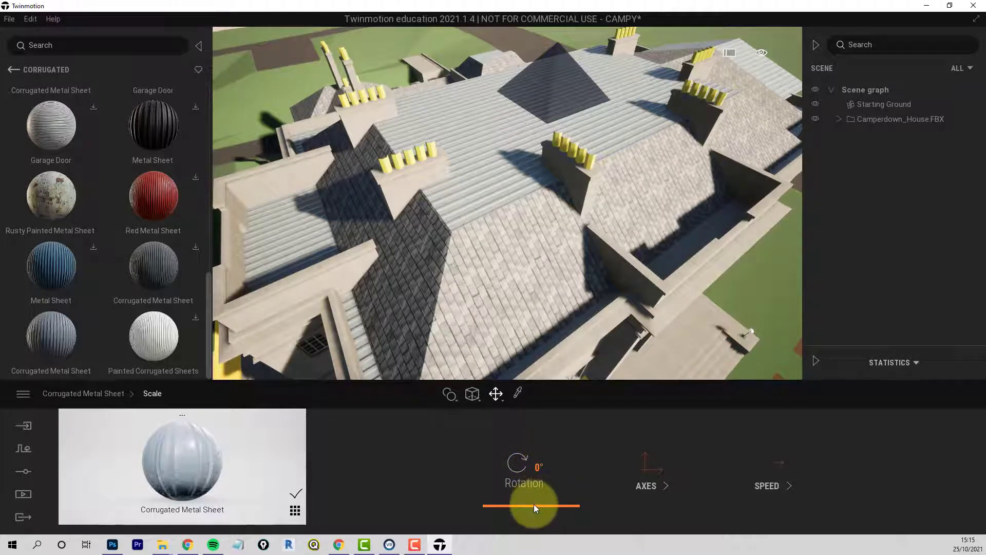
{"action": "mouse_move", "coordinate": [534, 506]}
{"action": "left_mouse_down"}
{"action": "mouse_move", "coordinate": [532, 492]}
{"action": "mouse_move", "coordinate": [534, 506]}
{"action": "left_mouse_up"}
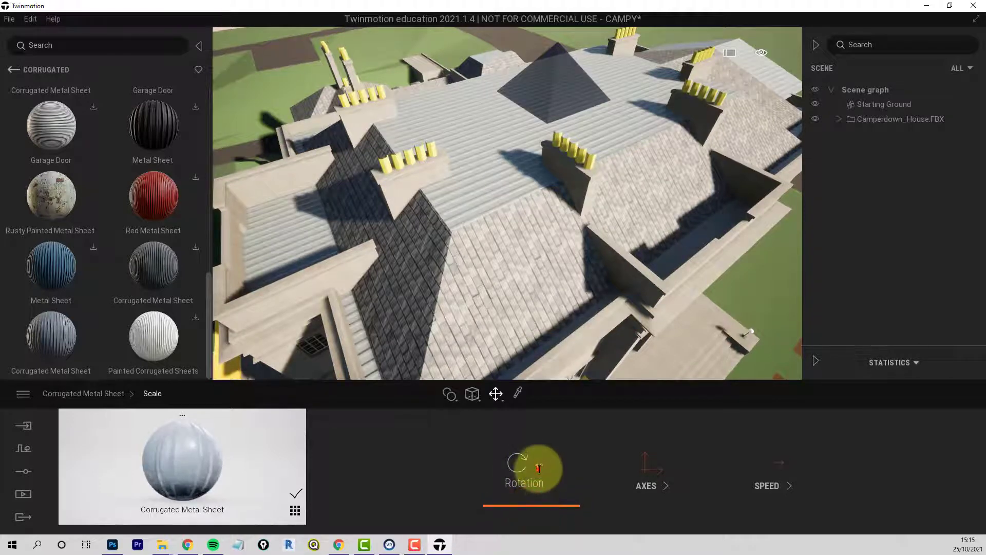
{"action": "left_click", "coordinate": [537, 467]}
{"action": "type", "text": "90"}
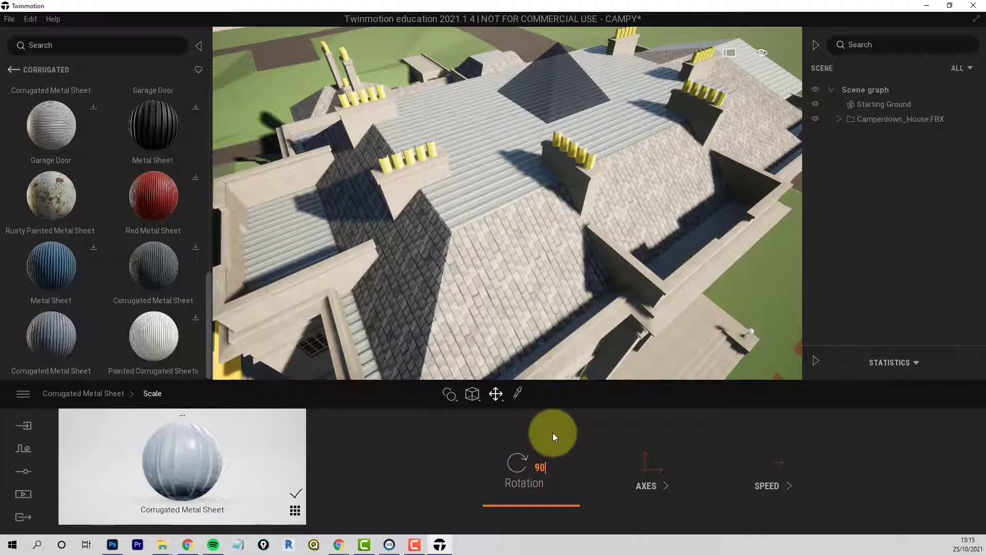
{"action": "key", "text": "Return"}
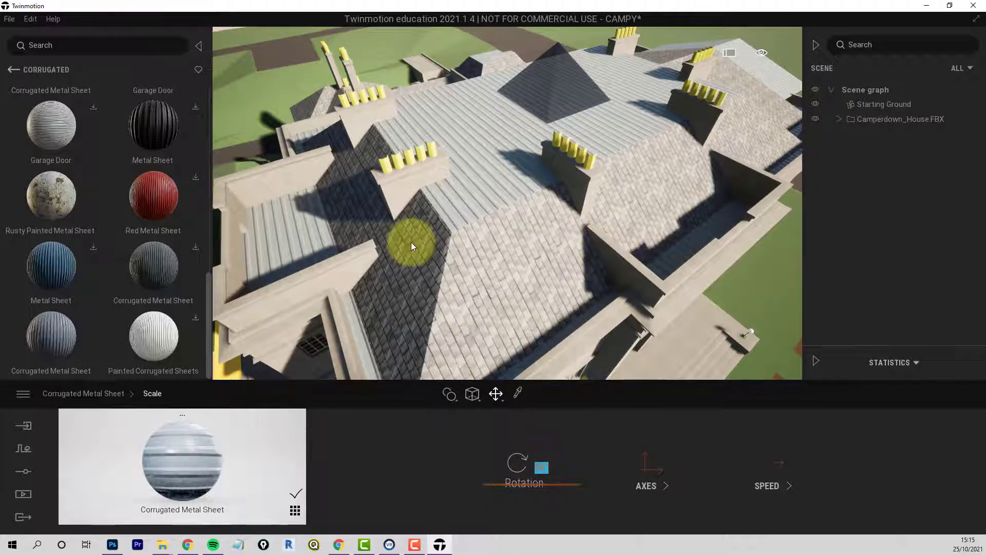
- Examine the rotated Corrugated Metal Sheet texture across the main flat roof and the sloping roof at the far end
{"action": "middle_click_drag", "start_coordinate": [411, 242], "coordinate": [497, 201], "text": "shift"}
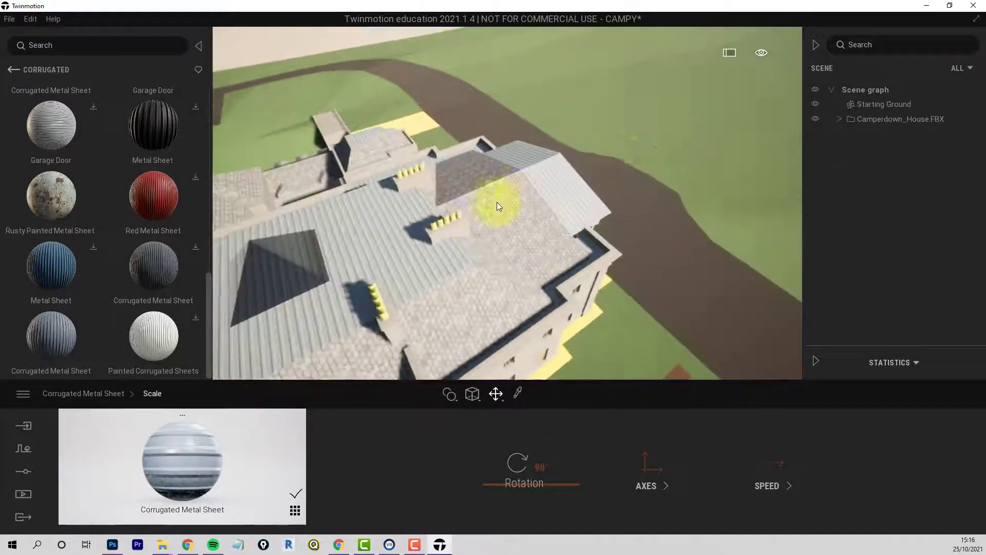
{"action": "scroll", "coordinate": [584, 202], "scroll_direction": "up", "scroll_amount": 8}
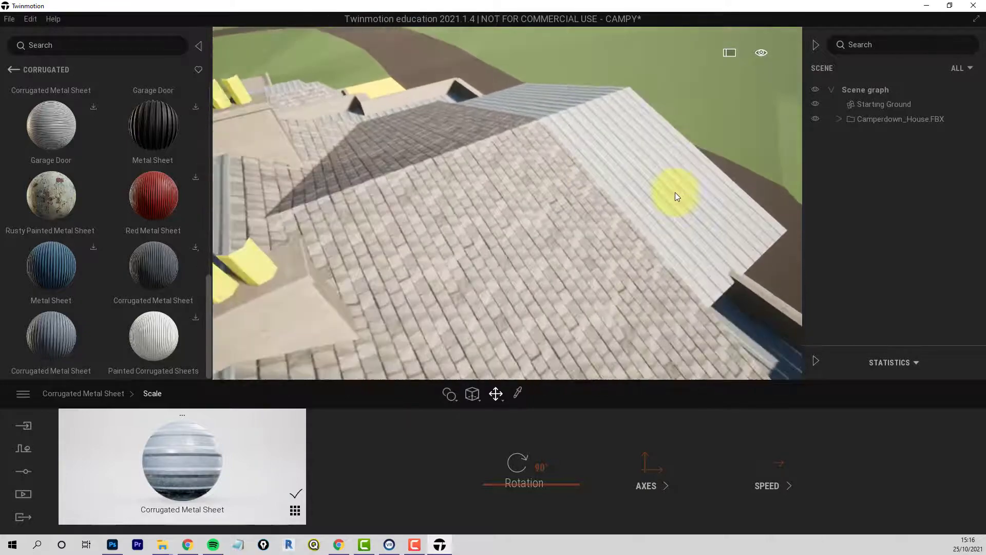
{"action": "scroll", "coordinate": [676, 195], "scroll_direction": "up", "scroll_amount": 8}
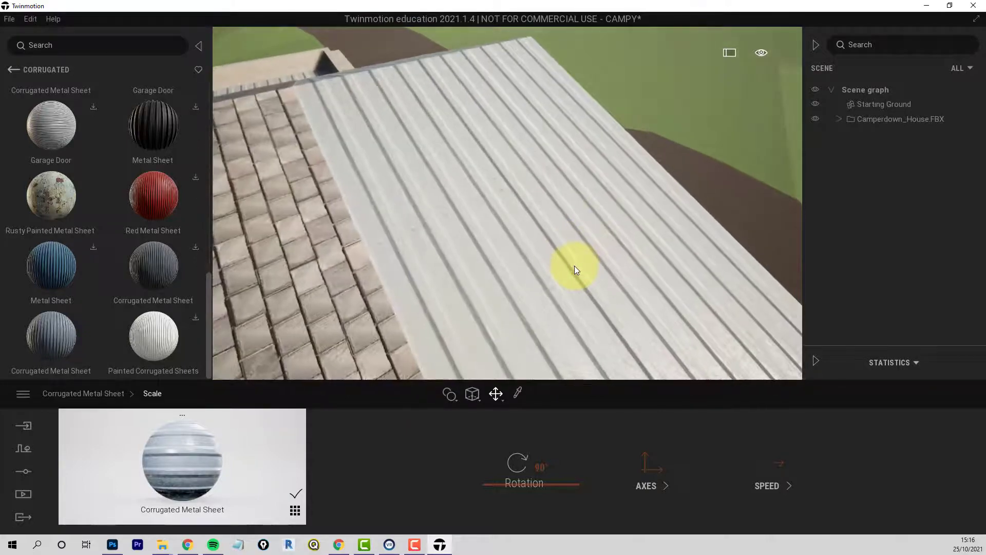
{"action": "scroll", "coordinate": [577, 265], "scroll_direction": "down", "scroll_amount": 10}
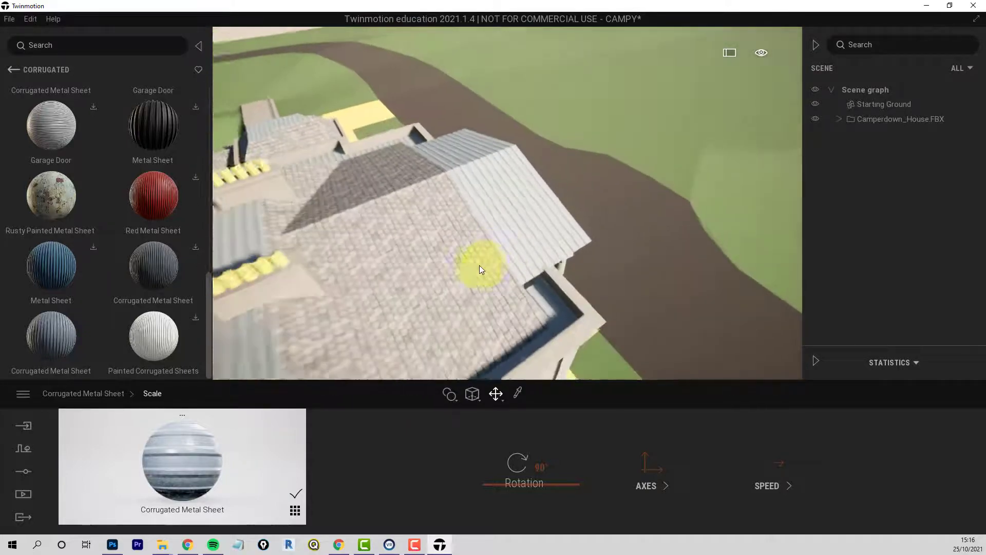
{"action": "scroll", "coordinate": [479, 264], "scroll_direction": "down", "scroll_amount": 3}
{"action": "right_click_drag", "start_coordinate": [429, 248], "coordinate": [179, 289]}
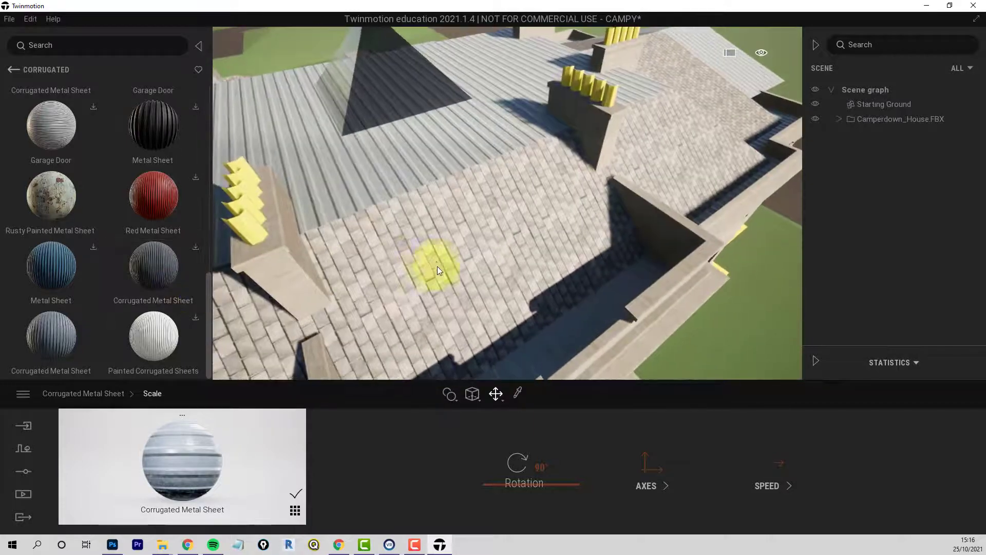
{"action": "right_click_drag", "start_coordinate": [437, 266], "coordinate": [435, 234]}
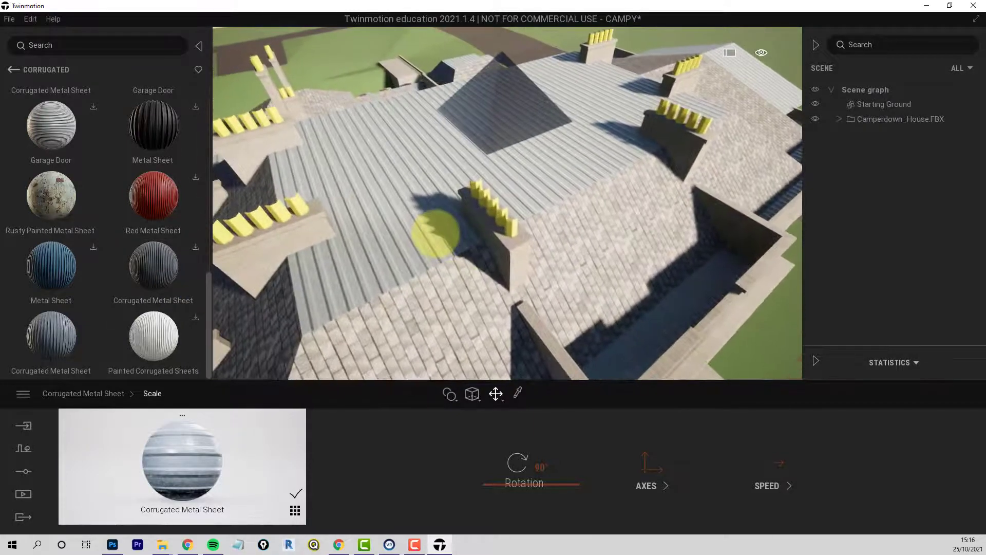
- Browse the Quixel Megascans 3D assets, including the industrial hardware accessories, for a suitable chimney pot asset
{"action": "left_click", "coordinate": [12, 70]}
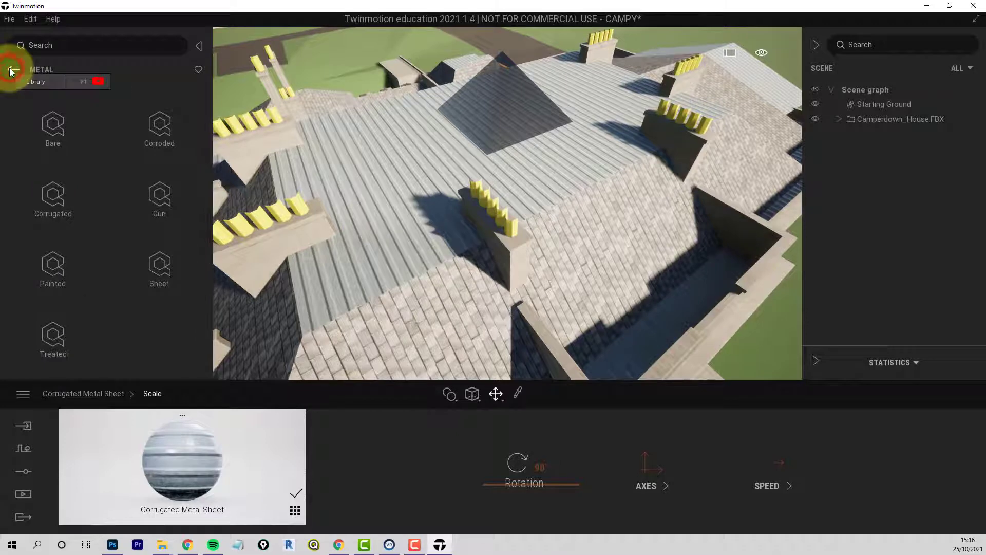
{"action": "left_click", "coordinate": [13, 68]}
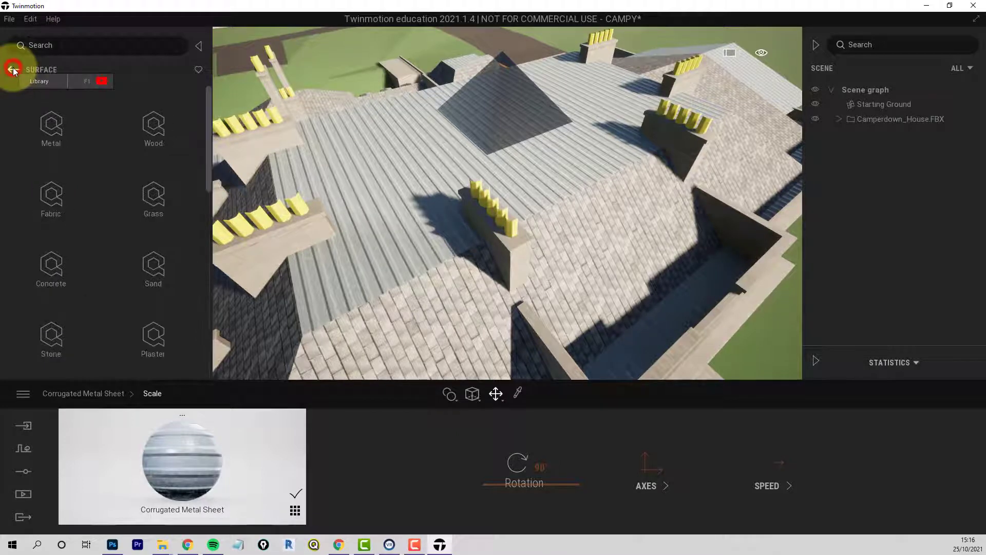
{"action": "left_click", "coordinate": [12, 69]}
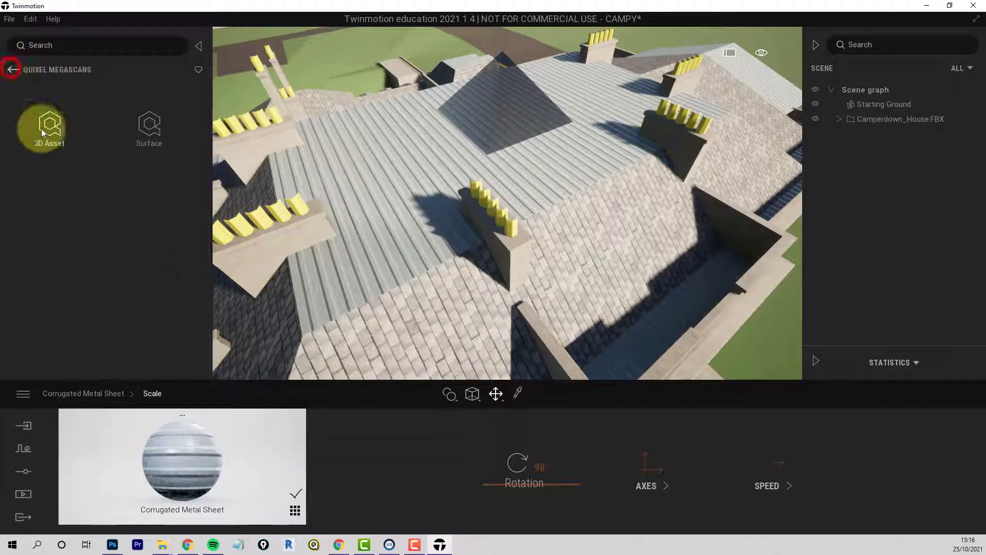
{"action": "left_click", "coordinate": [47, 130]}
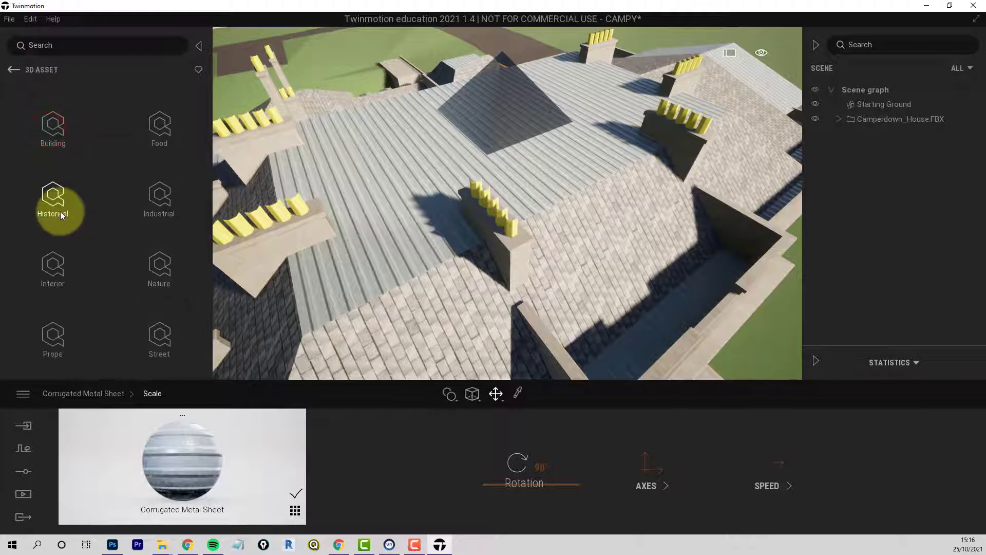
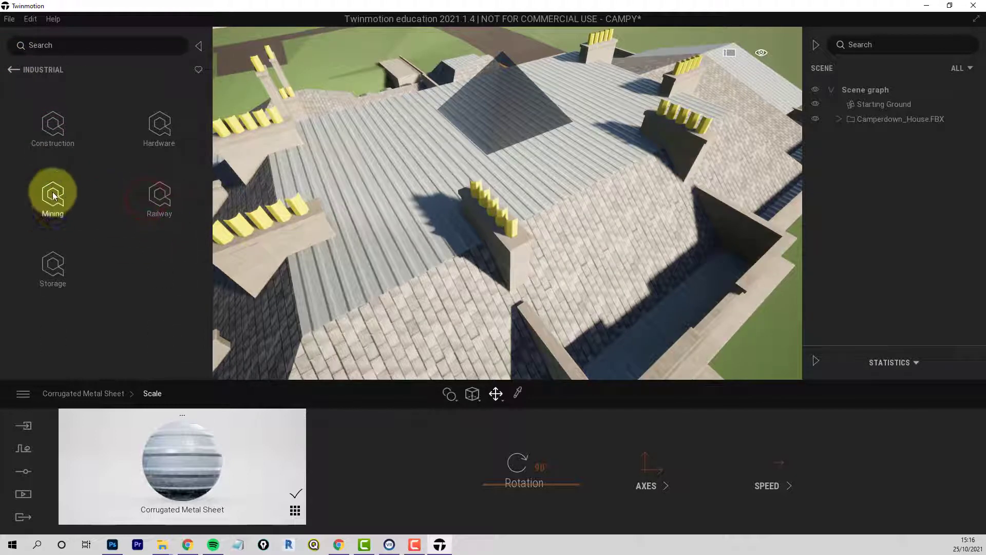
{"action": "left_click", "coordinate": [159, 138]}
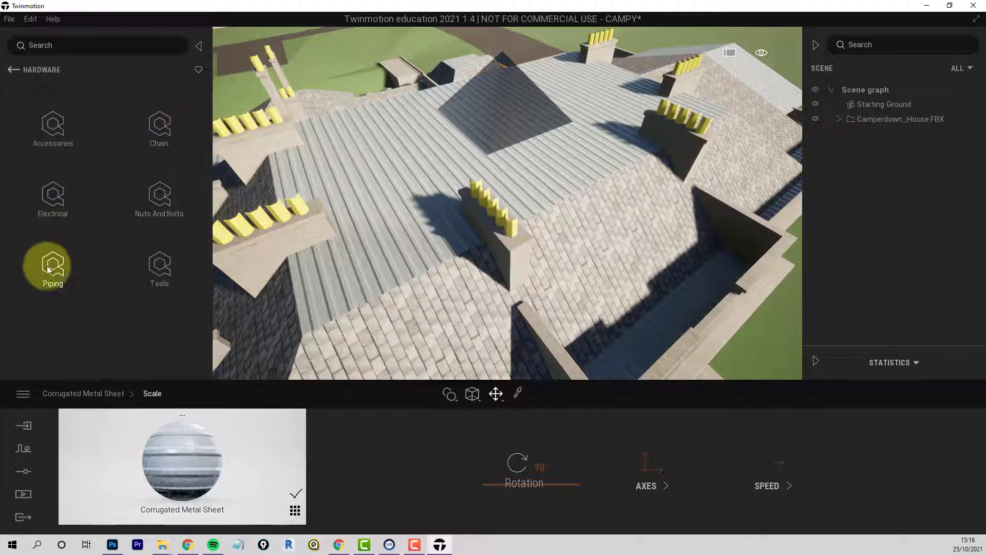
{"action": "left_click", "coordinate": [52, 137]}
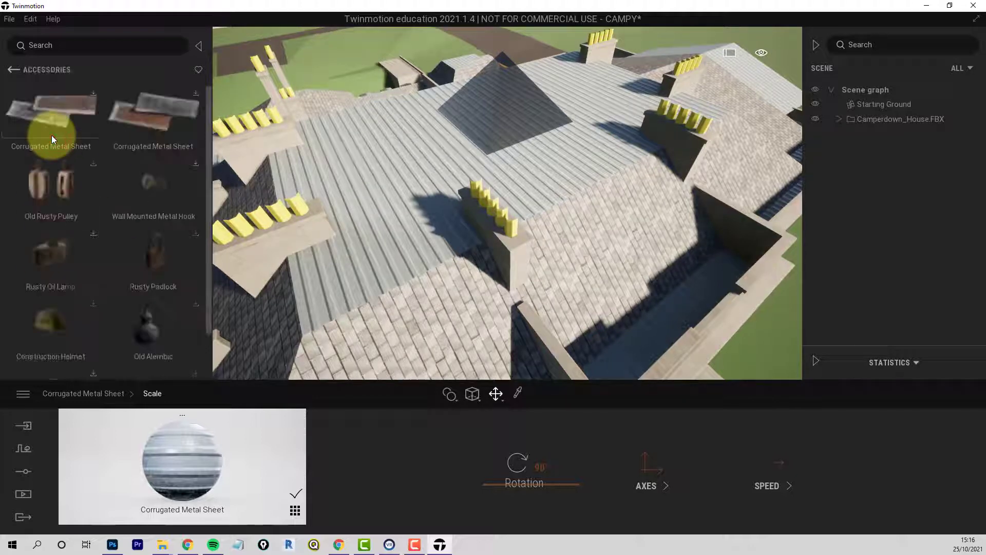
{"action": "left_click", "coordinate": [52, 184]}
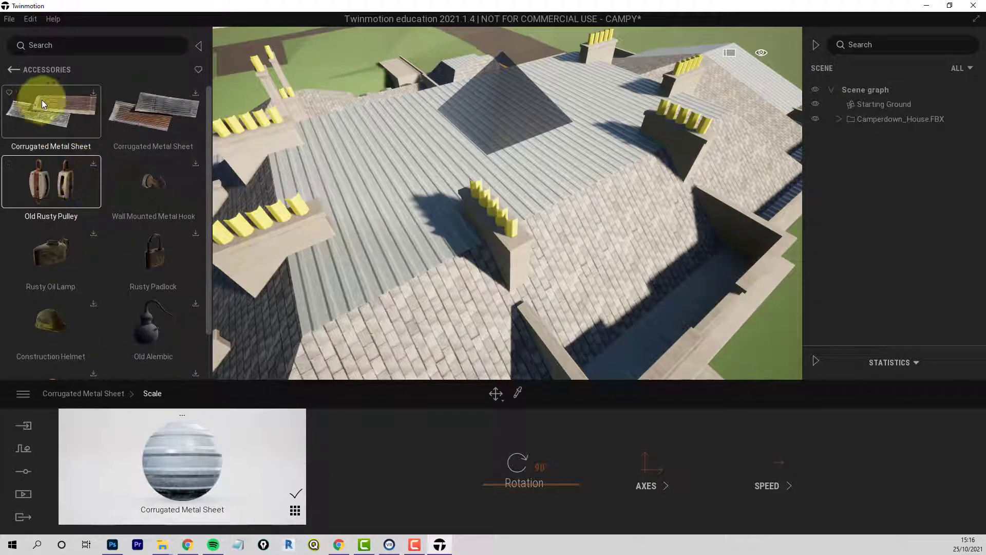
{"action": "left_click", "coordinate": [10, 69]}
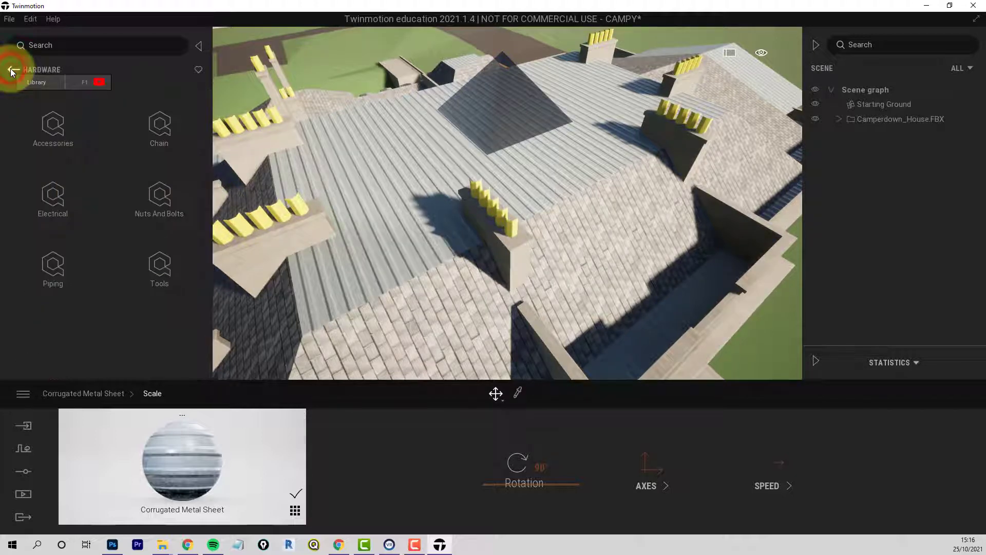
{"action": "left_click", "coordinate": [11, 70]}
{"action": "left_click", "coordinate": [11, 71]}
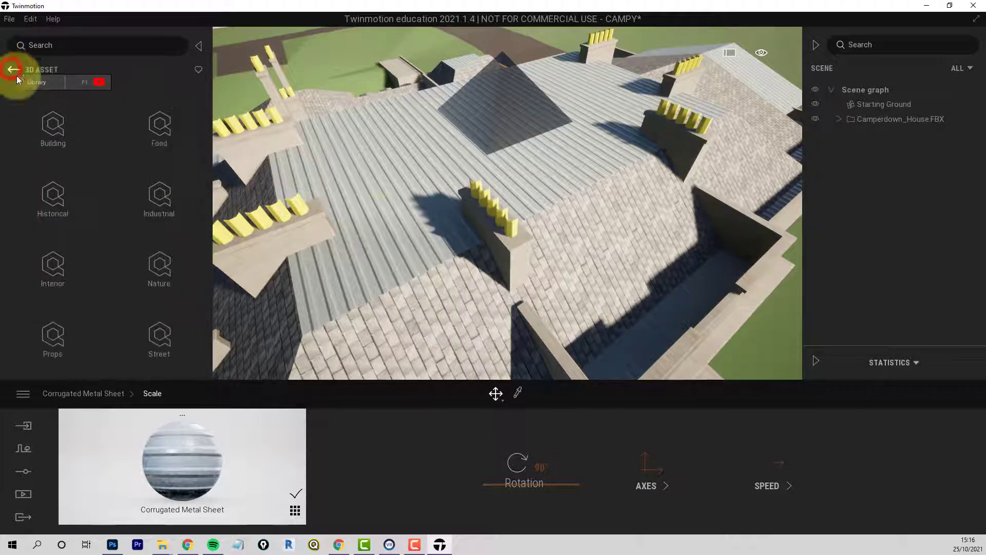
- Sample the yellow chimney_pots material and recolour it dark reddish brown, RGB 56, 34, 33
{"action": "left_click", "coordinate": [518, 392]}
{"action": "left_click", "coordinate": [513, 226]}
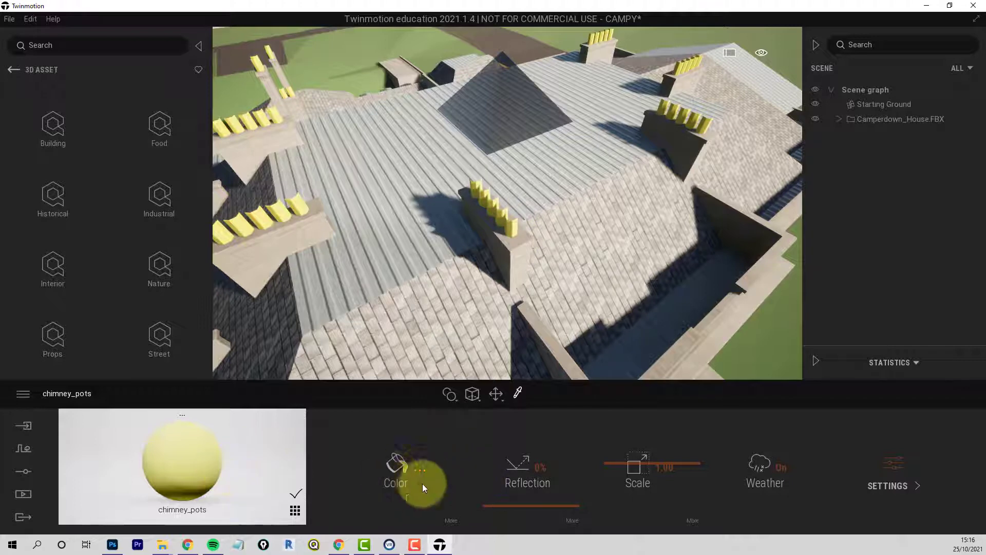
{"action": "left_click", "coordinate": [421, 470]}
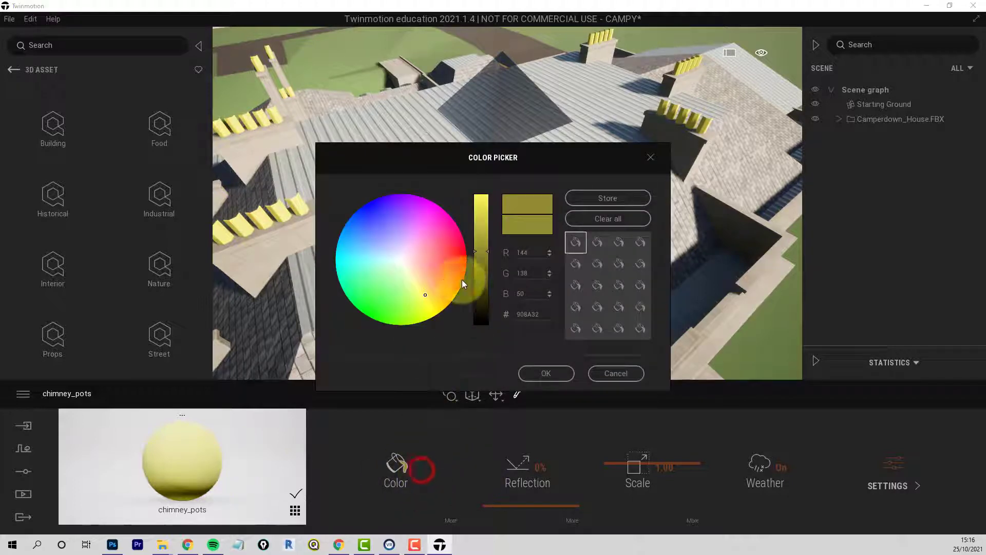
{"action": "left_click", "coordinate": [428, 260]}
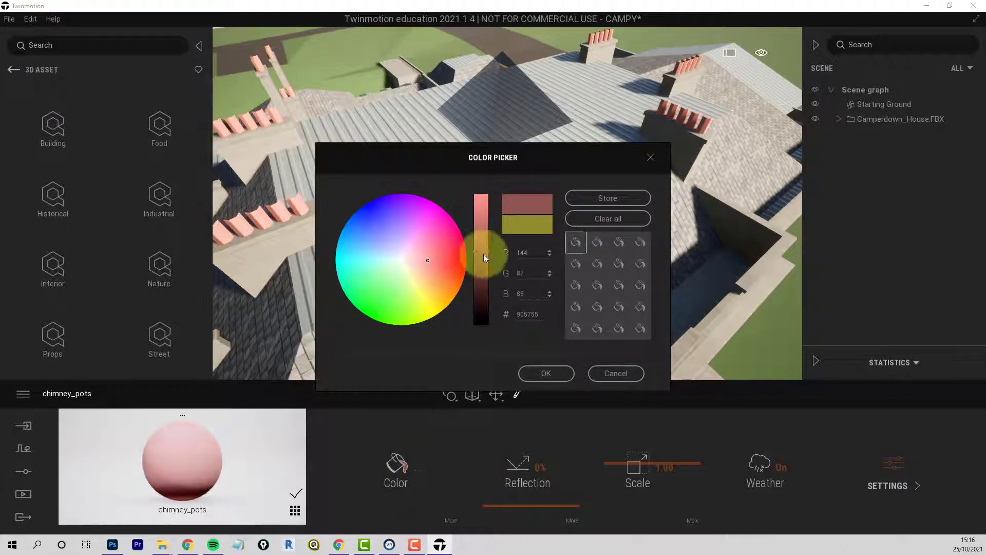
{"action": "left_click_drag", "start_coordinate": [482, 254], "coordinate": [496, 295]}
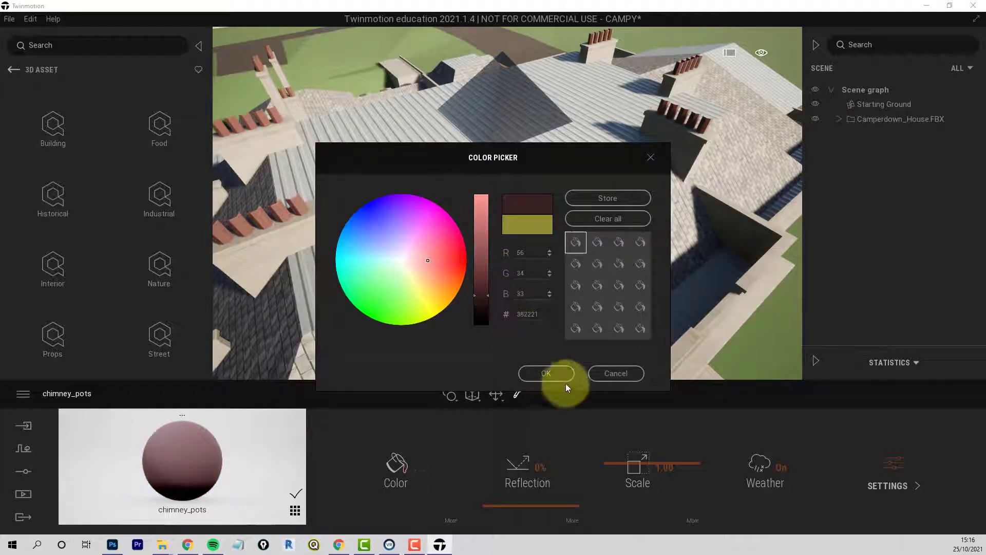
{"action": "left_click", "coordinate": [551, 376]}
- Apply the Grass 5 material from the natural ground materials to the lawn around the house and the distant field
{"action": "scroll", "coordinate": [561, 283], "scroll_direction": "down", "scroll_amount": 4}
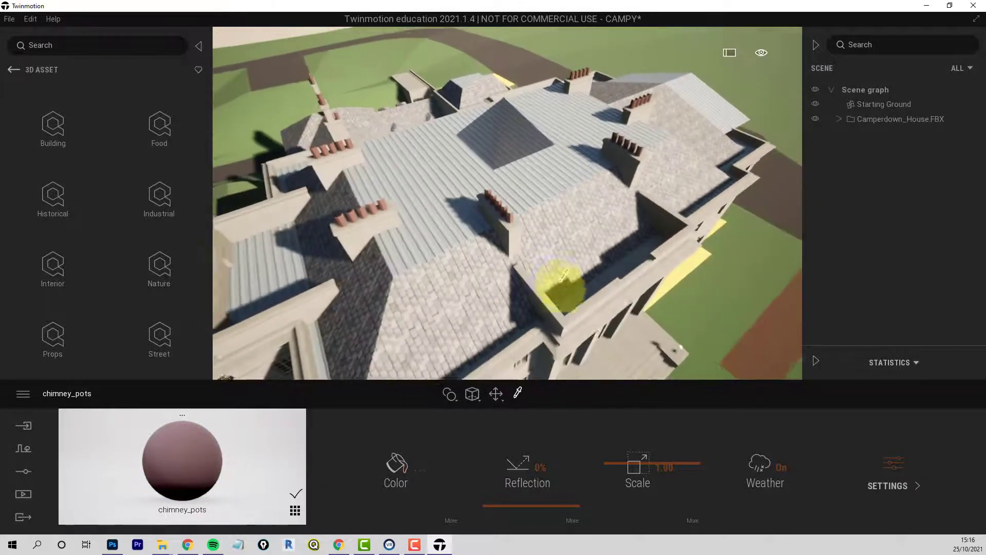
{"action": "scroll", "coordinate": [473, 282], "scroll_direction": "down", "scroll_amount": 5}
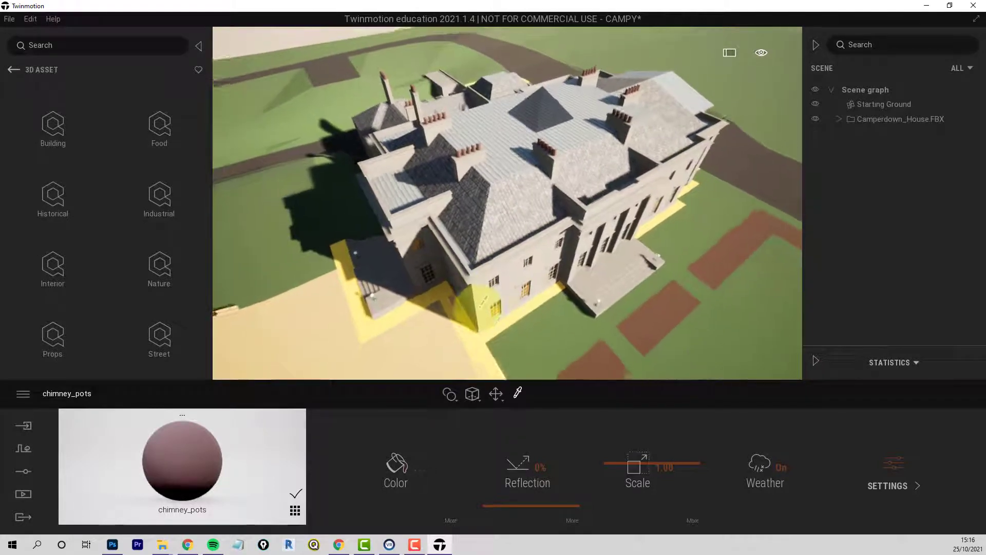
{"action": "scroll", "coordinate": [483, 310], "scroll_direction": "down", "scroll_amount": 2}
{"action": "right_click_drag", "start_coordinate": [496, 325], "coordinate": [482, 301]}
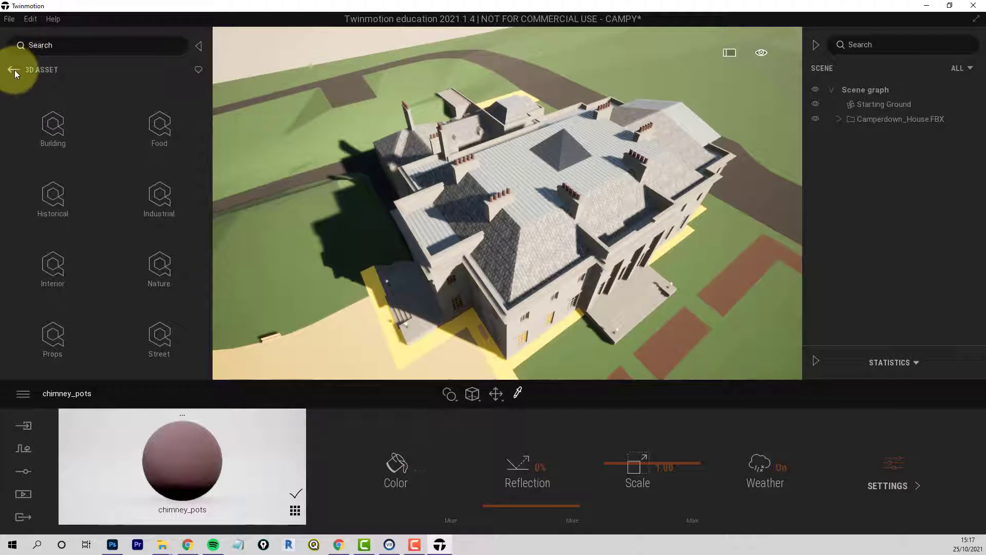
{"action": "left_click", "coordinate": [13, 69]}
{"action": "left_click", "coordinate": [13, 69]}
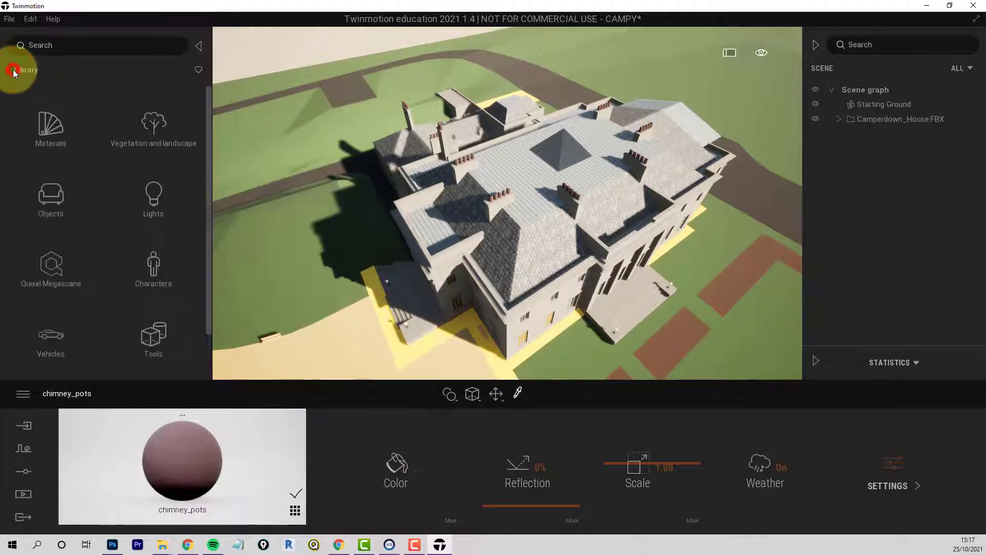
{"action": "left_click", "coordinate": [45, 140]}
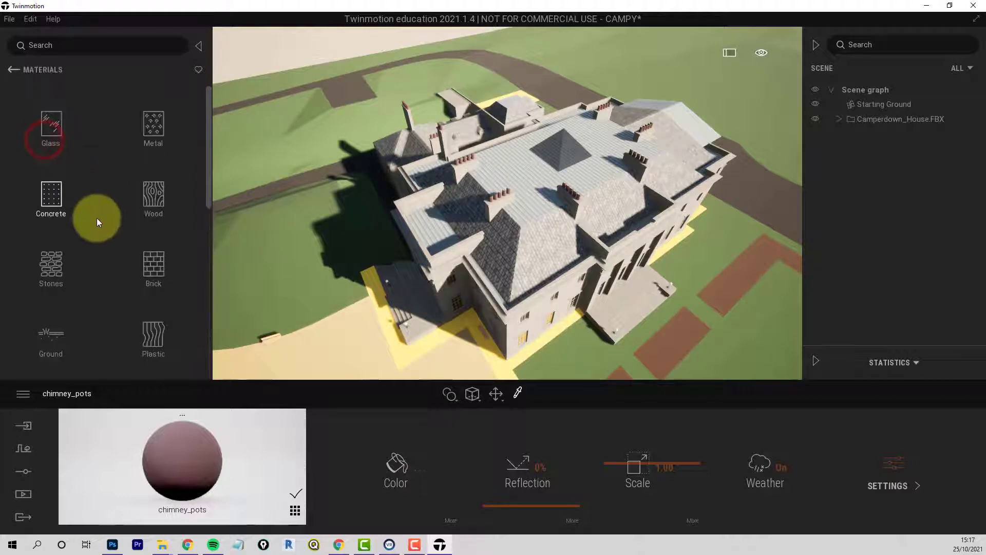
{"action": "left_click", "coordinate": [43, 336]}
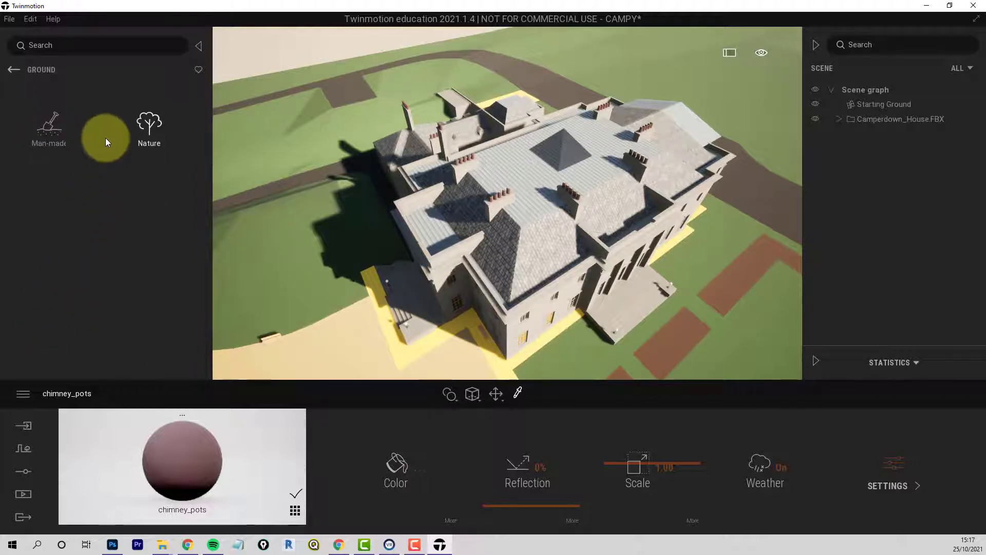
{"action": "left_click", "coordinate": [144, 133]}
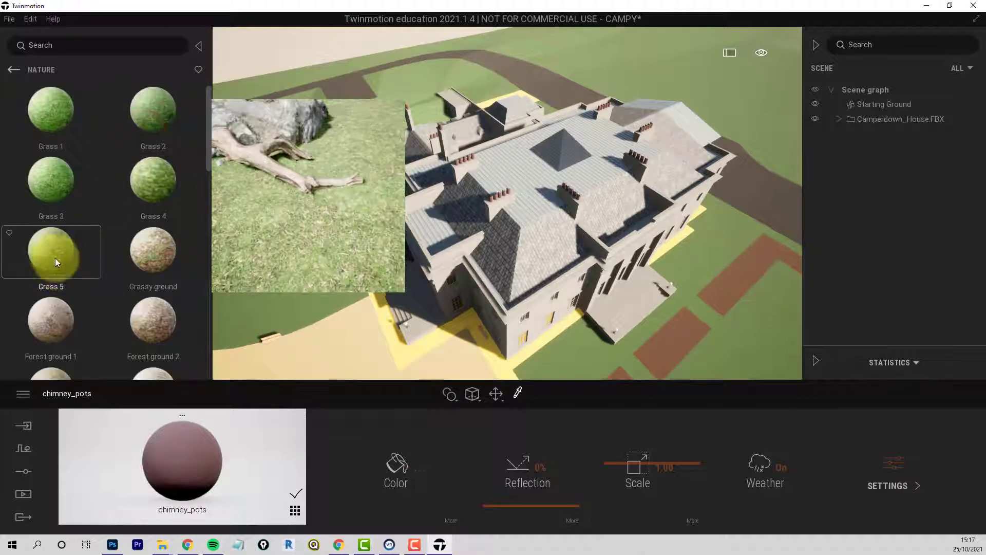
{"action": "left_click_drag", "start_coordinate": [53, 255], "coordinate": [313, 274]}
{"action": "left_click_drag", "start_coordinate": [49, 258], "coordinate": [255, 63]}
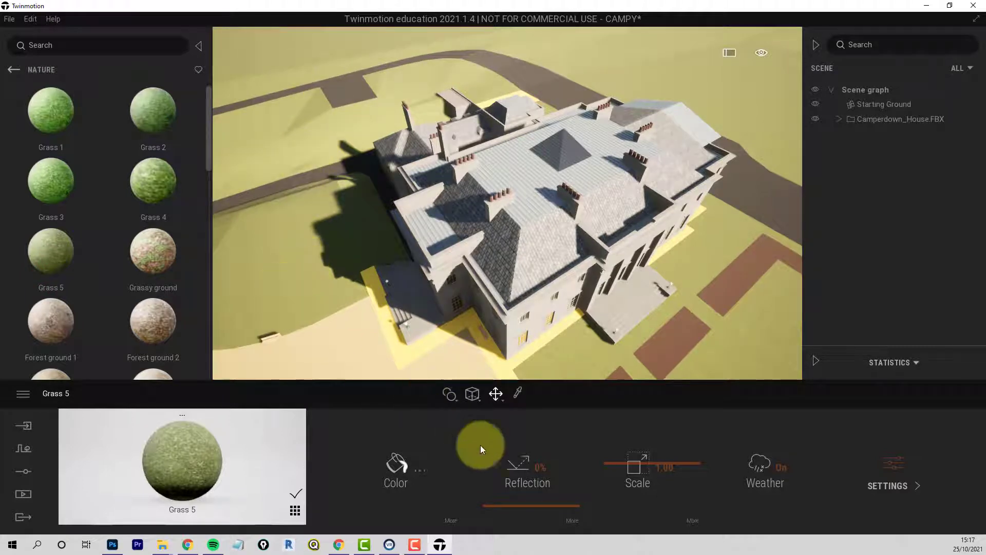
- Tint the distant field's Grass 5 material green with RGB 132, 205, 118
{"action": "left_click", "coordinate": [421, 470]}
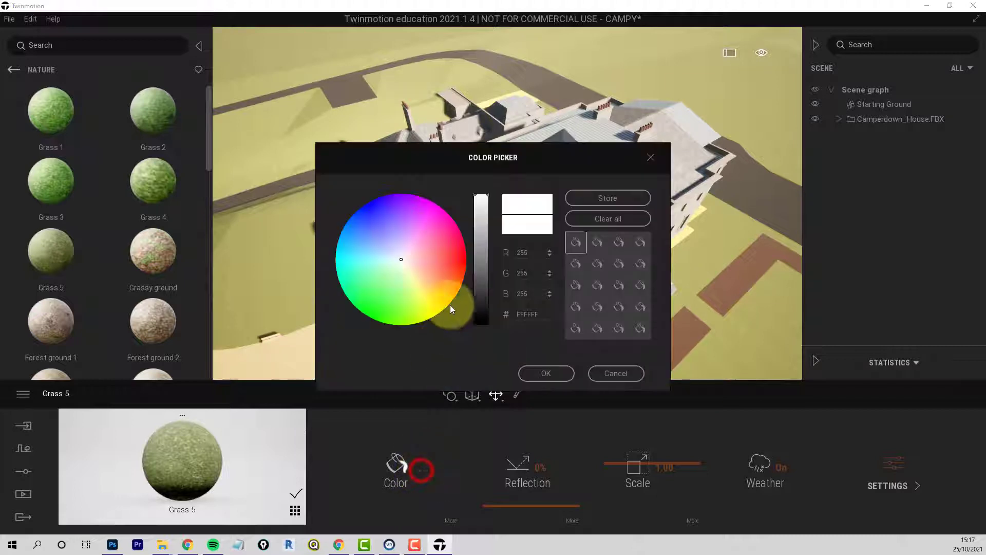
{"action": "left_click_drag", "start_coordinate": [402, 263], "coordinate": [392, 286]}
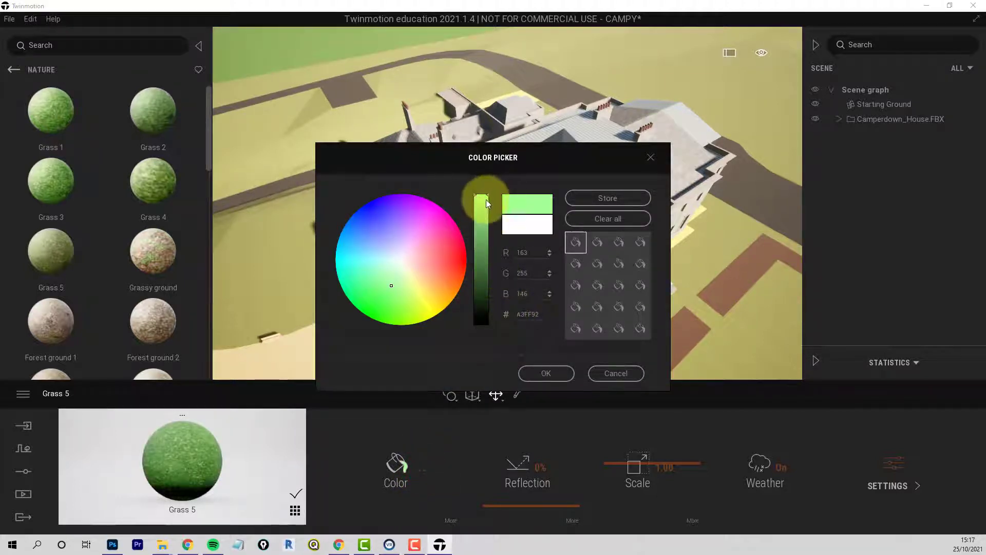
{"action": "left_click_drag", "start_coordinate": [485, 199], "coordinate": [489, 221]}
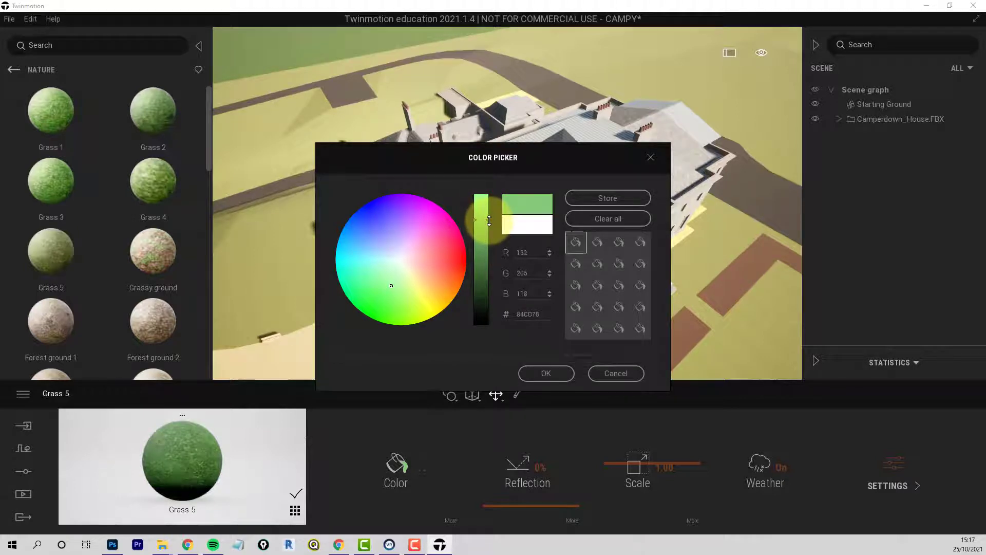
{"action": "left_click", "coordinate": [546, 374]}
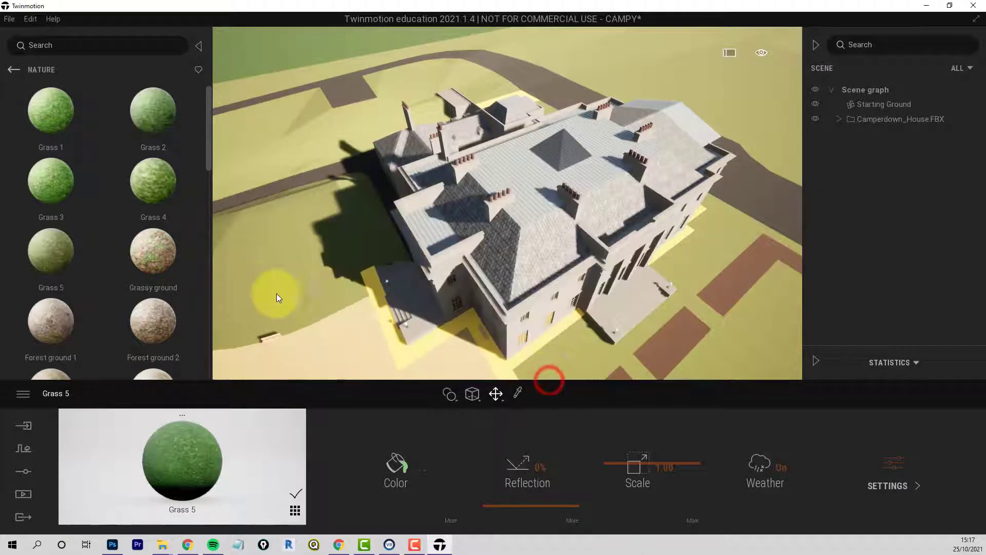
- Sample the lawn's Grass 5 material around the house and tint it a darker green
{"action": "left_click", "coordinate": [516, 395]}
{"action": "left_click", "coordinate": [276, 263]}
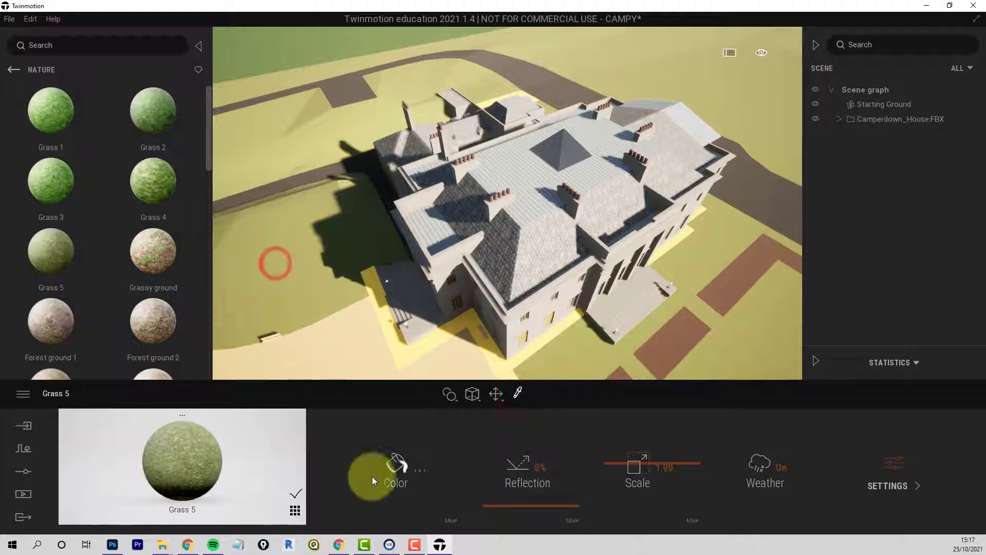
{"action": "left_click", "coordinate": [423, 470]}
{"action": "left_click", "coordinate": [389, 279]}
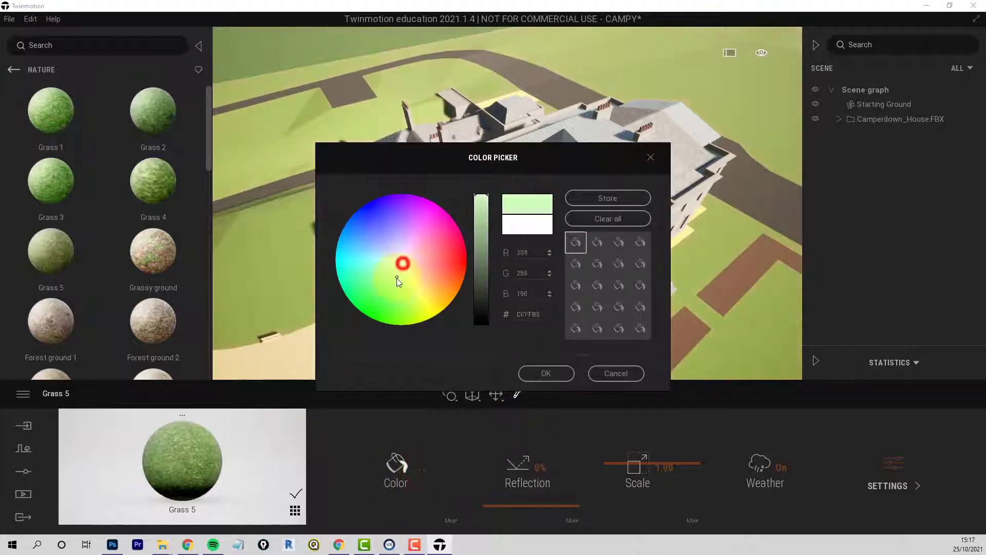
{"action": "left_click_drag", "start_coordinate": [390, 279], "coordinate": [392, 276]}
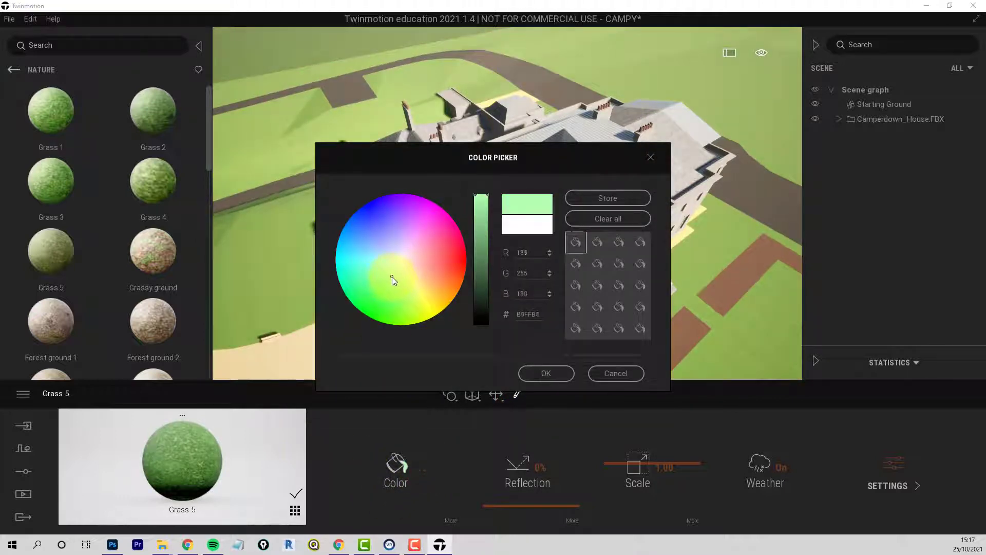
{"action": "left_click_drag", "start_coordinate": [474, 212], "coordinate": [489, 233]}
{"action": "left_click", "coordinate": [559, 377]}
{"action": "left_click", "coordinate": [556, 373]}
- Apply the Gravel material from the natural ground materials to the driveway forecourt beside the house
{"action": "middle_click_drag", "start_coordinate": [517, 284], "coordinate": [544, 206]}
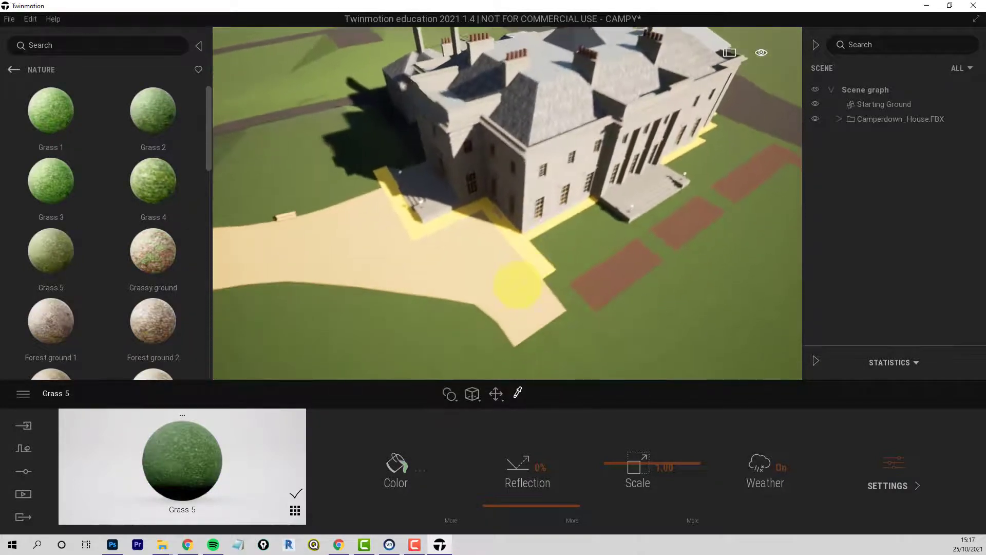
{"action": "scroll", "coordinate": [513, 247], "scroll_direction": "up", "scroll_amount": 1}
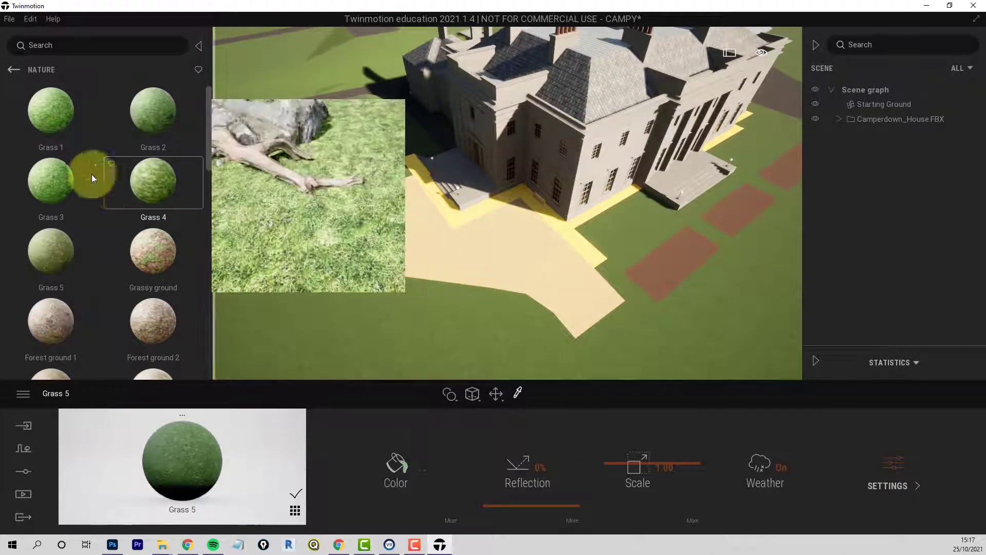
{"action": "left_click", "coordinate": [12, 71]}
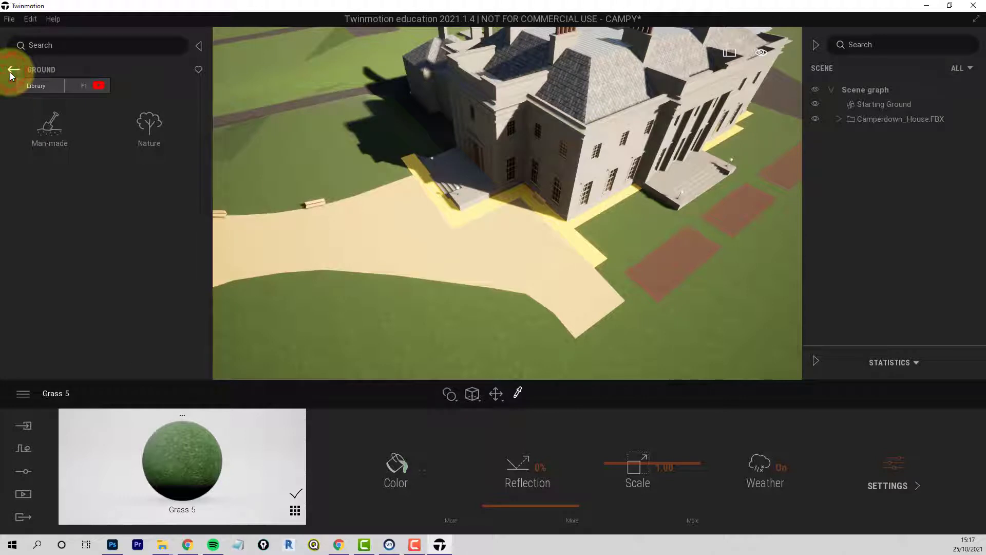
{"action": "left_click", "coordinate": [147, 128]}
{"action": "scroll", "coordinate": [113, 312], "scroll_direction": "down", "scroll_amount": 2}
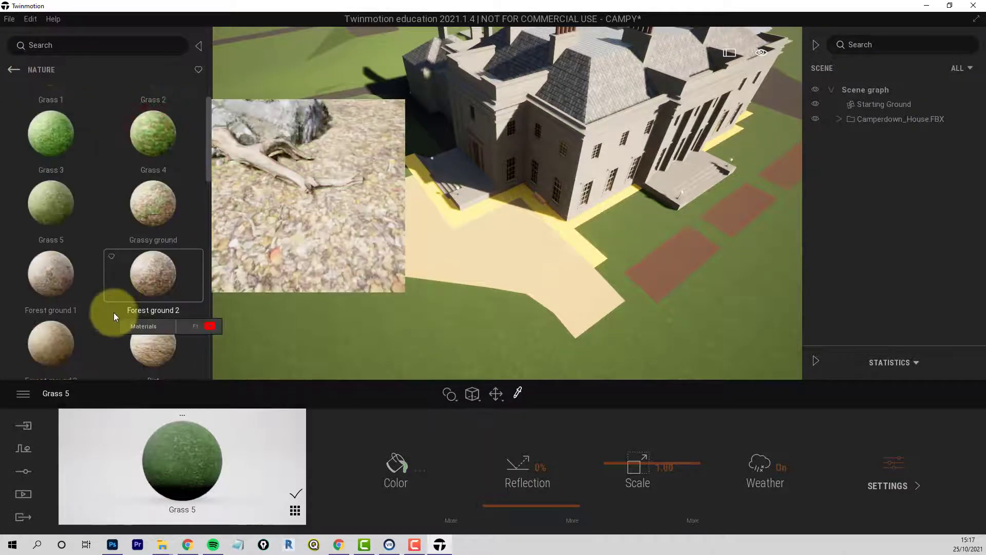
{"action": "scroll", "coordinate": [98, 317], "scroll_direction": "down", "scroll_amount": 1}
{"action": "left_click_drag", "start_coordinate": [53, 307], "coordinate": [455, 253]}
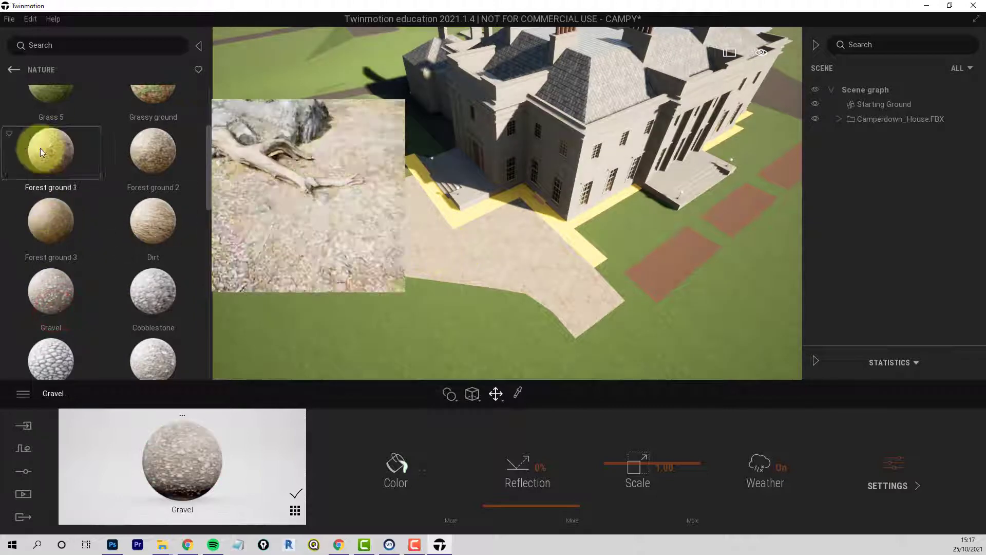
- Apply the Round cobblestone material from the man-made ground materials to the yellow paved strip around the base of the house
{"action": "left_click", "coordinate": [11, 70]}
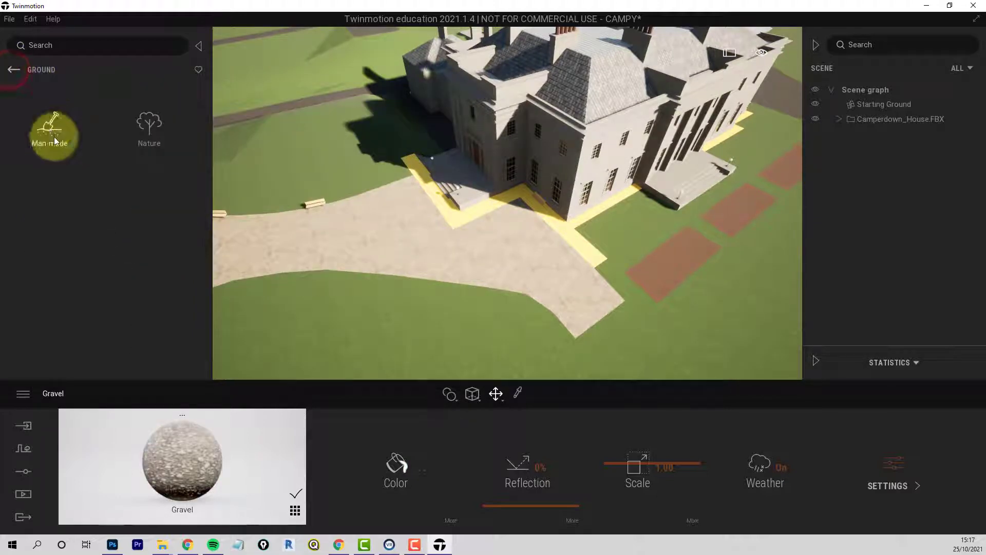
{"action": "left_click", "coordinate": [54, 136]}
{"action": "scroll", "coordinate": [98, 262], "scroll_direction": "down", "scroll_amount": 1}
{"action": "scroll", "coordinate": [98, 264], "scroll_direction": "down", "scroll_amount": 3}
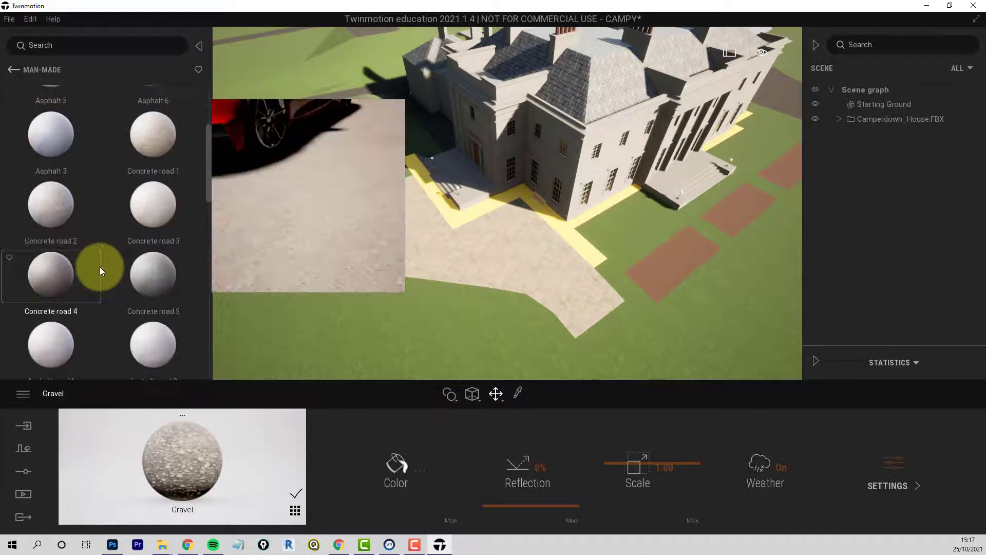
{"action": "scroll", "coordinate": [92, 303], "scroll_direction": "down", "scroll_amount": 1}
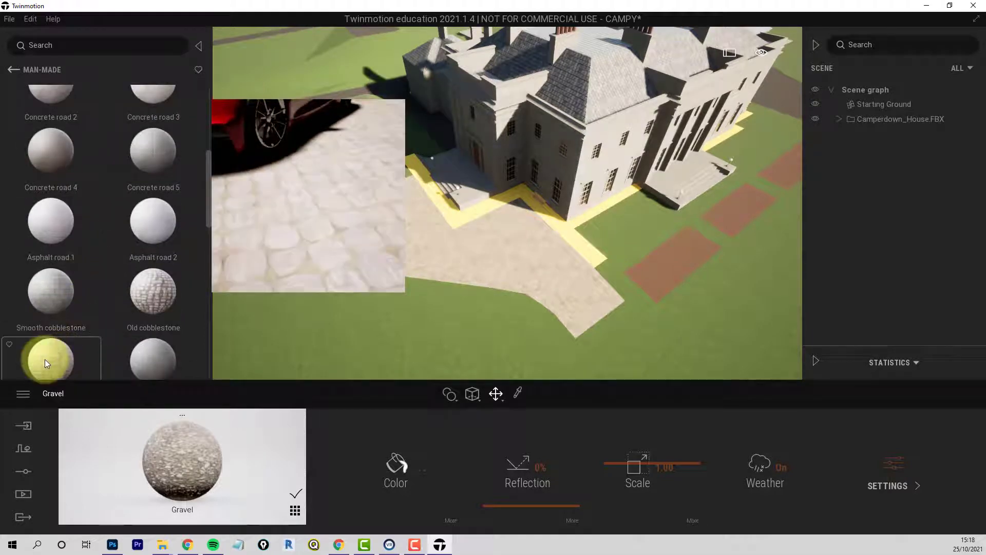
{"action": "left_click_drag", "start_coordinate": [51, 356], "coordinate": [579, 244]}
- Inspect the cobblestone strip up close and set the Round cobblestone material's scale to 0.85
{"action": "scroll", "coordinate": [626, 277], "scroll_direction": "up", "scroll_amount": 5}
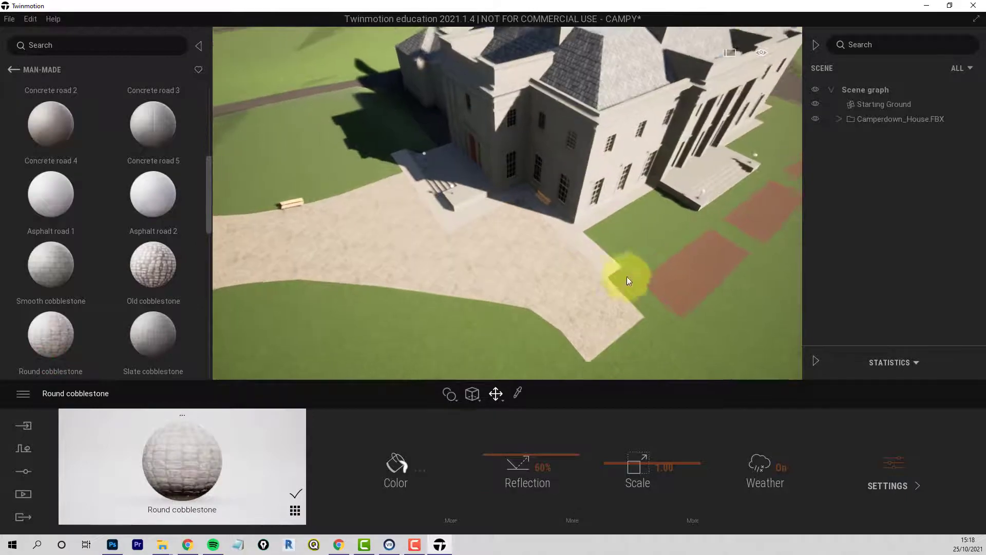
{"action": "right_click_drag", "start_coordinate": [662, 274], "coordinate": [633, 277]}
{"action": "scroll", "coordinate": [545, 233], "scroll_direction": "up", "scroll_amount": 7}
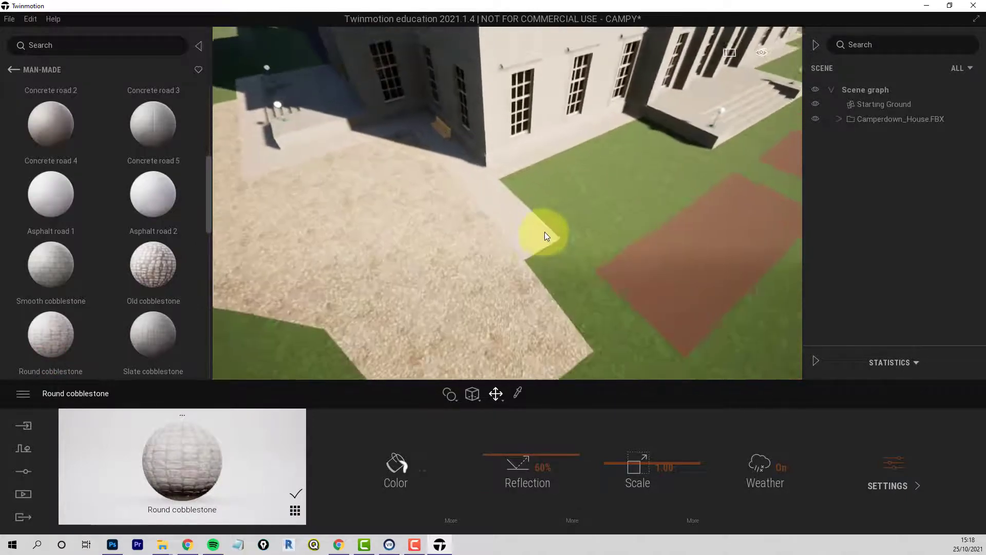
{"action": "scroll", "coordinate": [522, 272], "scroll_direction": "up", "scroll_amount": 8}
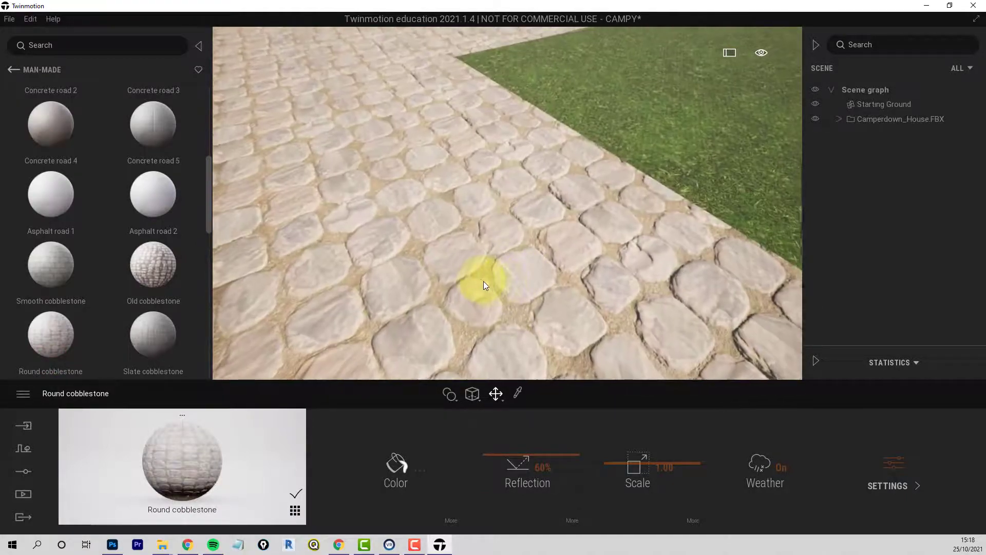
{"action": "scroll", "coordinate": [480, 277], "scroll_direction": "up", "scroll_amount": 6}
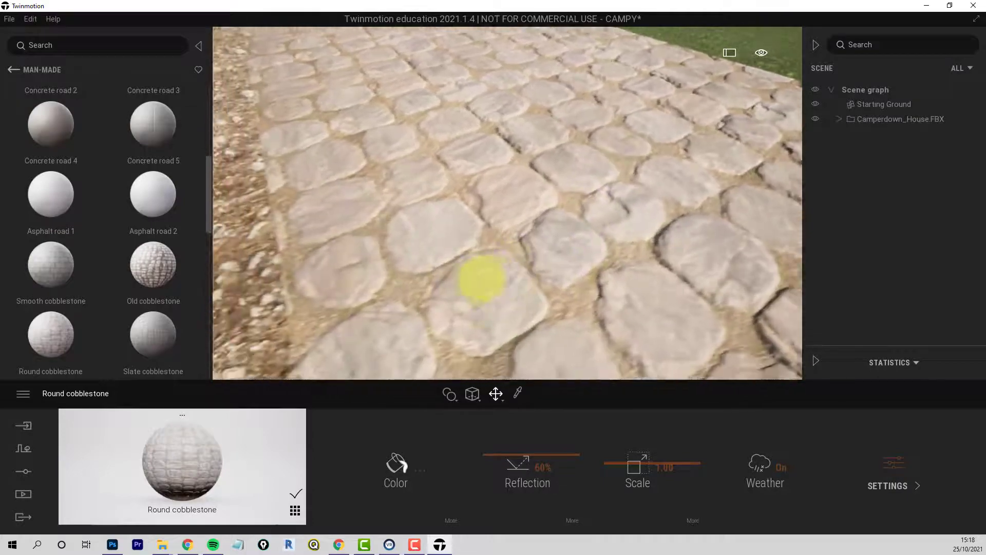
{"action": "scroll", "coordinate": [479, 280], "scroll_direction": "down", "scroll_amount": 3}
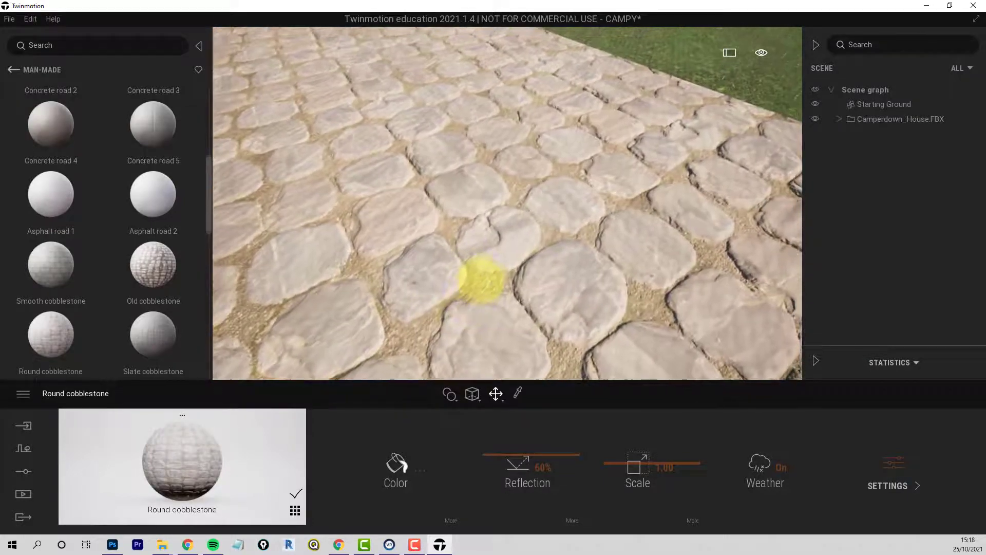
{"action": "scroll", "coordinate": [481, 280], "scroll_direction": "down", "scroll_amount": 6}
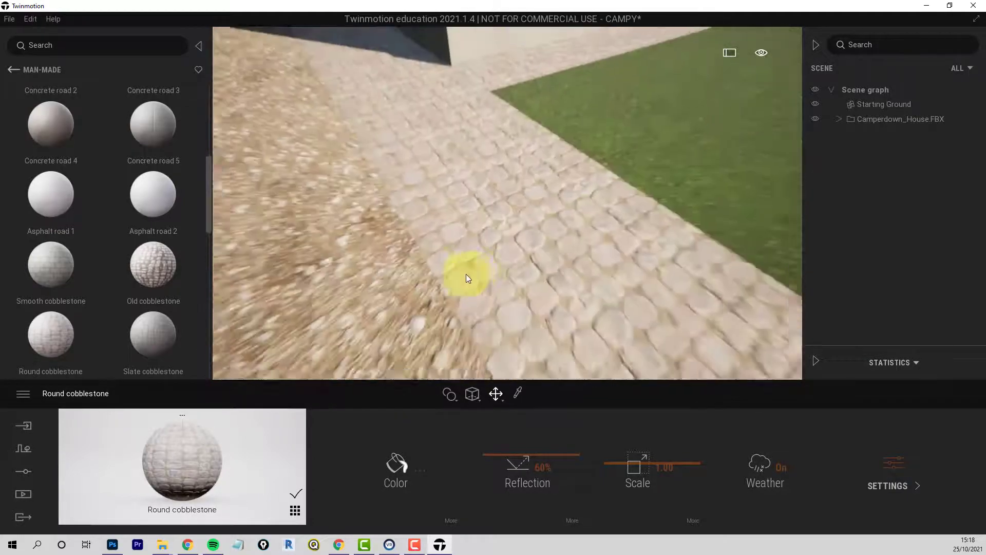
{"action": "scroll", "coordinate": [530, 286], "scroll_direction": "up", "scroll_amount": 3}
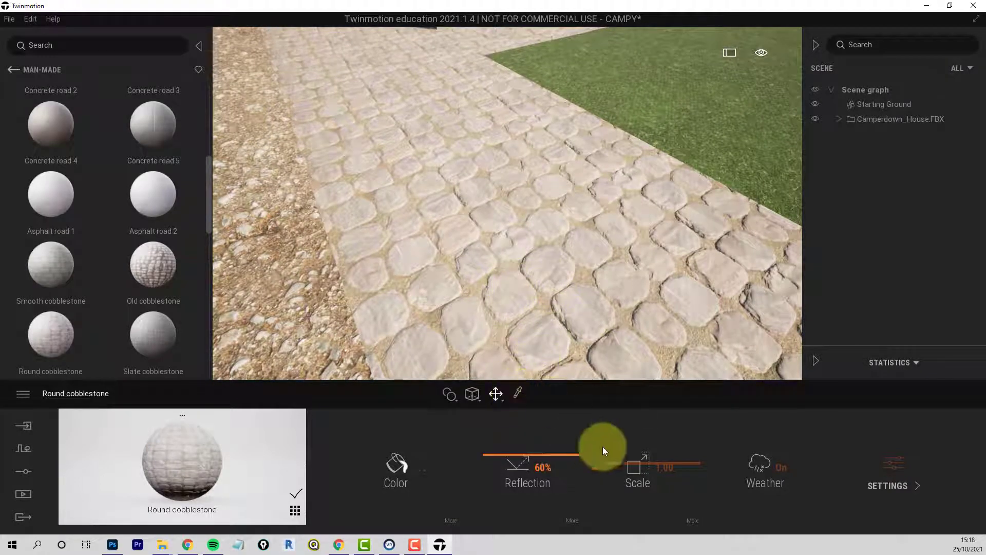
{"action": "left_click_drag", "start_coordinate": [636, 464], "coordinate": [685, 468]}
{"action": "left_click", "coordinate": [666, 462]}
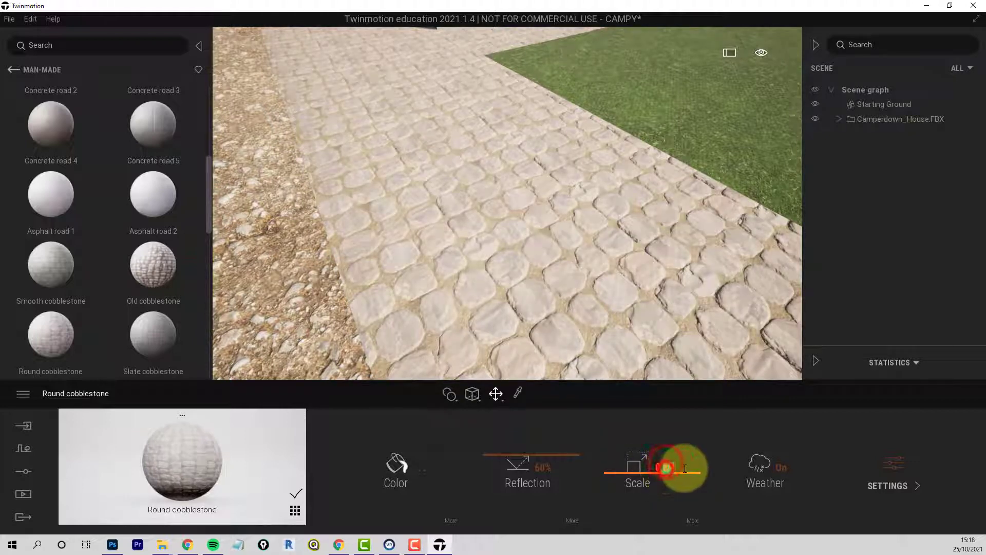
{"action": "type", "text": "8"}
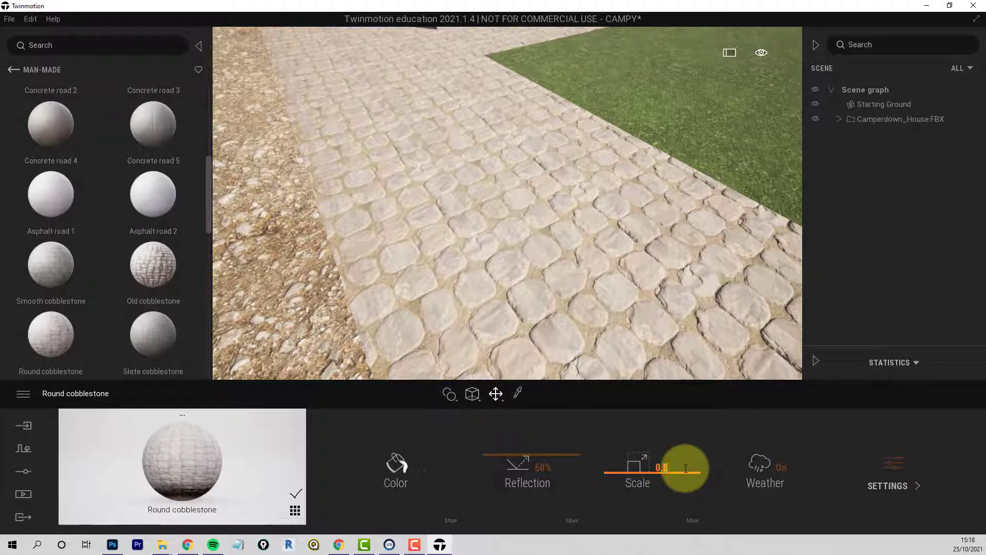
{"action": "type", "text": "5"}
{"action": "key", "text": "Return"}
{"action": "left_click", "coordinate": [646, 219]}
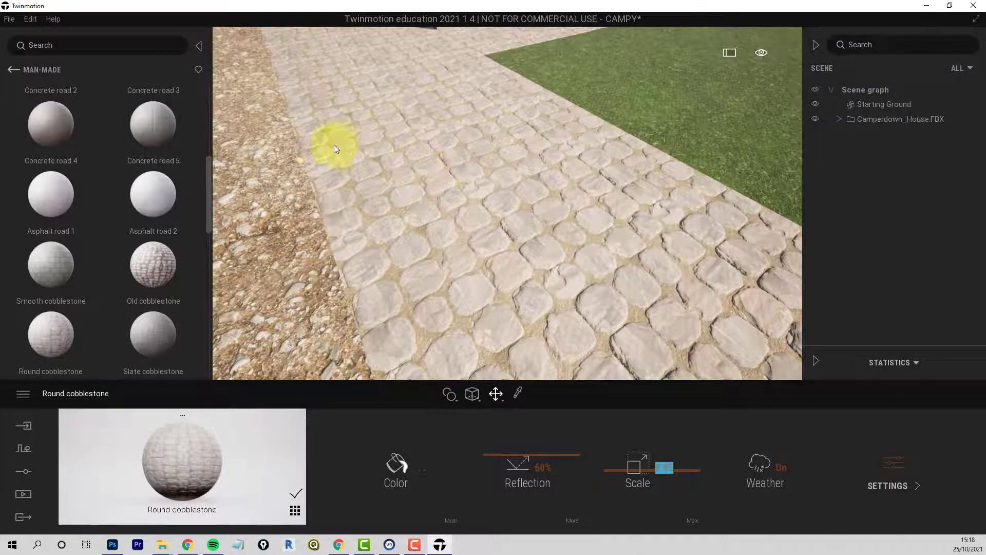
- Apply the Asphalt 1 material to the road beyond the house and set its scale to 1.17
{"action": "scroll", "coordinate": [573, 265], "scroll_direction": "down", "scroll_amount": 10}
{"action": "right_click_drag", "start_coordinate": [658, 233], "coordinate": [658, 233]}
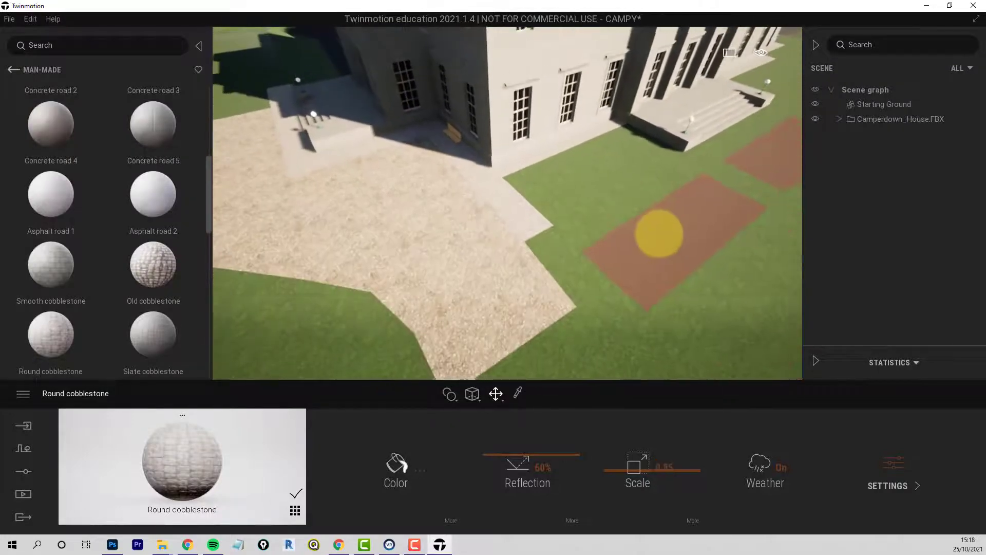
{"action": "middle_click_drag", "start_coordinate": [659, 233], "coordinate": [662, 232]}
{"action": "middle_click_drag", "start_coordinate": [744, 203], "coordinate": [744, 202]}
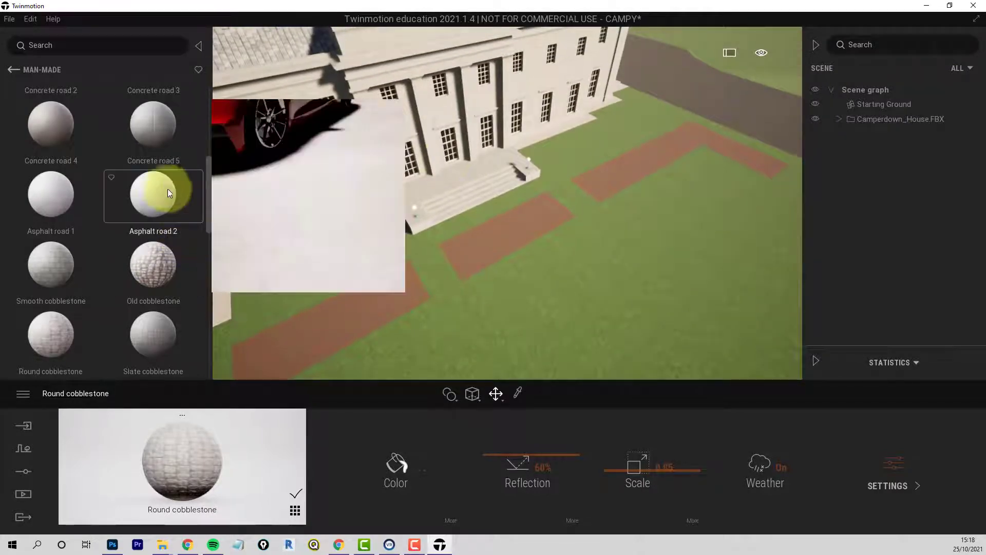
{"action": "left_click_drag", "start_coordinate": [208, 183], "coordinate": [206, 100]}
{"action": "left_click_drag", "start_coordinate": [46, 114], "coordinate": [712, 104]}
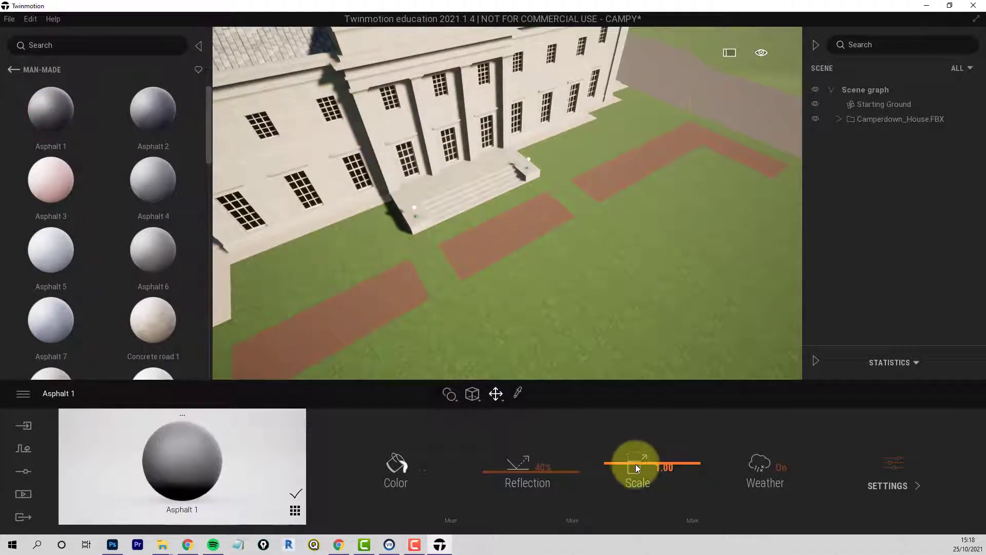
{"action": "mouse_move", "coordinate": [635, 464]}
{"action": "left_mouse_down"}
{"action": "mouse_move", "coordinate": [638, 414]}
{"action": "mouse_move", "coordinate": [642, 462]}
{"action": "left_mouse_up"}
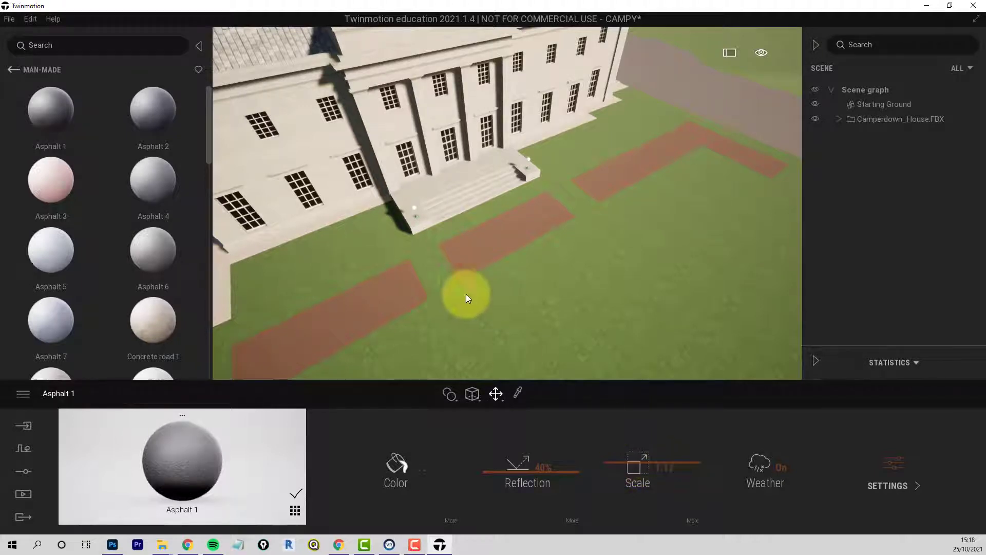
- Try the natural Forest ground 1 material on the red planting beds before the portico, and replace it with Grassy ground
{"action": "left_click", "coordinate": [10, 69]}
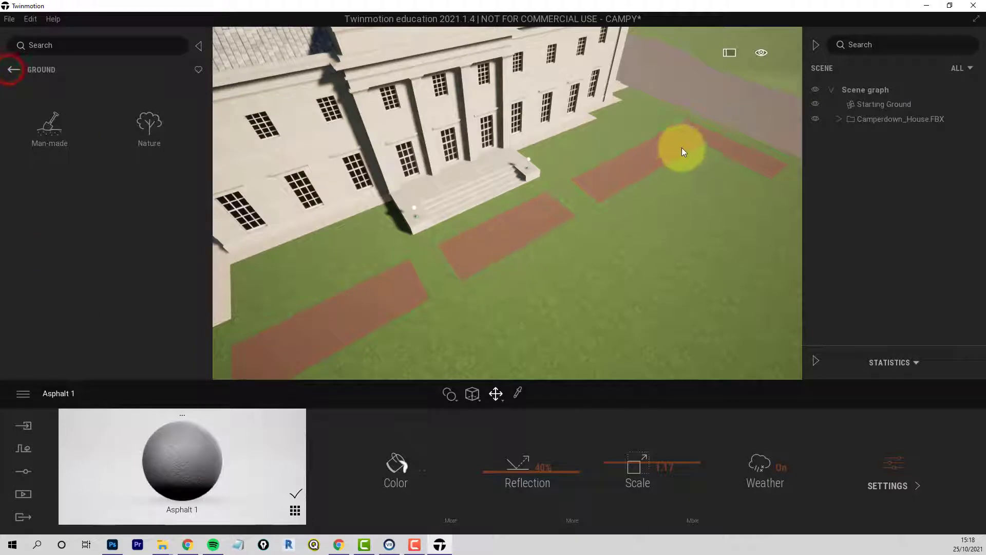
{"action": "left_click", "coordinate": [143, 128]}
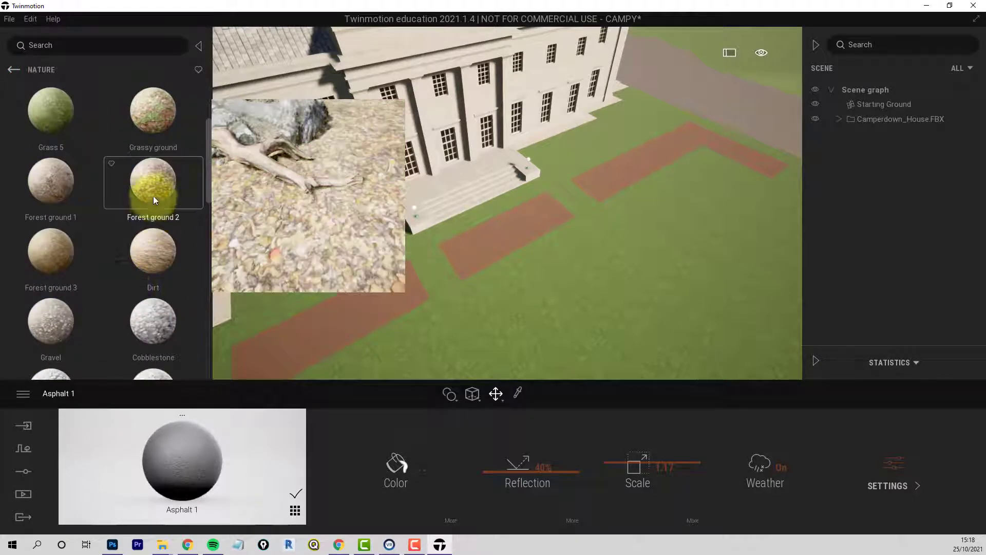
{"action": "scroll", "coordinate": [118, 277], "scroll_direction": "down", "scroll_amount": 1}
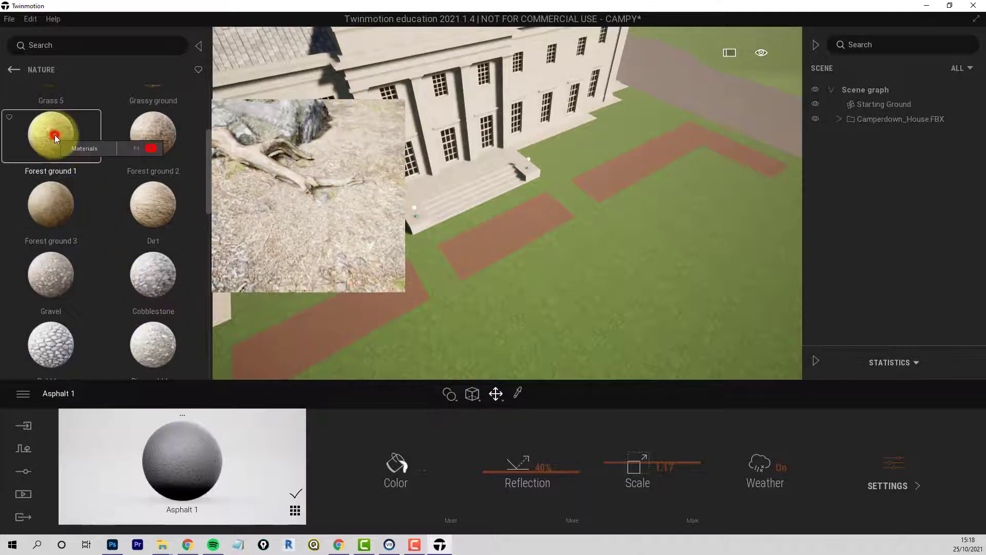
{"action": "mouse_move", "coordinate": [54, 134]}
{"action": "left_mouse_down"}
{"action": "mouse_move", "coordinate": [357, 292]}
{"action": "mouse_move", "coordinate": [393, 300]}
{"action": "left_mouse_up"}
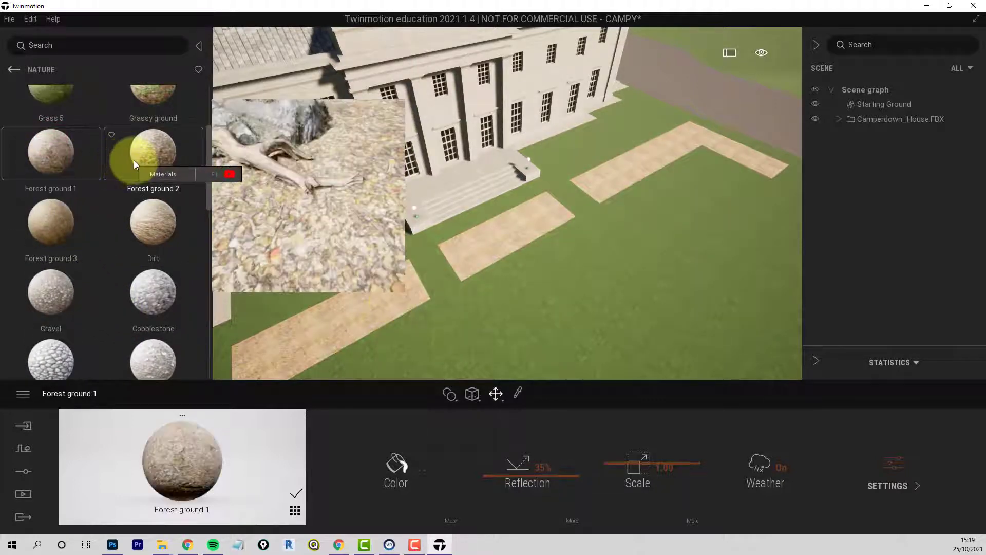
{"action": "mouse_move", "coordinate": [158, 95]}
{"action": "left_mouse_down"}
{"action": "mouse_move", "coordinate": [343, 323]}
{"action": "mouse_move", "coordinate": [360, 328]}
{"action": "left_mouse_up"}
- Set the reflection of the planting beds' Grassy ground material to 0%, leaving its colour untouched
{"action": "scroll", "coordinate": [461, 310], "scroll_direction": "down", "scroll_amount": 2}
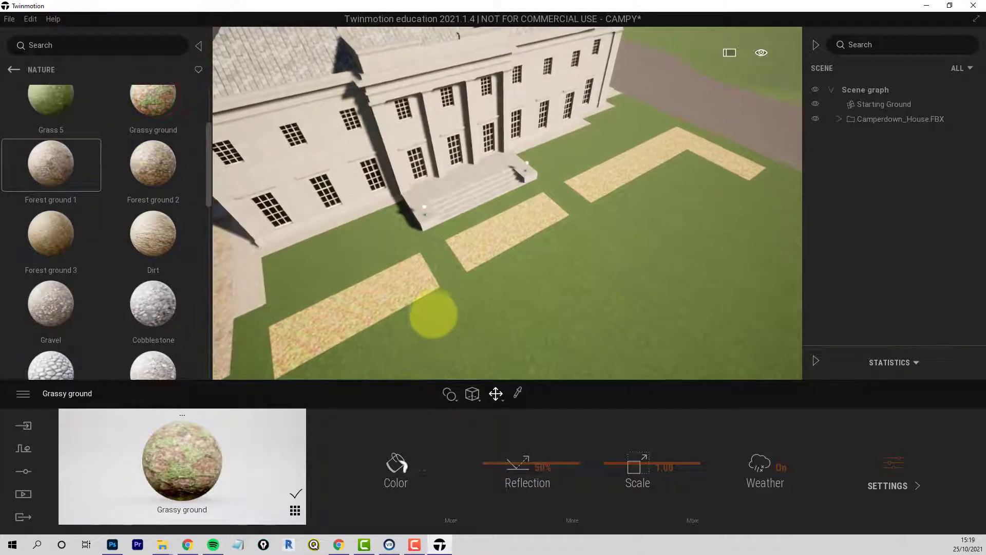
{"action": "middle_click_drag", "start_coordinate": [433, 315], "coordinate": [457, 273]}
{"action": "left_click", "coordinate": [418, 471]}
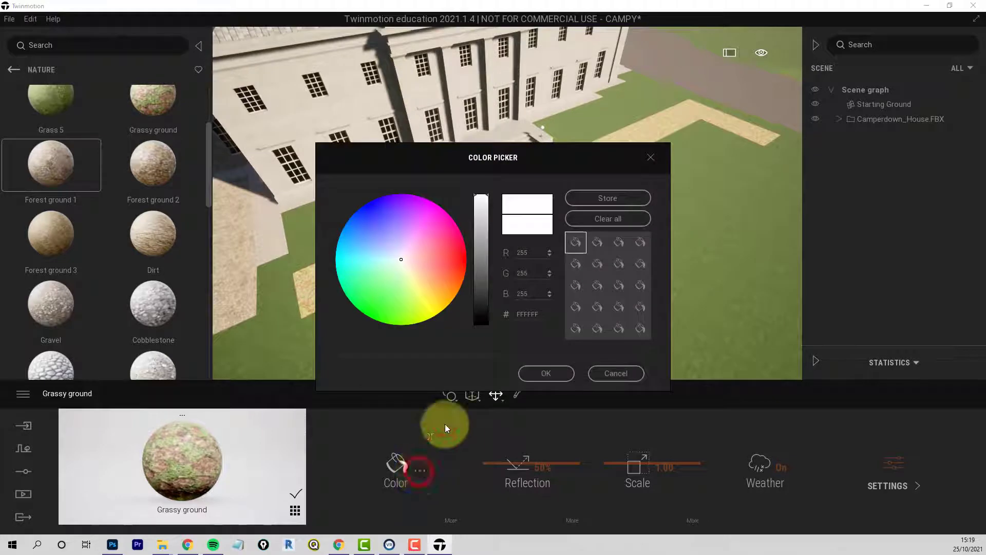
{"action": "left_click", "coordinate": [624, 373]}
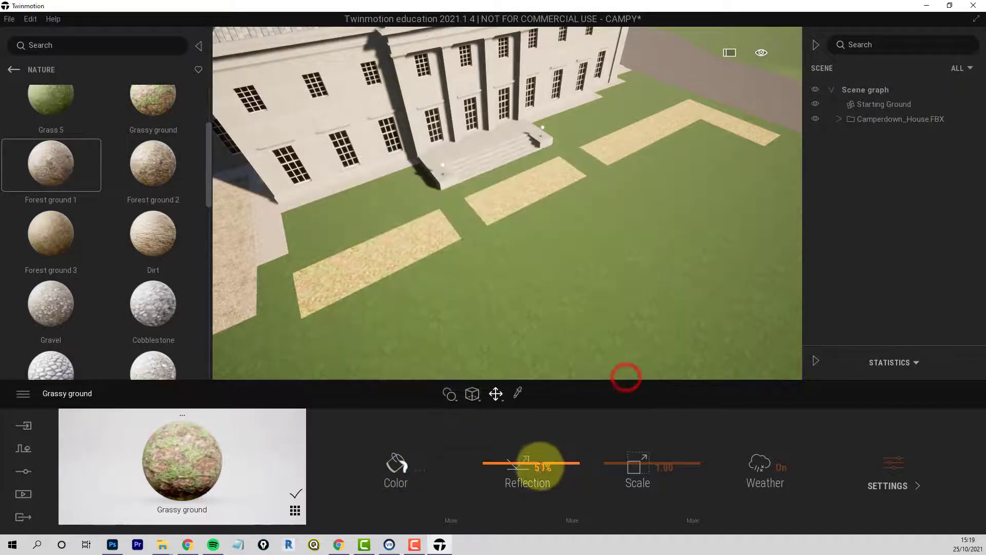
{"action": "left_click_drag", "start_coordinate": [522, 464], "coordinate": [521, 528]}
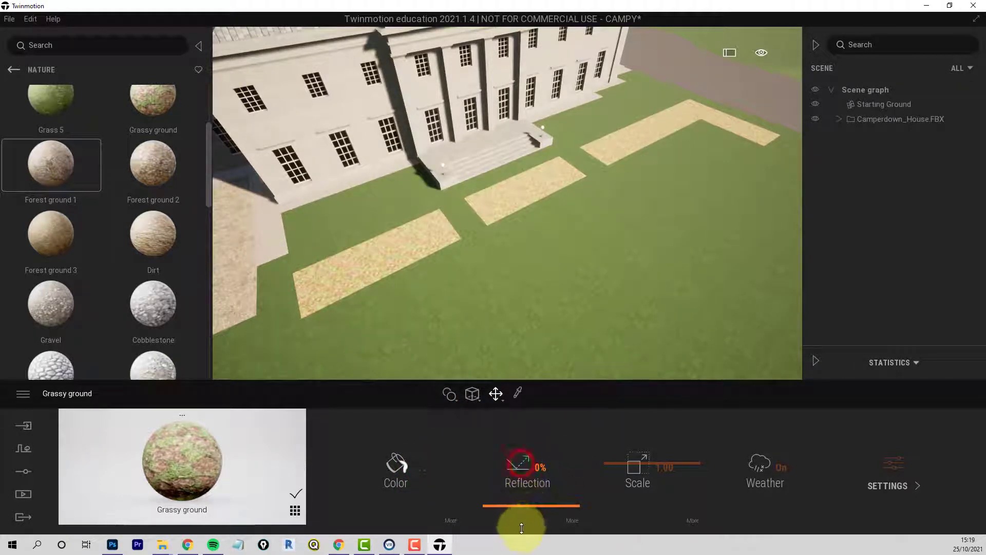
- Sample the lawn, road and forecourt materials to check their reflection, and lower the road asphalt's reflection to the minimum
{"action": "left_click", "coordinate": [518, 393]}
{"action": "left_click", "coordinate": [528, 325]}
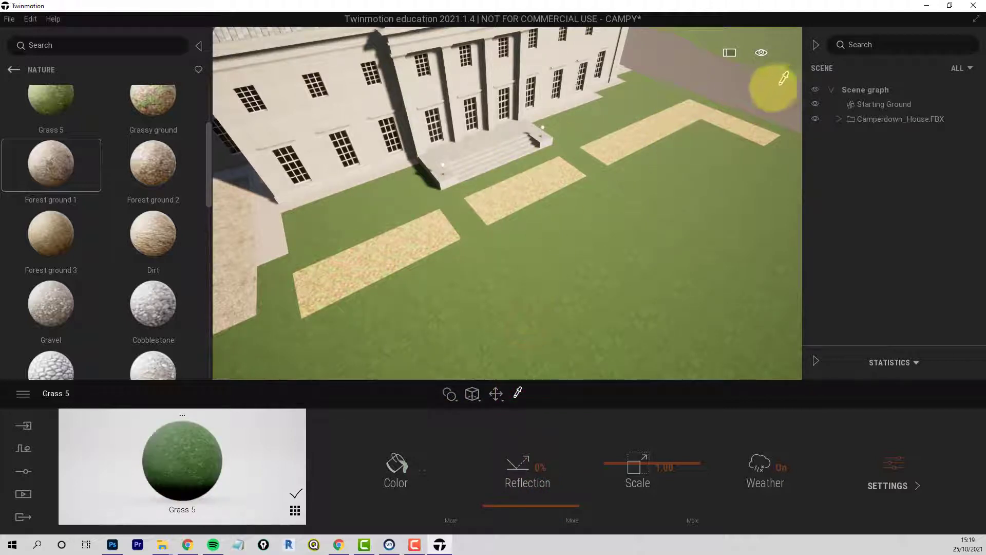
{"action": "left_click", "coordinate": [741, 91]}
{"action": "left_click_drag", "start_coordinate": [513, 472], "coordinate": [512, 521]}
{"action": "left_click", "coordinate": [221, 268]}
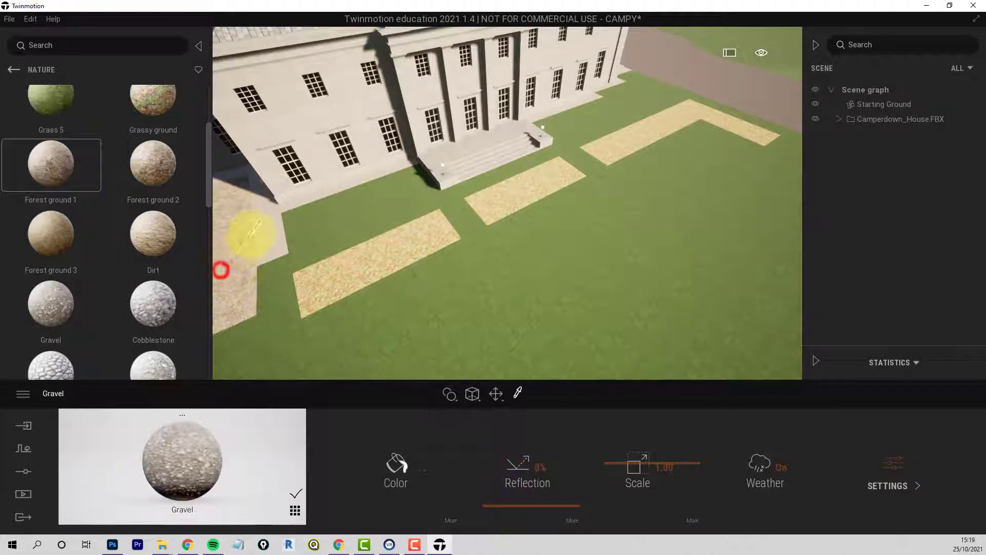
- Set the reflection of the Round cobblestone material on the paving beside the house to 0%
{"action": "left_click", "coordinate": [273, 235]}
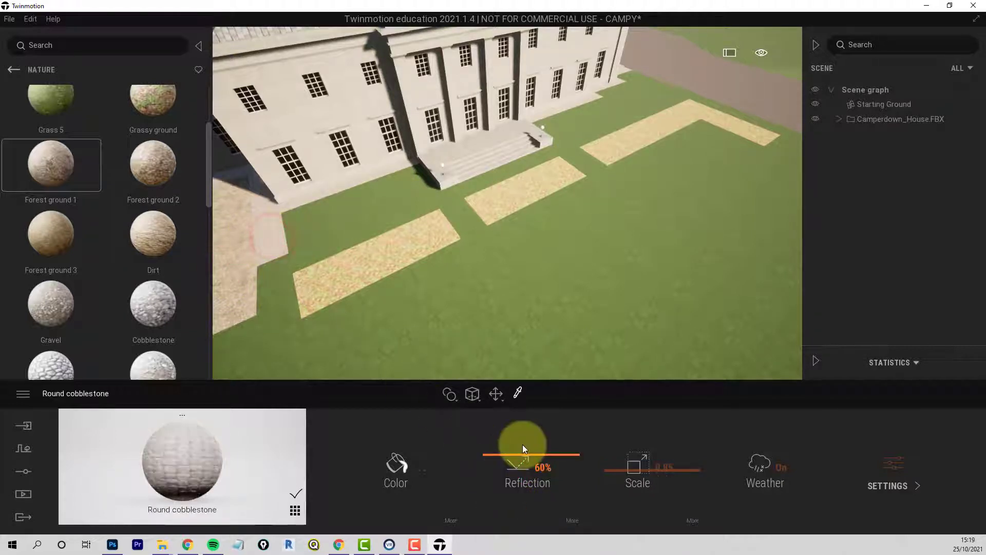
{"action": "left_click_drag", "start_coordinate": [516, 454], "coordinate": [508, 526]}
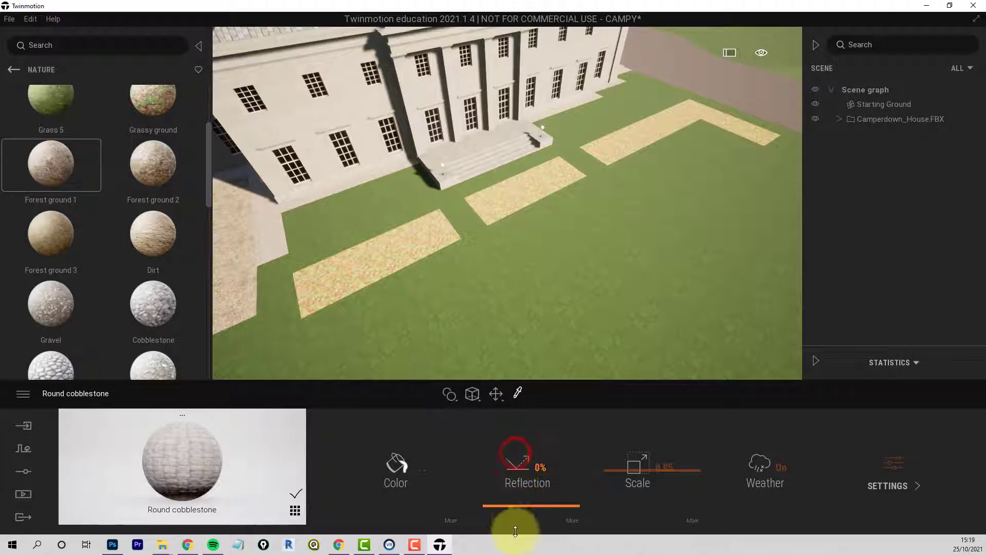
- Darken the colour of the planting beds' Grassy ground material to a neutral grey of RGB 91, 91, 91
{"action": "left_click", "coordinate": [375, 264]}
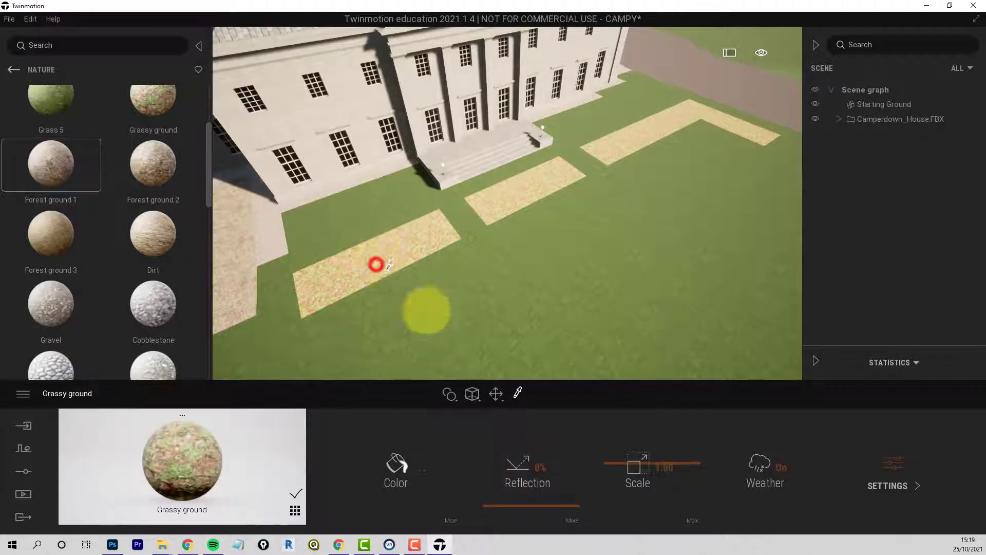
{"action": "left_click", "coordinate": [417, 471]}
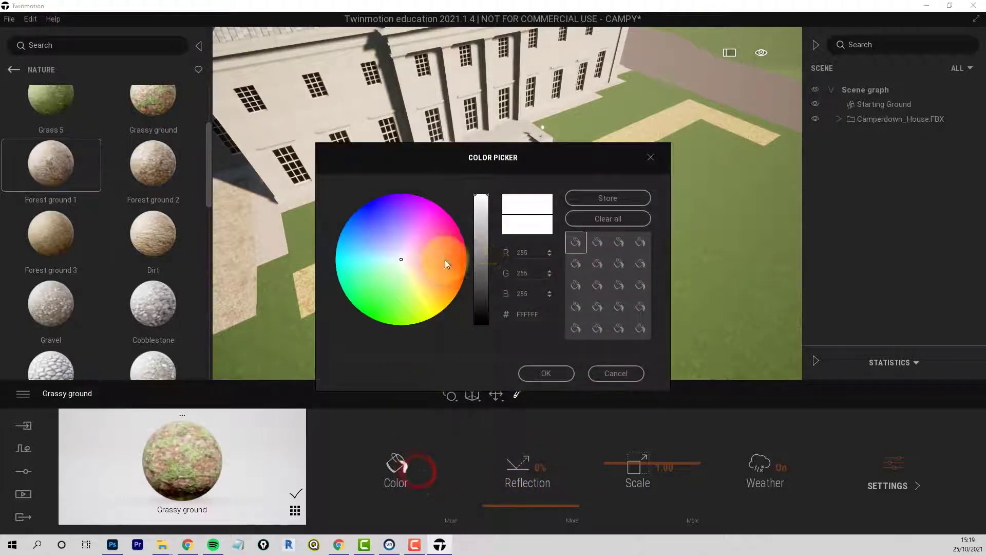
{"action": "left_click_drag", "start_coordinate": [490, 198], "coordinate": [494, 291]}
{"action": "left_click", "coordinate": [564, 387]}
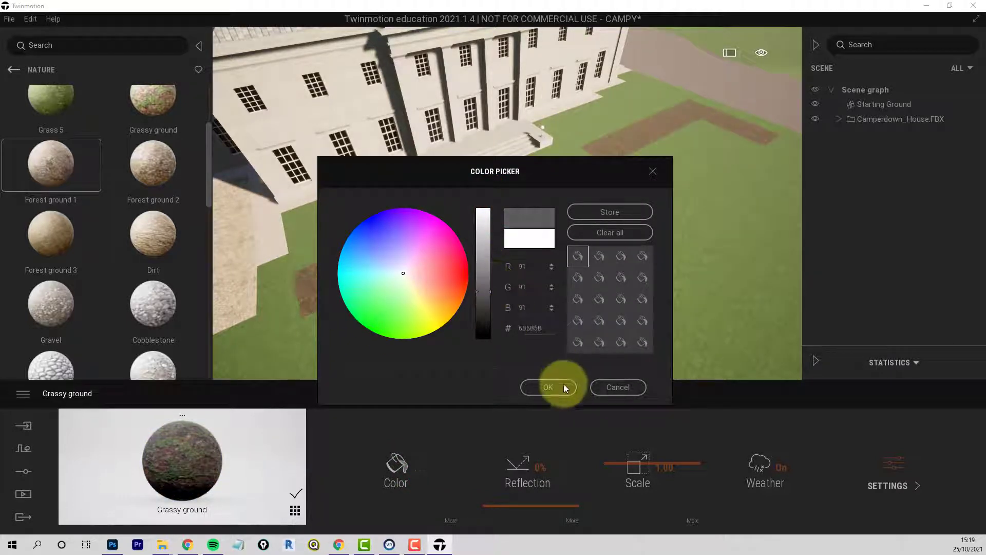
{"action": "left_click", "coordinate": [552, 389]}
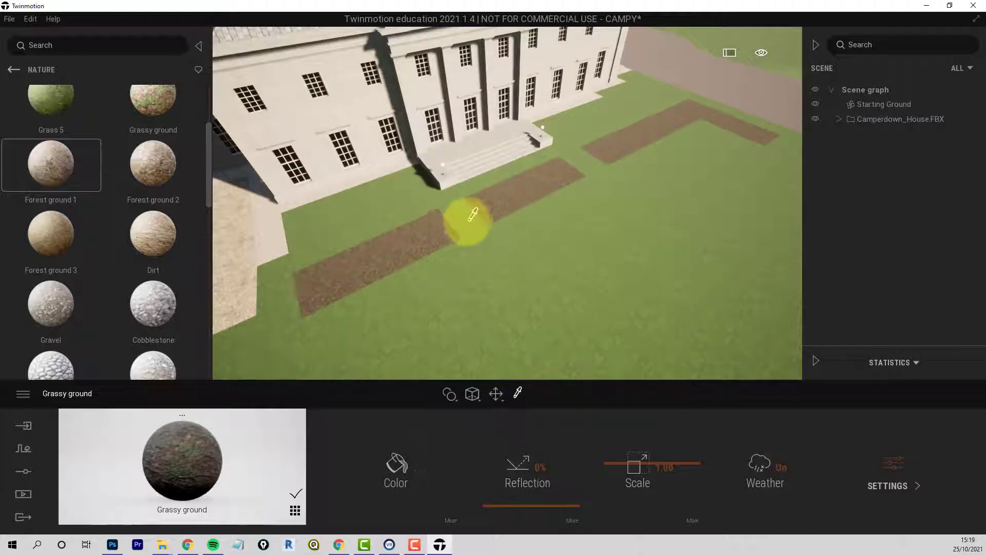
- Save the scene with the updated ground materials under its existing file name
{"action": "middle_click_drag", "start_coordinate": [464, 220], "coordinate": [490, 230]}
{"action": "scroll", "coordinate": [476, 224], "scroll_direction": "down", "scroll_amount": 5}
{"action": "middle_click_drag", "start_coordinate": [489, 229], "coordinate": [500, 247]}
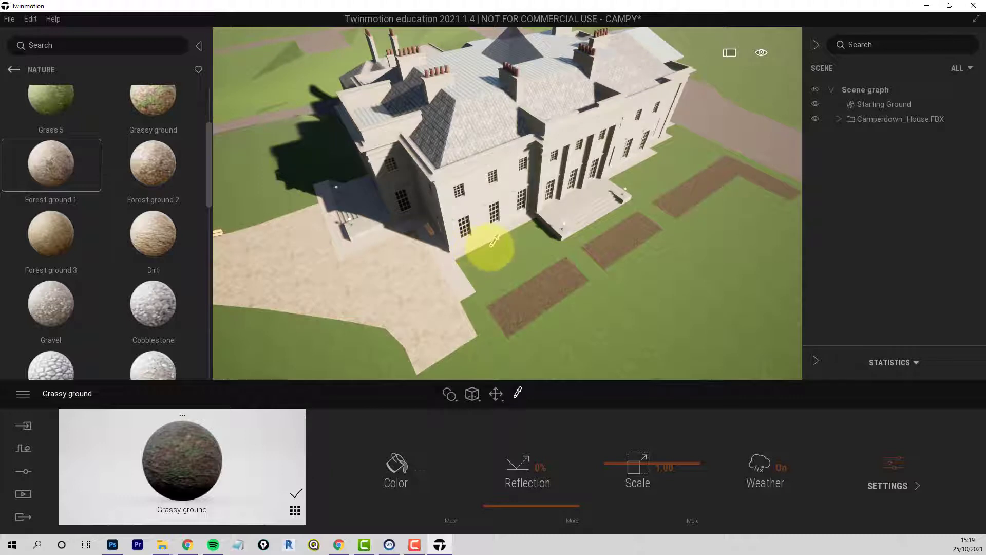
{"action": "middle_click_drag", "start_coordinate": [491, 248], "coordinate": [498, 289]}
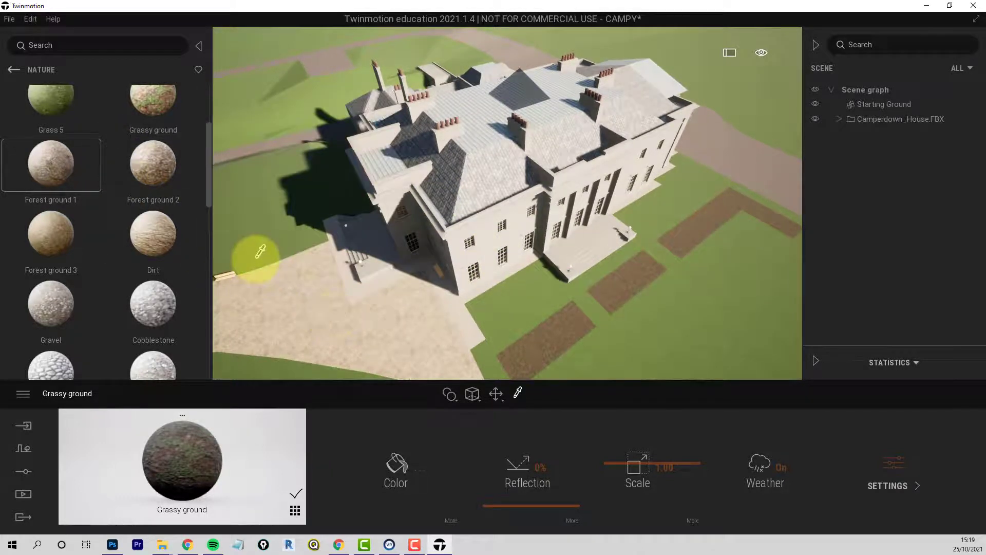
{"action": "left_click", "coordinate": [8, 20]}
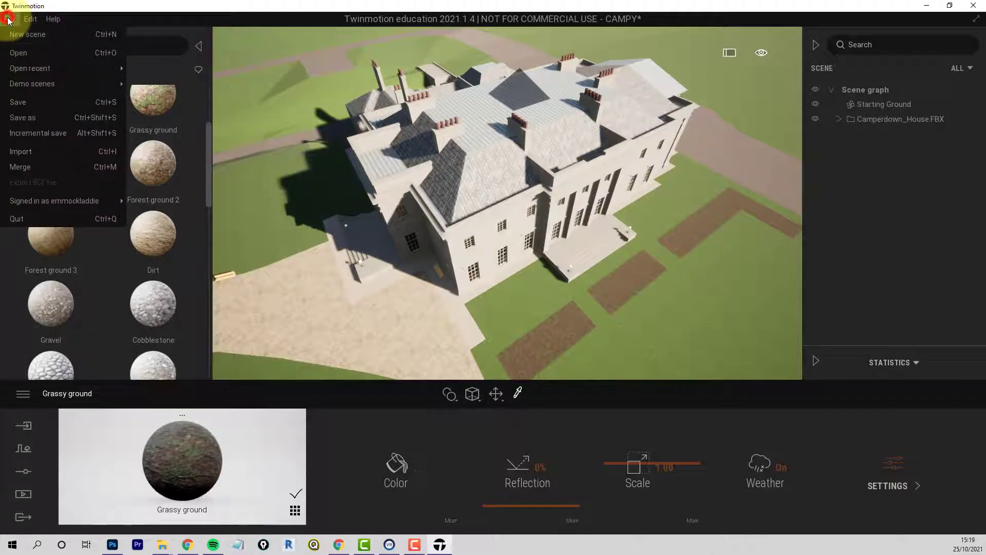
{"action": "left_click", "coordinate": [15, 103]}
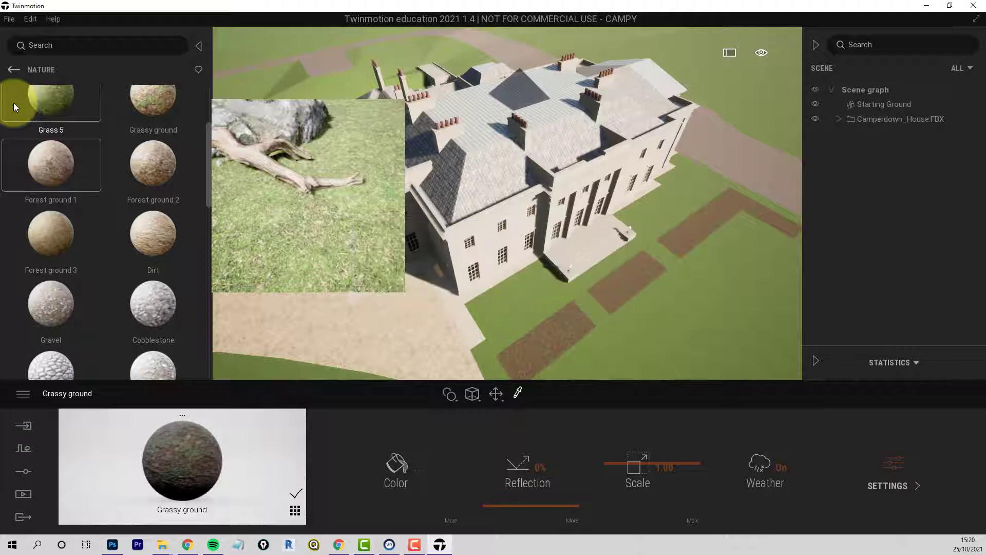
- Switch the viewport from perspective to the top view, framing the house with its surrounding lawns and roads
{"action": "left_click_drag", "start_coordinate": [14, 102], "coordinate": [537, 256]}
{"action": "scroll", "coordinate": [494, 230], "scroll_direction": "down", "scroll_amount": 4}
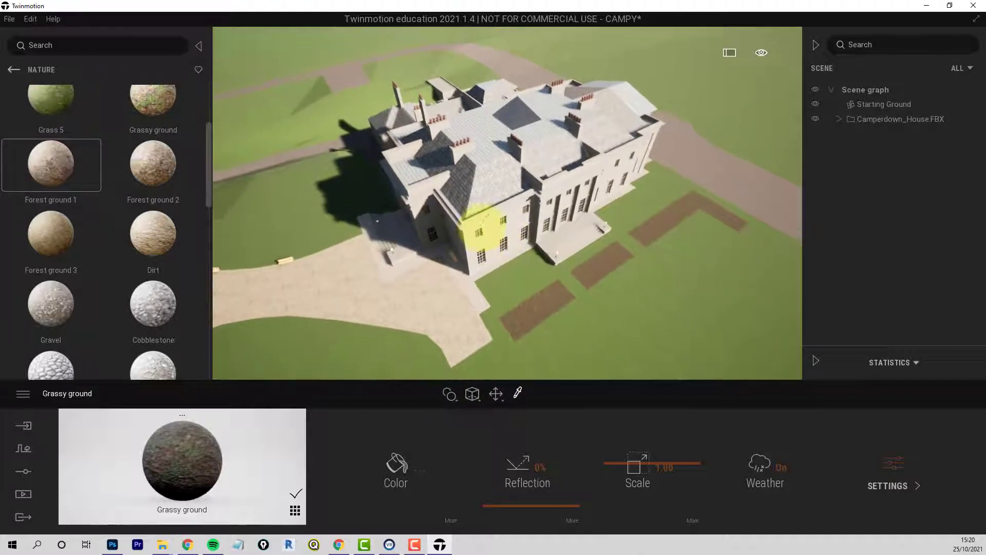
{"action": "middle_click_drag", "start_coordinate": [481, 228], "coordinate": [482, 226]}
{"action": "left_click_drag", "start_coordinate": [481, 226], "coordinate": [617, 242]}
{"action": "left_click_drag", "start_coordinate": [544, 267], "coordinate": [482, 354]}
{"action": "left_click_drag", "start_coordinate": [469, 282], "coordinate": [403, 258]}
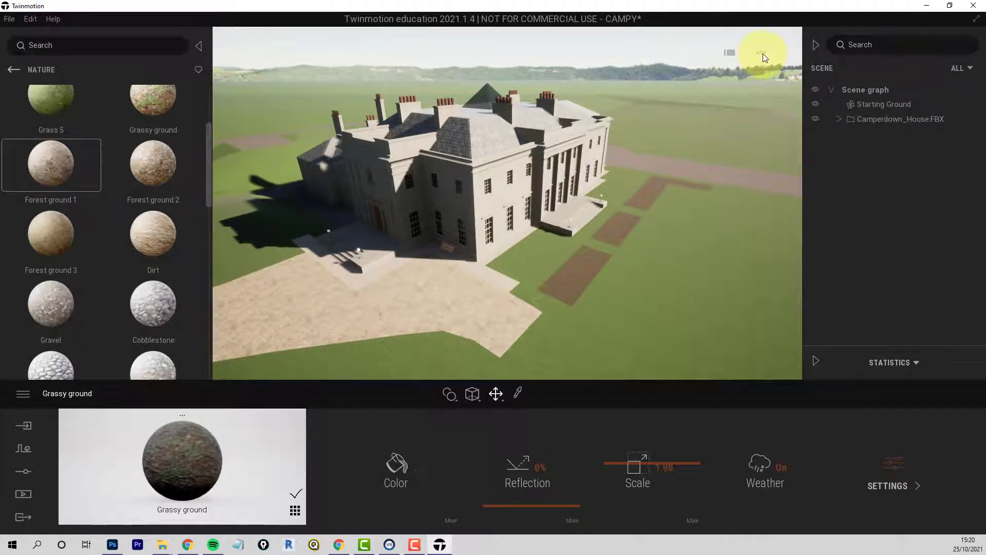
{"action": "left_click", "coordinate": [762, 52]}
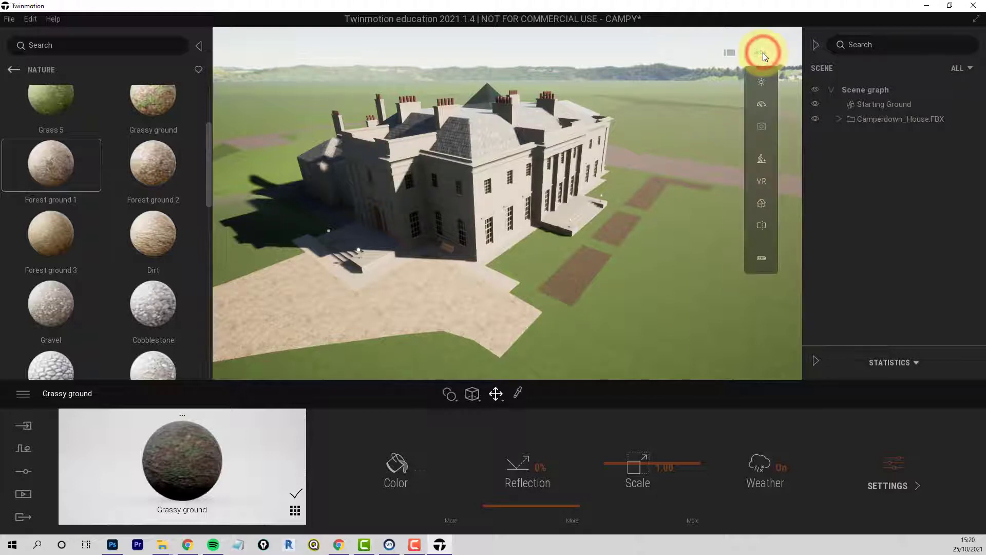
{"action": "left_click", "coordinate": [761, 203]}
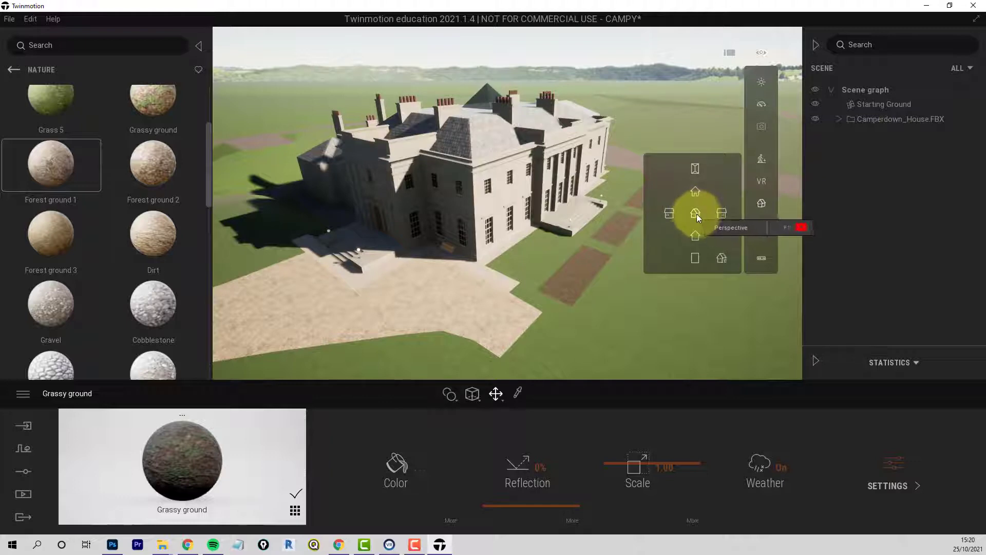
{"action": "left_click", "coordinate": [694, 168]}
{"action": "scroll", "coordinate": [469, 207], "scroll_direction": "down", "scroll_amount": 5}
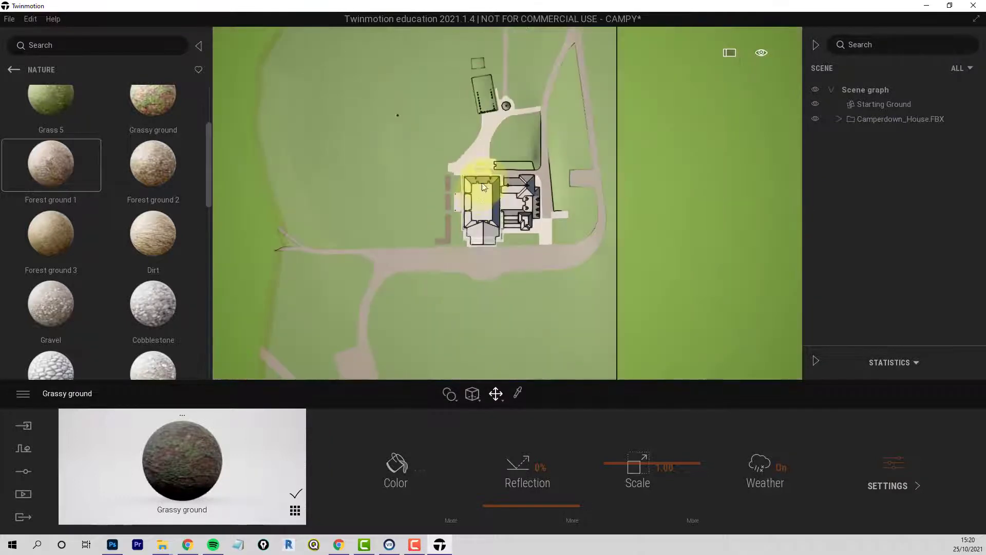
{"action": "scroll", "coordinate": [431, 184], "scroll_direction": "up", "scroll_amount": 2}
{"action": "middle_click_drag", "start_coordinate": [432, 183], "coordinate": [444, 145]}
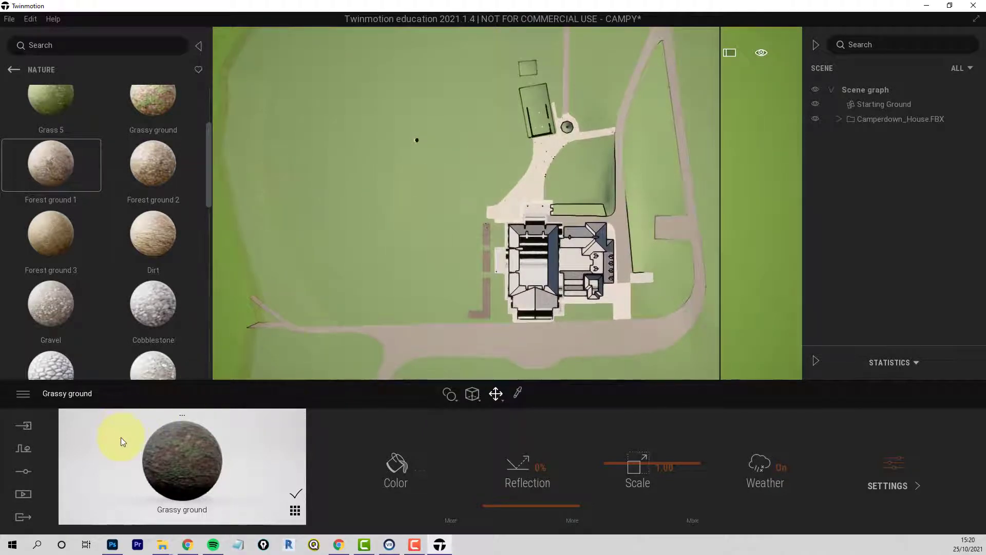
- Start Vegetation paint and add the Katsura tree, Japanese white larch and Koyama spruce to its planting palette
{"action": "left_click", "coordinate": [20, 448]}
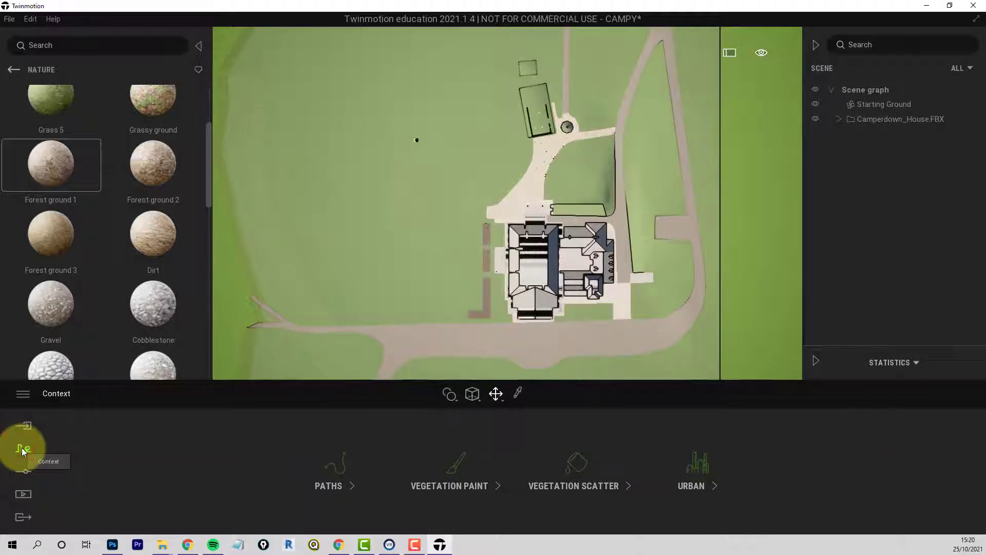
{"action": "left_click", "coordinate": [454, 486]}
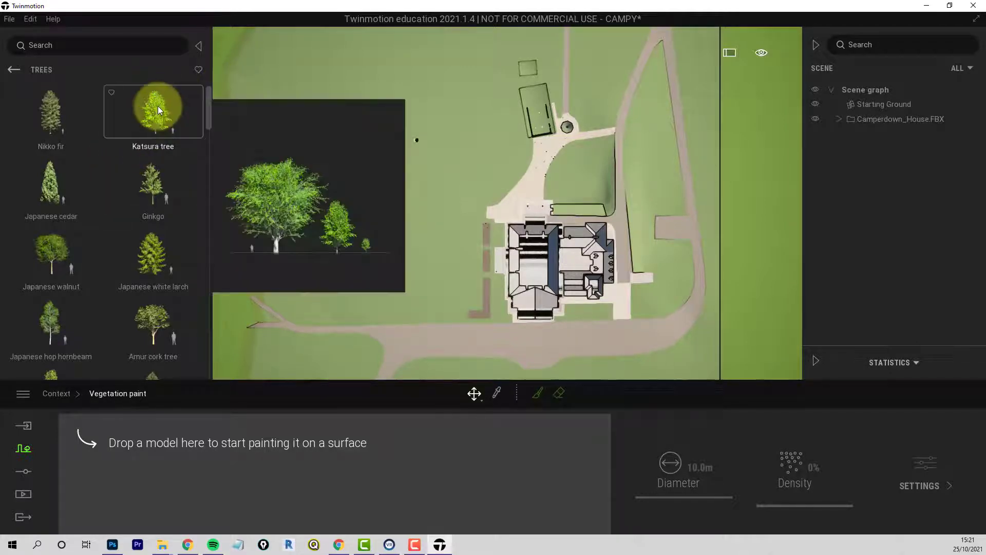
{"action": "left_click_drag", "start_coordinate": [158, 106], "coordinate": [143, 488]}
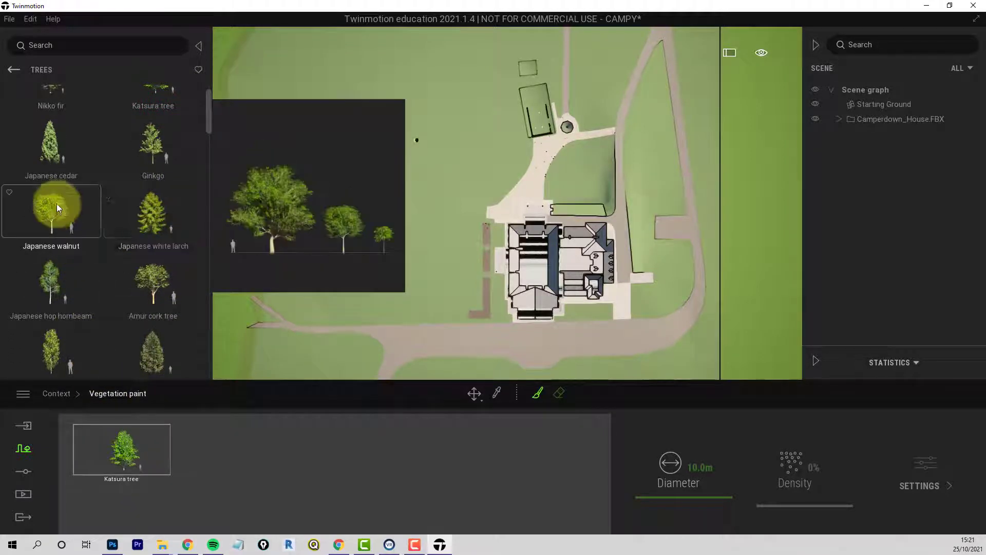
{"action": "left_click_drag", "start_coordinate": [152, 210], "coordinate": [202, 454]}
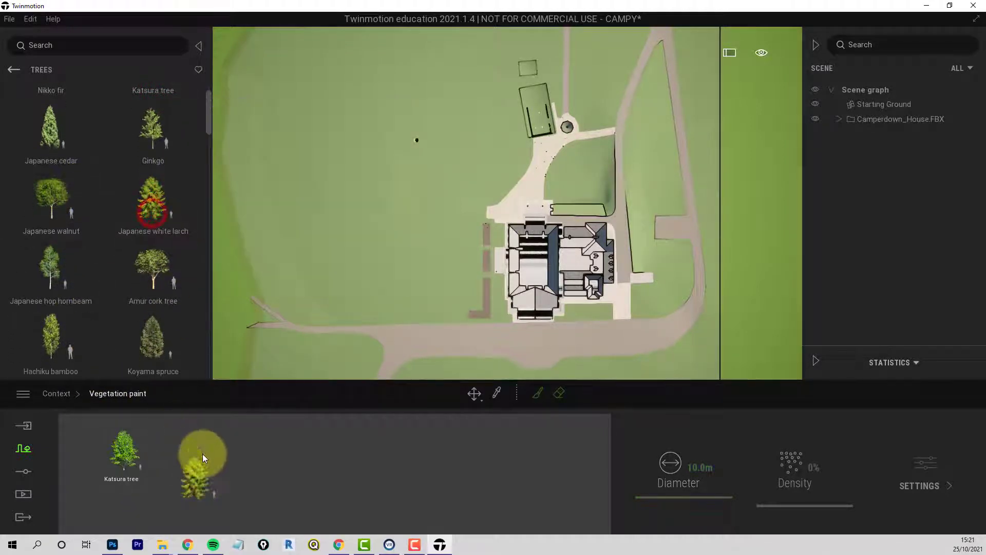
{"action": "scroll", "coordinate": [124, 267], "scroll_direction": "down", "scroll_amount": 1}
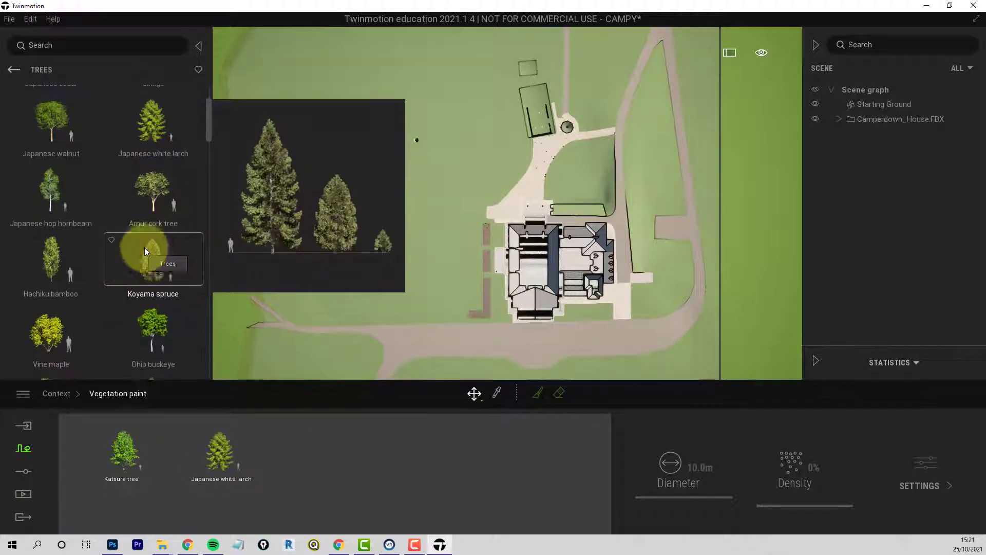
{"action": "left_click_drag", "start_coordinate": [147, 252], "coordinate": [307, 464]}
{"action": "scroll", "coordinate": [84, 293], "scroll_direction": "down", "scroll_amount": 2}
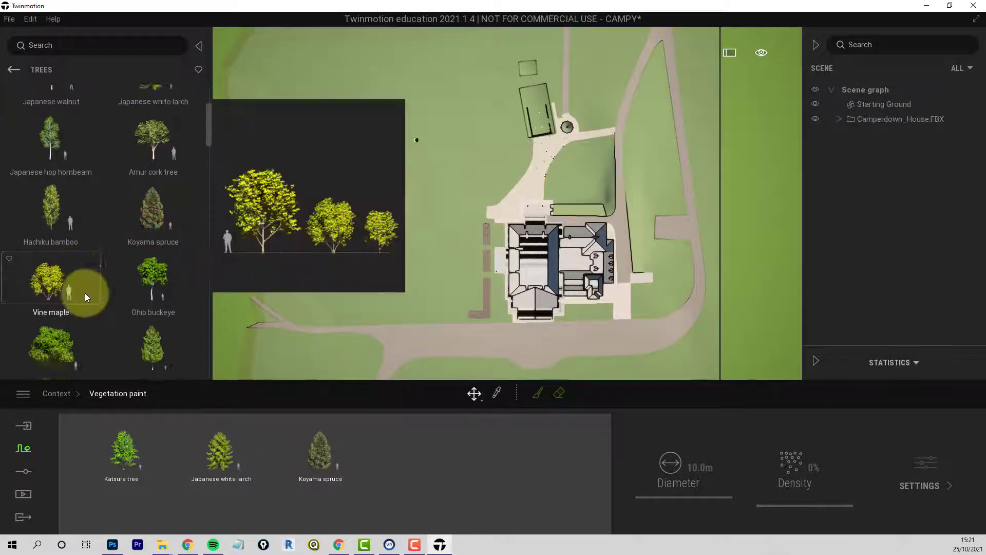
- Add the Southern catalpa and Pecan trees to the vegetation paint set
{"action": "left_click_drag", "start_coordinate": [42, 263], "coordinate": [414, 458]}
{"action": "scroll", "coordinate": [110, 275], "scroll_direction": "down", "scroll_amount": 3}
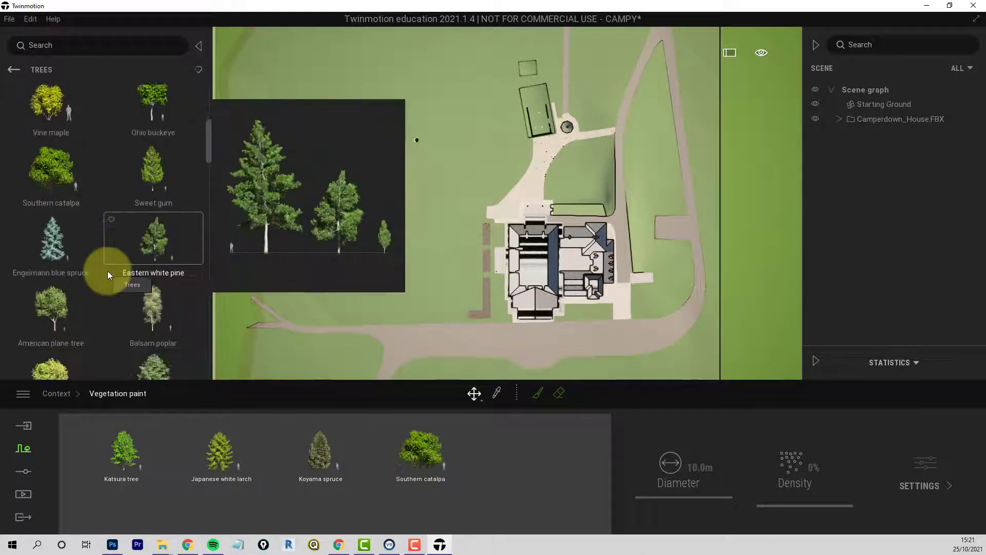
{"action": "scroll", "coordinate": [102, 280], "scroll_direction": "down", "scroll_amount": 3}
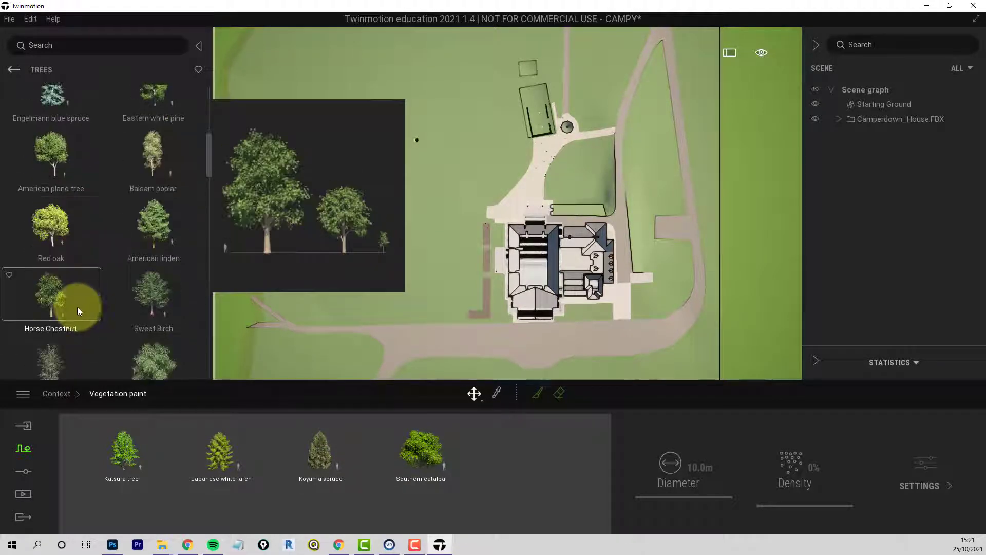
{"action": "scroll", "coordinate": [100, 304], "scroll_direction": "down", "scroll_amount": 1}
{"action": "mouse_move", "coordinate": [151, 321]}
{"action": "left_mouse_down"}
{"action": "mouse_move", "coordinate": [514, 479]}
{"action": "mouse_move", "coordinate": [528, 455]}
{"action": "mouse_move", "coordinate": [516, 458]}
{"action": "mouse_move", "coordinate": [509, 485]}
{"action": "left_mouse_up"}
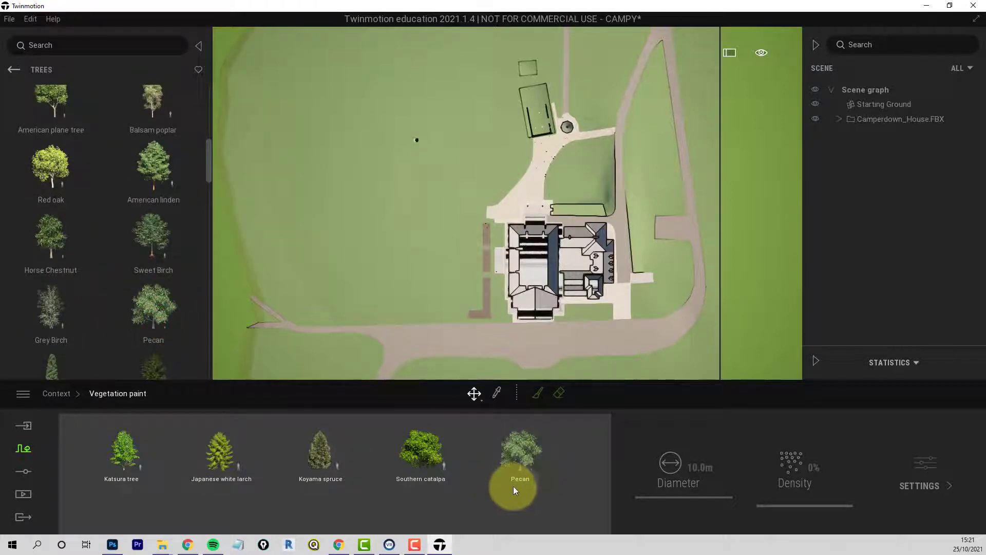
{"action": "left_click", "coordinate": [514, 492]}
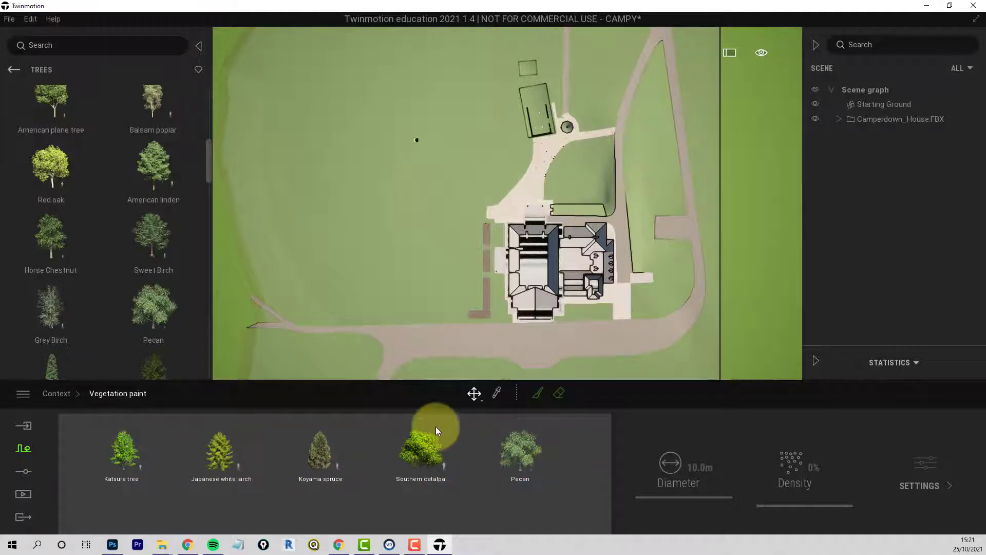
- Activate vegetation painting with all five tree species and set the brush diameter to 22 m
{"action": "left_click", "coordinate": [538, 394]}
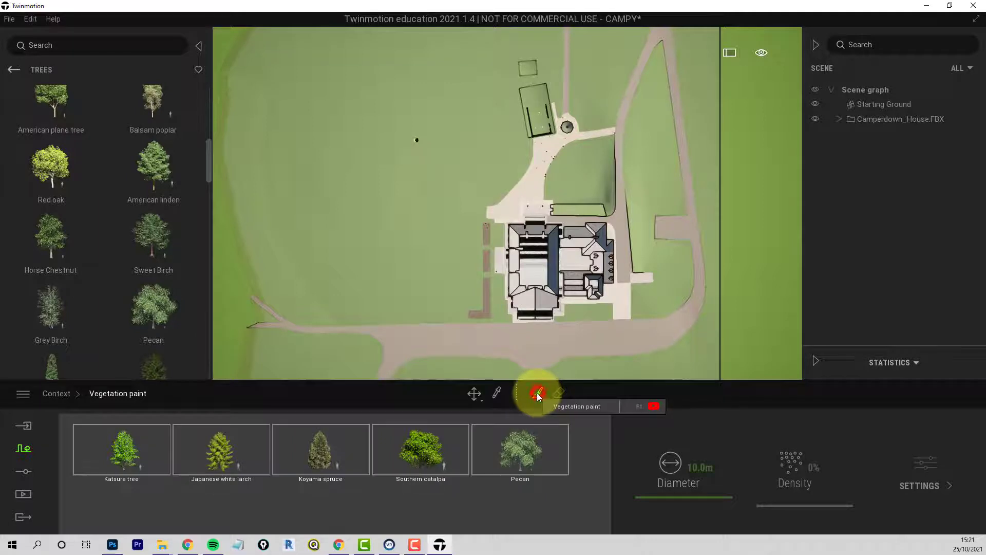
{"action": "left_click", "coordinate": [659, 498]}
{"action": "left_click_drag", "start_coordinate": [659, 500], "coordinate": [660, 486]}
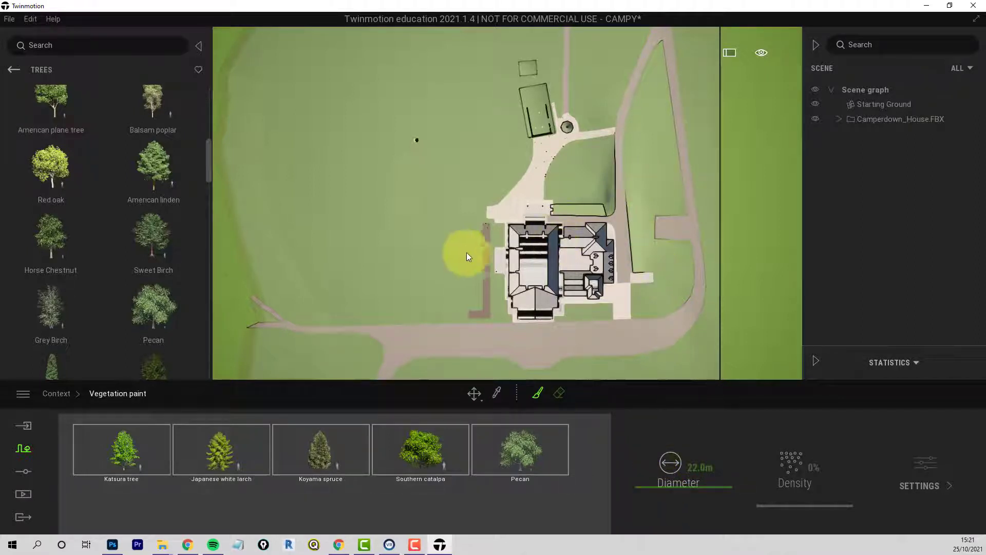
- Paint a belt of trees along the curved outer edge of the lawn and another on the strip between the house and the outer drive
{"action": "scroll", "coordinate": [368, 226], "scroll_direction": "down", "scroll_amount": 2}
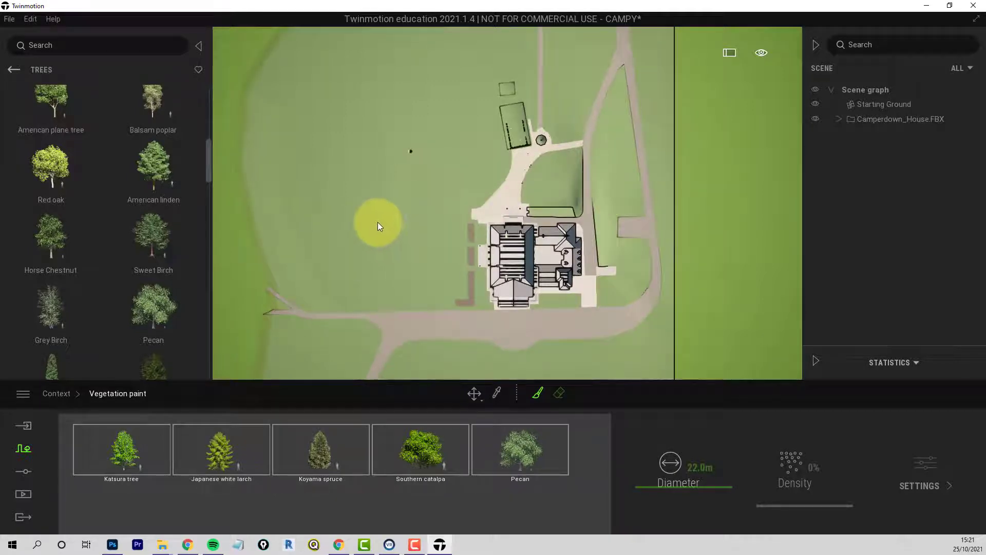
{"action": "middle_click_drag", "start_coordinate": [379, 211], "coordinate": [407, 233]}
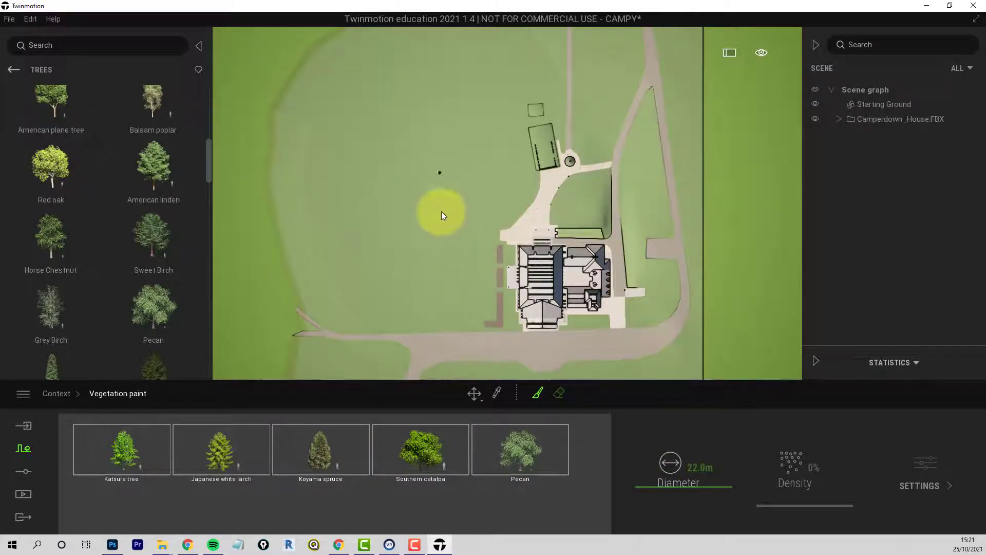
{"action": "mouse_move", "coordinate": [362, 60]}
{"action": "left_mouse_down"}
{"action": "mouse_move", "coordinate": [341, 70]}
{"action": "mouse_move", "coordinate": [323, 113]}
{"action": "mouse_move", "coordinate": [319, 181]}
{"action": "mouse_move", "coordinate": [344, 297]}
{"action": "left_mouse_up"}
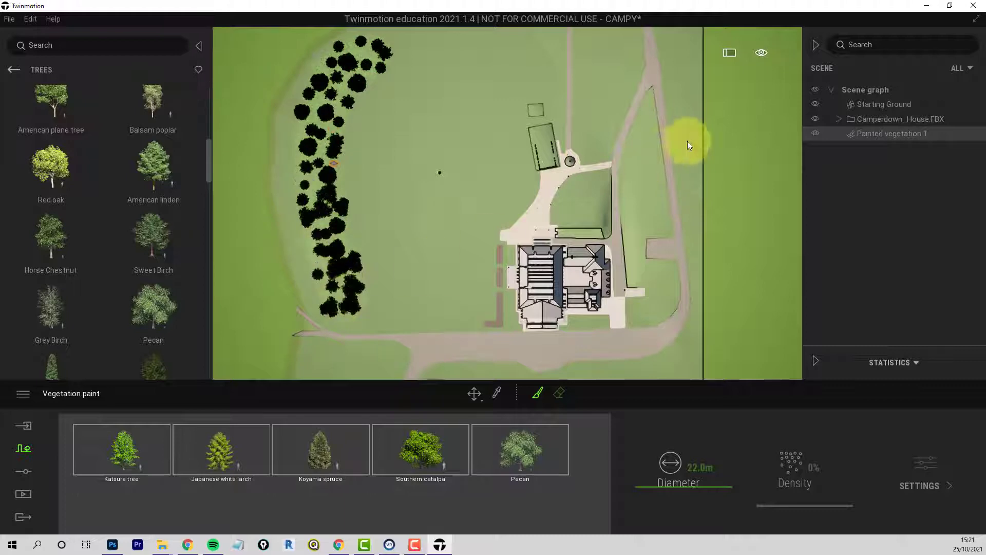
{"action": "left_click_drag", "start_coordinate": [646, 150], "coordinate": [660, 306]}
- Paint trees along the straight site boundary, around the drive in front of the house, and in an arc beyond the lawn's far end
{"action": "scroll", "coordinate": [707, 134], "scroll_direction": "down", "scroll_amount": 6}
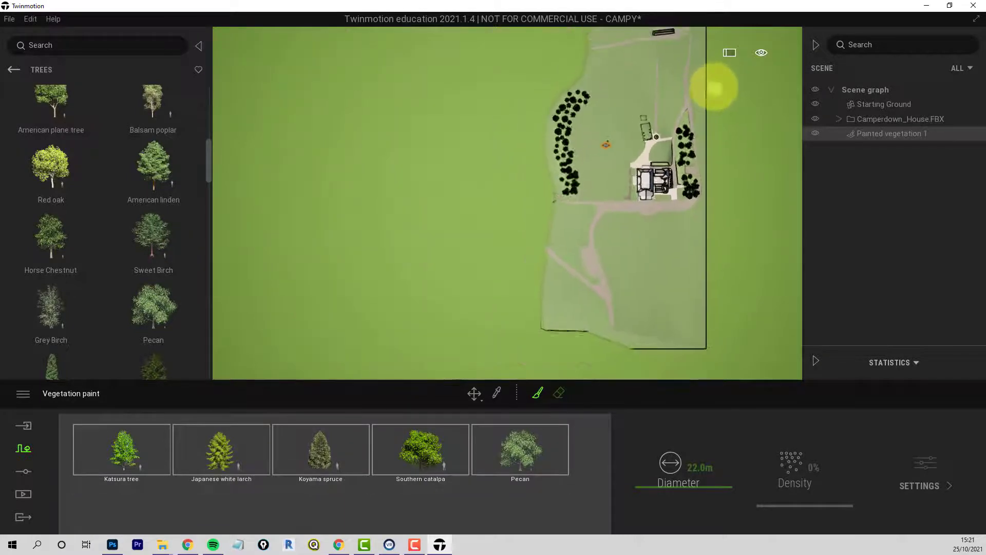
{"action": "left_click_drag", "start_coordinate": [652, 91], "coordinate": [658, 195]}
{"action": "left_click_drag", "start_coordinate": [664, 248], "coordinate": [634, 264]}
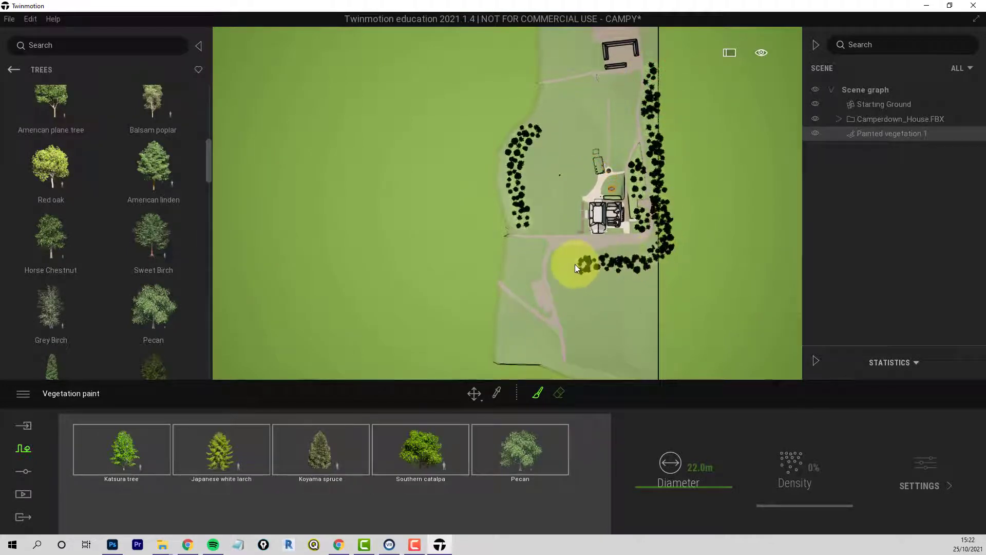
{"action": "mouse_move", "coordinate": [575, 264]}
{"action": "left_mouse_down"}
{"action": "mouse_move", "coordinate": [487, 239]}
{"action": "mouse_move", "coordinate": [475, 209]}
{"action": "left_mouse_up"}
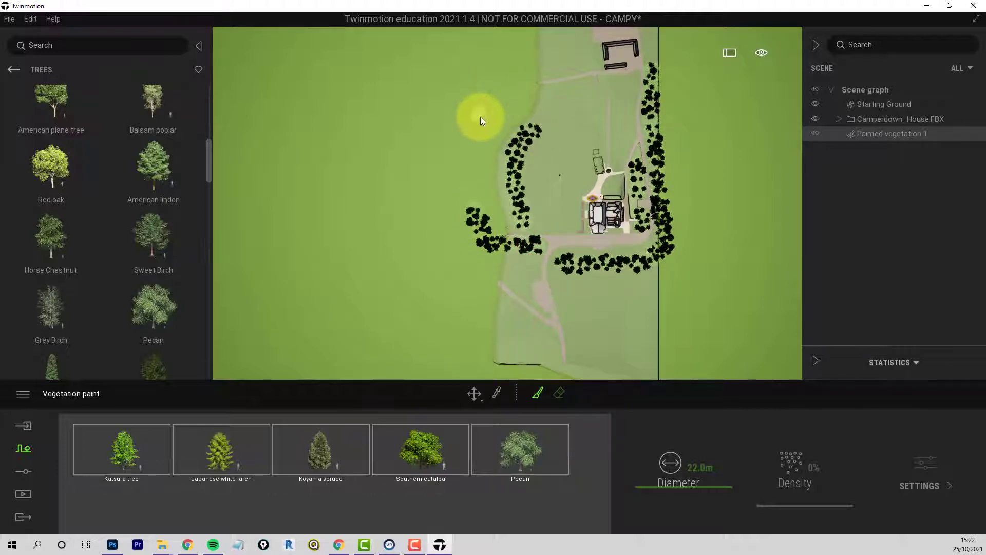
{"action": "mouse_move", "coordinate": [480, 115]}
{"action": "left_mouse_down"}
{"action": "mouse_move", "coordinate": [545, 103]}
{"action": "mouse_move", "coordinate": [574, 132]}
{"action": "left_mouse_up"}
- Paint trees along the straight path behind the round pavilion and on the grass beside the U-shaped outbuilding
{"action": "scroll", "coordinate": [596, 123], "scroll_direction": "up", "scroll_amount": 5}
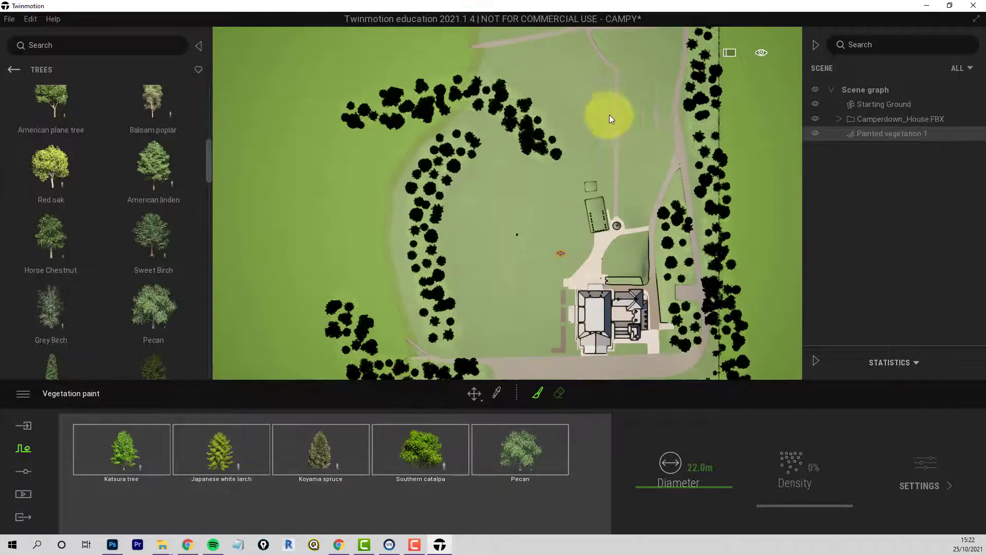
{"action": "mouse_move", "coordinate": [630, 219]}
{"action": "left_mouse_down"}
{"action": "mouse_move", "coordinate": [631, 41]}
{"action": "mouse_move", "coordinate": [635, 63]}
{"action": "left_mouse_up"}
{"action": "scroll", "coordinate": [634, 63], "scroll_direction": "down", "scroll_amount": 4}
{"action": "middle_click_drag", "start_coordinate": [635, 72], "coordinate": [620, 44]}
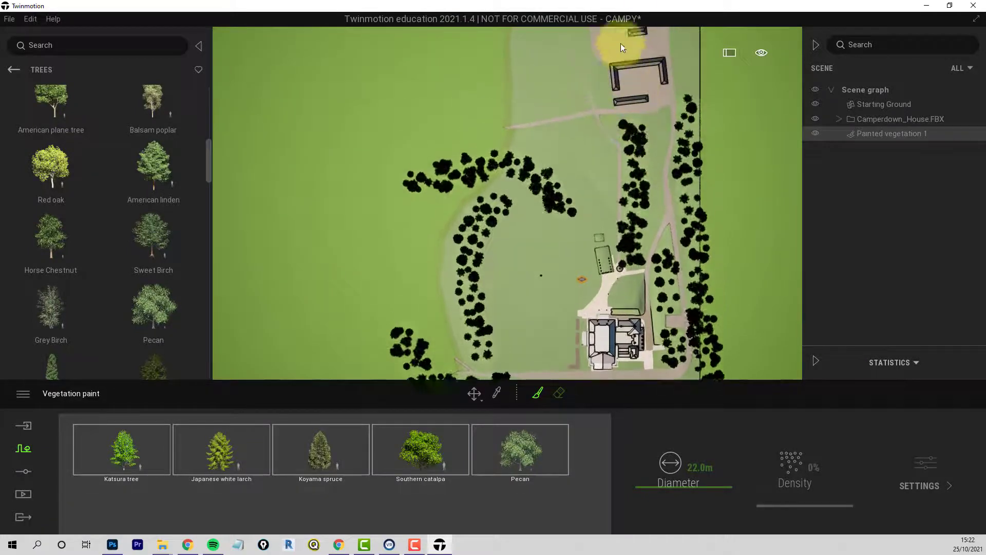
{"action": "left_click_drag", "start_coordinate": [573, 110], "coordinate": [550, 65]}
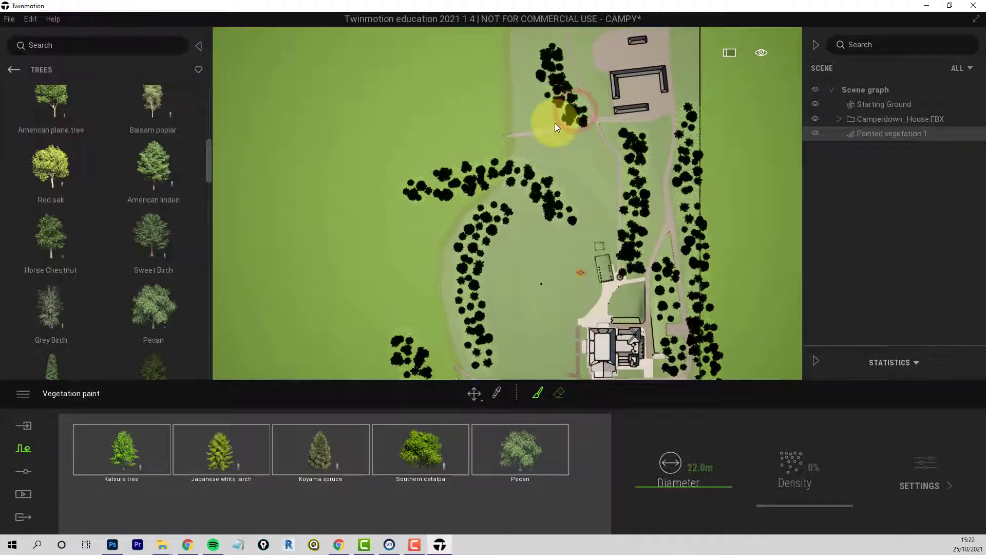
- Switch the viewport from the top view to the perspective view
{"action": "middle_click_drag", "start_coordinate": [605, 344], "coordinate": [584, 288]}
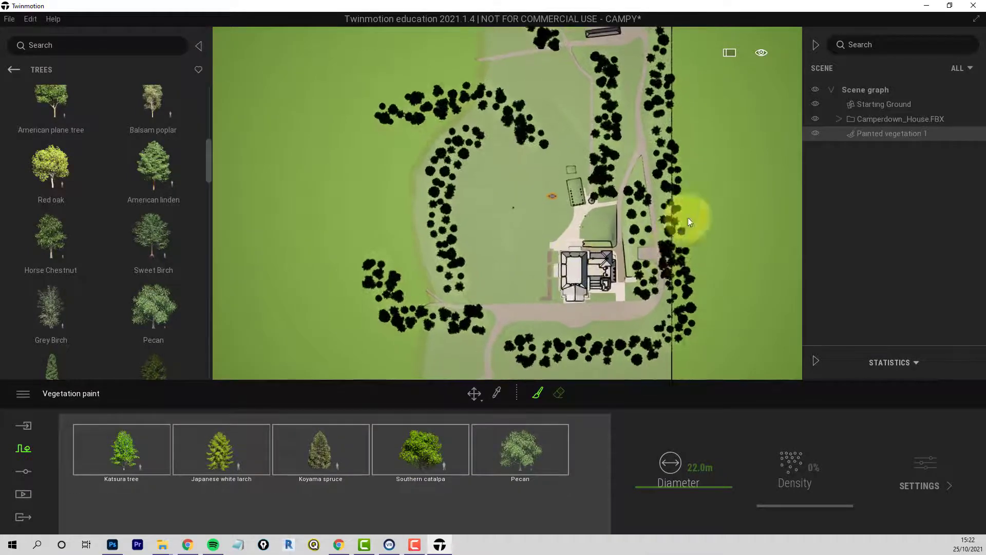
{"action": "left_click", "coordinate": [761, 54]}
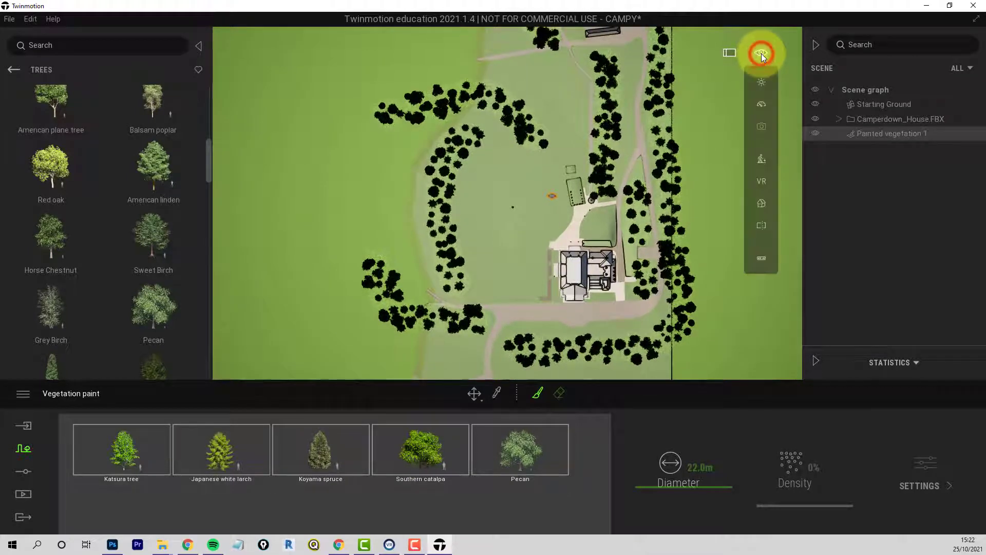
{"action": "left_click", "coordinate": [762, 203]}
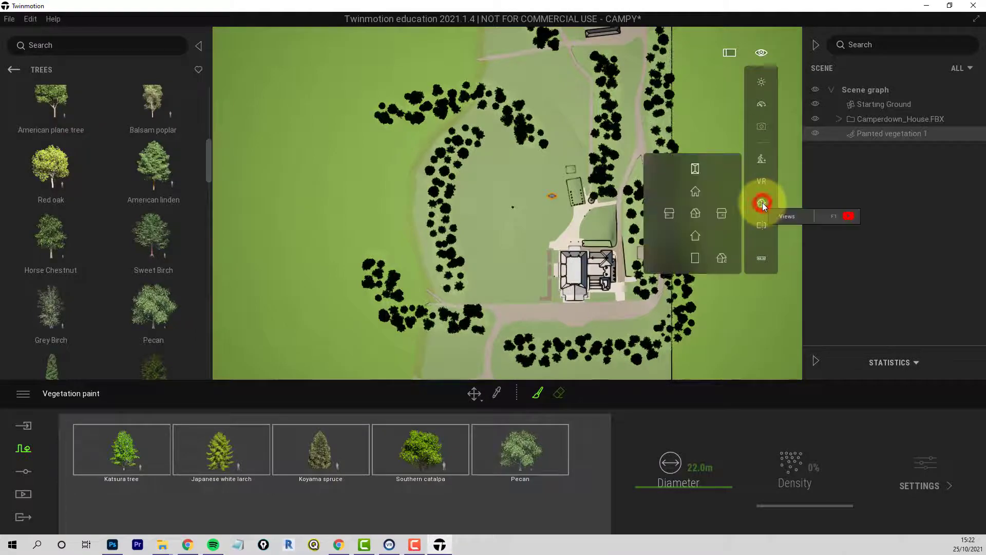
{"action": "left_click", "coordinate": [694, 212]}
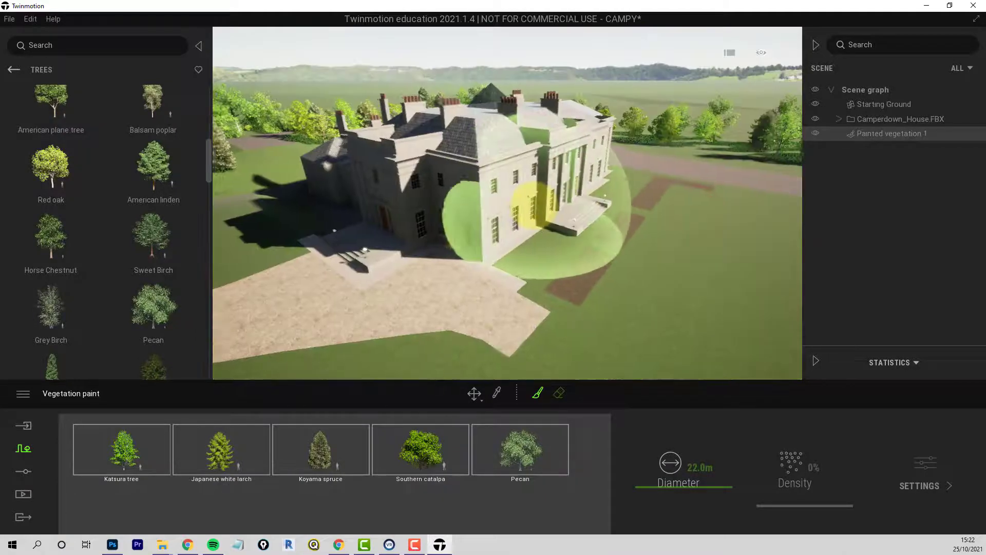
- Examine the painted trees around the pavilion, fenced play area and house in the perspective view
{"action": "middle_click_drag", "start_coordinate": [290, 246], "coordinate": [286, 245], "text": "shift"}
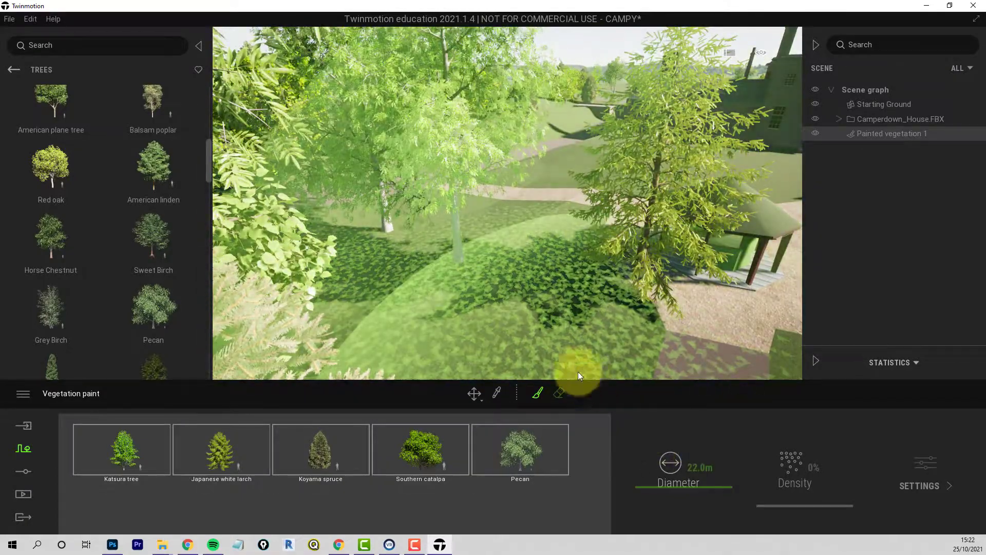
{"action": "scroll", "coordinate": [314, 249], "scroll_direction": "up", "scroll_amount": 2}
{"action": "scroll", "coordinate": [338, 190], "scroll_direction": "up", "scroll_amount": 3}
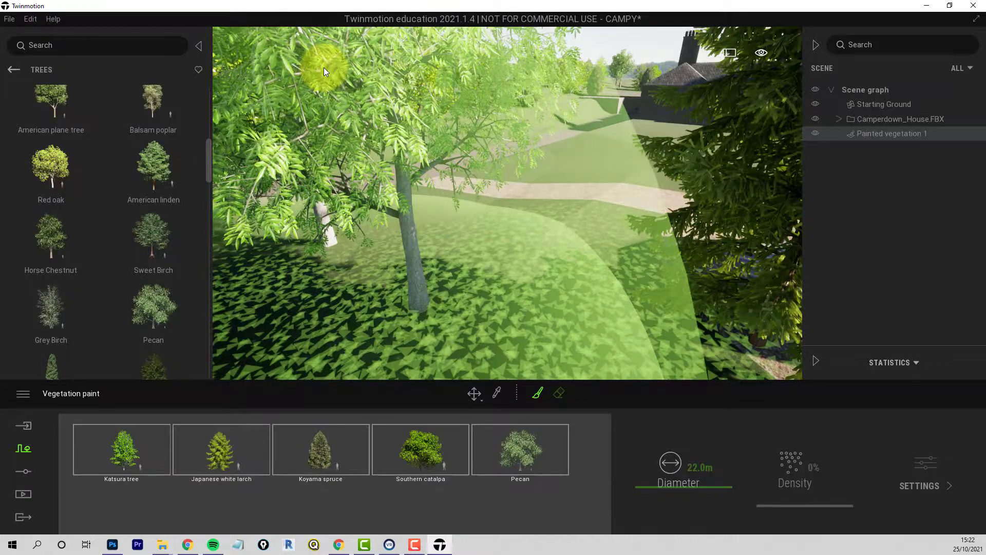
{"action": "scroll", "coordinate": [540, 174], "scroll_direction": "down", "scroll_amount": 2}
{"action": "scroll", "coordinate": [634, 237], "scroll_direction": "down", "scroll_amount": 5}
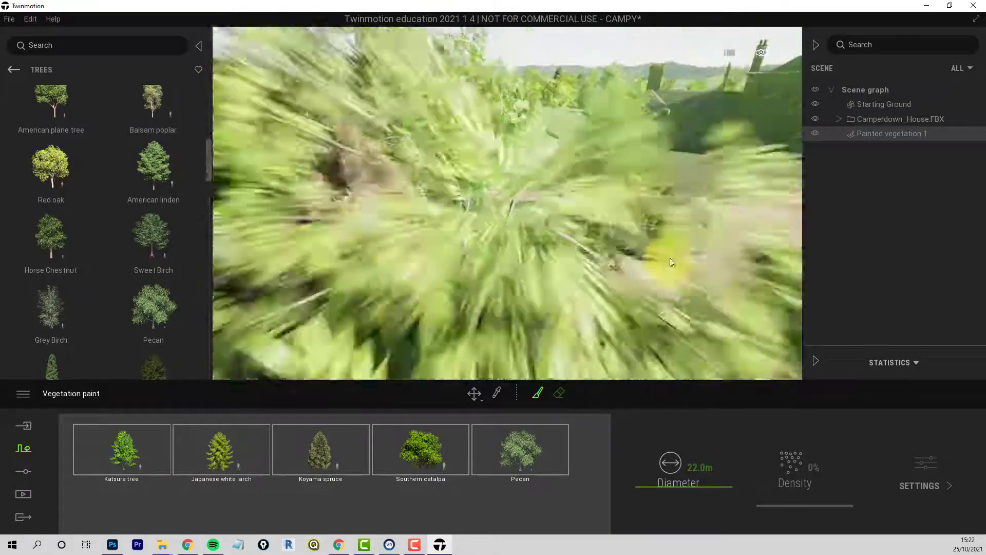
{"action": "middle_click_drag", "start_coordinate": [671, 257], "coordinate": [674, 299]}
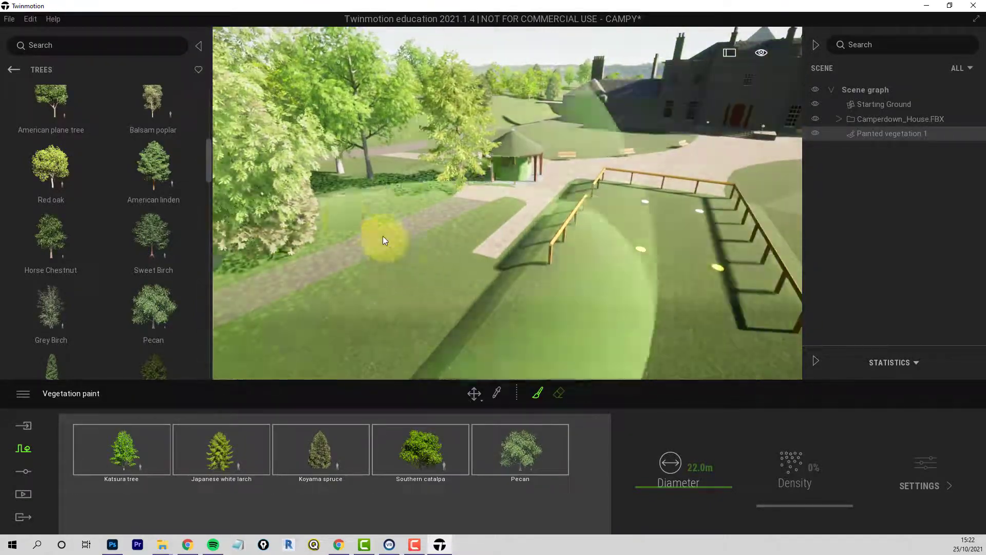
{"action": "scroll", "coordinate": [636, 278], "scroll_direction": "down", "scroll_amount": 6}
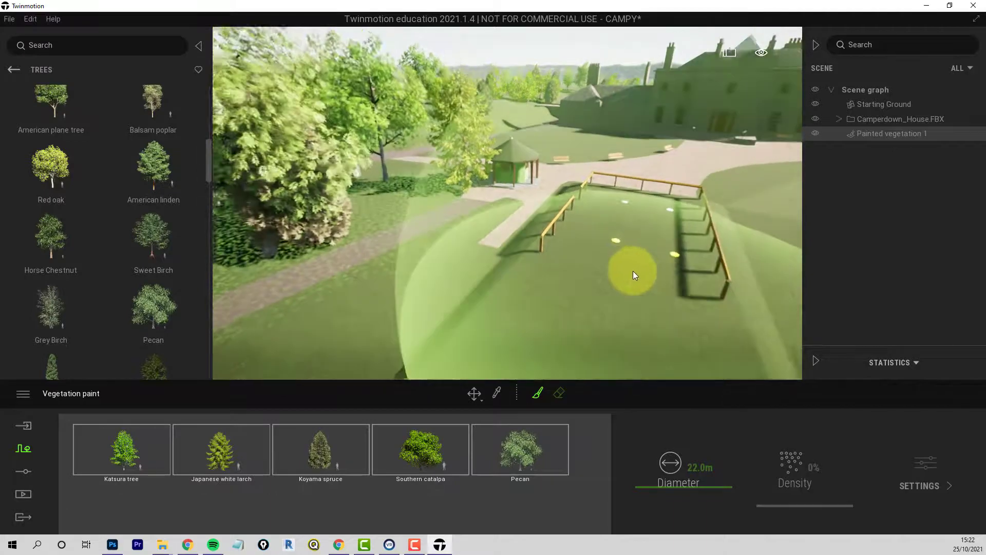
{"action": "scroll", "coordinate": [655, 300], "scroll_direction": "down", "scroll_amount": 5}
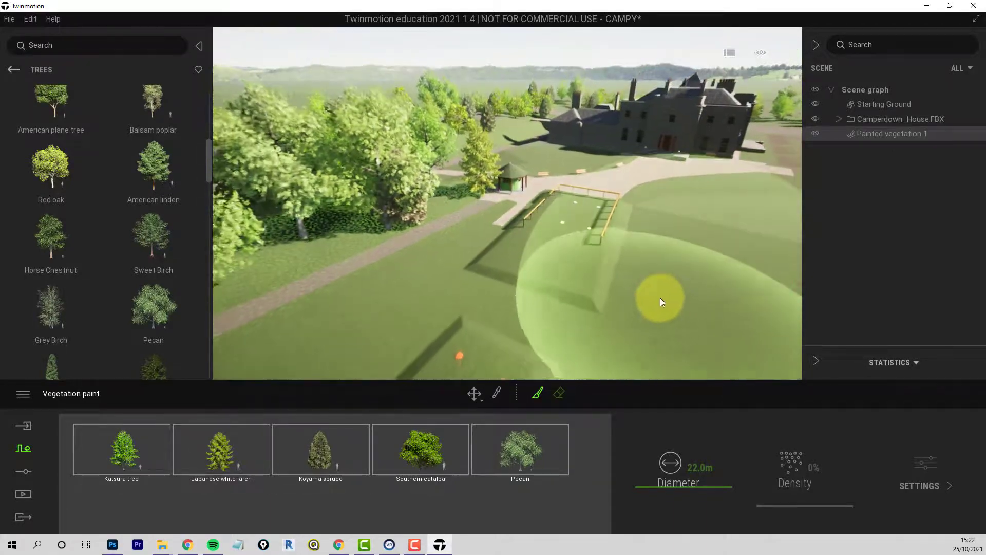
{"action": "middle_click_drag", "start_coordinate": [667, 286], "coordinate": [753, 229]}
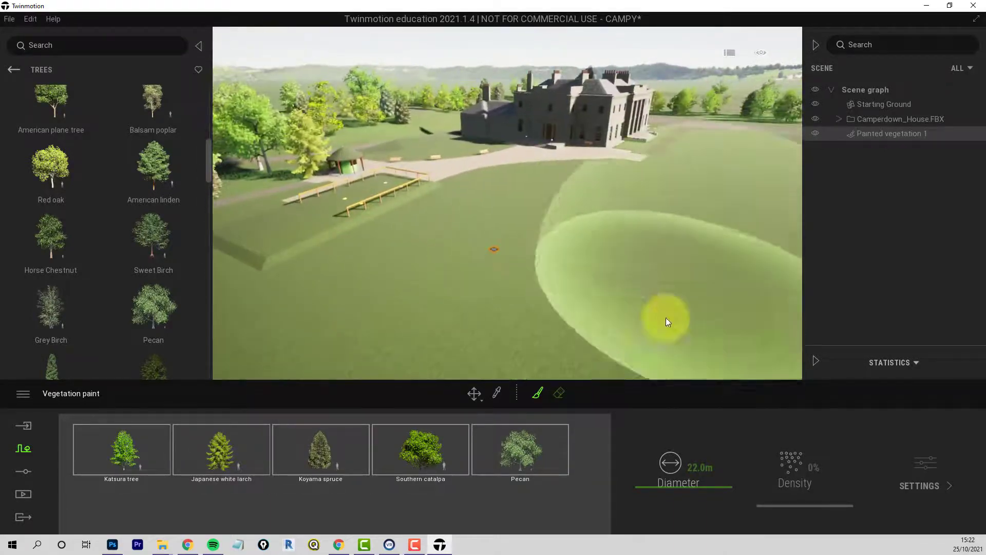
- Reduce the brush diameter to 6.9 m and paint trees on the lawn between the gravel path's benches and the house
{"action": "left_click_drag", "start_coordinate": [676, 486], "coordinate": [679, 500]}
{"action": "middle_click_drag", "start_coordinate": [697, 180], "coordinate": [691, 190]}
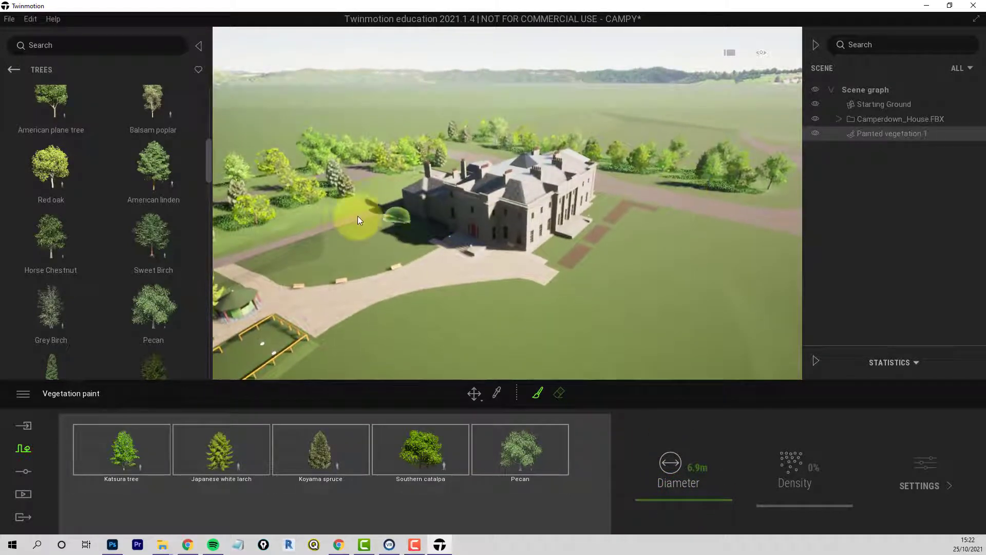
{"action": "left_click", "coordinate": [263, 270]}
{"action": "mouse_move", "coordinate": [305, 277]}
{"action": "left_mouse_down"}
{"action": "mouse_move", "coordinate": [384, 260]}
{"action": "mouse_move", "coordinate": [409, 235]}
{"action": "mouse_move", "coordinate": [363, 211]}
{"action": "left_mouse_up"}
{"action": "left_click", "coordinate": [366, 185]}
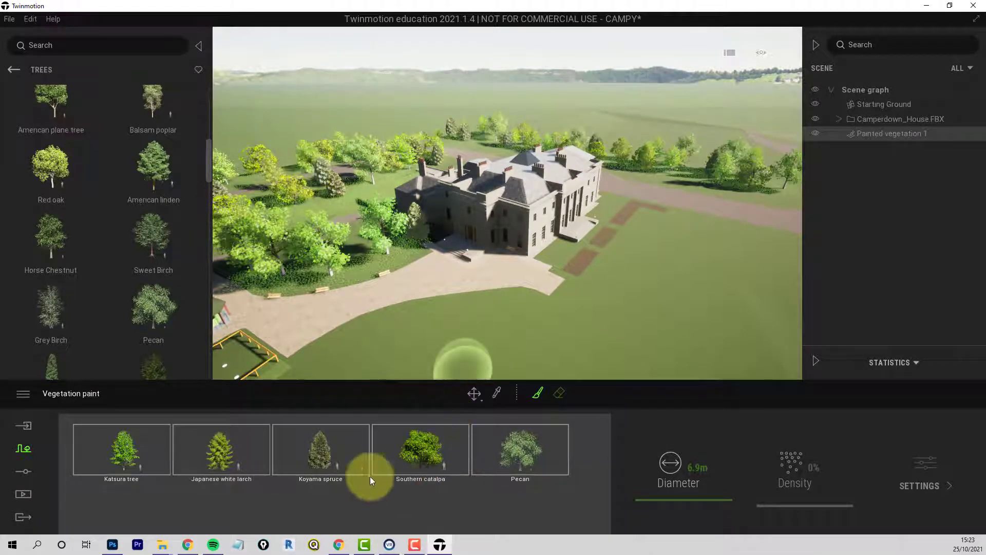
- Set the Koyama spruce's density to 61% and its age to 70%
{"action": "left_click", "coordinate": [131, 454]}
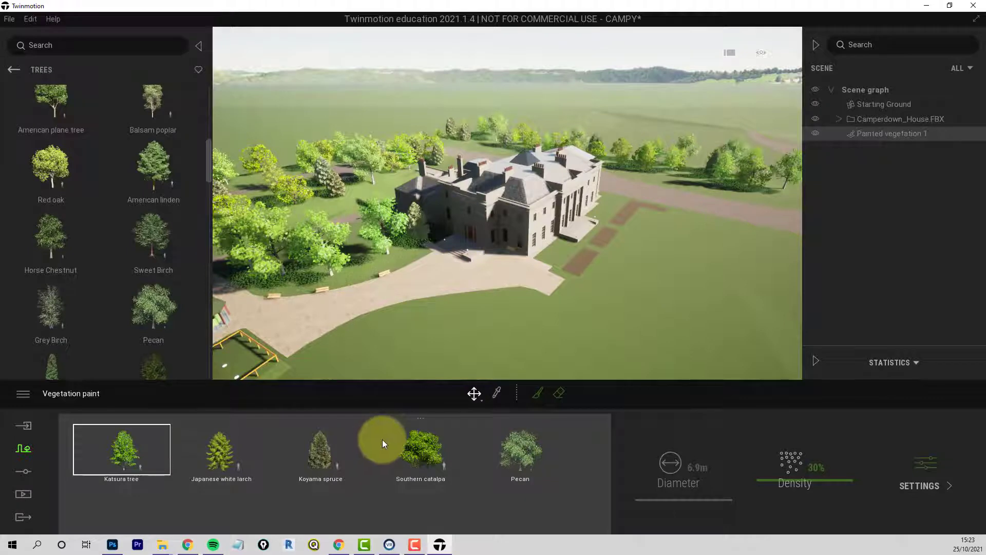
{"action": "left_click", "coordinate": [320, 455]}
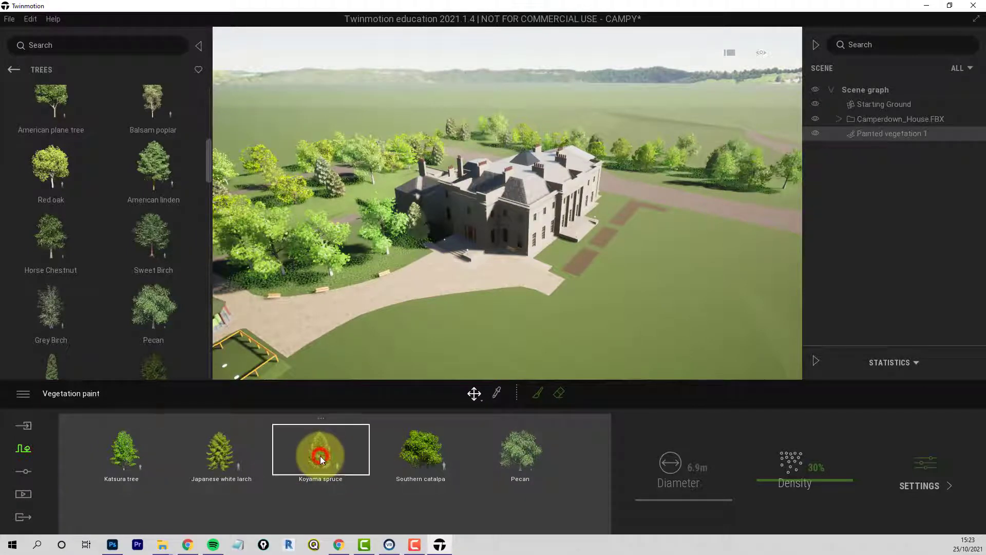
{"action": "mouse_move", "coordinate": [782, 479]}
{"action": "left_mouse_down"}
{"action": "mouse_move", "coordinate": [788, 444]}
{"action": "mouse_move", "coordinate": [792, 464]}
{"action": "mouse_move", "coordinate": [792, 452]}
{"action": "left_mouse_up"}
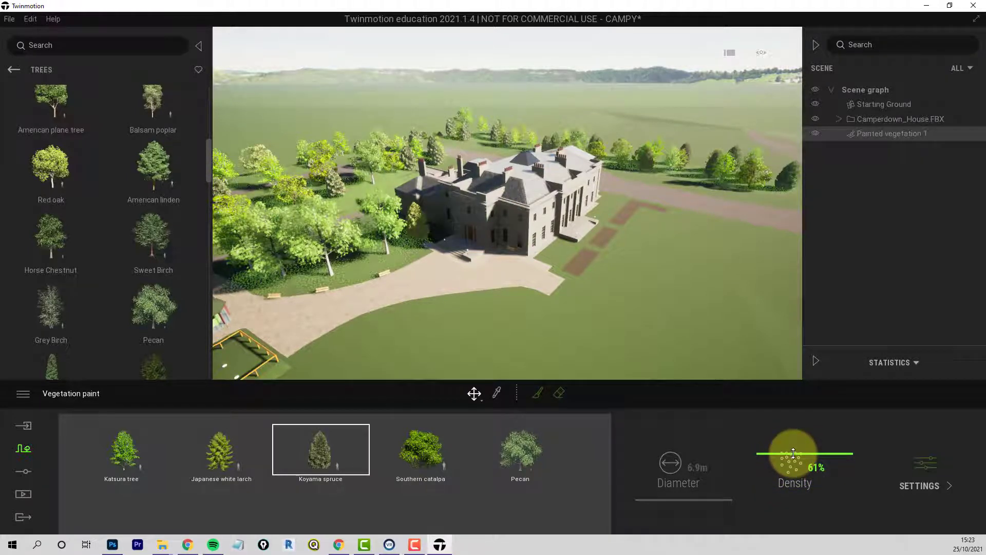
{"action": "left_click", "coordinate": [923, 485]}
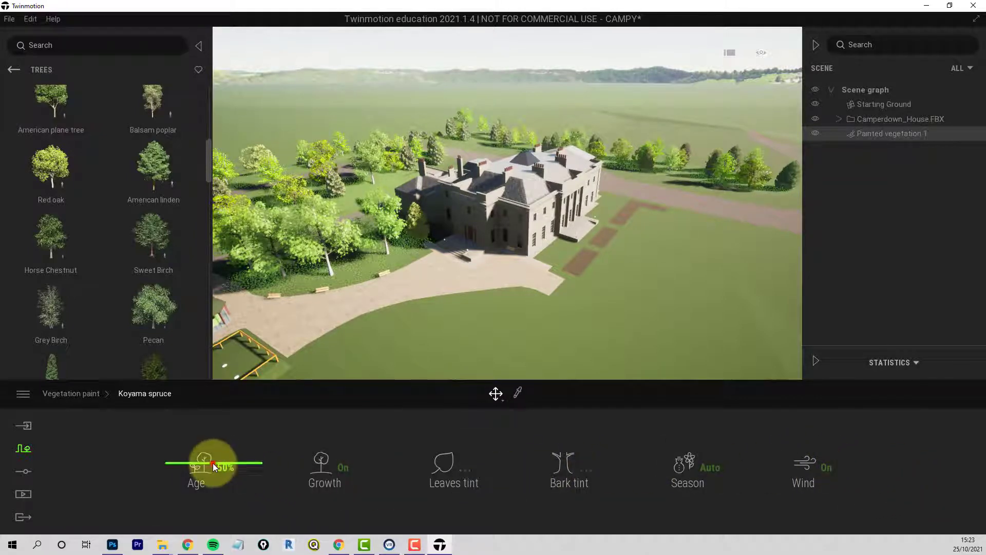
{"action": "mouse_move", "coordinate": [212, 463]}
{"action": "left_mouse_down"}
{"action": "mouse_move", "coordinate": [219, 417]}
{"action": "mouse_move", "coordinate": [221, 447]}
{"action": "left_mouse_up"}
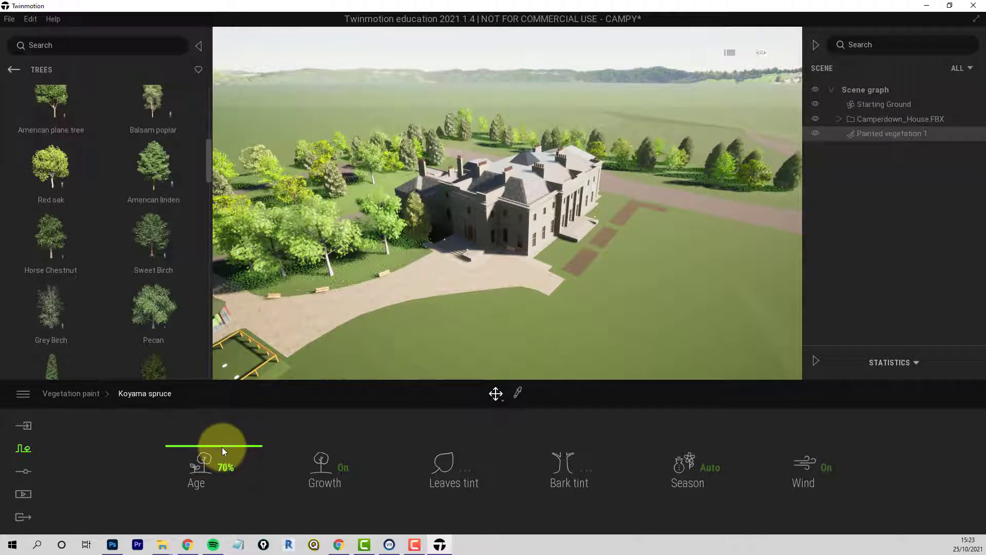
{"action": "left_click", "coordinate": [72, 393]}
- Set the Southern catalpa's age to 100%
{"action": "left_click", "coordinate": [546, 514]}
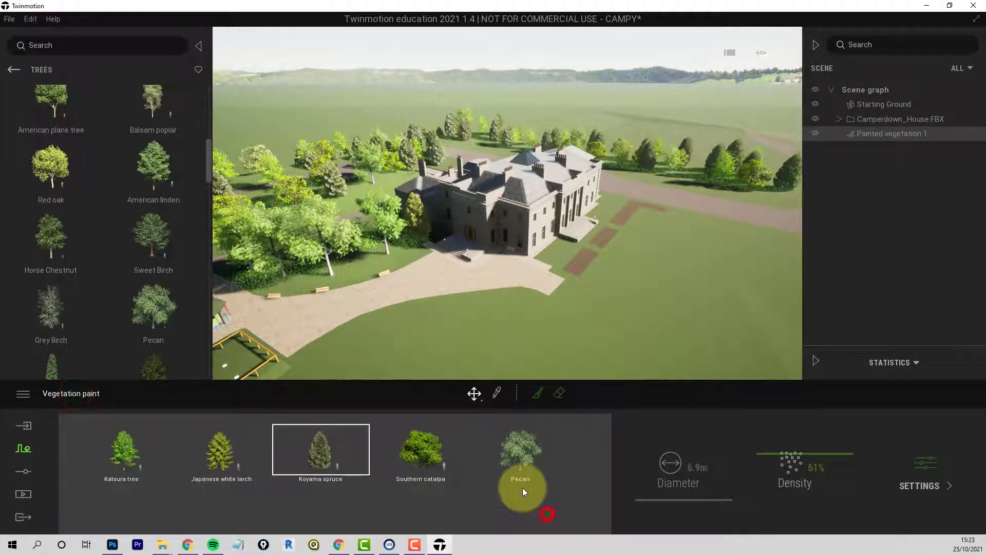
{"action": "left_click", "coordinate": [426, 452]}
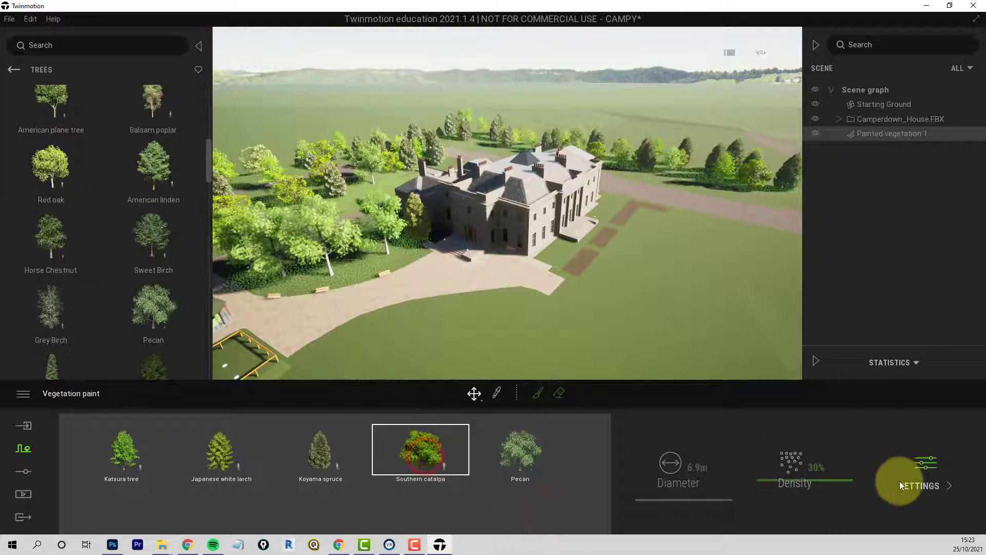
{"action": "left_click", "coordinate": [928, 486]}
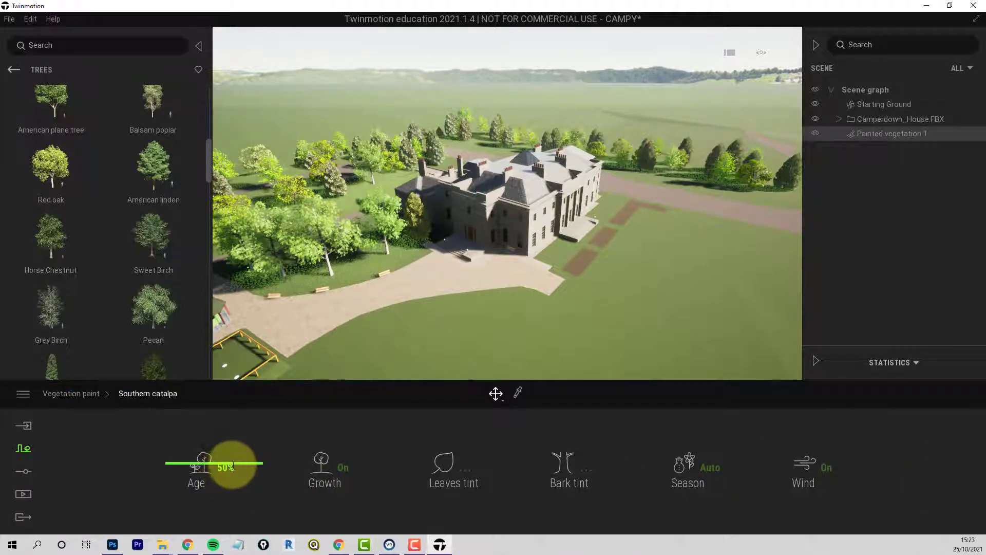
{"action": "left_click_drag", "start_coordinate": [240, 461], "coordinate": [258, 396]}
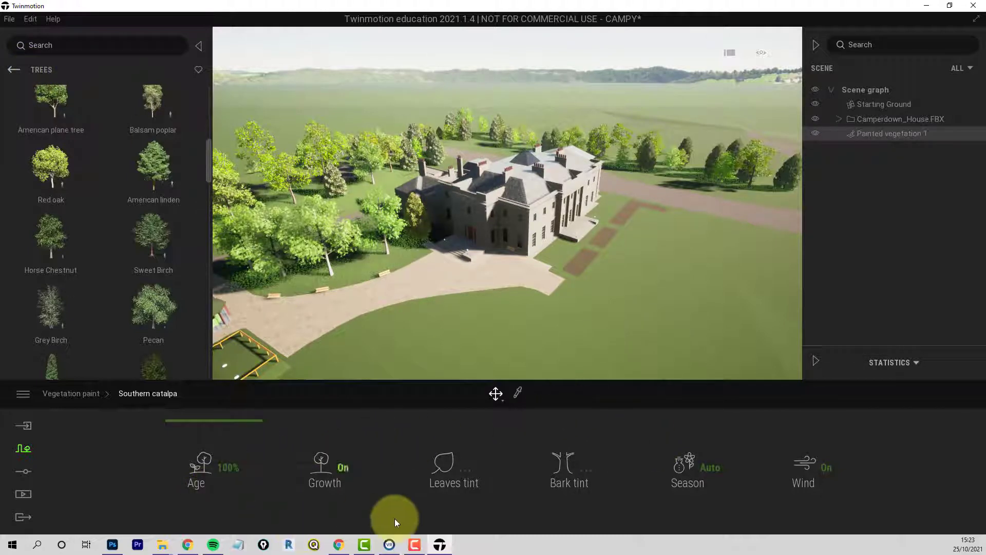
{"action": "left_click", "coordinate": [410, 513]}
{"action": "left_click", "coordinate": [612, 372]}
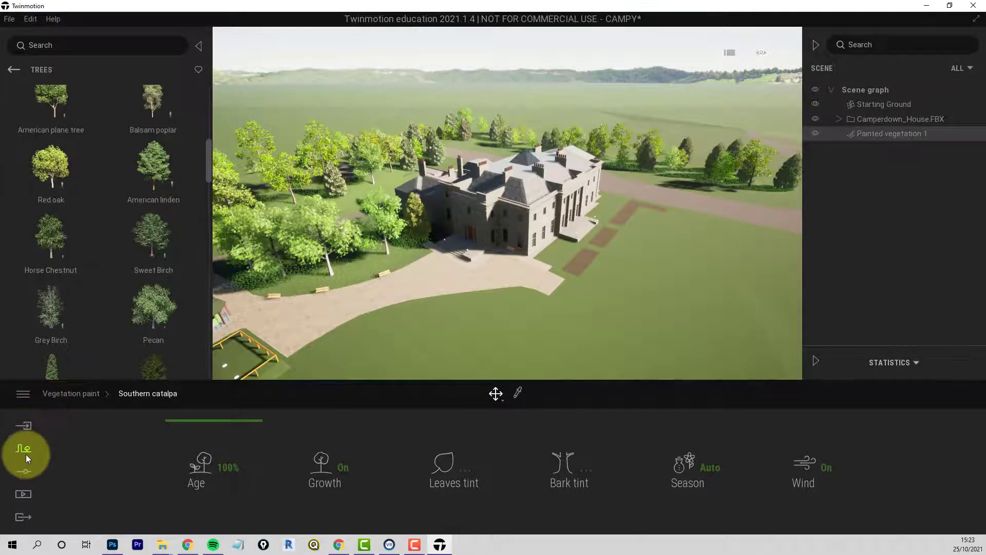
- Switch the viewport from the perspective view to the top view
{"action": "left_click", "coordinate": [761, 52]}
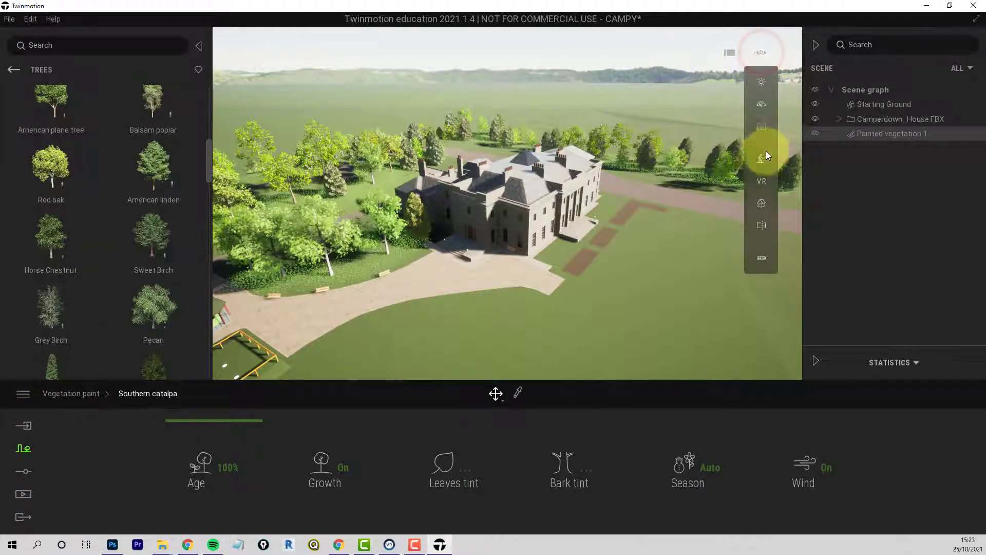
{"action": "left_click", "coordinate": [761, 202]}
{"action": "left_click", "coordinate": [696, 168]}
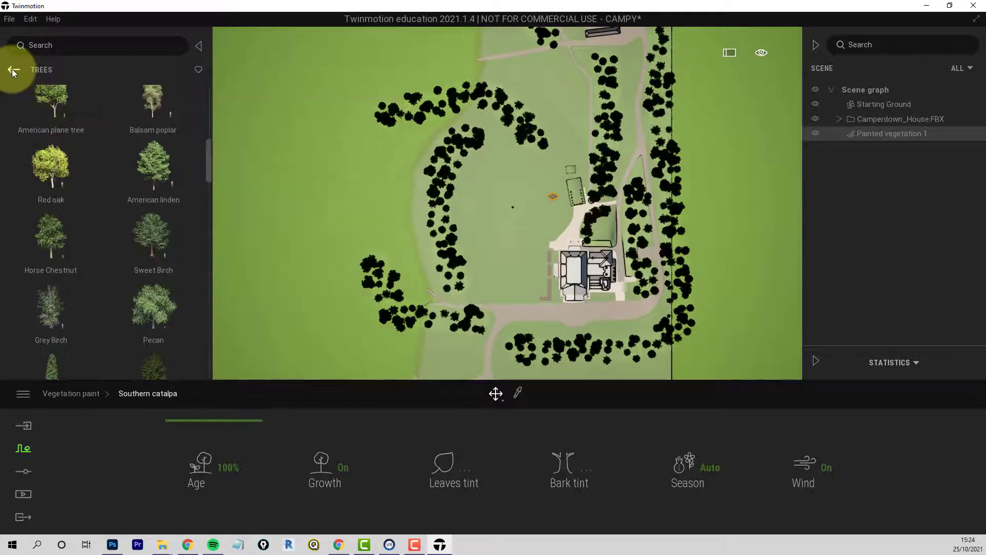
- Deselect the painted trees and start a new, empty vegetation paint set
{"action": "left_click", "coordinate": [24, 448]}
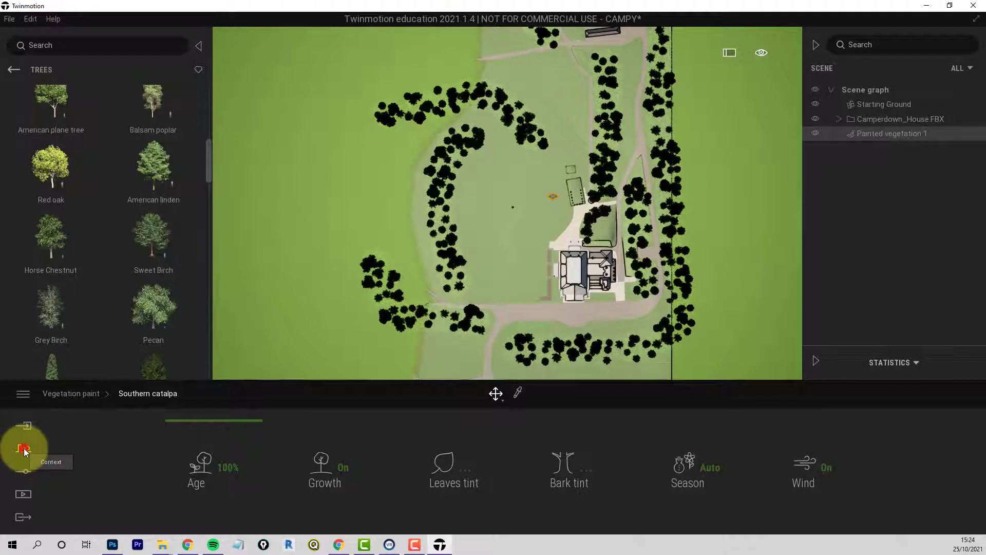
{"action": "left_click", "coordinate": [458, 487]}
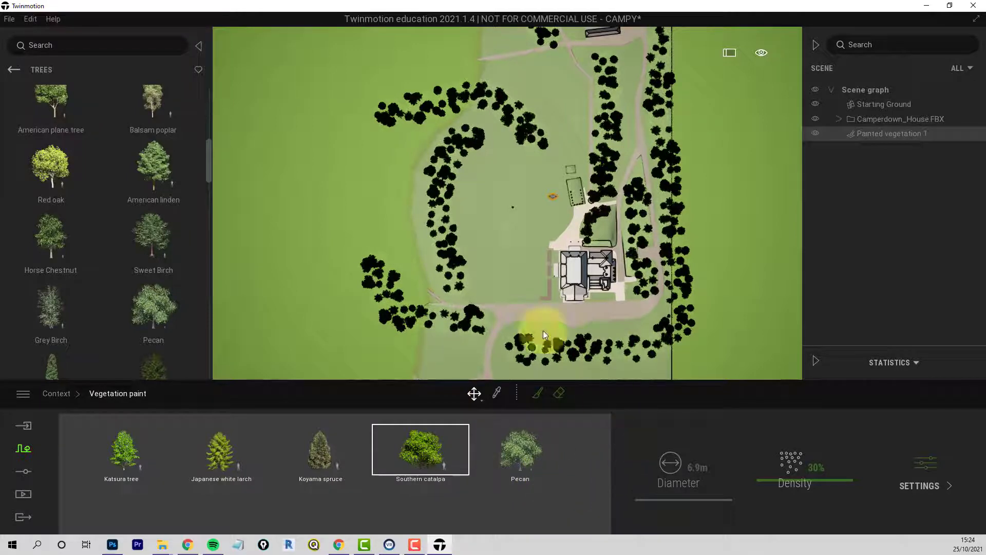
{"action": "left_click", "coordinate": [509, 231]}
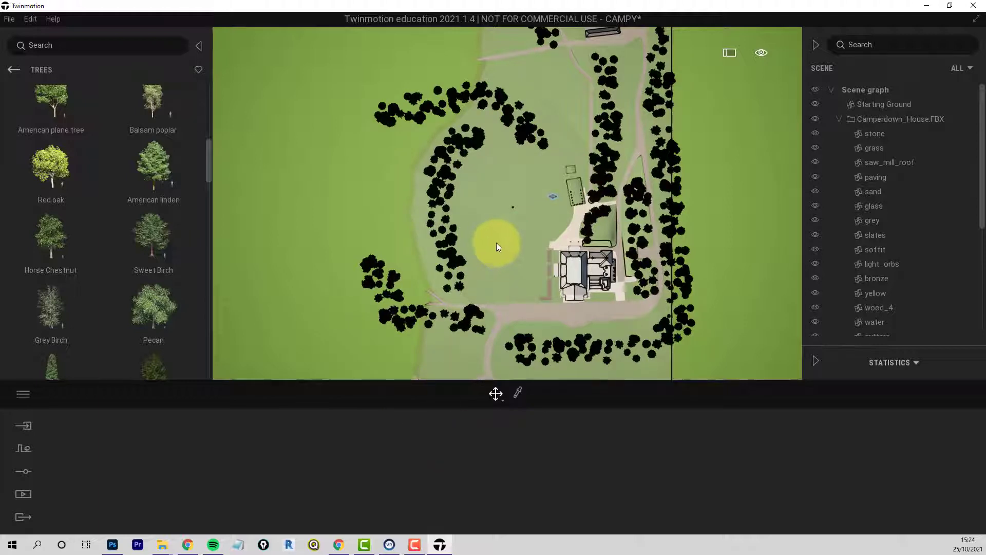
{"action": "left_click", "coordinate": [20, 449]}
{"action": "left_click", "coordinate": [462, 487]}
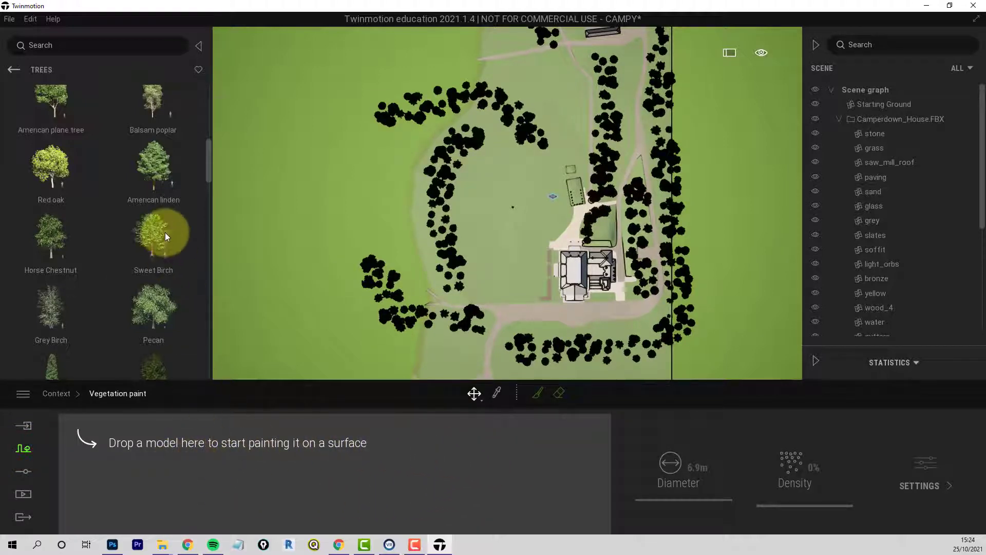
- Add Bush base 1 and Bush base 2 from the Bushes library to the new paint set
{"action": "left_click", "coordinate": [11, 70]}
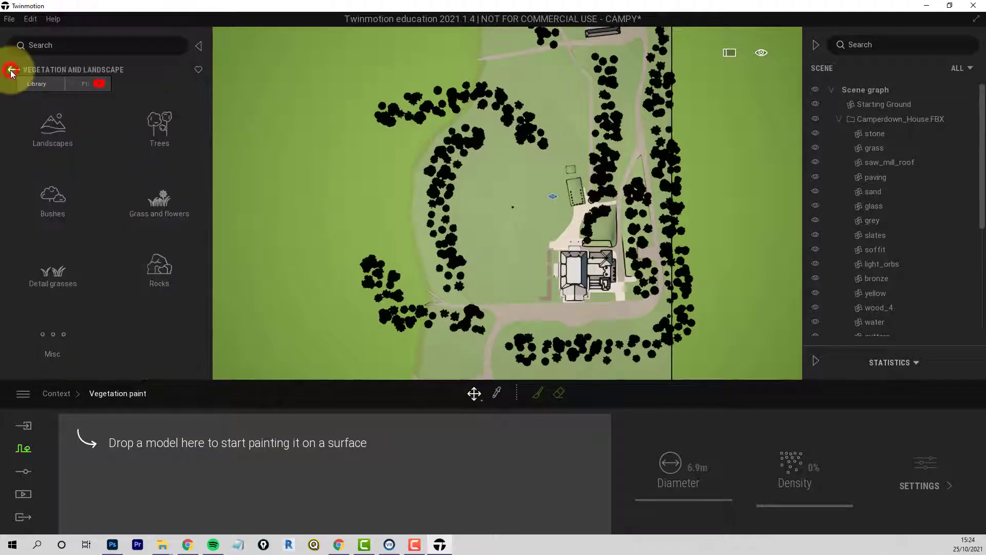
{"action": "left_click", "coordinate": [52, 195]}
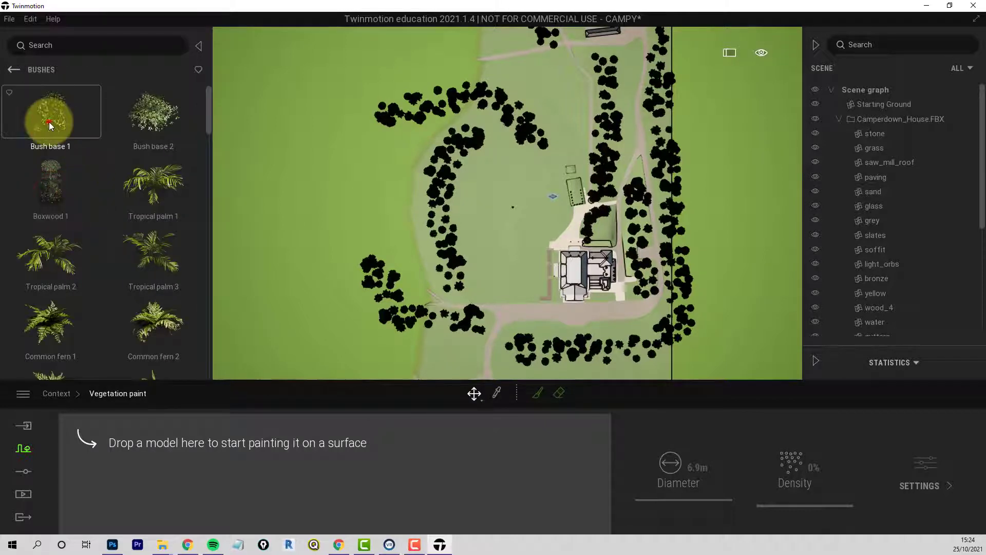
{"action": "left_click_drag", "start_coordinate": [49, 125], "coordinate": [146, 500]}
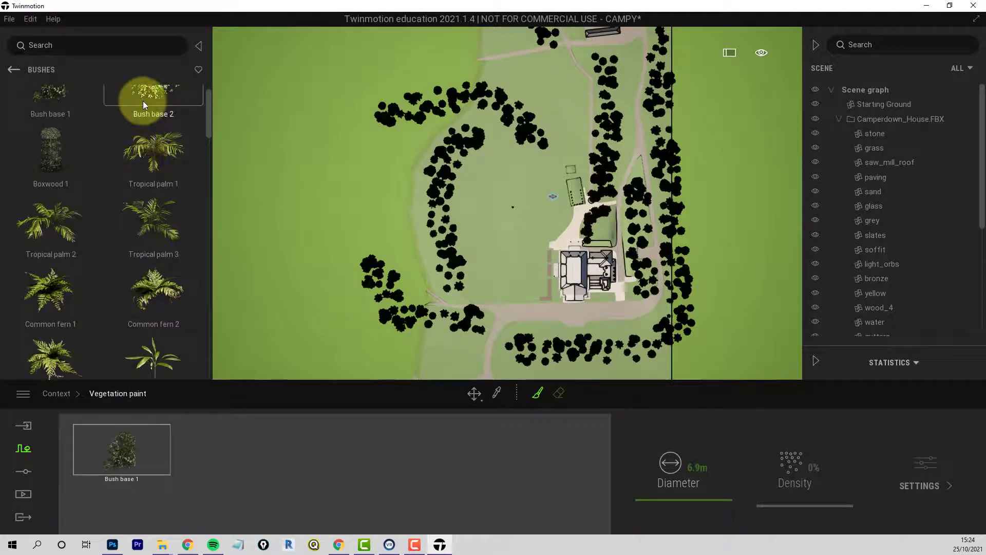
{"action": "left_click_drag", "start_coordinate": [143, 100], "coordinate": [196, 469]}
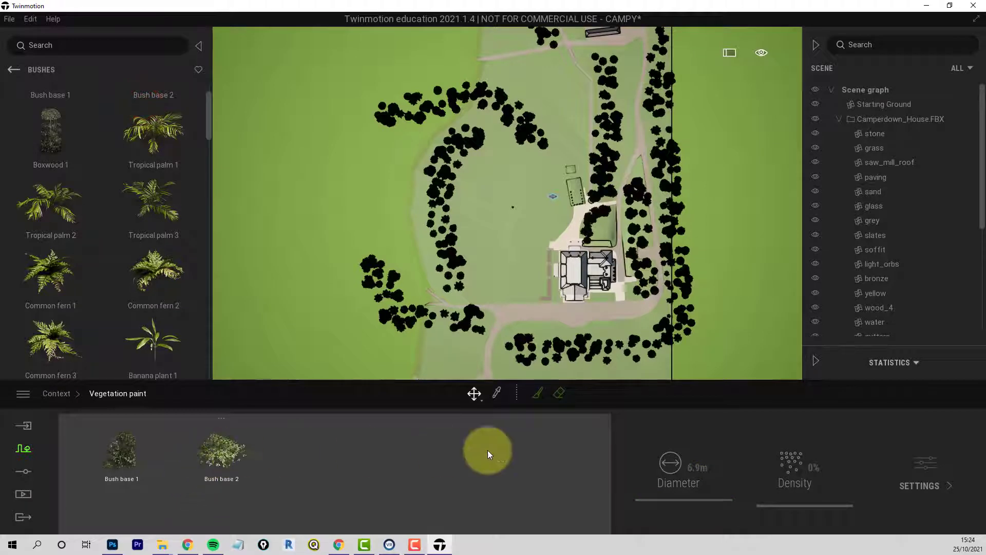
- Paint both bush types with a 6.9 m brush under the curved tree group between the gravel path and the house
{"action": "left_click", "coordinate": [538, 394]}
{"action": "left_click_drag", "start_coordinate": [677, 501], "coordinate": [680, 498]}
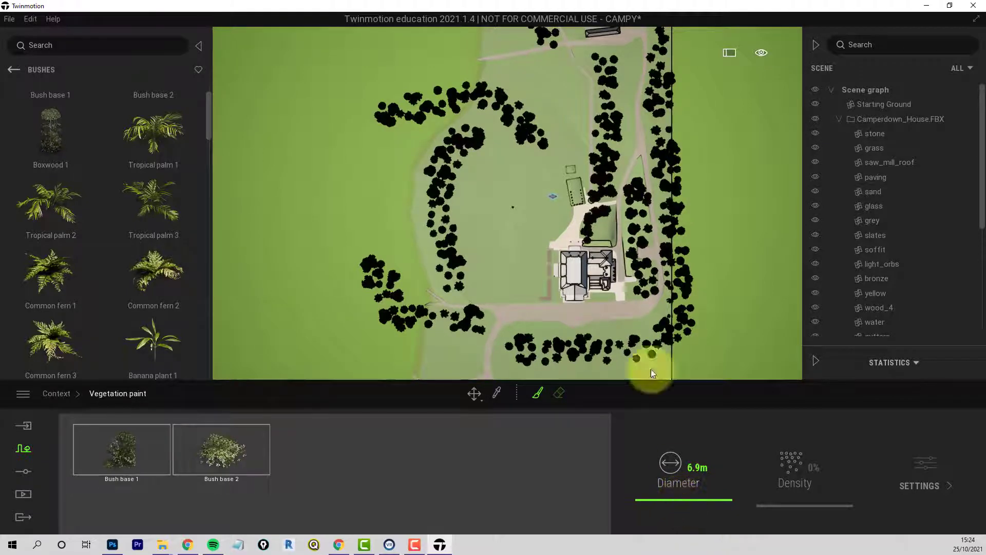
{"action": "scroll", "coordinate": [626, 217], "scroll_direction": "up", "scroll_amount": 5}
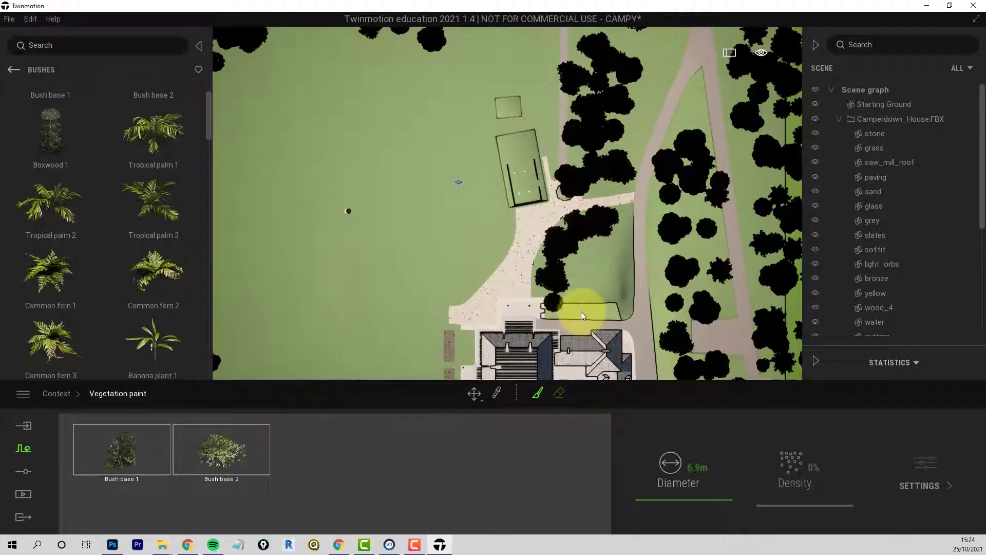
{"action": "mouse_move", "coordinate": [566, 309]}
{"action": "left_mouse_down"}
{"action": "mouse_move", "coordinate": [544, 279]}
{"action": "mouse_move", "coordinate": [551, 245]}
{"action": "mouse_move", "coordinate": [578, 223]}
{"action": "mouse_move", "coordinate": [607, 220]}
{"action": "left_mouse_up"}
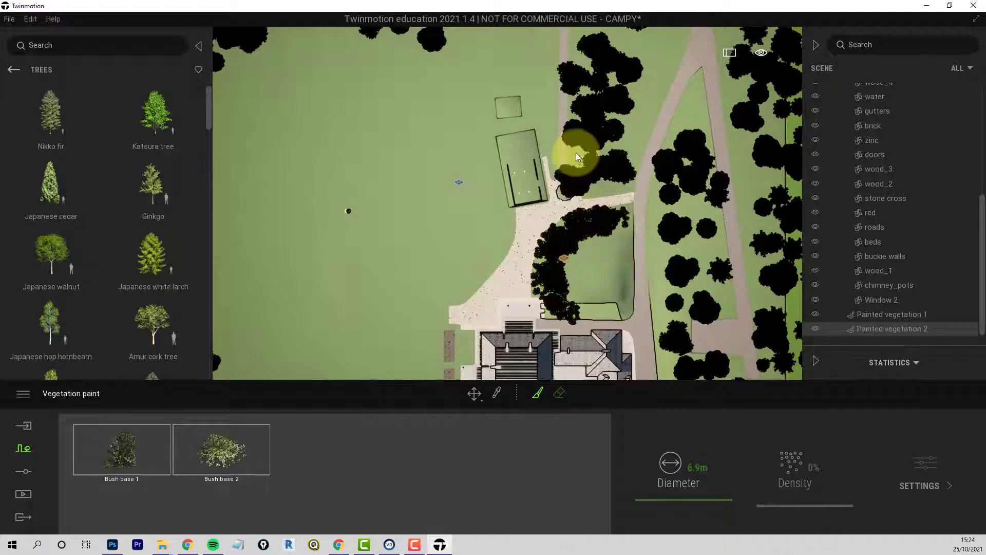
- Paint bushes along the tree belt beside the fenced play area and through the trees on the triangular island between the paths
{"action": "scroll", "coordinate": [575, 153], "scroll_direction": "down", "scroll_amount": 4}
{"action": "middle_click_drag", "start_coordinate": [568, 100], "coordinate": [570, 24]}
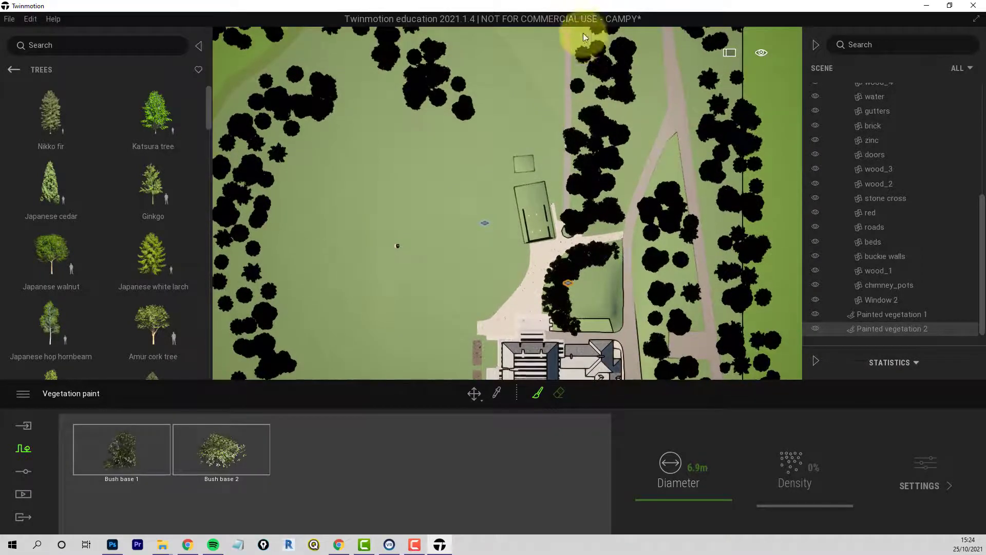
{"action": "mouse_move", "coordinate": [583, 34]}
{"action": "left_mouse_down"}
{"action": "mouse_move", "coordinate": [585, 79]}
{"action": "mouse_move", "coordinate": [621, 118]}
{"action": "mouse_move", "coordinate": [612, 155]}
{"action": "mouse_move", "coordinate": [580, 185]}
{"action": "mouse_move", "coordinate": [607, 226]}
{"action": "left_mouse_up"}
{"action": "mouse_move", "coordinate": [664, 185]}
{"action": "left_mouse_down"}
{"action": "mouse_move", "coordinate": [647, 252]}
{"action": "mouse_move", "coordinate": [659, 351]}
{"action": "left_mouse_up"}
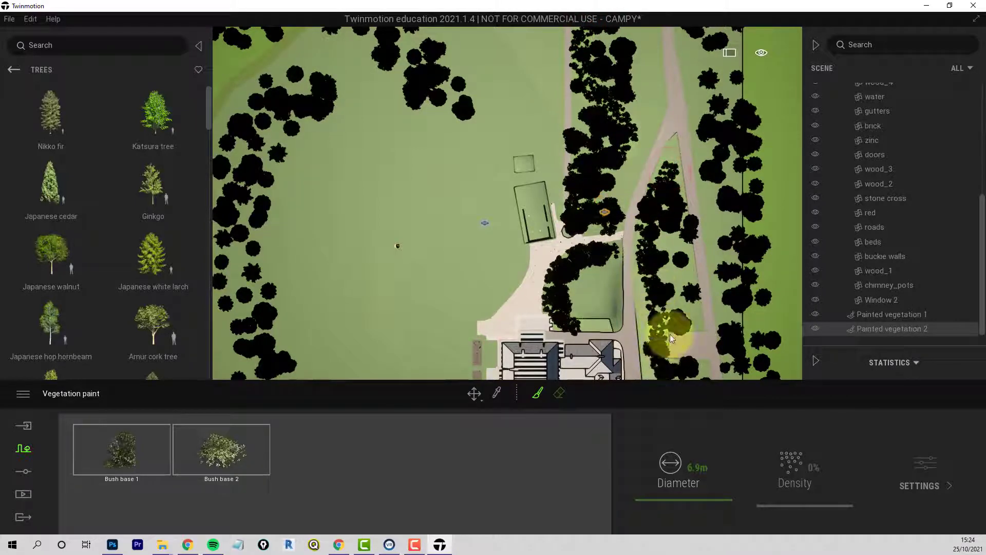
- Paint bushes along the curved tree line at the lawn's edge, beside the road junction, and along the road around to the site boundary
{"action": "middle_click_drag", "start_coordinate": [726, 230], "coordinate": [367, 267]}
{"action": "mouse_move", "coordinate": [389, 279]}
{"action": "left_mouse_down"}
{"action": "mouse_move", "coordinate": [359, 278]}
{"action": "mouse_move", "coordinate": [303, 241]}
{"action": "mouse_move", "coordinate": [248, 99]}
{"action": "mouse_move", "coordinate": [251, 63]}
{"action": "left_mouse_up"}
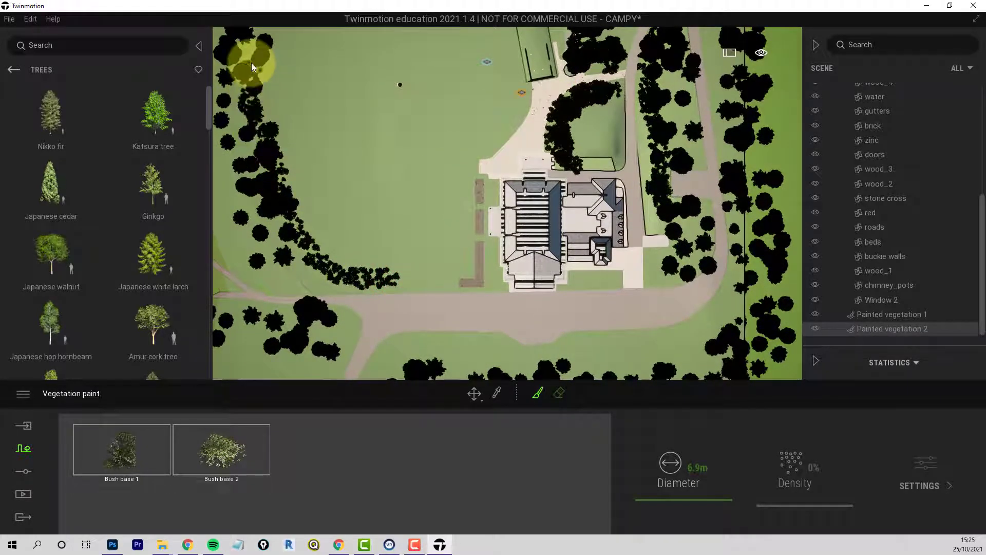
{"action": "mouse_move", "coordinate": [322, 312]}
{"action": "left_mouse_down"}
{"action": "mouse_move", "coordinate": [330, 360]}
{"action": "mouse_move", "coordinate": [348, 327]}
{"action": "mouse_move", "coordinate": [220, 307]}
{"action": "left_mouse_up"}
{"action": "mouse_move", "coordinate": [368, 368]}
{"action": "left_mouse_down"}
{"action": "mouse_move", "coordinate": [379, 375]}
{"action": "mouse_move", "coordinate": [440, 352]}
{"action": "mouse_move", "coordinate": [494, 380]}
{"action": "mouse_move", "coordinate": [665, 366]}
{"action": "mouse_move", "coordinate": [719, 333]}
{"action": "mouse_move", "coordinate": [741, 288]}
{"action": "left_mouse_up"}
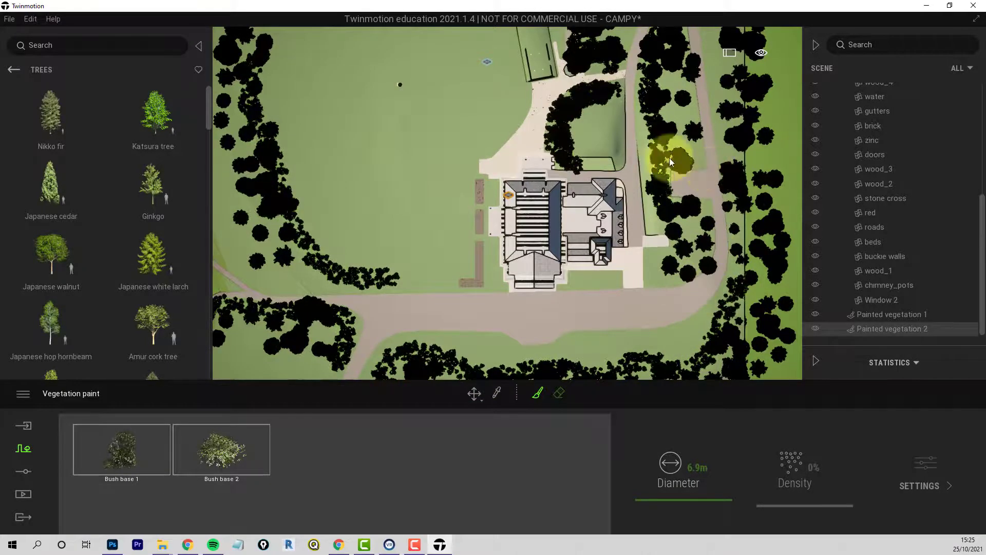
- Paint bushes under the near end of the upper curved tree belt, close to the play area
{"action": "scroll", "coordinate": [670, 158], "scroll_direction": "down", "scroll_amount": 3}
{"action": "middle_click_drag", "start_coordinate": [627, 50], "coordinate": [588, 193]}
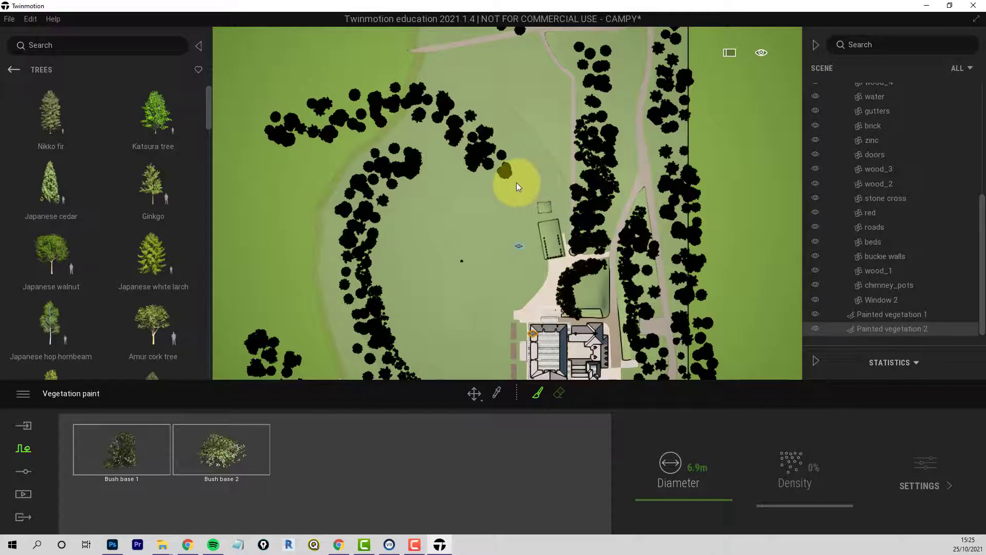
{"action": "mouse_move", "coordinate": [516, 183]}
{"action": "left_mouse_down"}
{"action": "mouse_move", "coordinate": [473, 168]}
{"action": "mouse_move", "coordinate": [425, 124]}
{"action": "mouse_move", "coordinate": [459, 151]}
{"action": "left_mouse_up"}
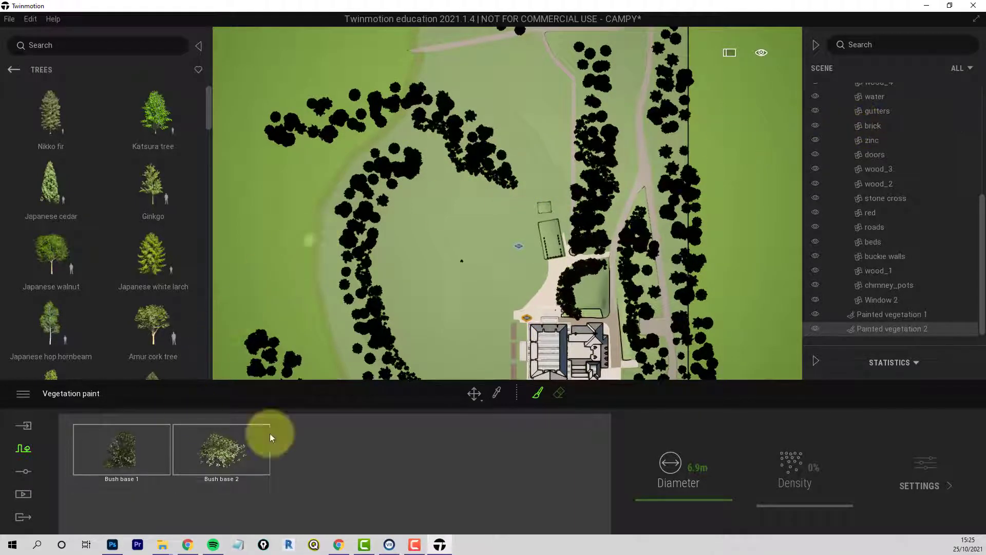
- Switch the viewport back to the perspective view
{"action": "left_click", "coordinate": [761, 53]}
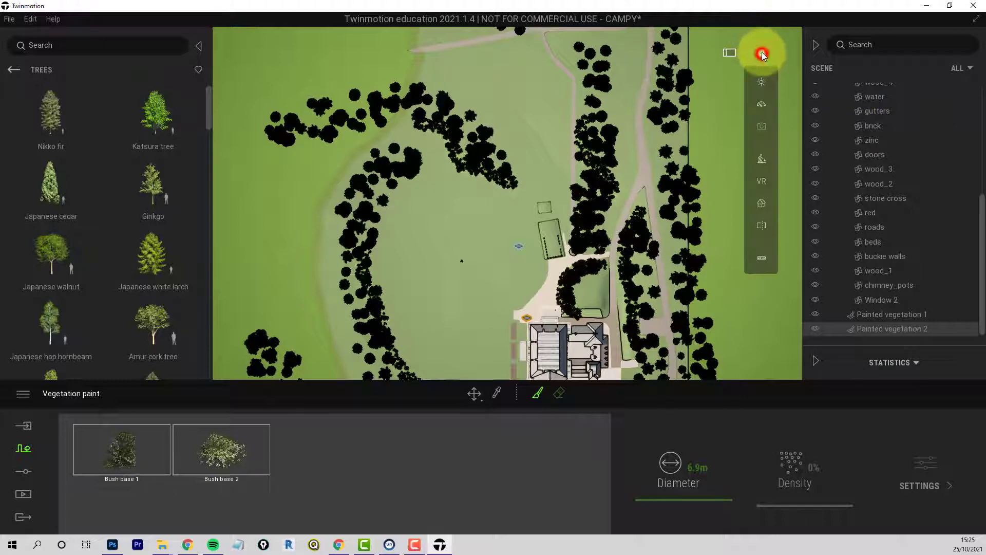
{"action": "left_click", "coordinate": [761, 204]}
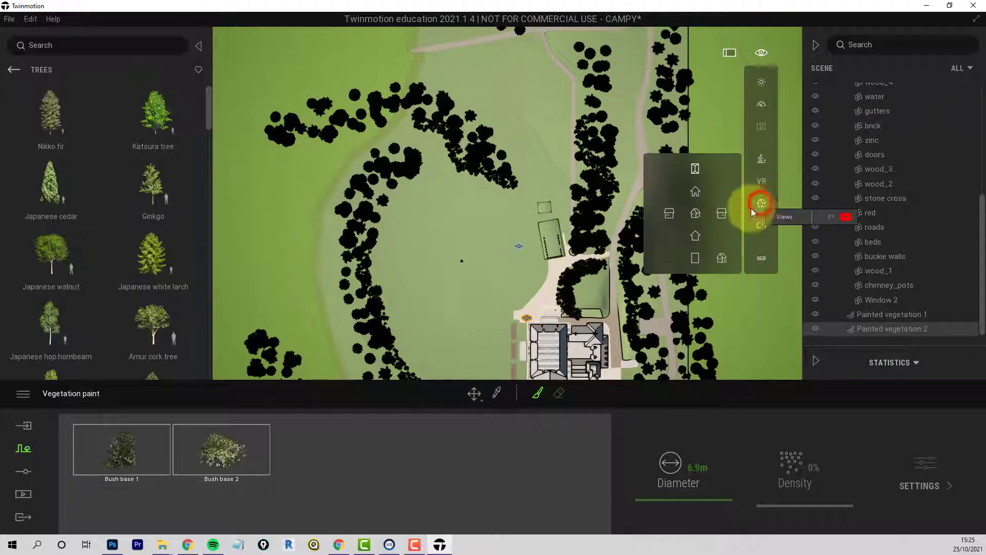
{"action": "left_click", "coordinate": [695, 214]}
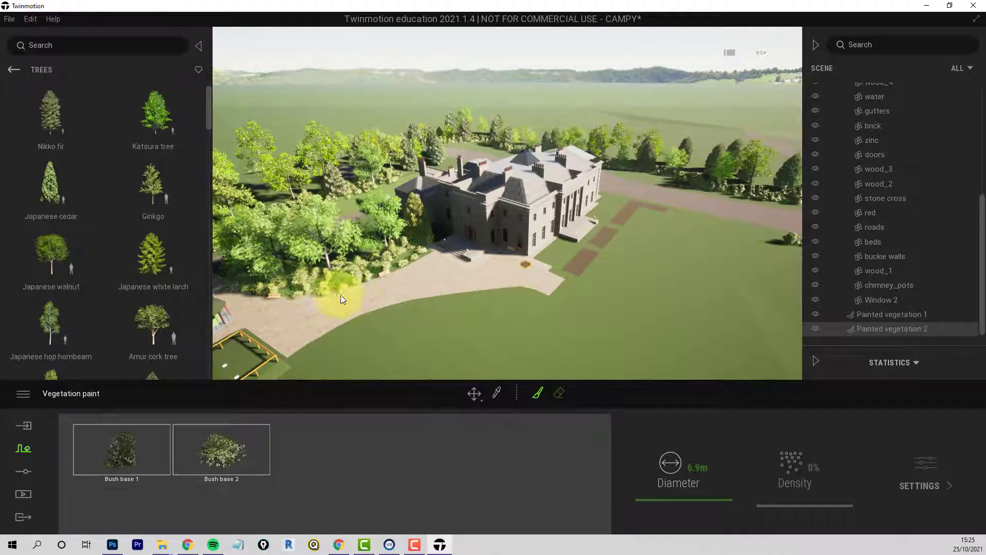
- Erase the bushes spilling onto the gravel path around the benches near the house
{"action": "scroll", "coordinate": [356, 297], "scroll_direction": "up", "scroll_amount": 3}
{"action": "middle_click_drag", "start_coordinate": [354, 297], "coordinate": [412, 195]}
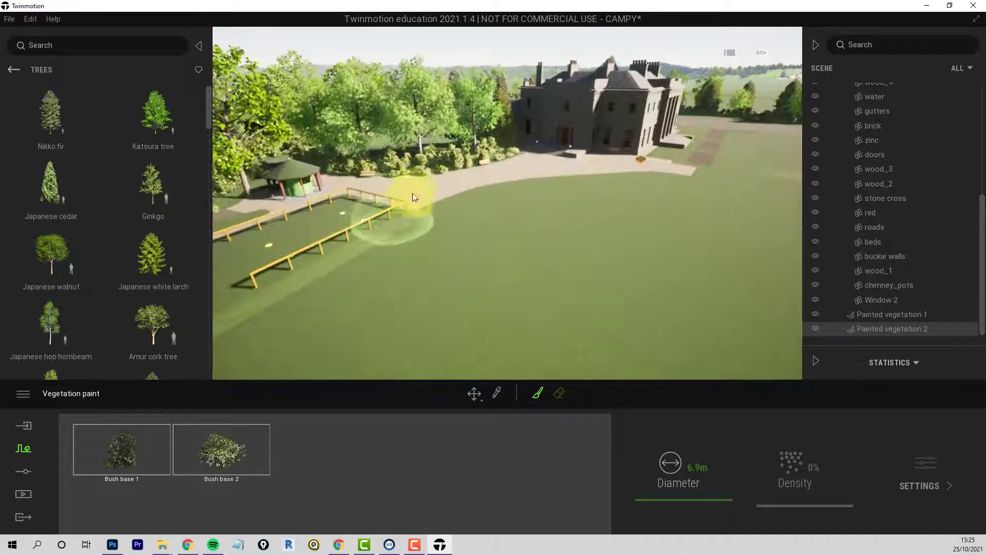
{"action": "scroll", "coordinate": [414, 160], "scroll_direction": "up", "scroll_amount": 4}
{"action": "scroll", "coordinate": [414, 154], "scroll_direction": "down", "scroll_amount": 5}
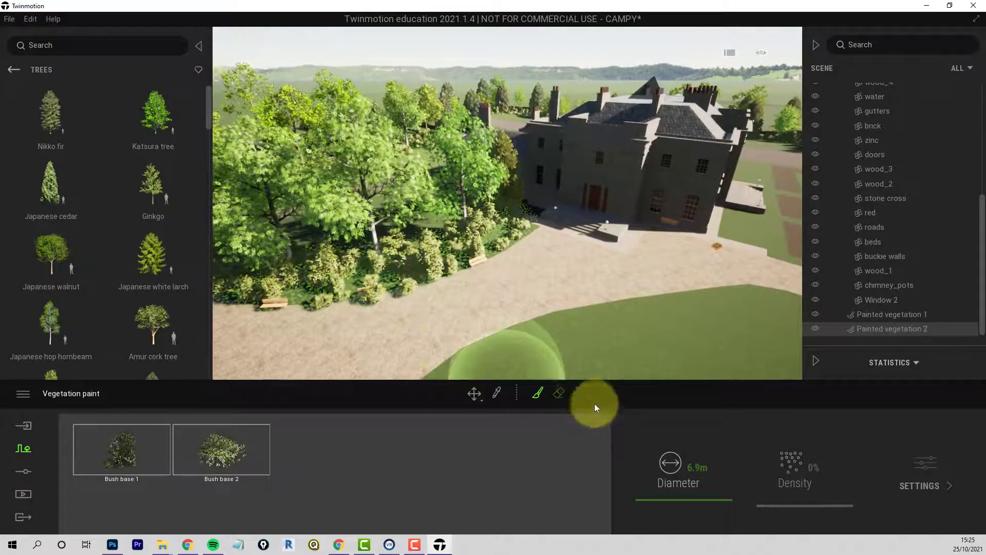
{"action": "left_click", "coordinate": [558, 393]}
{"action": "left_click", "coordinate": [319, 312]}
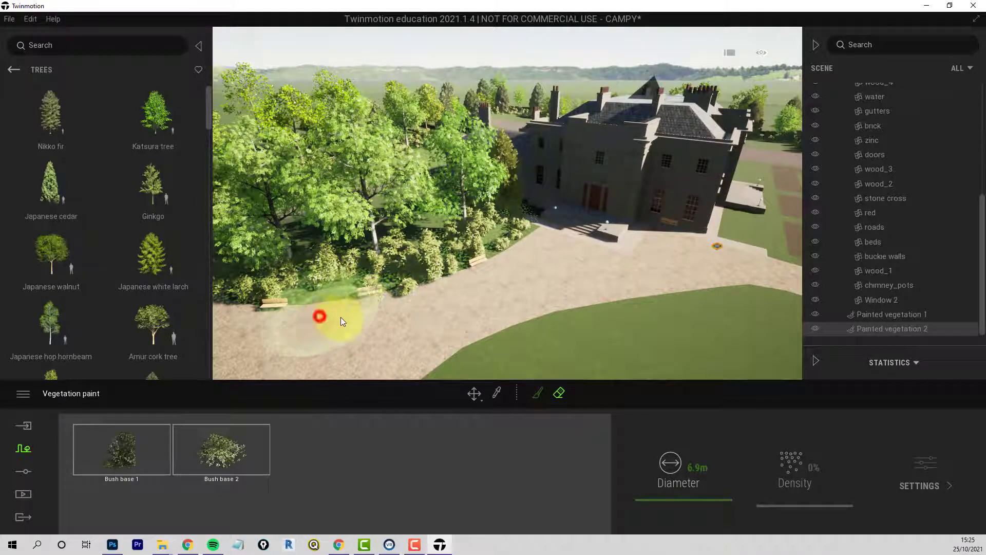
{"action": "left_click", "coordinate": [534, 255]}
- Erase the stray bushes at the lawn's edge and across the road in front of the house
{"action": "mouse_move", "coordinate": [594, 279]}
{"action": "right_mouse_down"}
{"action": "mouse_move", "coordinate": [737, 280]}
{"action": "mouse_move", "coordinate": [695, 249]}
{"action": "mouse_move", "coordinate": [713, 229]}
{"action": "right_mouse_up"}
{"action": "left_click", "coordinate": [712, 226]}
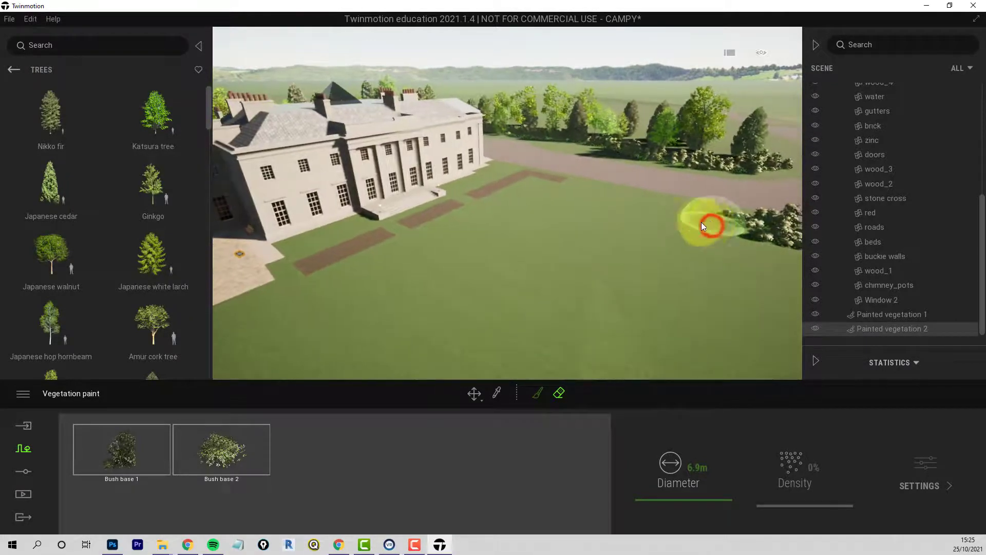
{"action": "left_click", "coordinate": [780, 163]}
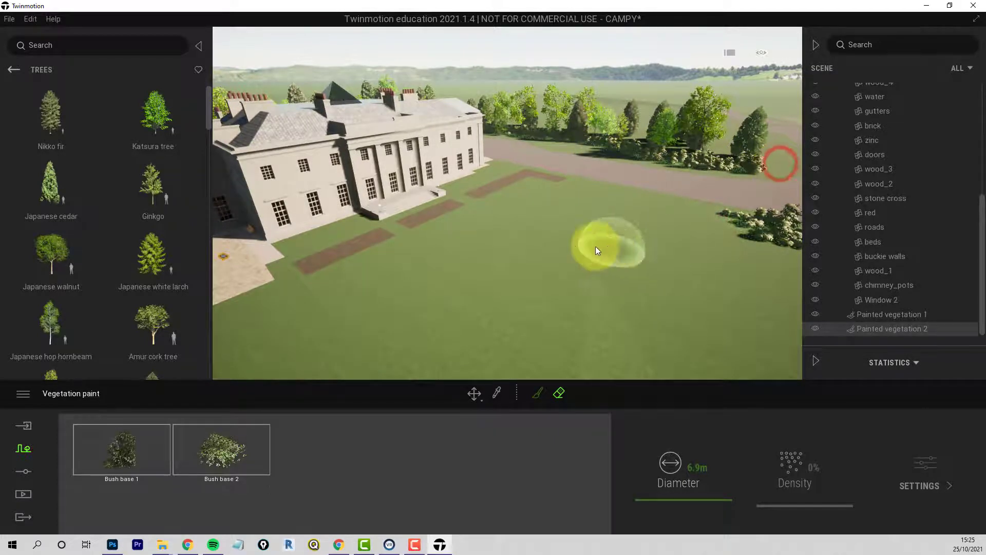
- Finish the bush set, start a new vegetation paint set and open the Grass and flowers library
{"action": "right_click_drag", "start_coordinate": [594, 248], "coordinate": [634, 175]}
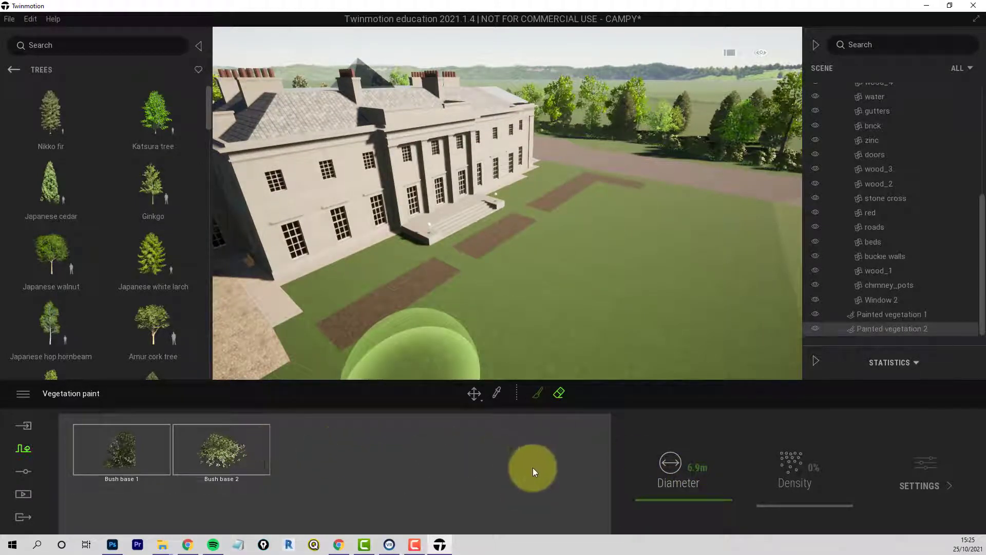
{"action": "key", "text": "Escape"}
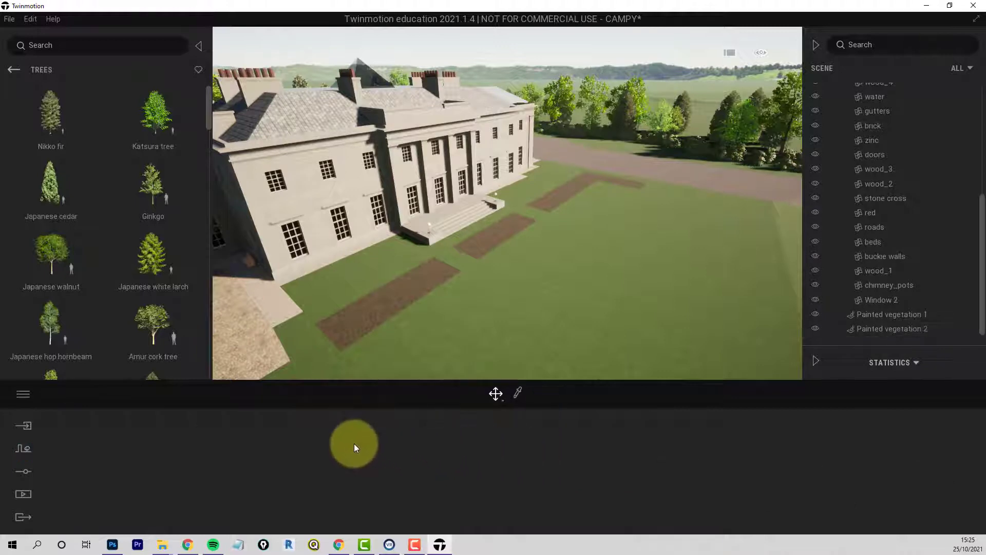
{"action": "left_click", "coordinate": [24, 451]}
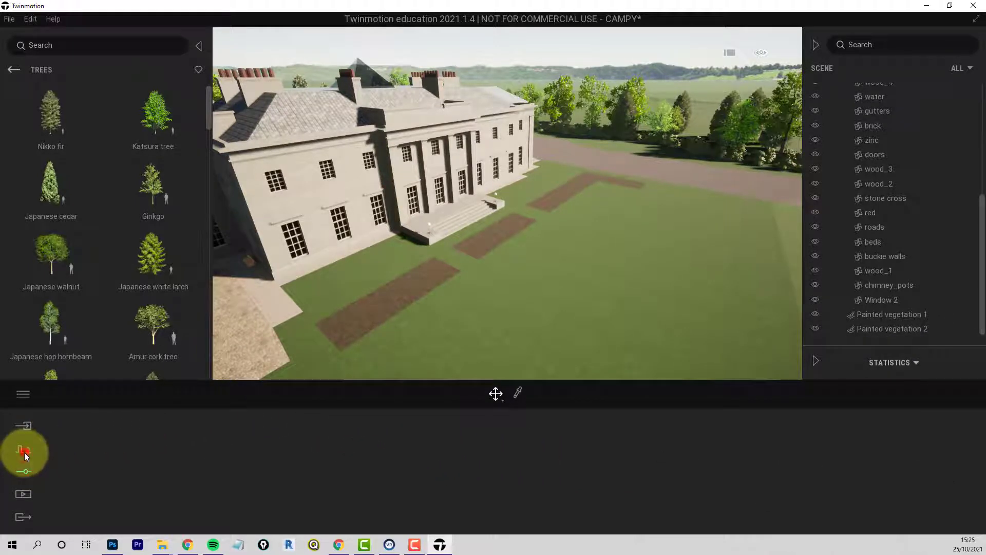
{"action": "left_click", "coordinate": [449, 484]}
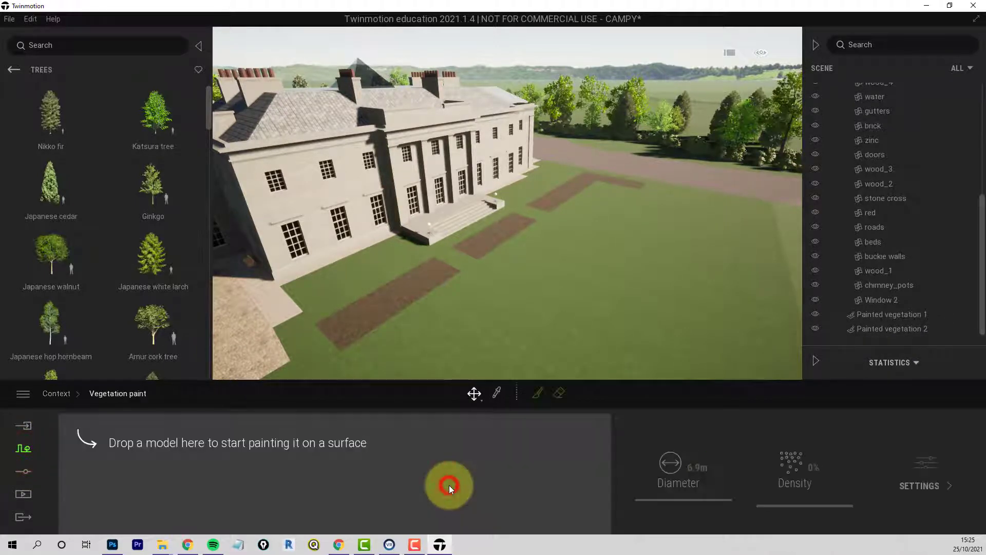
{"action": "left_click", "coordinate": [10, 70]}
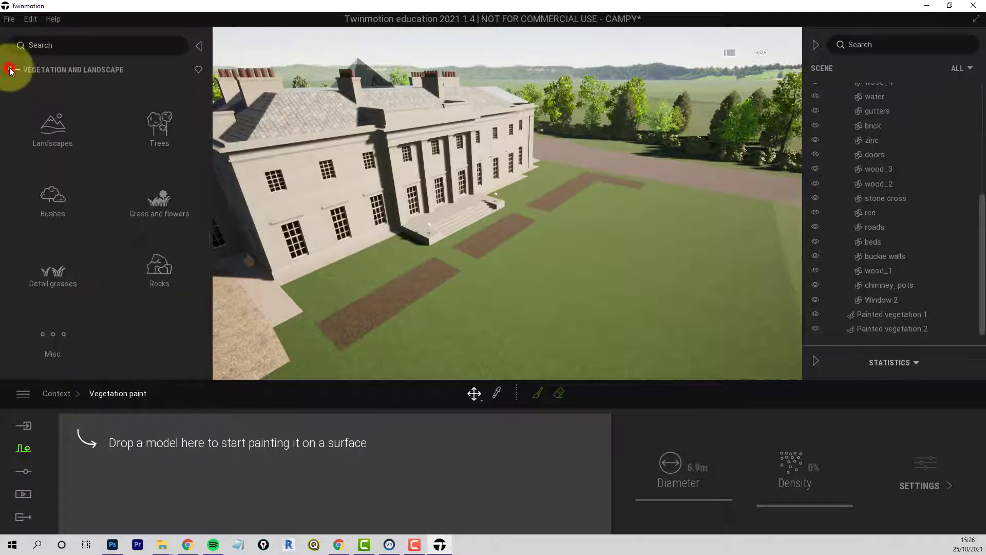
{"action": "left_click", "coordinate": [157, 206]}
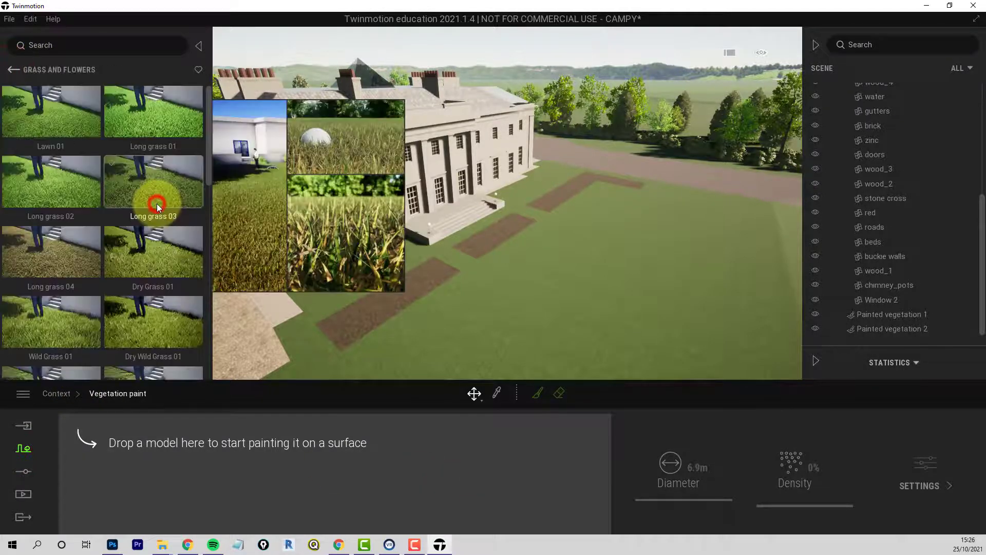
- Add TallGrass 02, Yarrows and Field Scabious to the new vegetation paint set
{"action": "scroll", "coordinate": [162, 232], "scroll_direction": "down", "scroll_amount": 3}
{"action": "scroll", "coordinate": [166, 252], "scroll_direction": "down", "scroll_amount": 3}
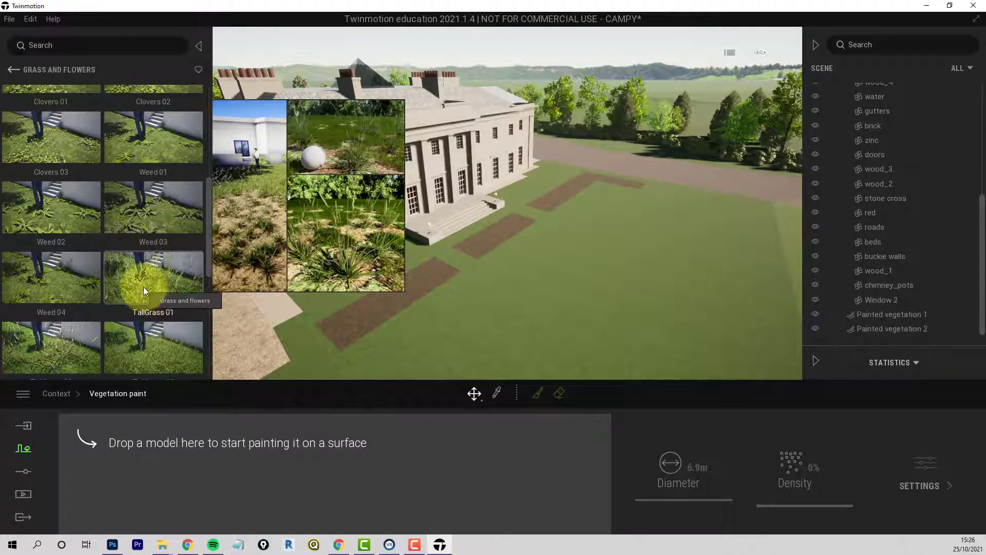
{"action": "left_click_drag", "start_coordinate": [51, 347], "coordinate": [152, 476]}
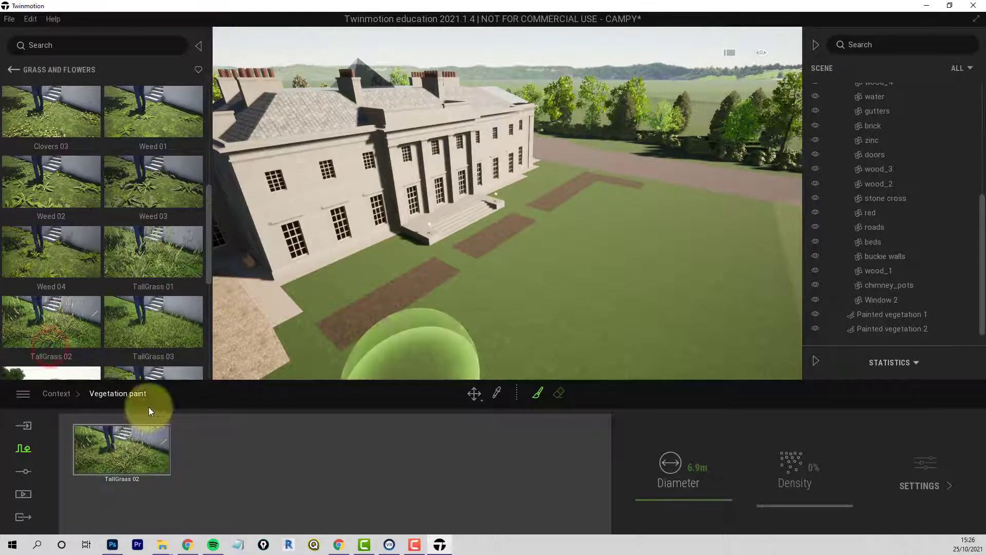
{"action": "scroll", "coordinate": [149, 284], "scroll_direction": "down", "scroll_amount": 3}
{"action": "scroll", "coordinate": [152, 283], "scroll_direction": "down", "scroll_amount": 3}
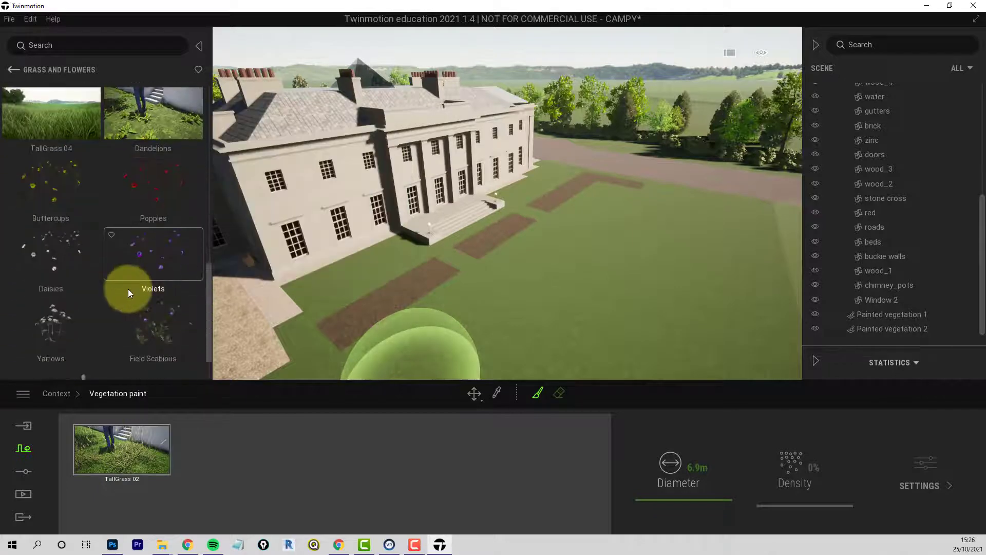
{"action": "left_click_drag", "start_coordinate": [53, 272], "coordinate": [217, 436]}
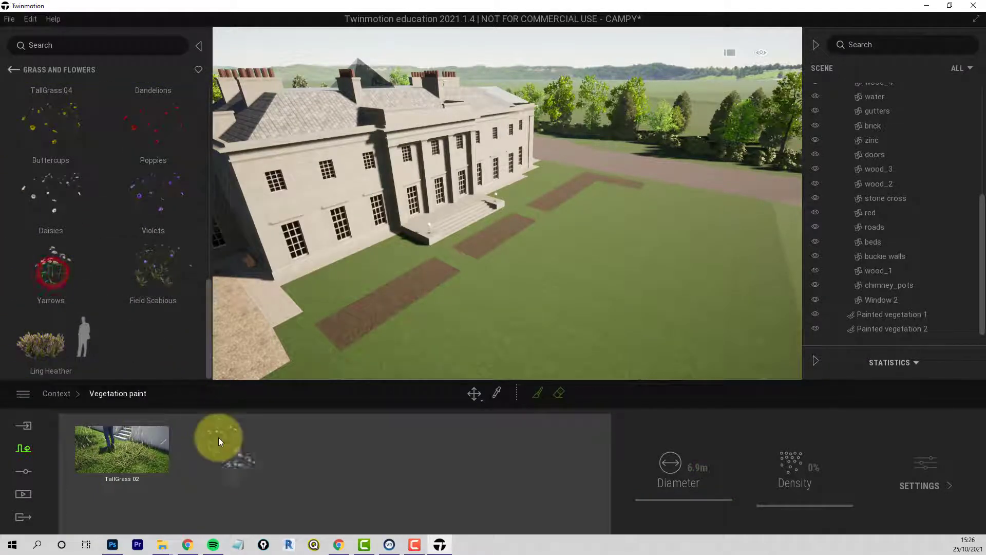
{"action": "left_click_drag", "start_coordinate": [147, 264], "coordinate": [285, 465]}
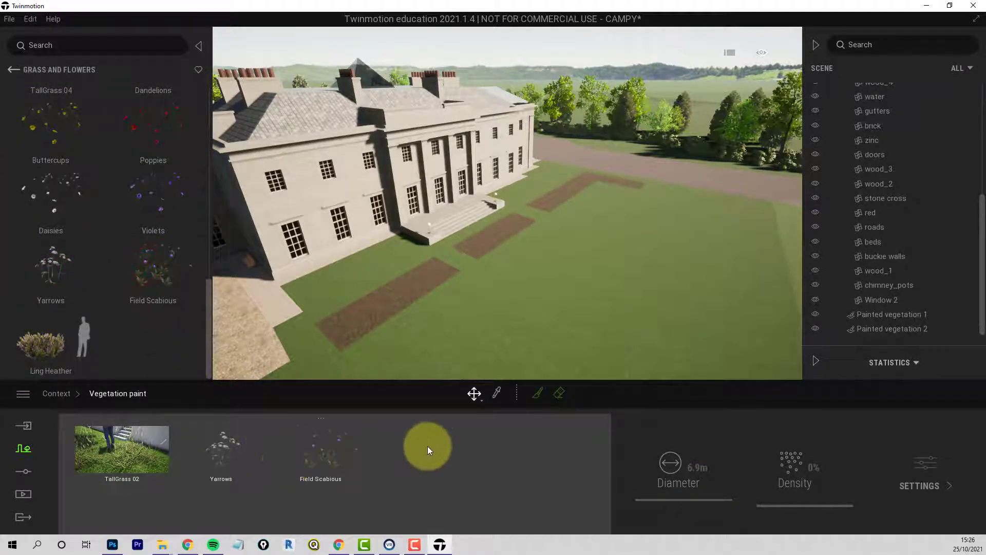
- Set the brush diameter to 2.1 m and paint the grass and flower mix along the soil beds in front of the house
{"action": "left_click", "coordinate": [536, 393]}
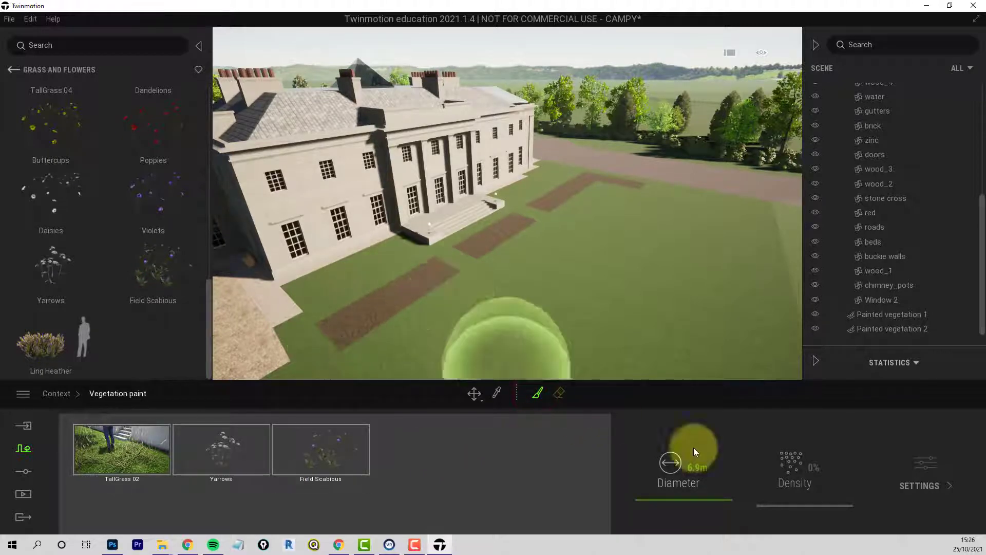
{"action": "left_click_drag", "start_coordinate": [695, 506], "coordinate": [693, 504]}
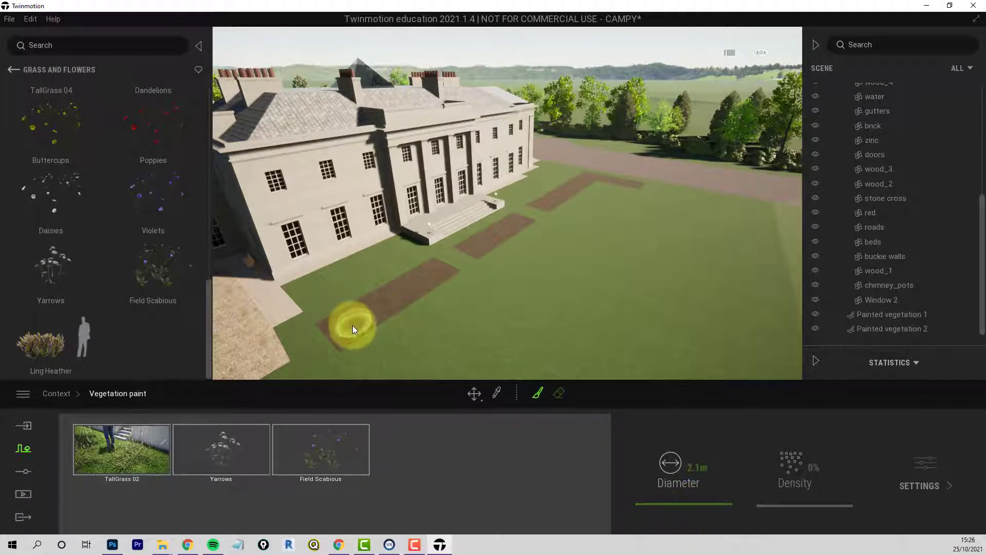
{"action": "mouse_move", "coordinate": [352, 325]}
{"action": "left_mouse_down"}
{"action": "mouse_move", "coordinate": [343, 328]}
{"action": "mouse_move", "coordinate": [521, 218]}
{"action": "left_mouse_up"}
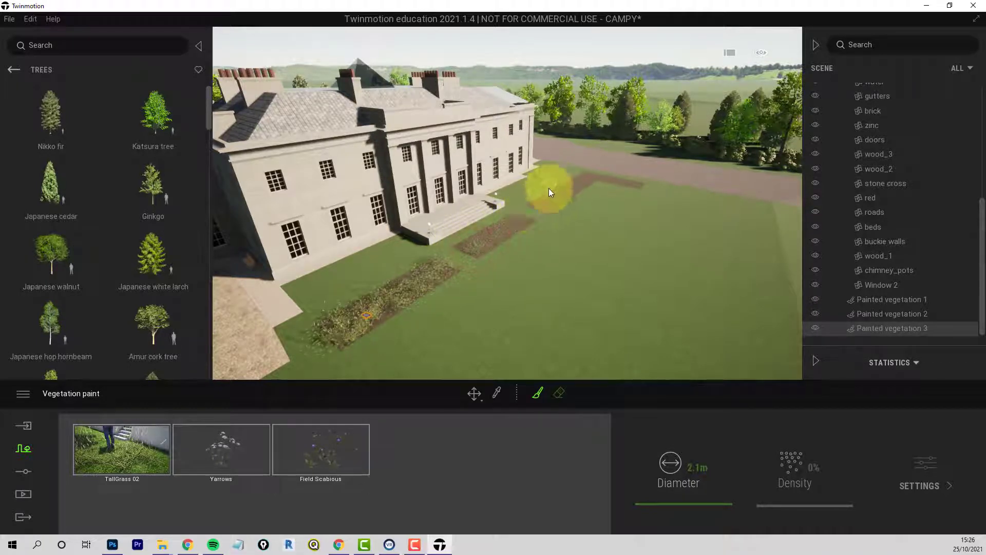
{"action": "left_click", "coordinate": [543, 208]}
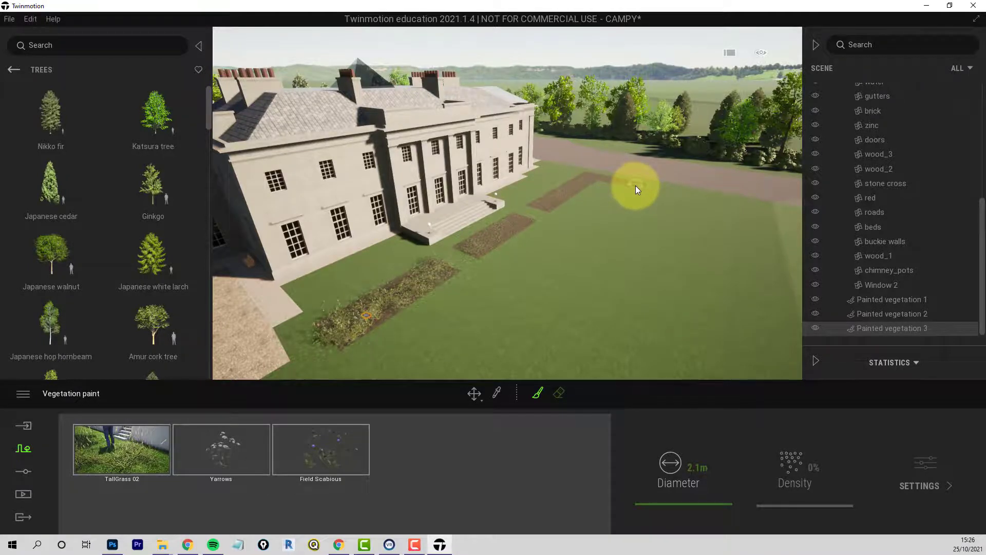
- Paint the grass and flower mix over the far L-shaped bed, filling its short arm, corner and long arm
{"action": "scroll", "coordinate": [635, 183], "scroll_direction": "up", "scroll_amount": 5}
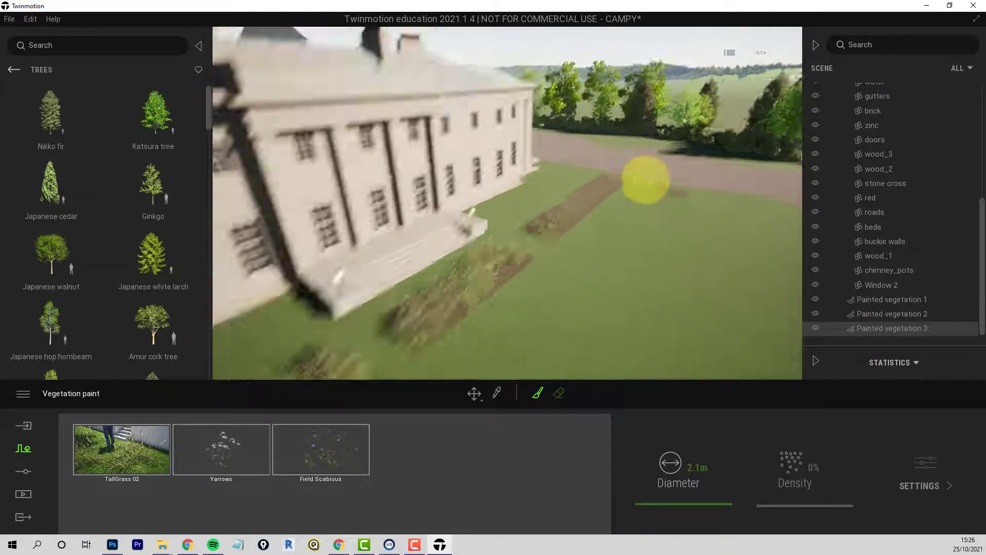
{"action": "middle_click_drag", "start_coordinate": [646, 180], "coordinate": [647, 181]}
{"action": "scroll", "coordinate": [581, 239], "scroll_direction": "up", "scroll_amount": 5}
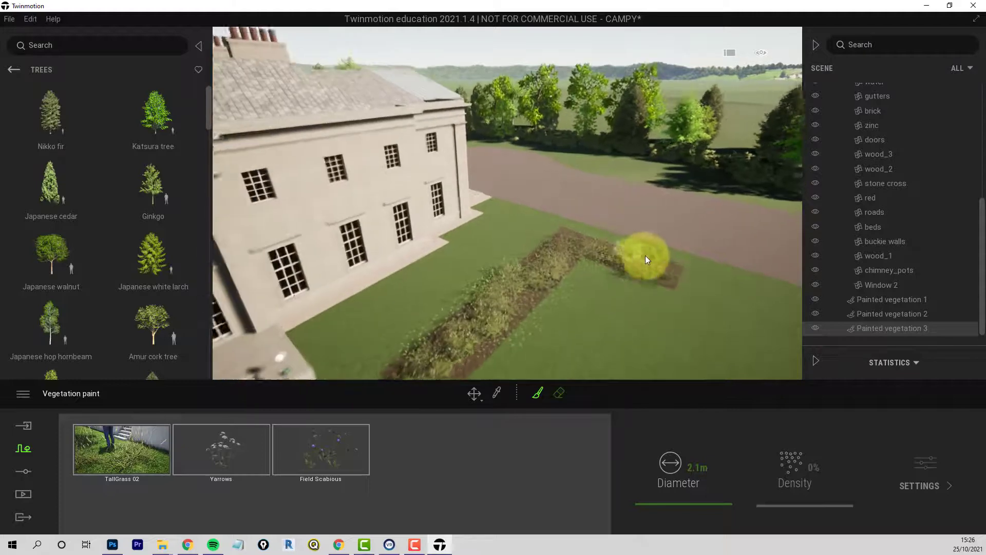
{"action": "left_click_drag", "start_coordinate": [670, 268], "coordinate": [644, 260]}
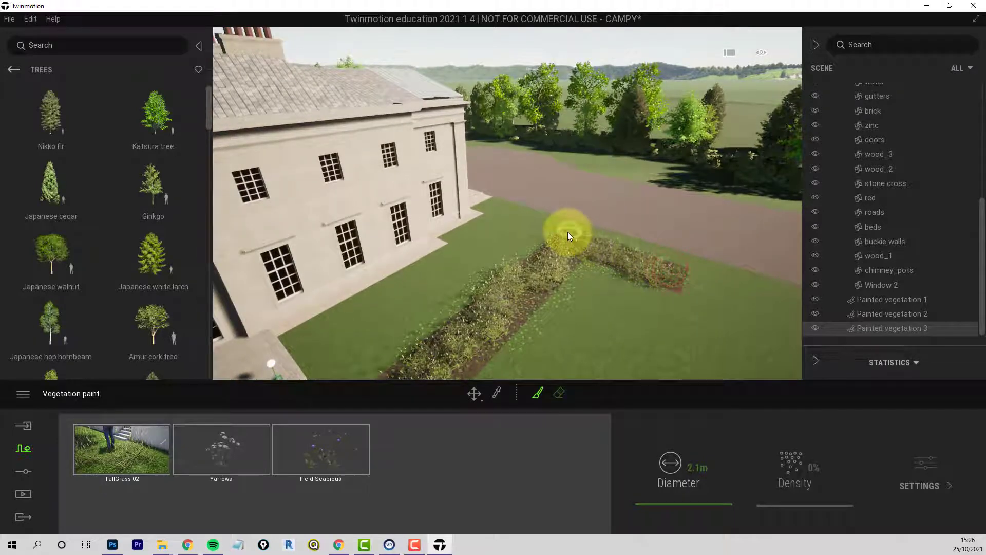
{"action": "left_click_drag", "start_coordinate": [568, 233], "coordinate": [562, 257]}
{"action": "left_click_drag", "start_coordinate": [520, 299], "coordinate": [445, 369]}
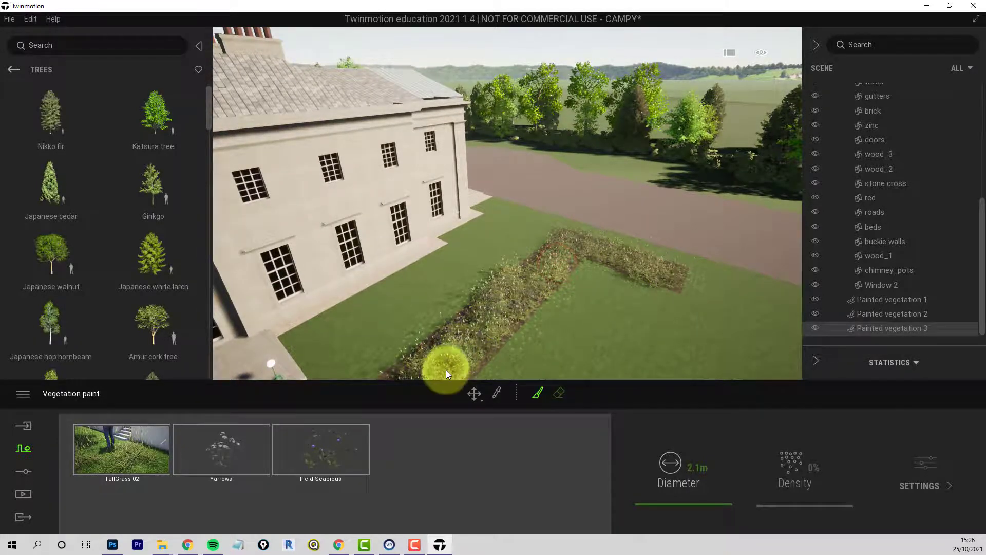
- Thicken the grass and flower planting in the beds beside the entrance steps
{"action": "middle_click_drag", "start_coordinate": [456, 344], "coordinate": [443, 319]}
{"action": "left_click_drag", "start_coordinate": [397, 230], "coordinate": [292, 329]}
{"action": "mouse_move", "coordinate": [292, 330]}
{"action": "middle_mouse_down"}
{"action": "mouse_move", "coordinate": [303, 319]}
{"action": "mouse_move", "coordinate": [278, 325]}
{"action": "middle_mouse_up"}
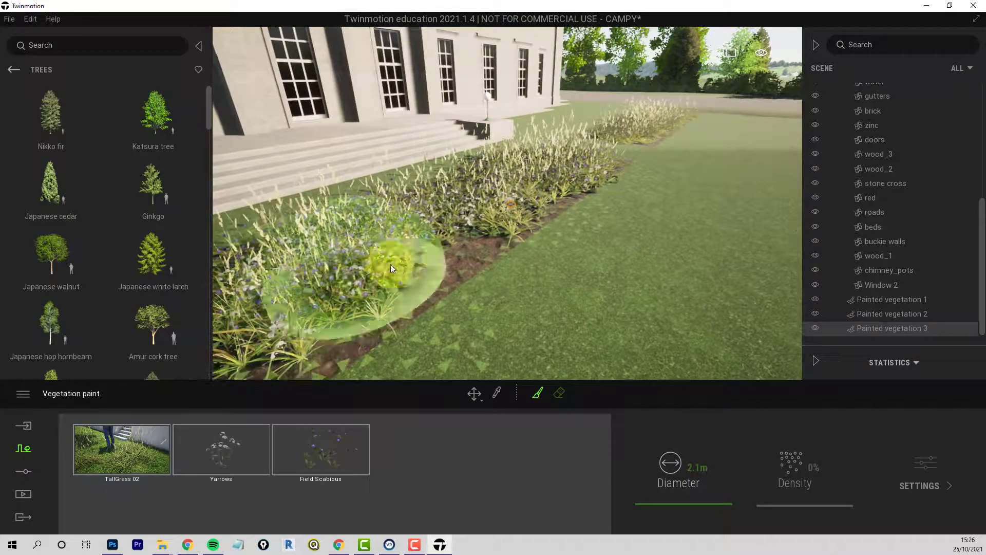
{"action": "mouse_move", "coordinate": [422, 244]}
{"action": "left_mouse_down"}
{"action": "mouse_move", "coordinate": [404, 254]}
{"action": "mouse_move", "coordinate": [502, 257]}
{"action": "left_mouse_up"}
- Erase the grass and flowers spilling onto the lawn around the near end of the closest bed
{"action": "scroll", "coordinate": [502, 257], "scroll_direction": "down", "scroll_amount": 8}
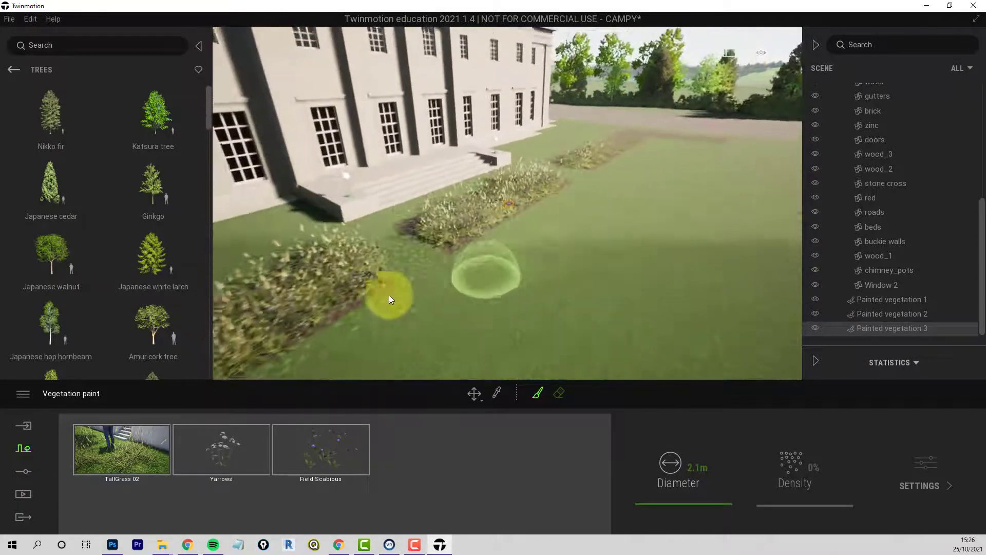
{"action": "scroll", "coordinate": [568, 286], "scroll_direction": "down", "scroll_amount": 5}
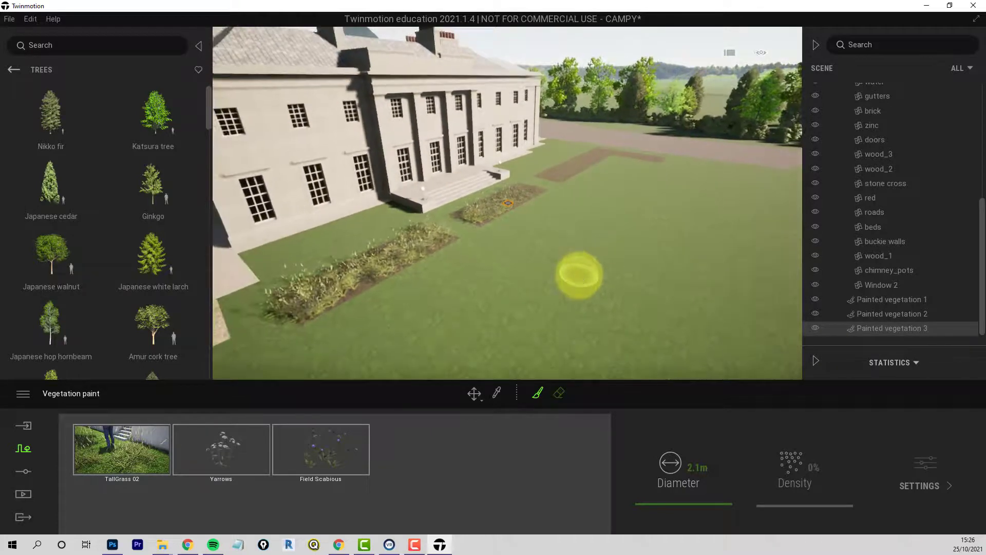
{"action": "left_click", "coordinate": [556, 393]}
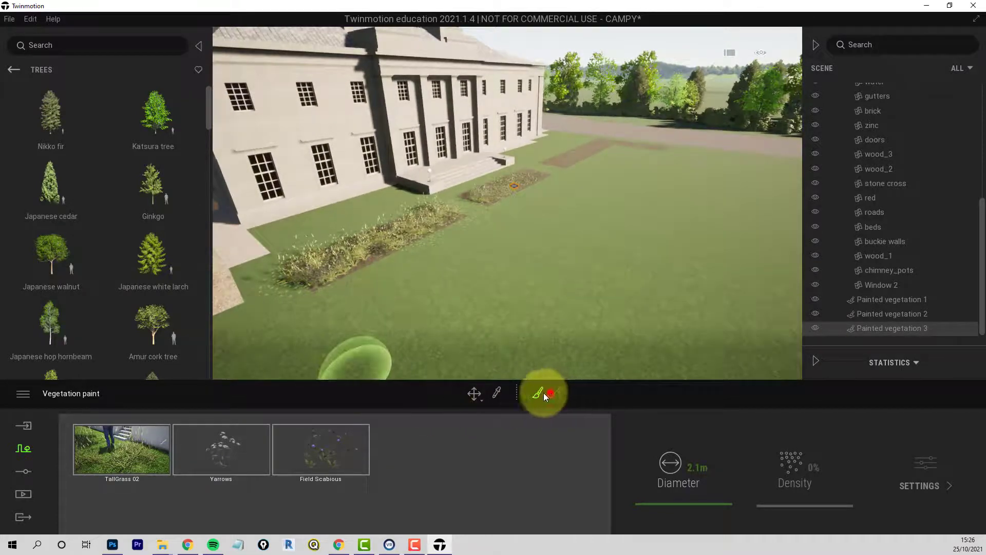
{"action": "mouse_move", "coordinate": [267, 292]}
{"action": "left_mouse_down"}
{"action": "mouse_move", "coordinate": [285, 302]}
{"action": "mouse_move", "coordinate": [267, 295]}
{"action": "mouse_move", "coordinate": [284, 298]}
{"action": "mouse_move", "coordinate": [265, 272]}
{"action": "mouse_move", "coordinate": [293, 307]}
{"action": "left_mouse_up"}
{"action": "left_click", "coordinate": [559, 393]}
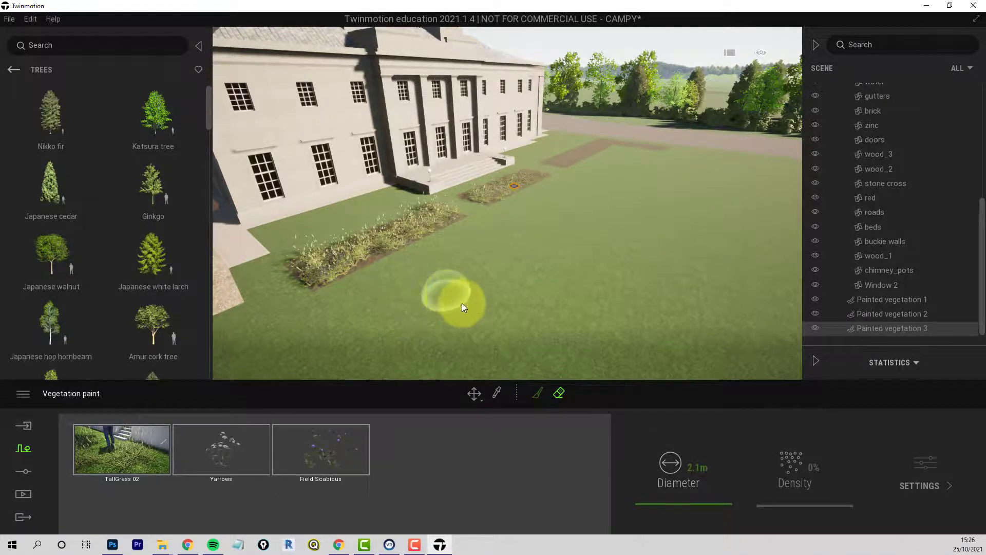
- Save the CAMPY scene
{"action": "scroll", "coordinate": [519, 308], "scroll_direction": "down", "scroll_amount": 5}
{"action": "middle_click_drag", "start_coordinate": [626, 316], "coordinate": [582, 334]}
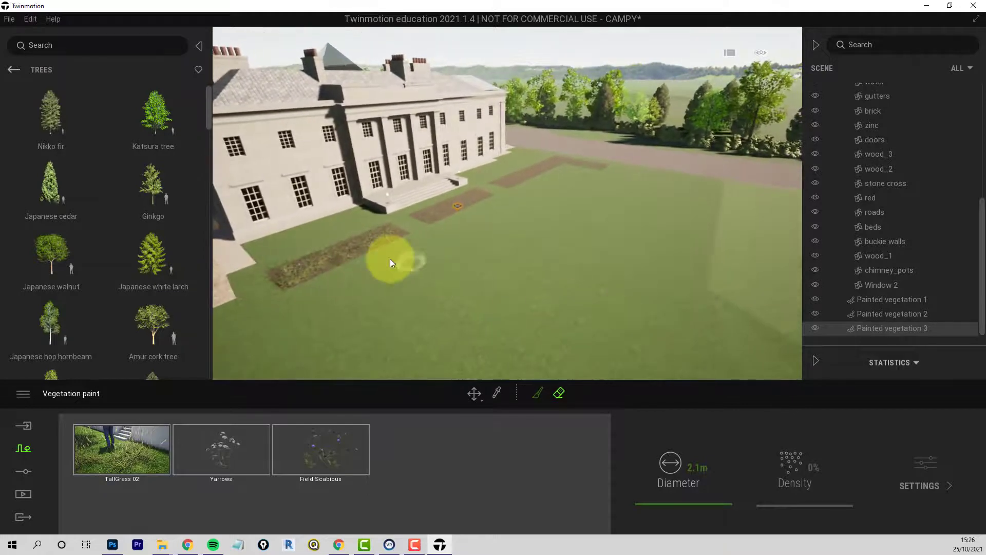
{"action": "left_click", "coordinate": [10, 21]}
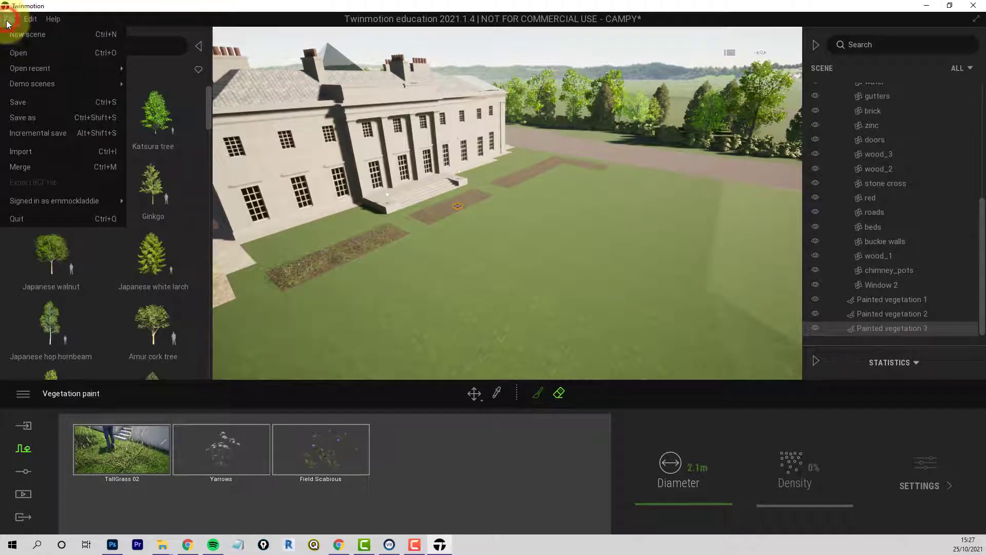
{"action": "mouse_move", "coordinate": [42, 88]}
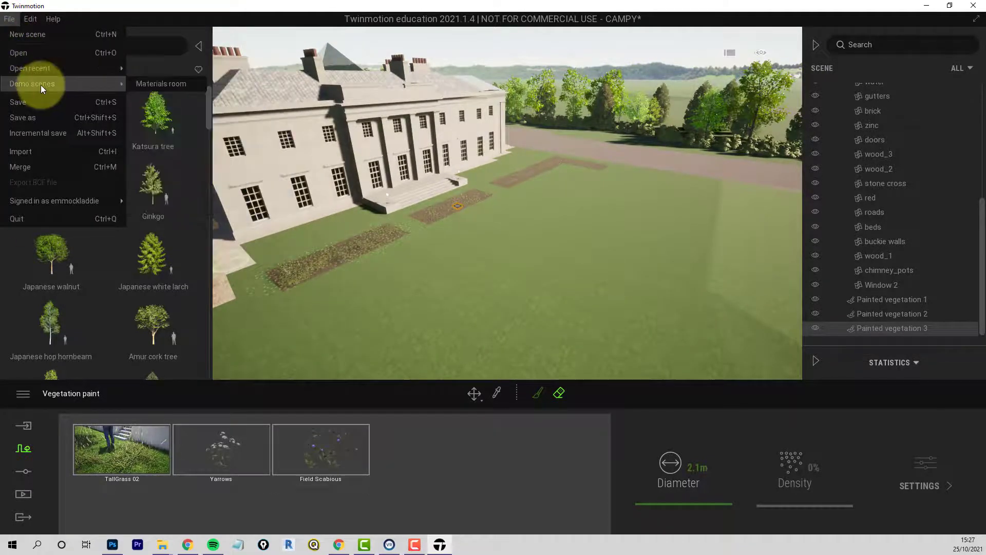
{"action": "left_click", "coordinate": [20, 102]}
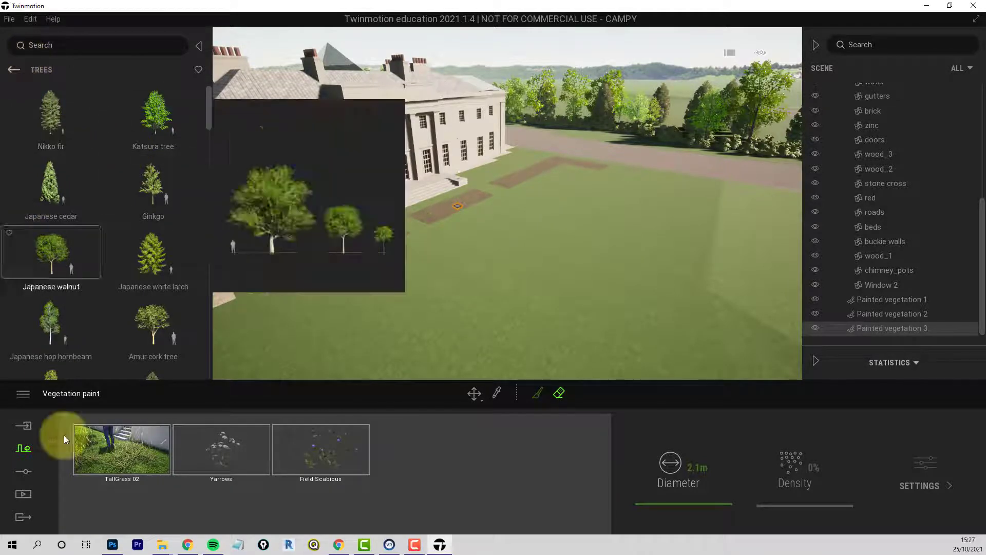
- Deselect the painted flower beds and start a new vegetation scatter
{"action": "left_click", "coordinate": [362, 327]}
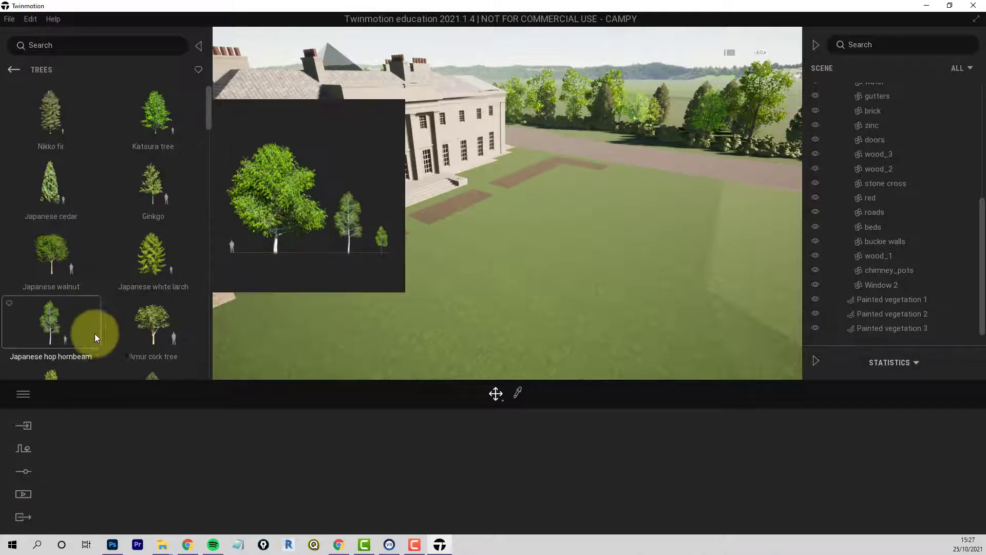
{"action": "left_click", "coordinate": [26, 471]}
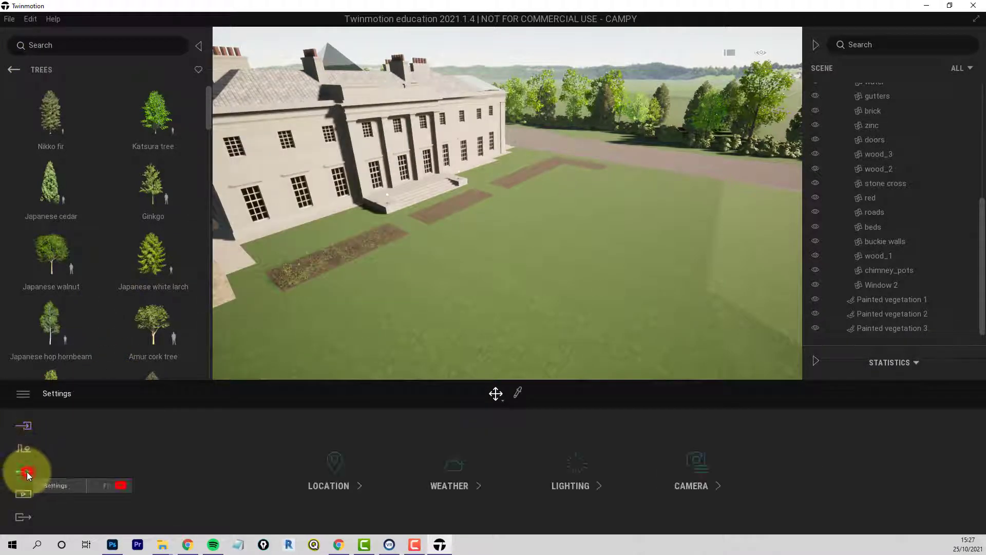
{"action": "left_click", "coordinate": [23, 446]}
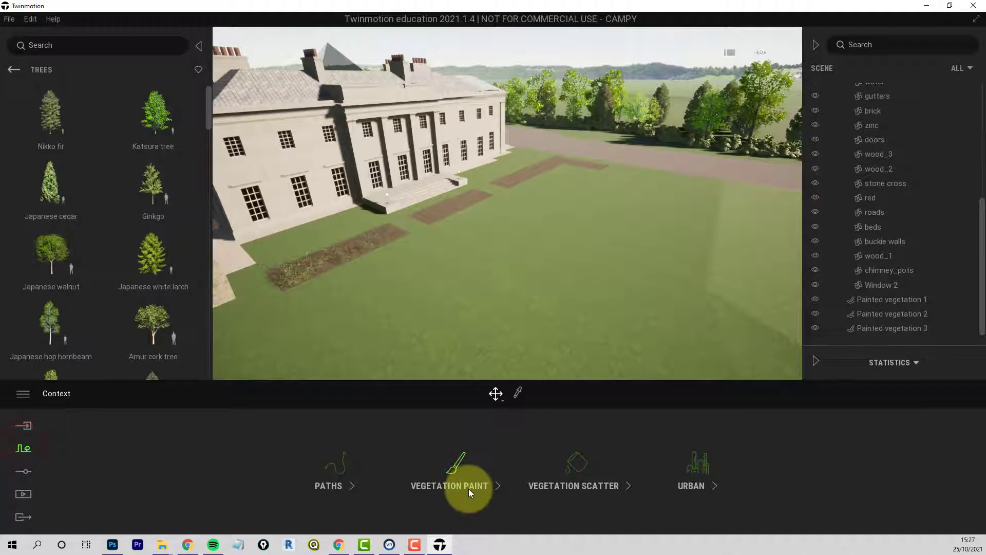
{"action": "left_click", "coordinate": [596, 488]}
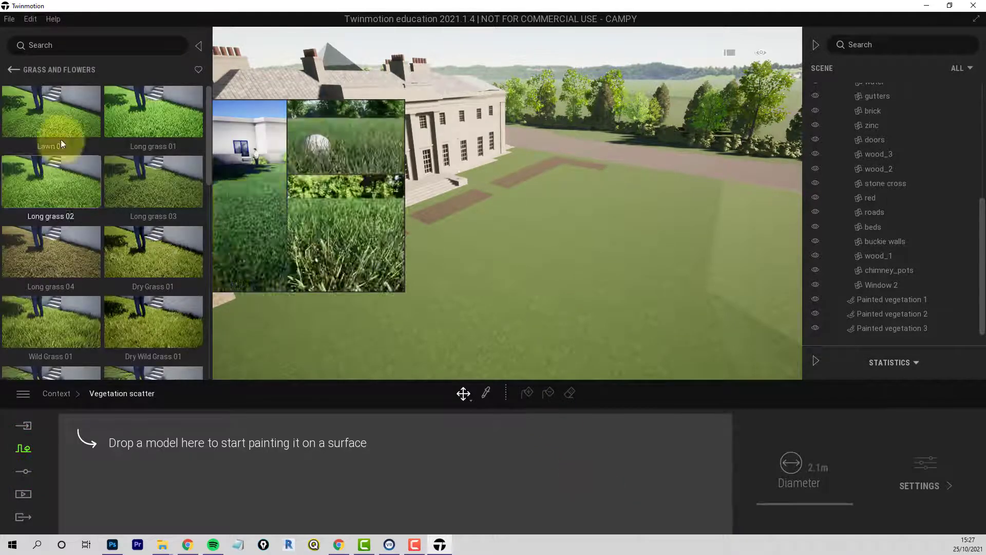
- Add Weed 04 and TallGrass 04 from the Grass and flowers library to the vegetation scatter set
{"action": "scroll", "coordinate": [163, 262], "scroll_direction": "down", "scroll_amount": 2}
{"action": "scroll", "coordinate": [161, 257], "scroll_direction": "down", "scroll_amount": 6}
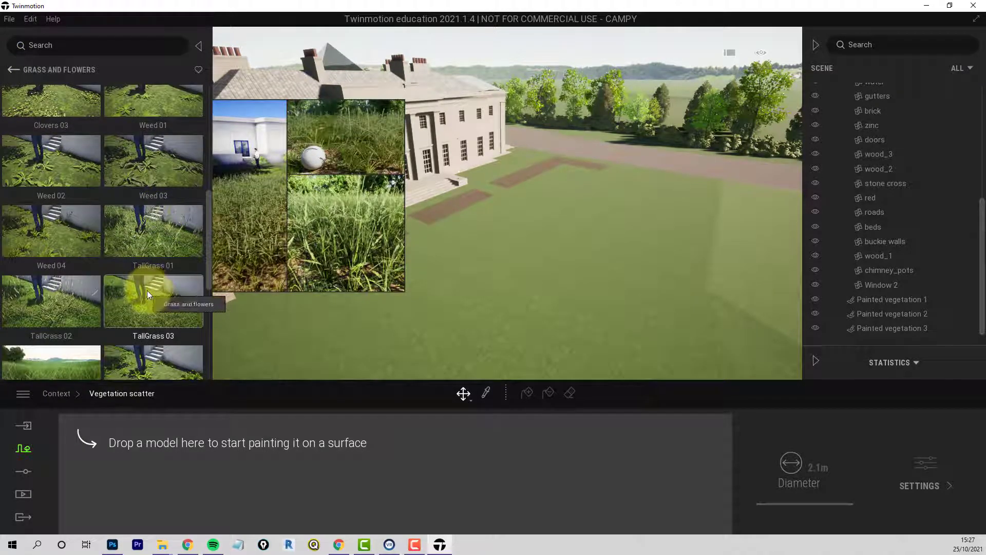
{"action": "left_click_drag", "start_coordinate": [63, 240], "coordinate": [155, 462]}
{"action": "scroll", "coordinate": [116, 325], "scroll_direction": "down", "scroll_amount": 2}
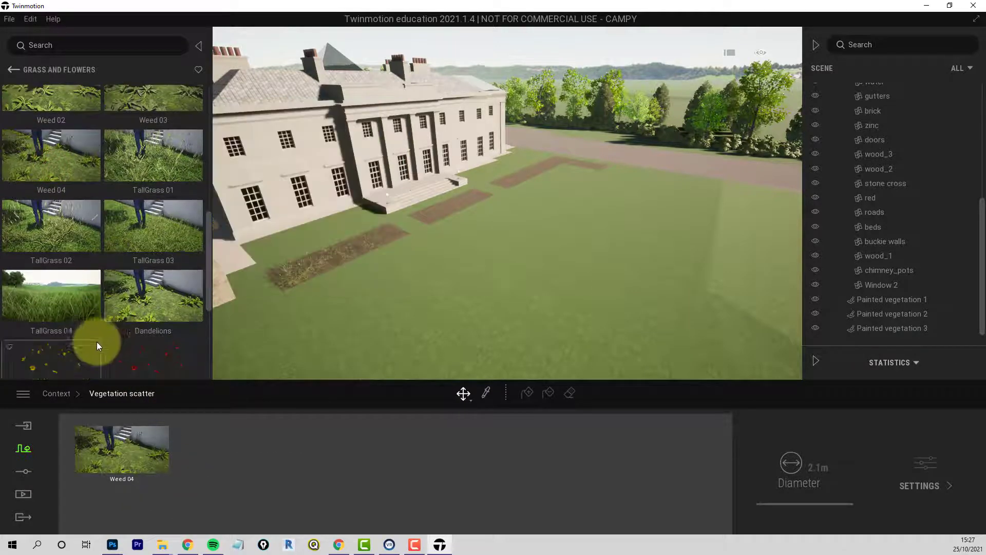
{"action": "left_click_drag", "start_coordinate": [44, 295], "coordinate": [203, 449]}
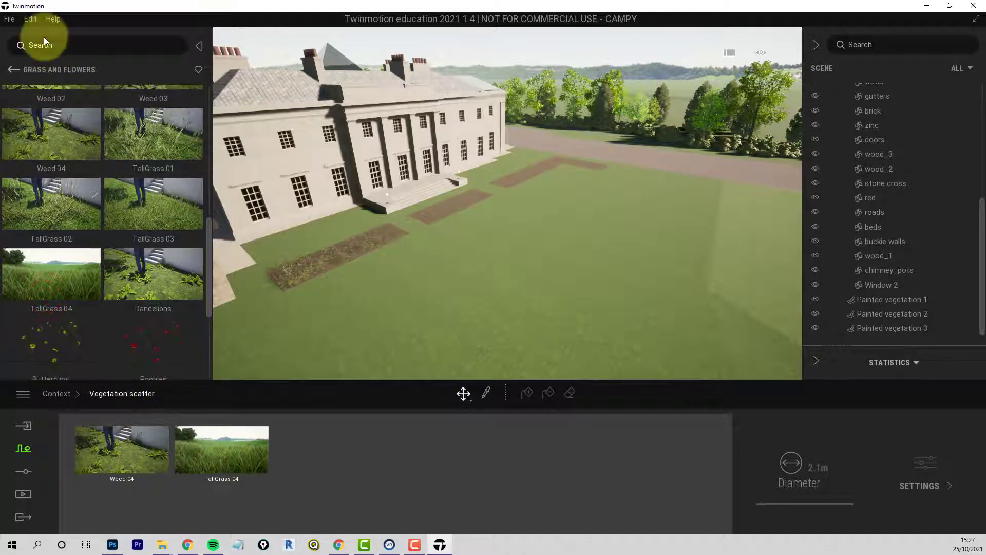
- Add Rock 2 from the Rocks library to the vegetation scatter set
{"action": "left_click", "coordinate": [9, 70]}
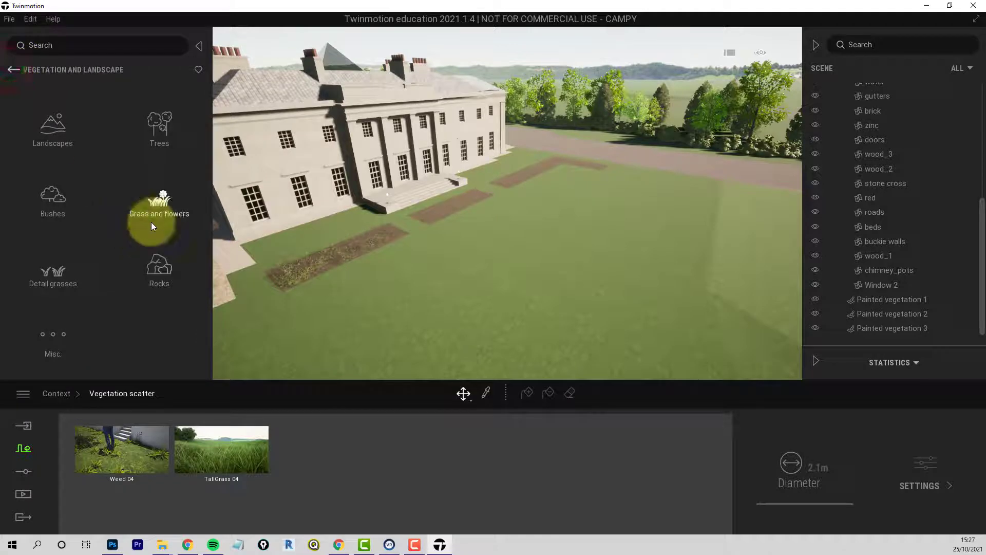
{"action": "left_click", "coordinate": [159, 270]}
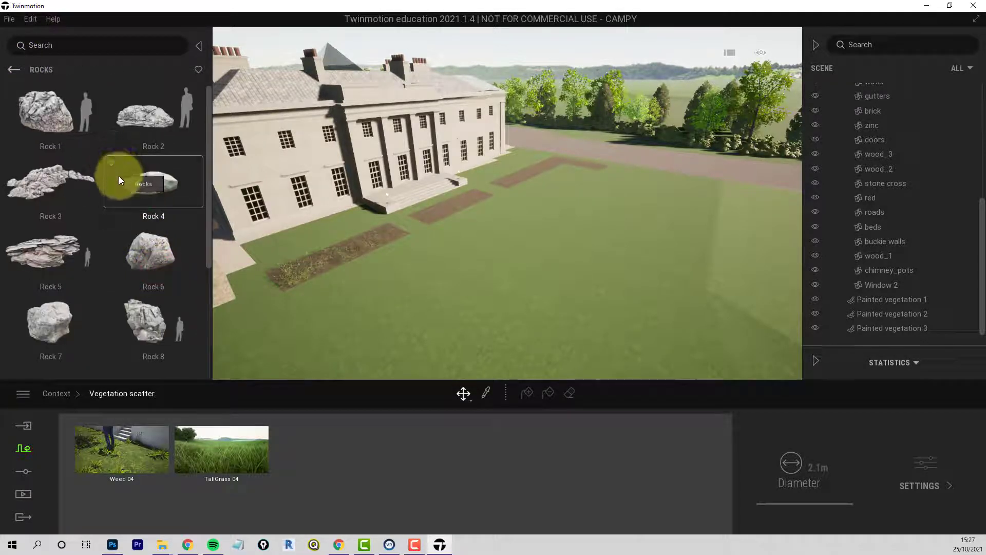
{"action": "scroll", "coordinate": [136, 139], "scroll_direction": "down", "scroll_amount": 2}
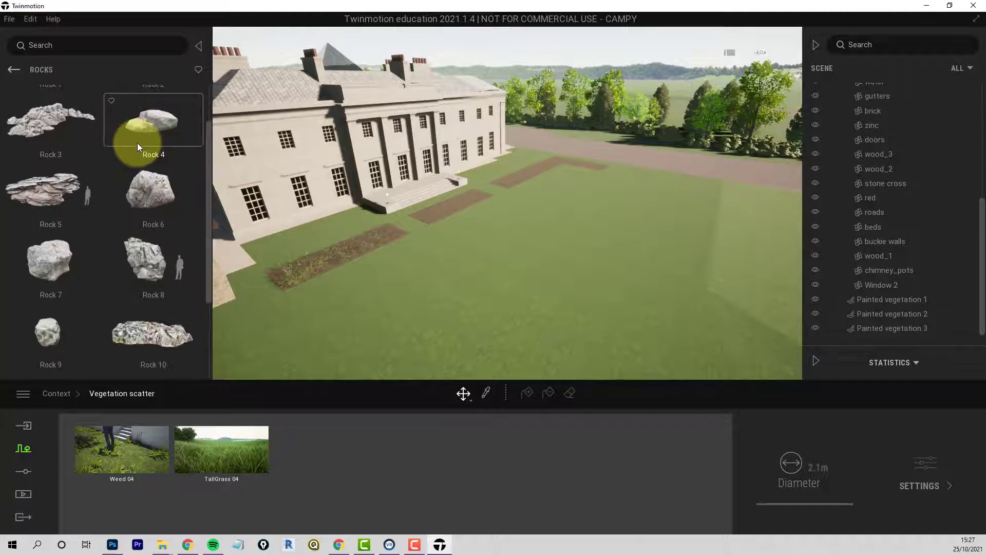
{"action": "scroll", "coordinate": [139, 201], "scroll_direction": "up", "scroll_amount": 3}
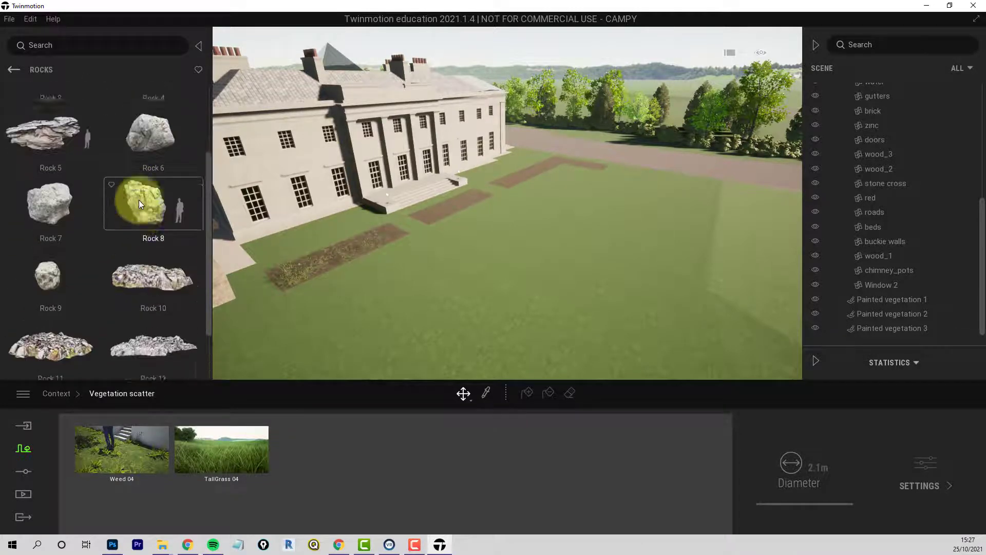
{"action": "scroll", "coordinate": [139, 200], "scroll_direction": "up", "scroll_amount": 1}
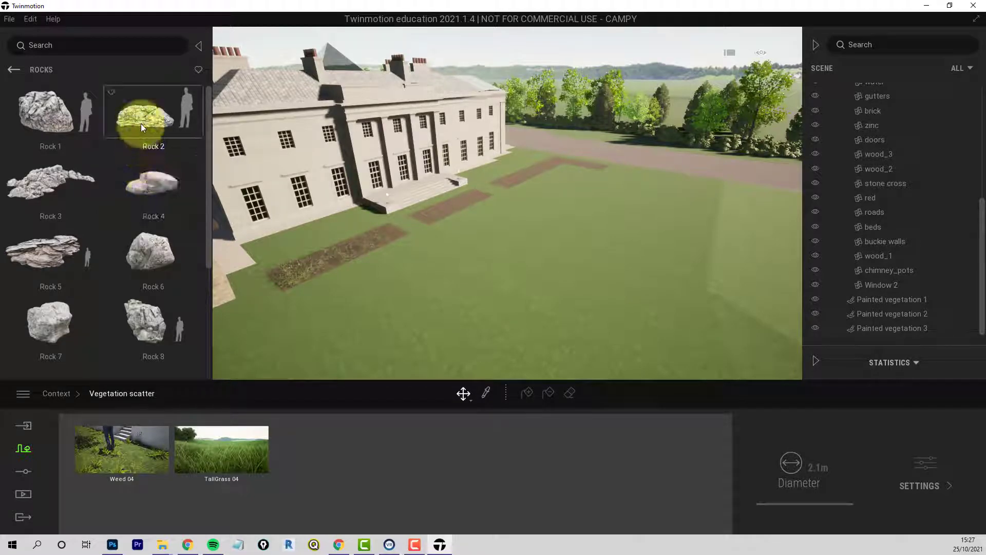
{"action": "left_click_drag", "start_coordinate": [139, 117], "coordinate": [334, 460]}
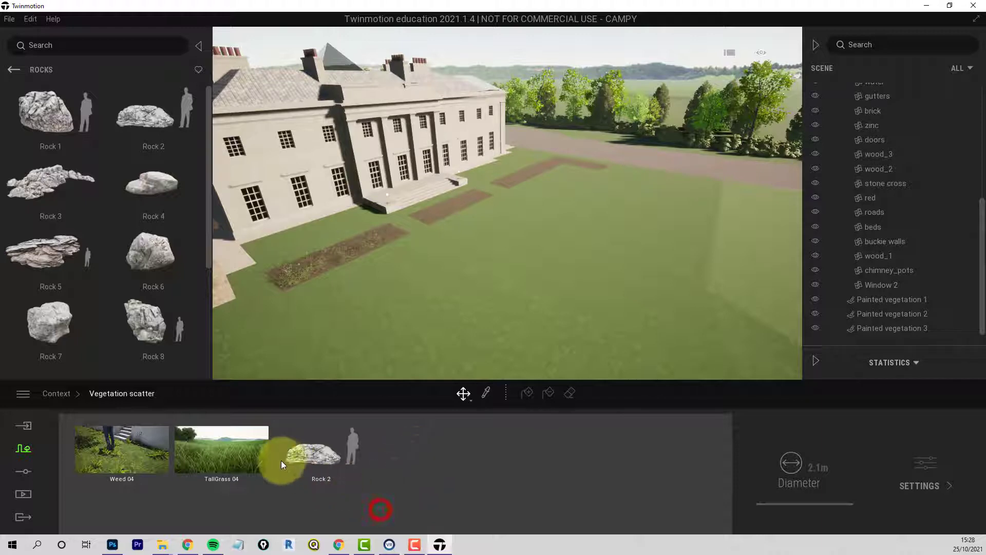
- Scatter Weed 04, TallGrass 04 and Rock 2 together across the lawn in front of the house
{"action": "left_click", "coordinate": [125, 458]}
{"action": "left_click", "coordinate": [203, 456]}
{"action": "left_click", "coordinate": [303, 458]}
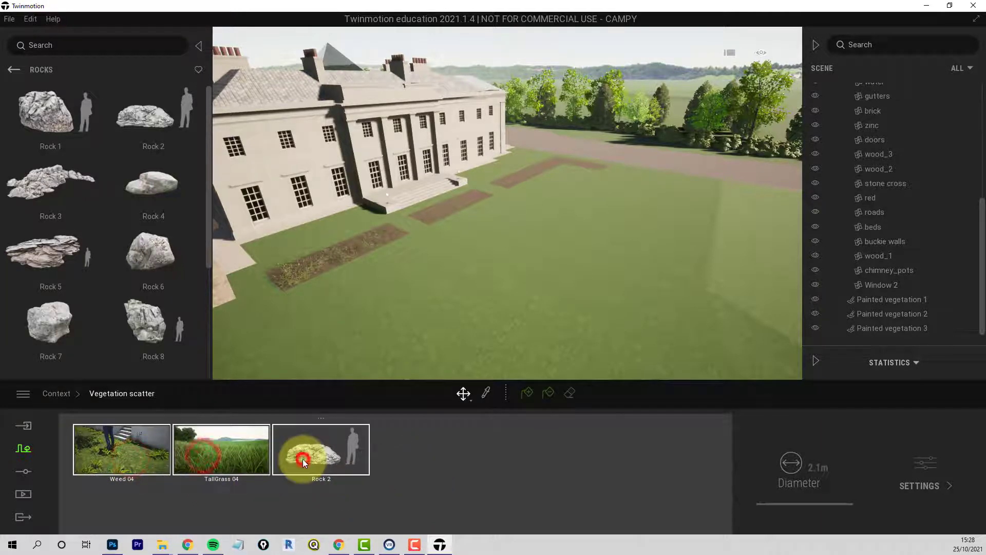
{"action": "left_click", "coordinate": [527, 394]}
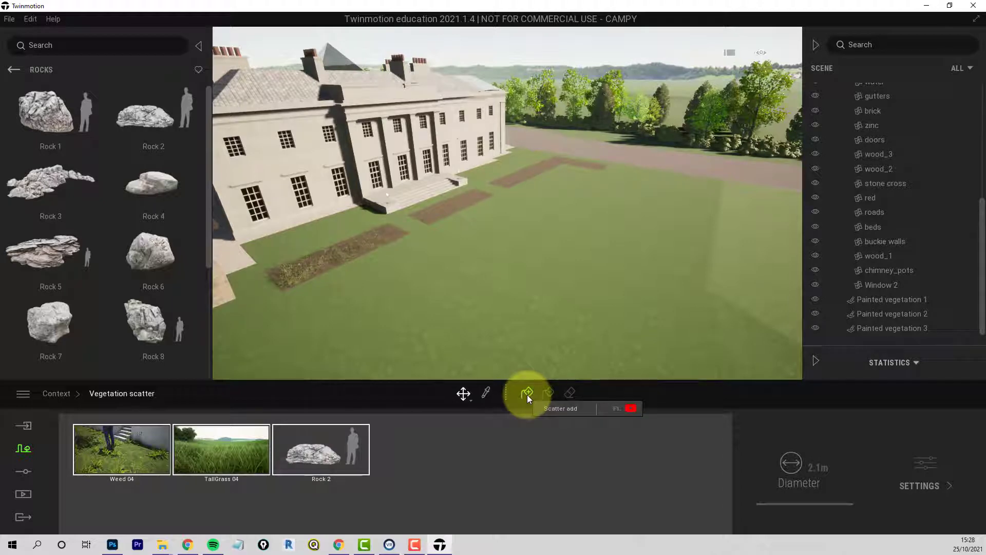
{"action": "left_click", "coordinate": [527, 395]}
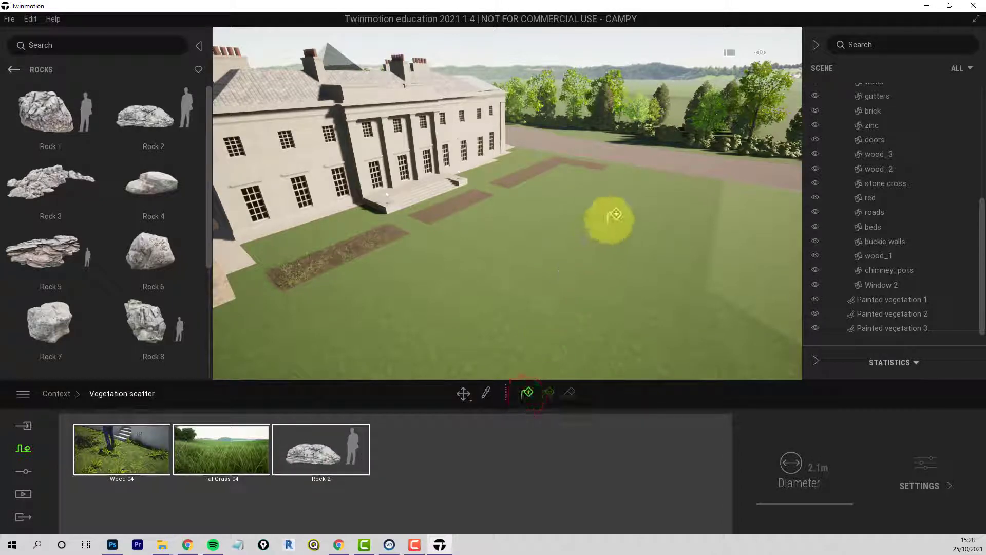
{"action": "left_click", "coordinate": [590, 265]}
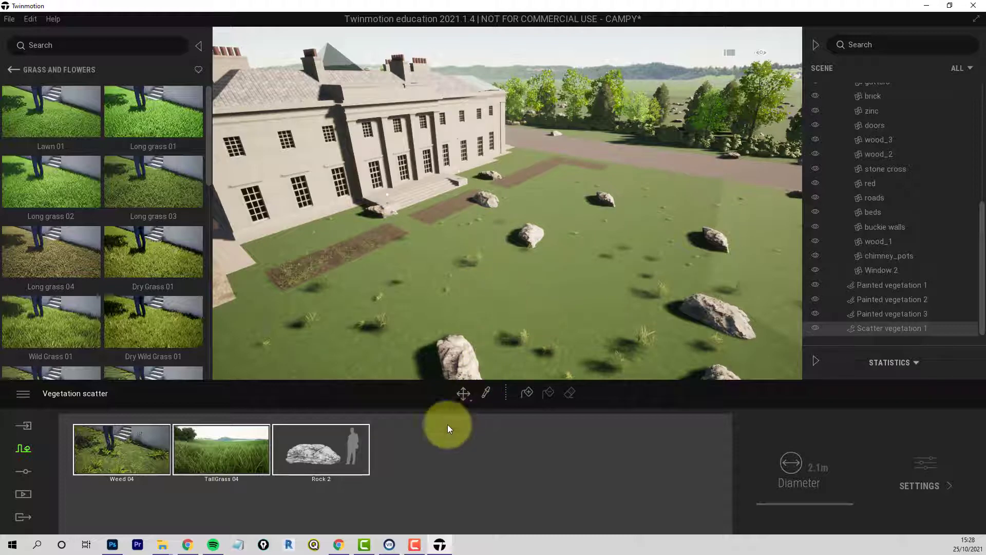
- Delete Rock 2 from the scatter set to clear the rocks from the scene
{"action": "left_click", "coordinate": [317, 455]}
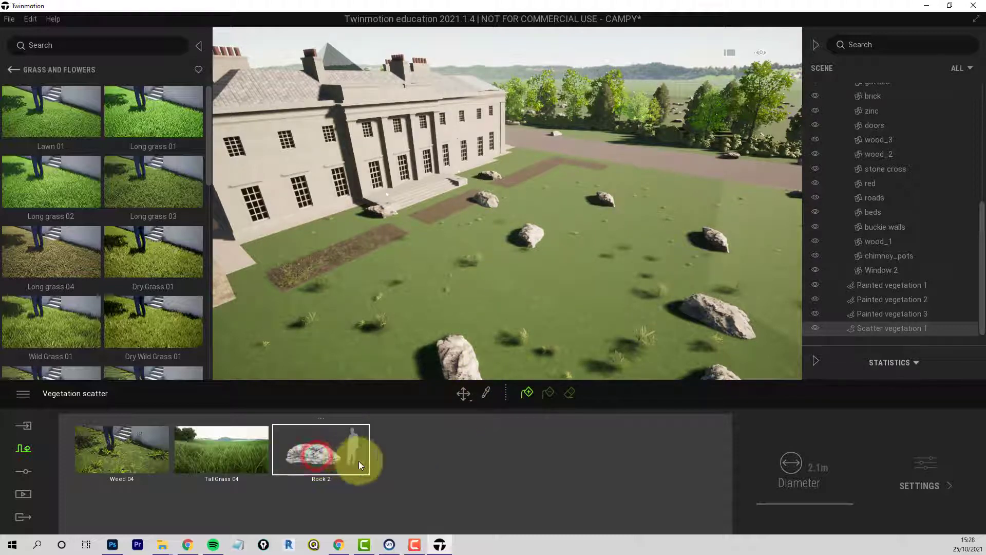
{"action": "key", "text": "Delete"}
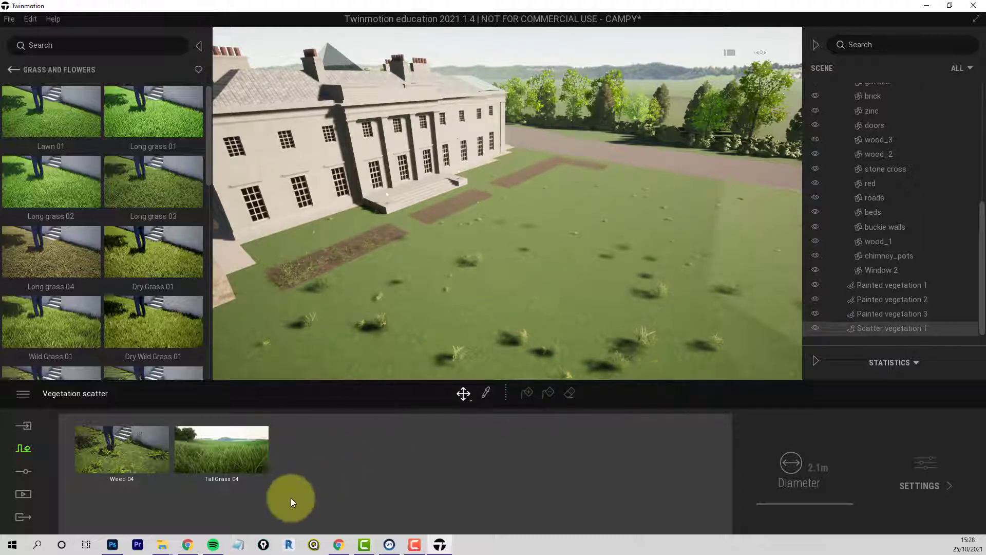
- Scatter additional TallGrass 04 on its own over the lawn in front of the house
{"action": "left_click", "coordinate": [218, 450]}
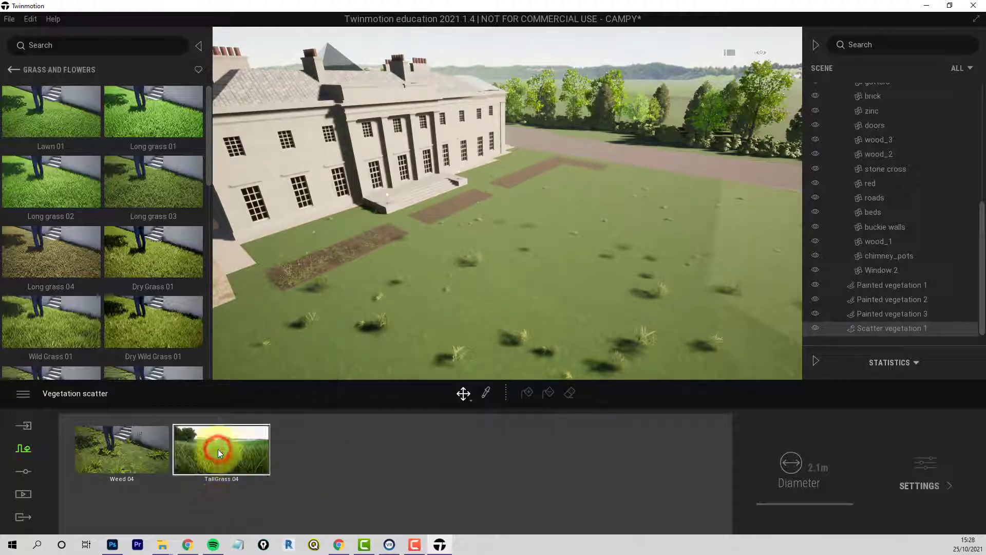
{"action": "left_click", "coordinate": [527, 393]}
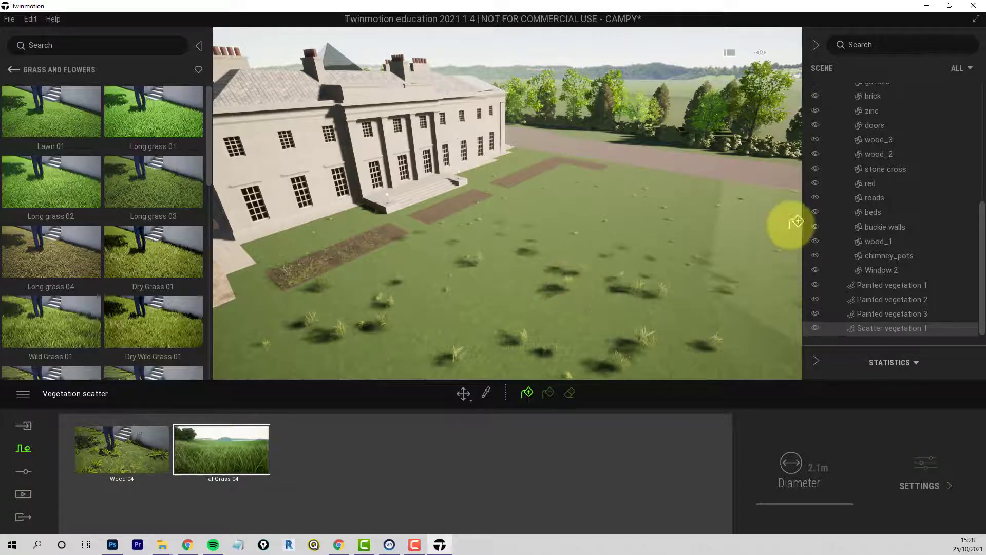
{"action": "left_click", "coordinate": [777, 204]}
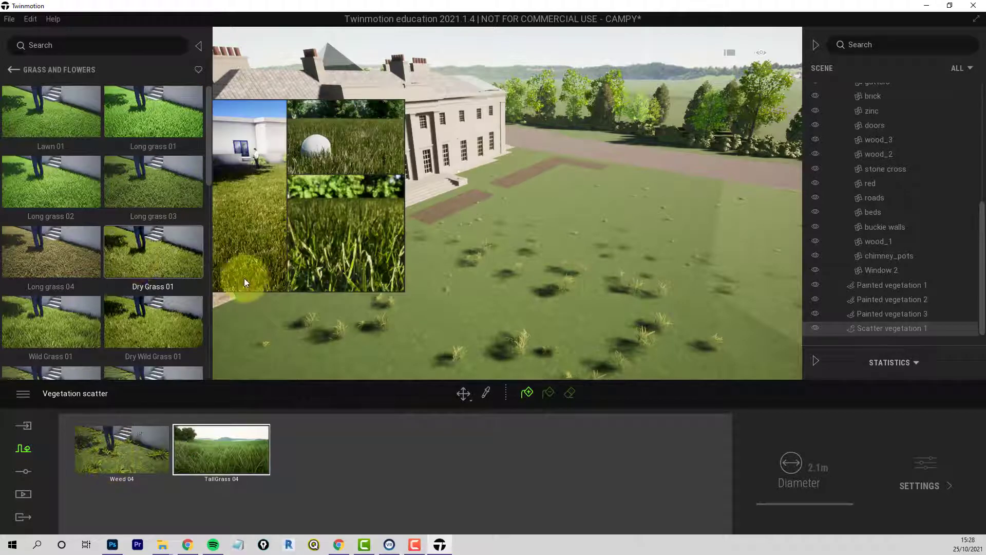
- Set the size of the scattered TallGrass 04 to 0%
{"action": "key", "text": "s"}
{"action": "key", "text": "q"}
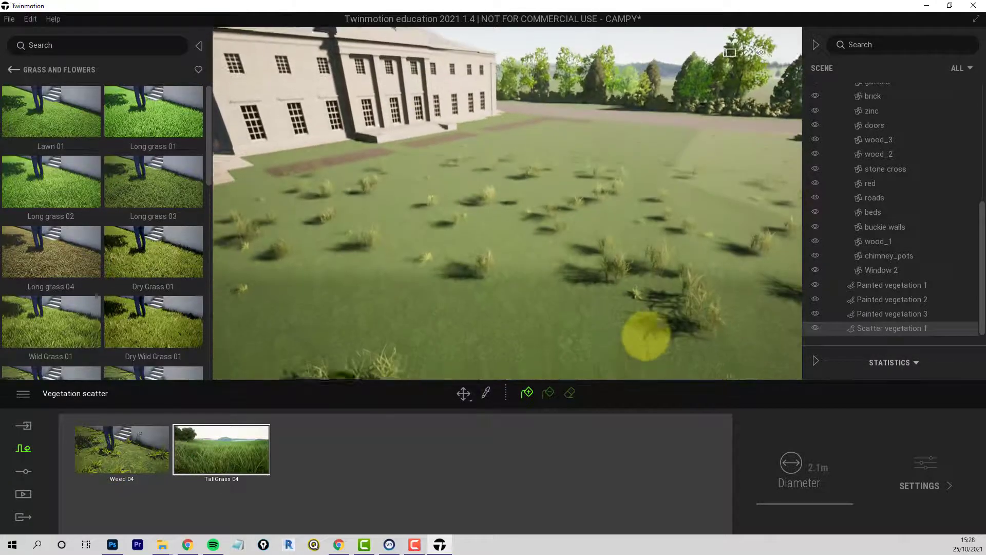
{"action": "key", "text": "w"}
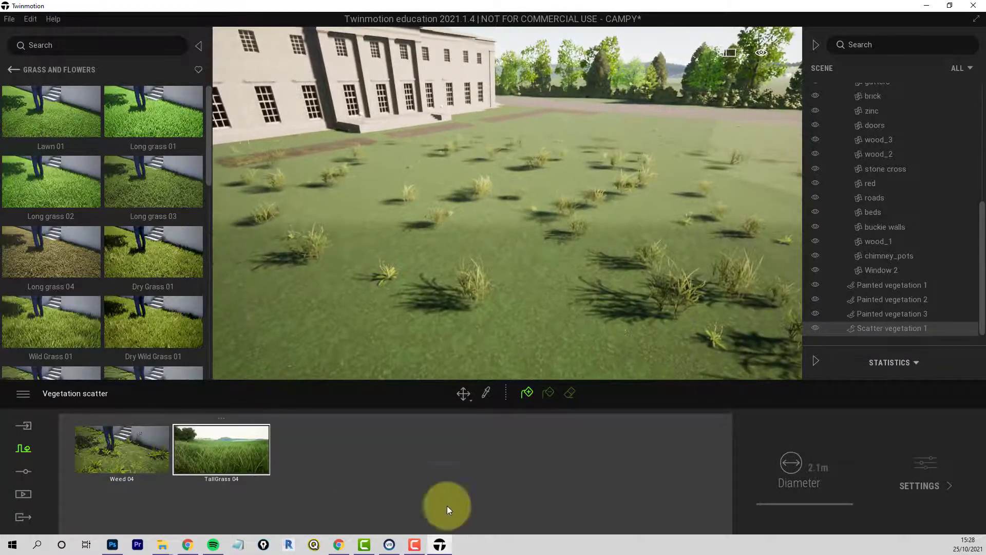
{"action": "left_click", "coordinate": [295, 491]}
{"action": "left_click", "coordinate": [244, 460]}
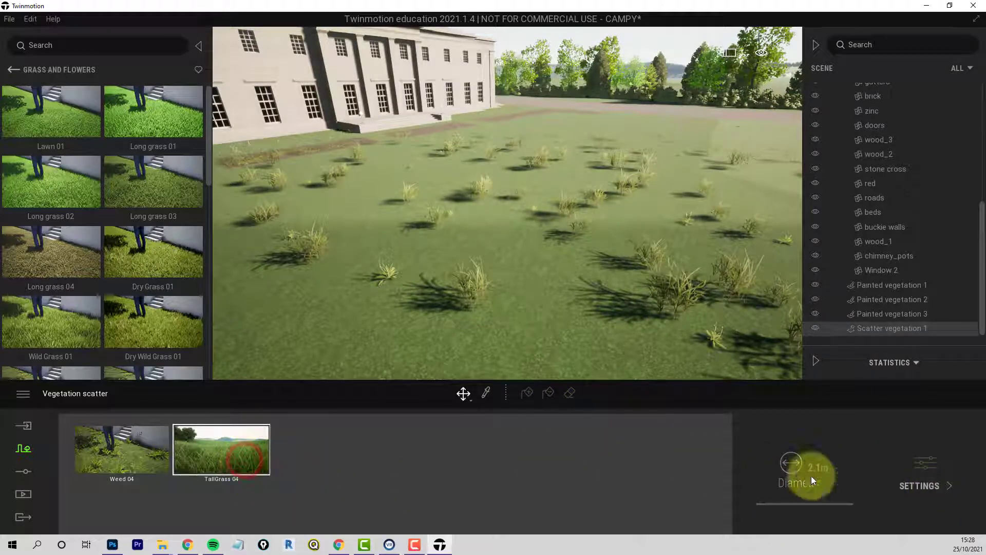
{"action": "left_click", "coordinate": [929, 486]}
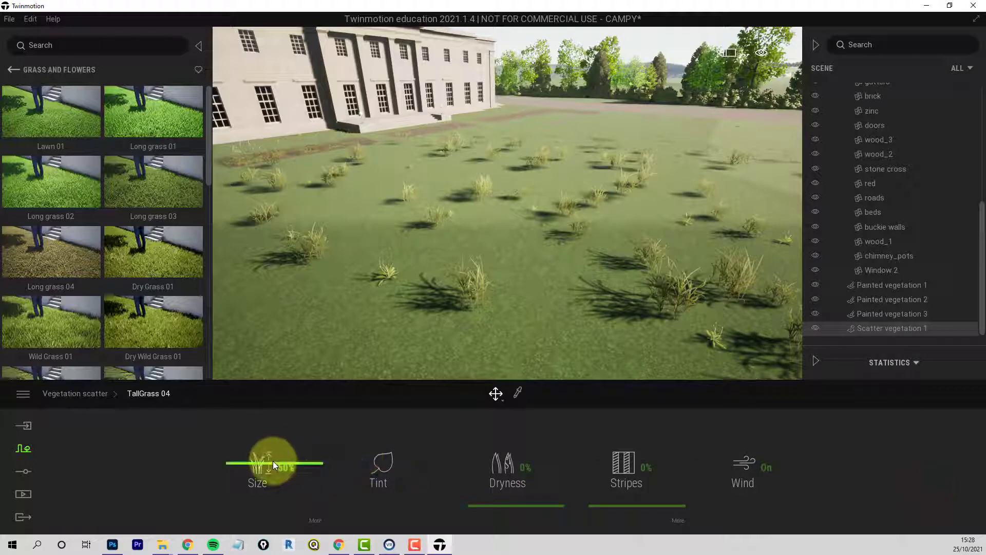
{"action": "left_click_drag", "start_coordinate": [272, 460], "coordinate": [265, 507]}
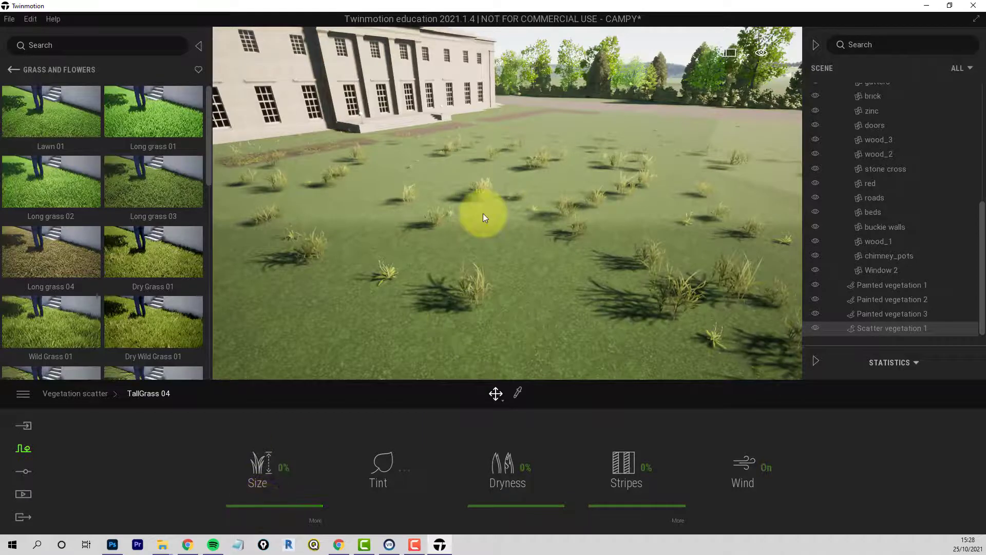
{"action": "scroll", "coordinate": [522, 229], "scroll_direction": "down", "scroll_amount": 3}
{"action": "middle_click_drag", "start_coordinate": [521, 229], "coordinate": [574, 229]}
{"action": "scroll", "coordinate": [522, 213], "scroll_direction": "down", "scroll_amount": 3}
{"action": "scroll", "coordinate": [526, 211], "scroll_direction": "down", "scroll_amount": 2}
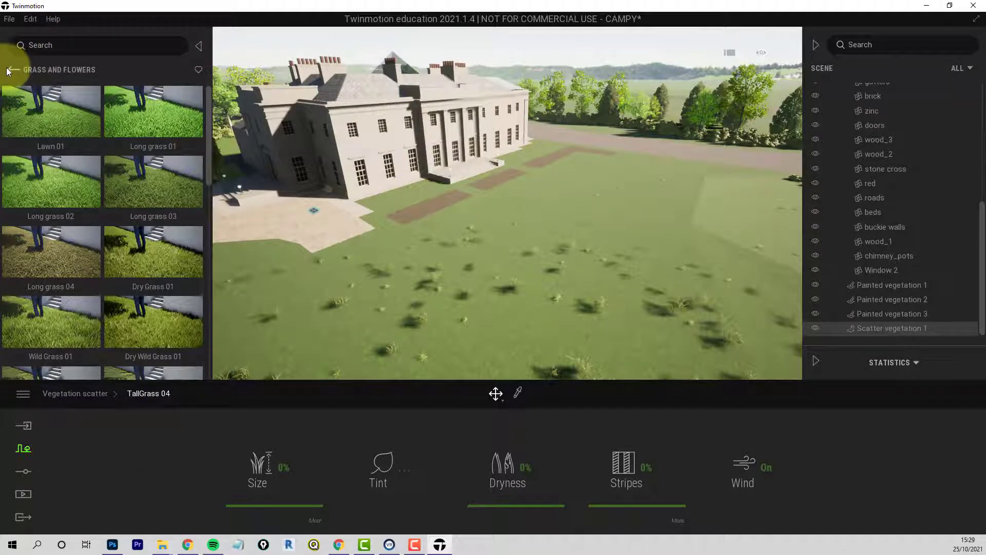
{"action": "left_click", "coordinate": [8, 19]}
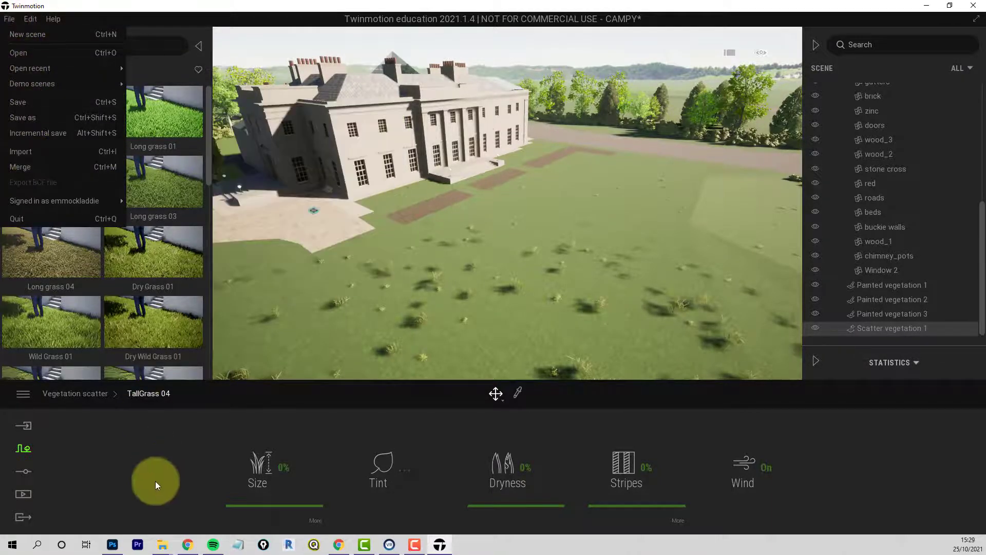
{"action": "left_click", "coordinate": [23, 518]}
{"action": "left_click", "coordinate": [24, 476]}
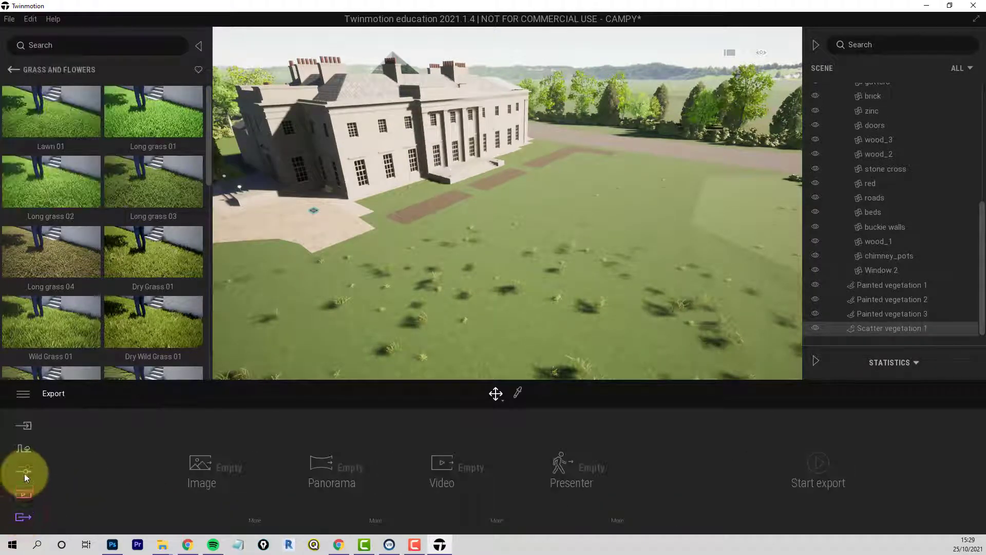
- Delete the Camperdown_House FBX entry from the list of imported files
{"action": "left_click", "coordinate": [23, 425]}
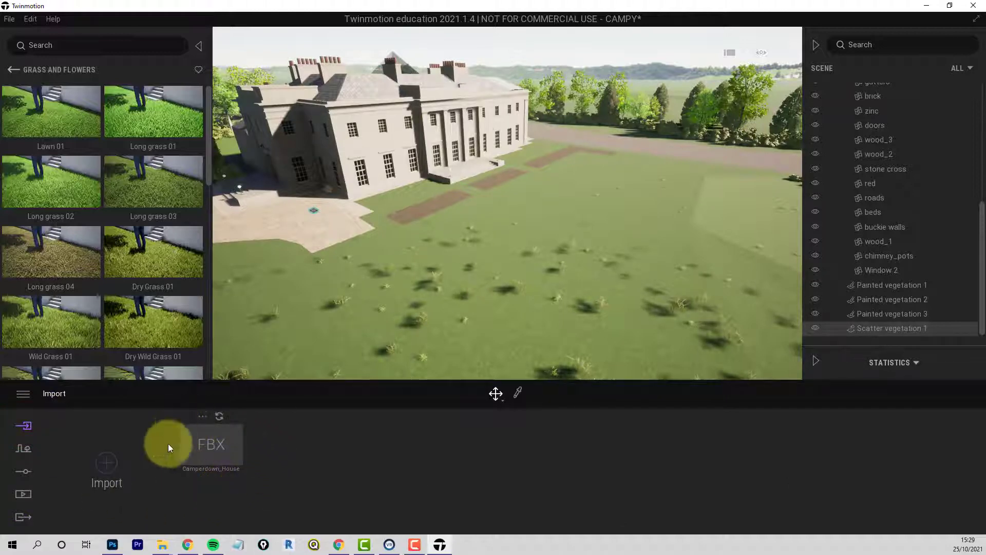
{"action": "left_click", "coordinate": [226, 456]}
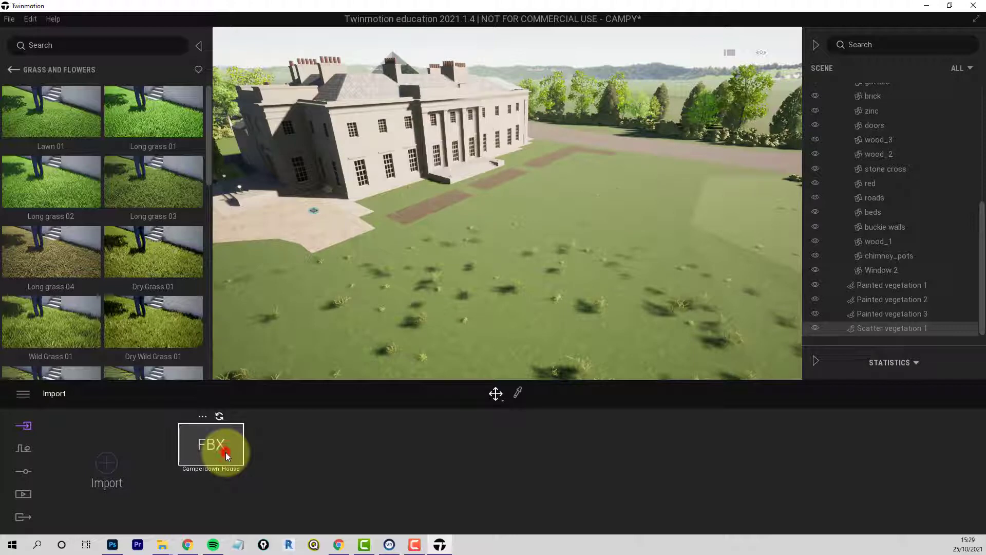
{"action": "left_click", "coordinate": [202, 416]}
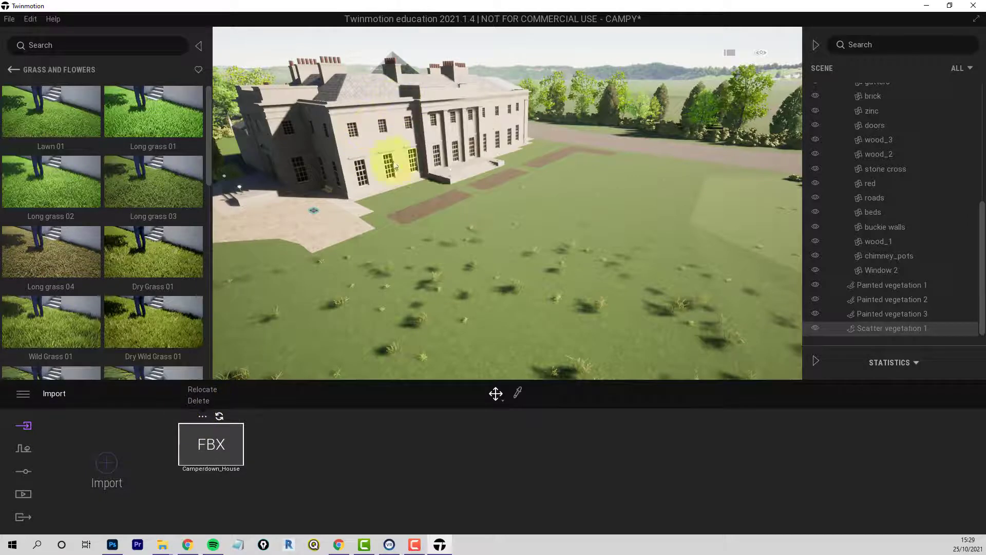
{"action": "left_click", "coordinate": [199, 401]}
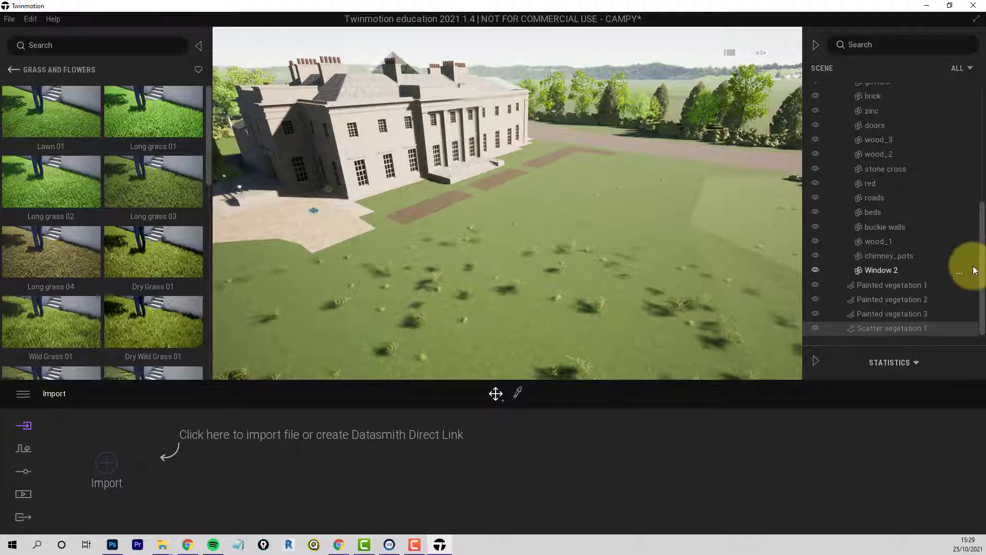
- Create a new container directly under the scene graph root and name it VEGETATION
{"action": "left_click_drag", "start_coordinate": [982, 280], "coordinate": [974, 139]}
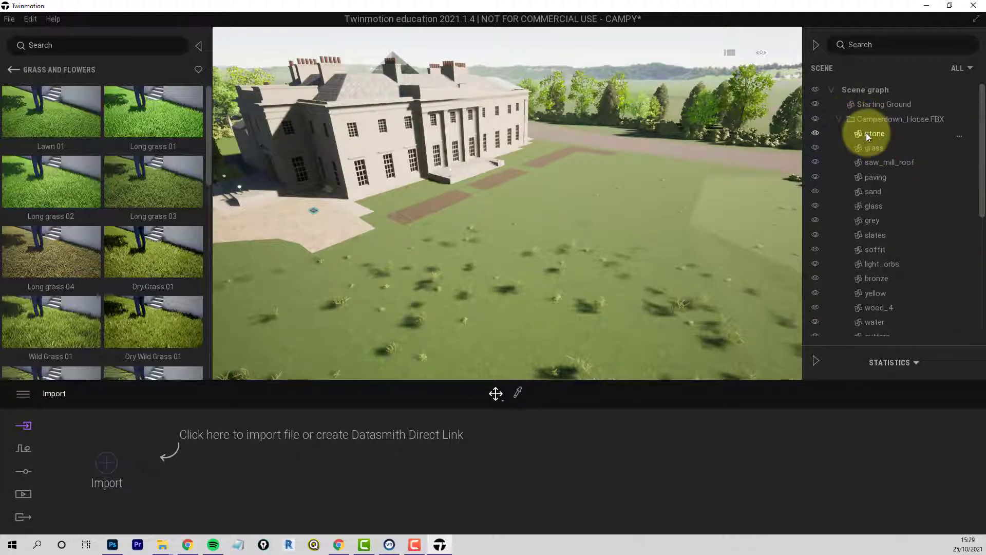
{"action": "mouse_move", "coordinate": [982, 154]}
{"action": "left_mouse_down"}
{"action": "mouse_move", "coordinate": [982, 286]}
{"action": "mouse_move", "coordinate": [982, 118]}
{"action": "left_mouse_up"}
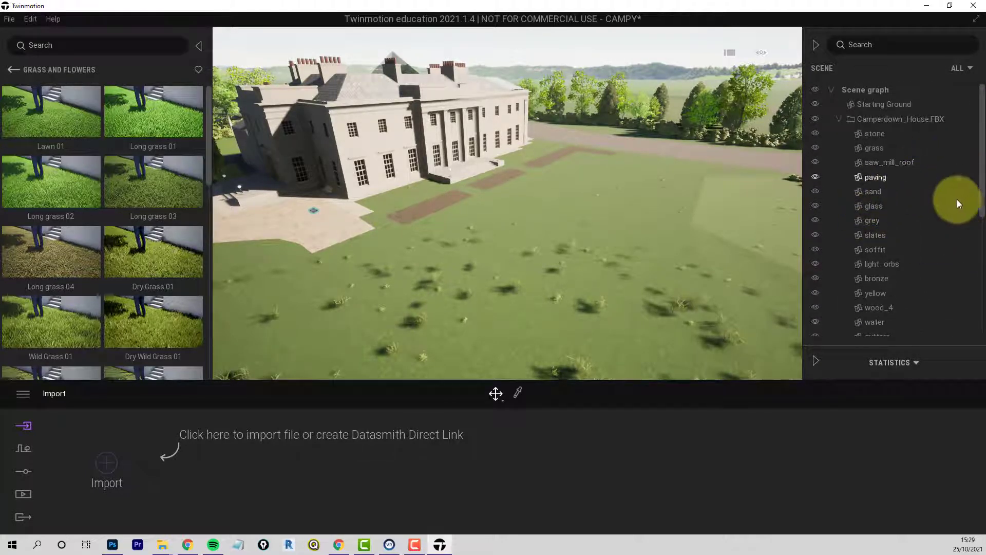
{"action": "right_click", "coordinate": [925, 191]}
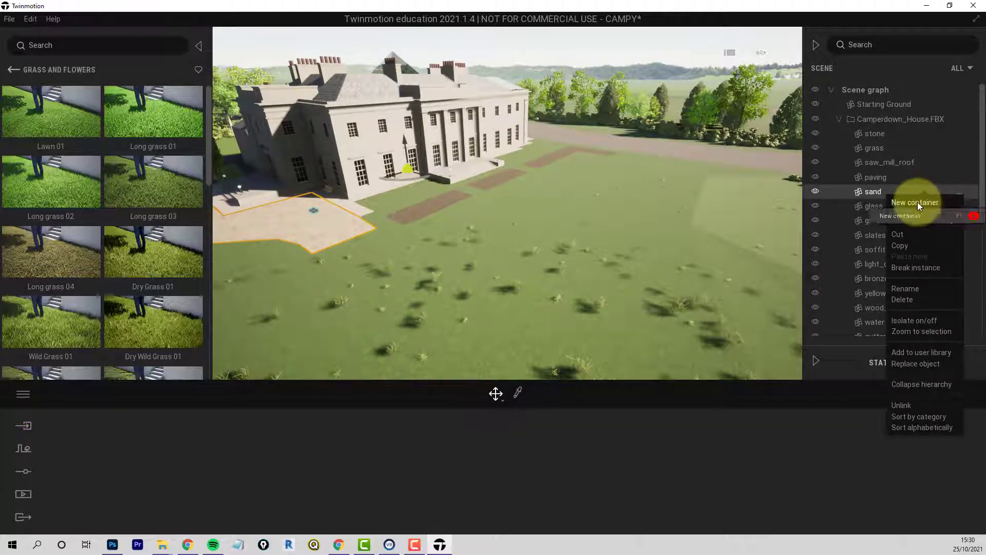
{"action": "right_click", "coordinate": [876, 89]}
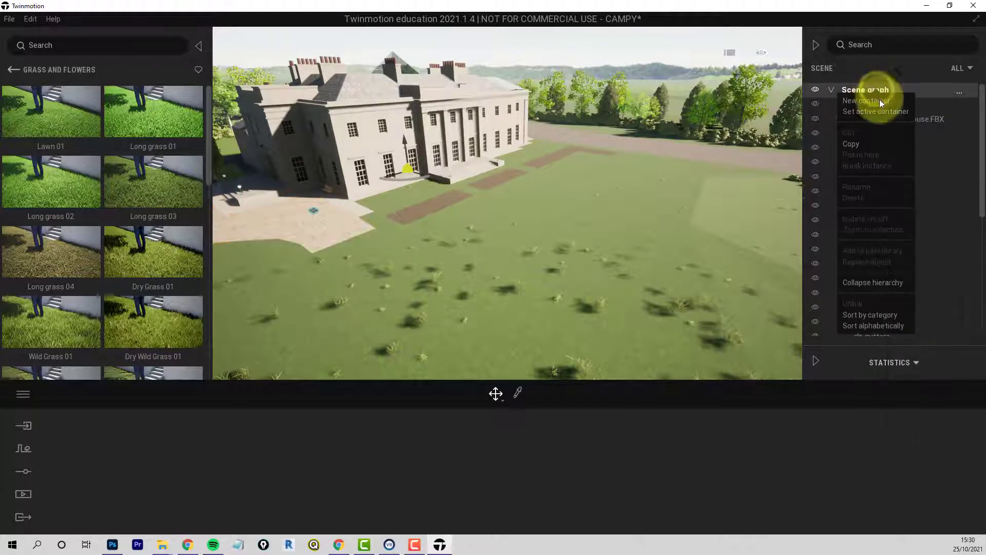
{"action": "left_click", "coordinate": [879, 100]}
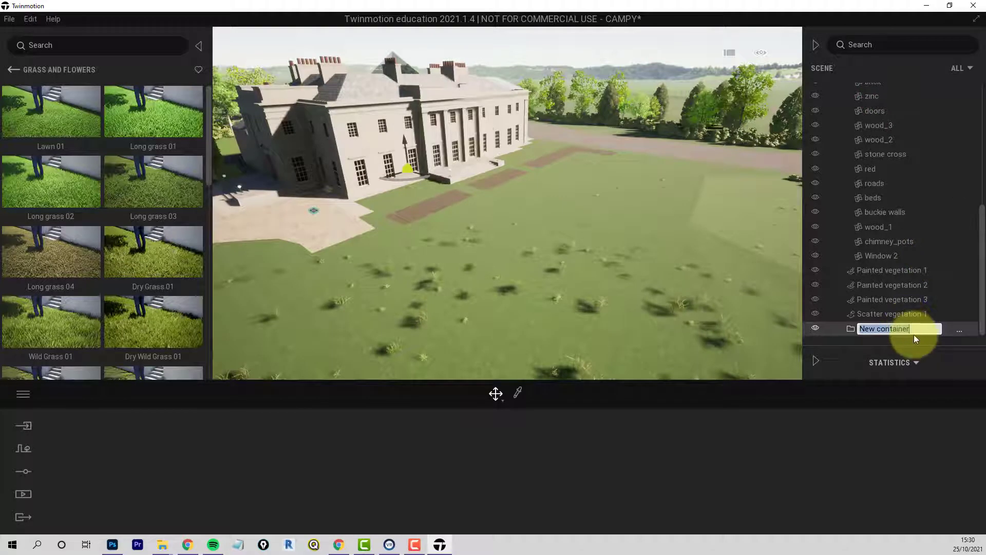
{"action": "type", "text": "vEGETATION"}
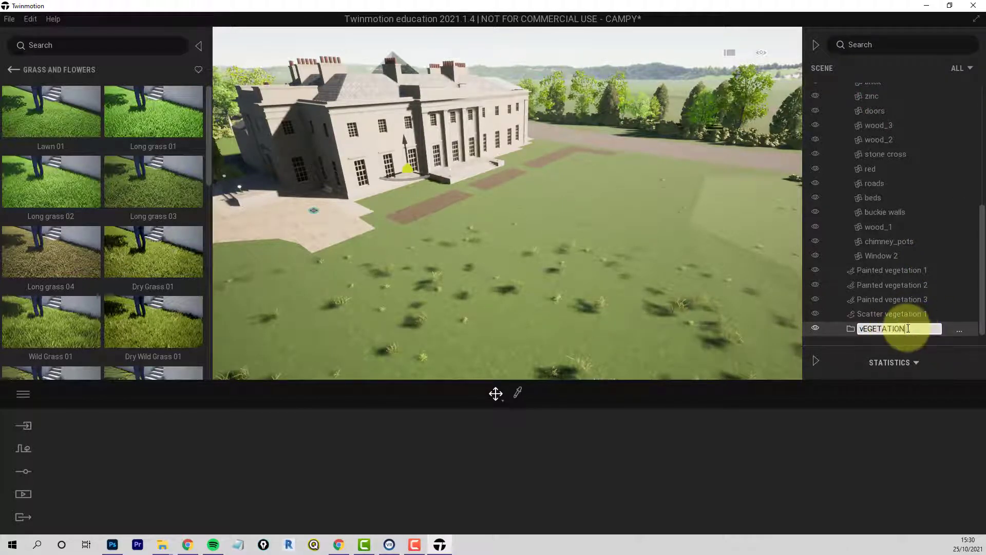
{"action": "double_click", "coordinate": [915, 331]}
{"action": "type", "text": "VEGET"}
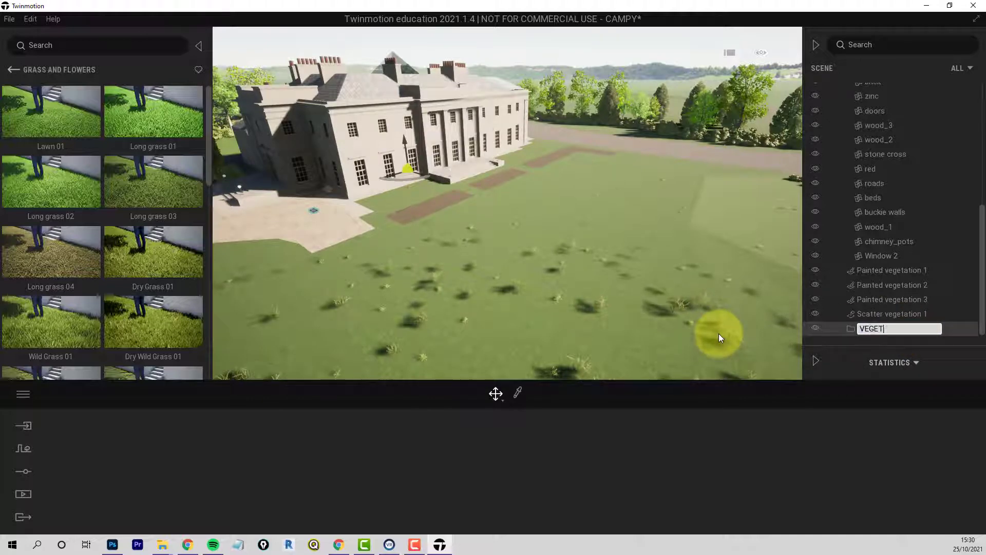
{"action": "type", "text": "ATION"}
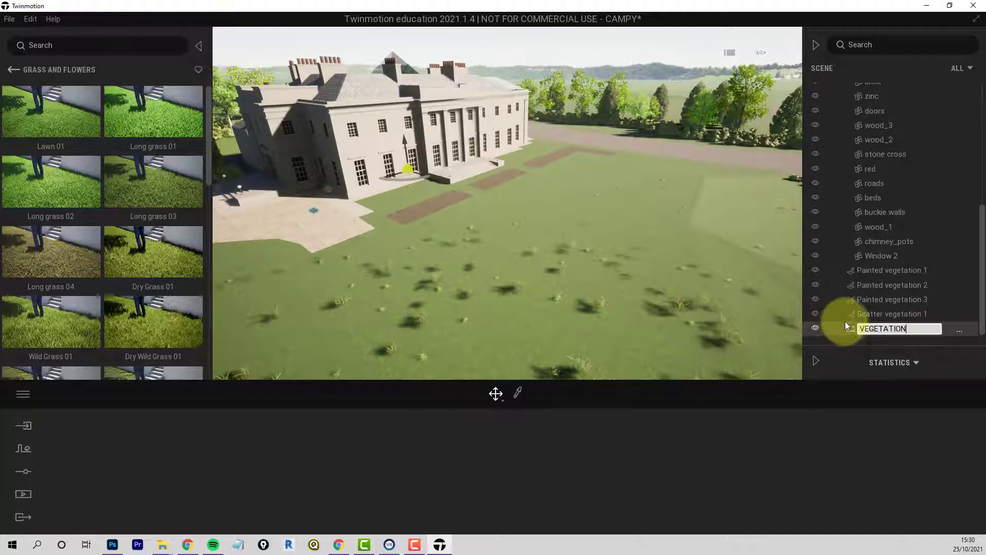
- Move the three painted vegetation sets and Scatter vegetation 1 into the VEGETATION container, and test hiding and showing the container
{"action": "mouse_move", "coordinate": [866, 314]}
{"action": "left_mouse_down"}
{"action": "mouse_move", "coordinate": [873, 329]}
{"action": "mouse_move", "coordinate": [870, 303]}
{"action": "mouse_move", "coordinate": [883, 322]}
{"action": "mouse_move", "coordinate": [877, 284]}
{"action": "left_mouse_up"}
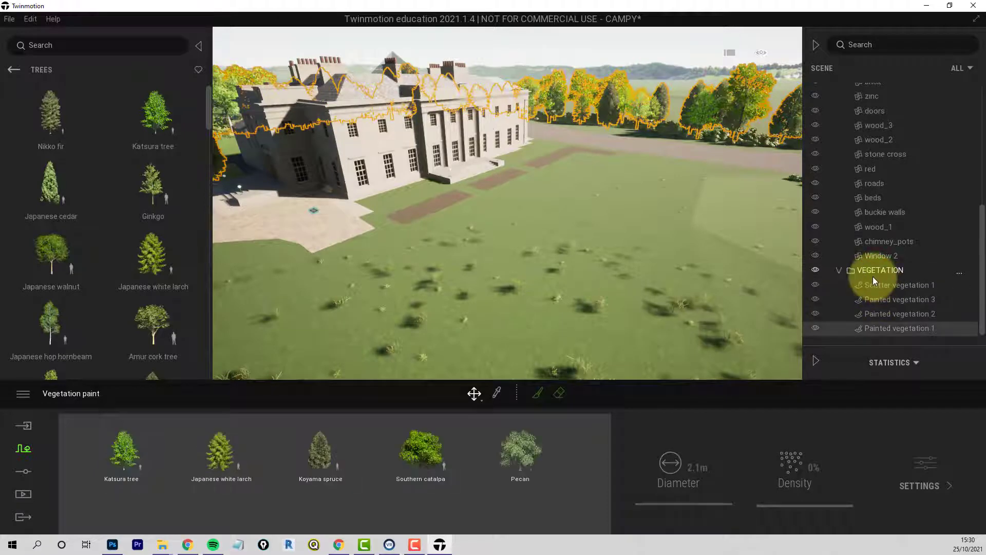
{"action": "left_click", "coordinate": [811, 269]}
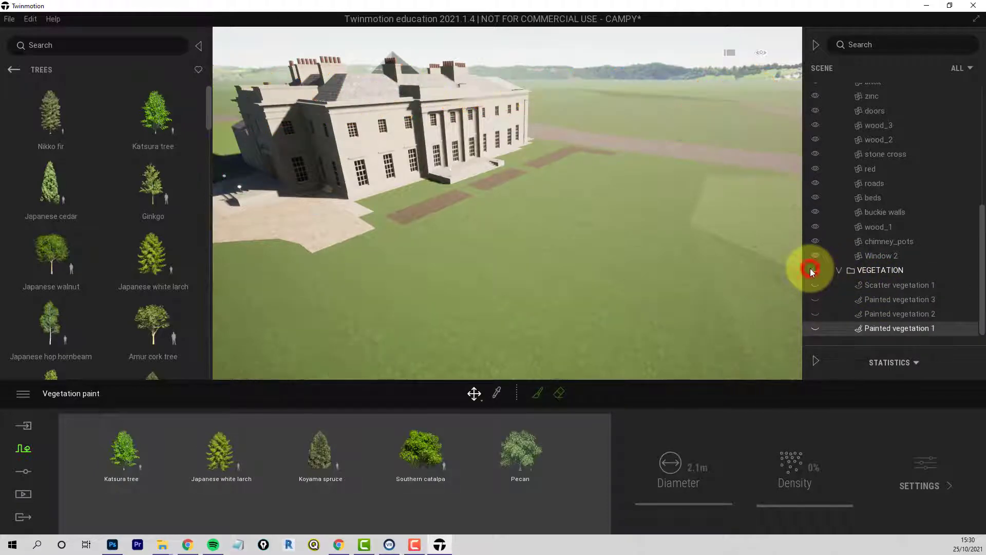
{"action": "left_click", "coordinate": [815, 270]}
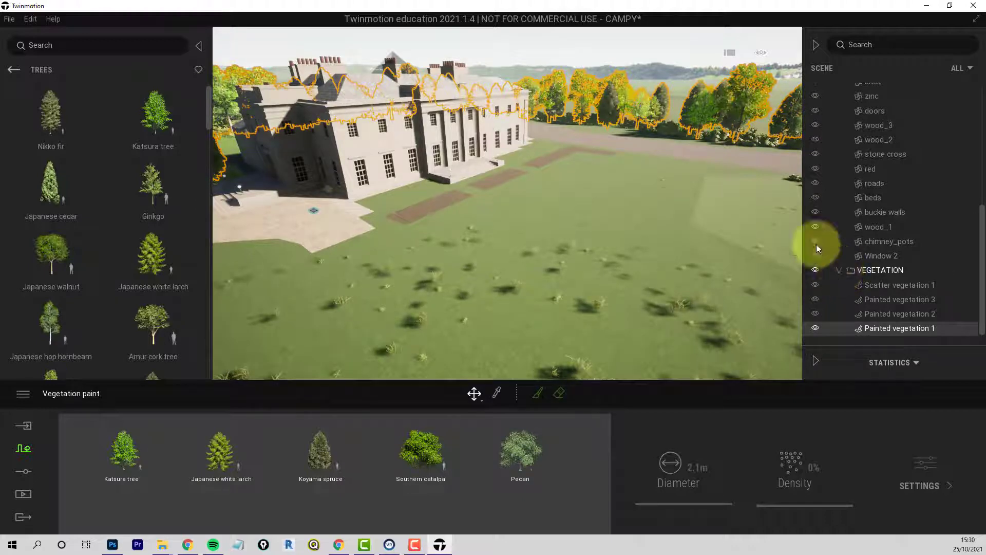
- Set the size of Weed 04 in Scatter vegetation 1 to 42% and collapse the VEGETATION container
{"action": "left_click", "coordinate": [881, 314]}
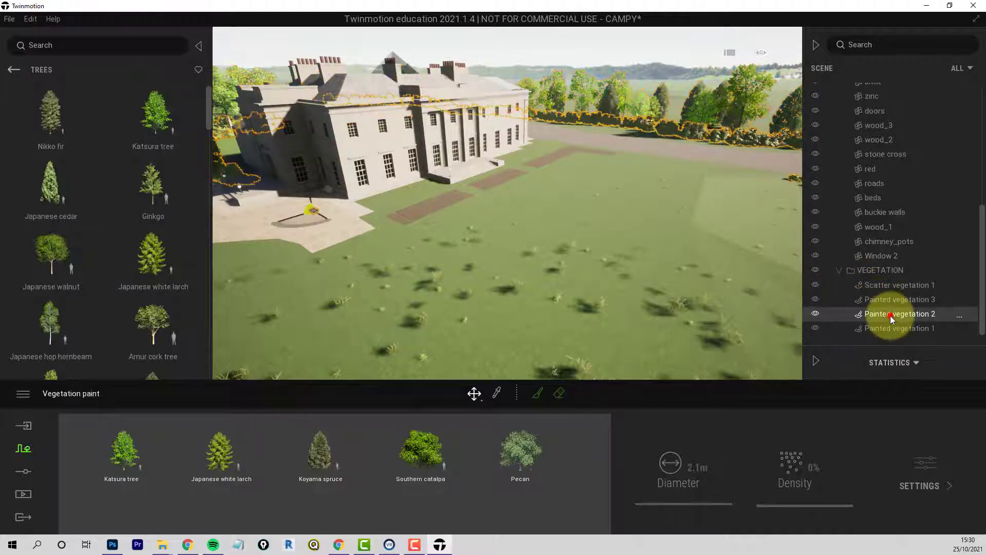
{"action": "left_click", "coordinate": [890, 300]}
{"action": "left_click", "coordinate": [885, 285]}
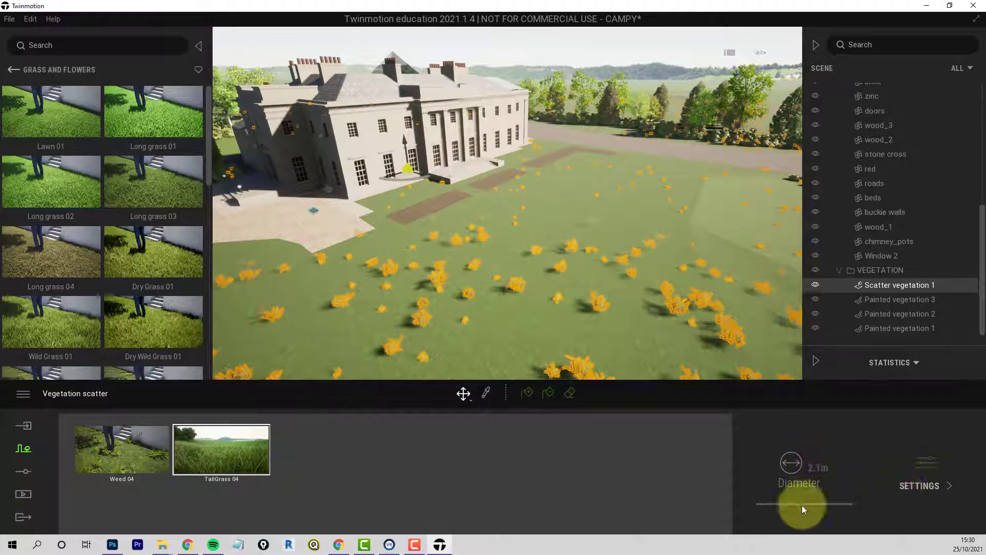
{"action": "left_click", "coordinate": [127, 448]}
{"action": "left_click", "coordinate": [922, 486]}
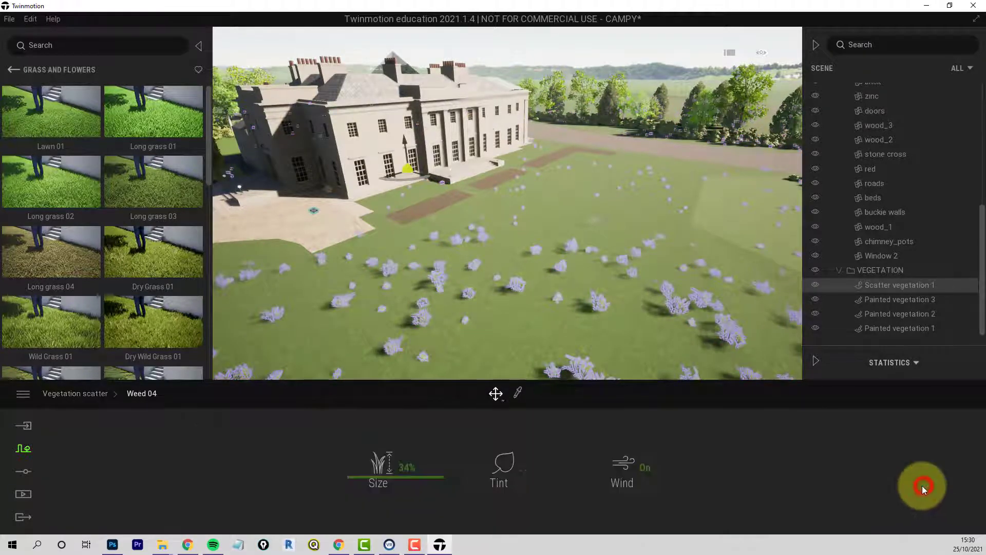
{"action": "mouse_move", "coordinate": [414, 476]}
{"action": "left_mouse_down"}
{"action": "mouse_move", "coordinate": [418, 410]}
{"action": "mouse_move", "coordinate": [416, 471]}
{"action": "left_mouse_up"}
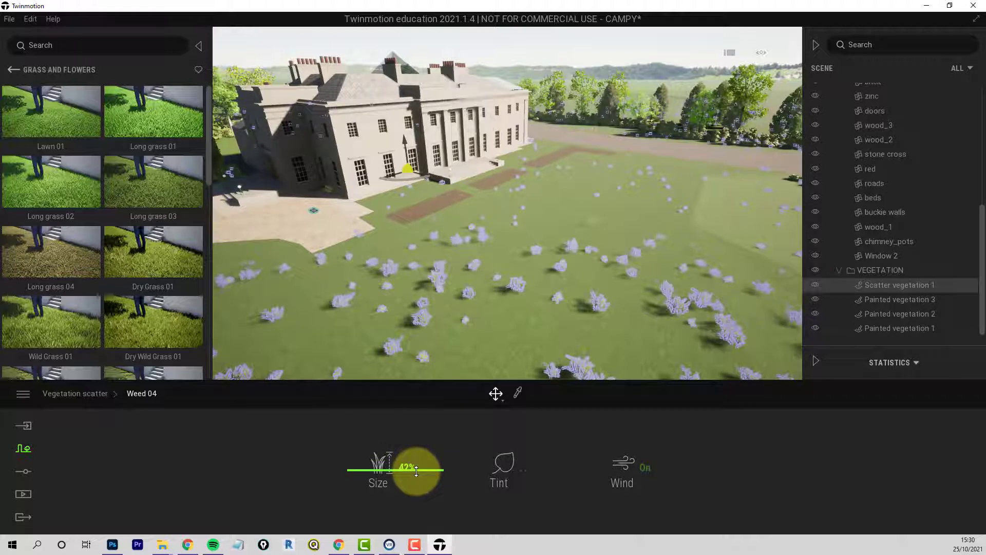
{"action": "left_click", "coordinate": [839, 269]}
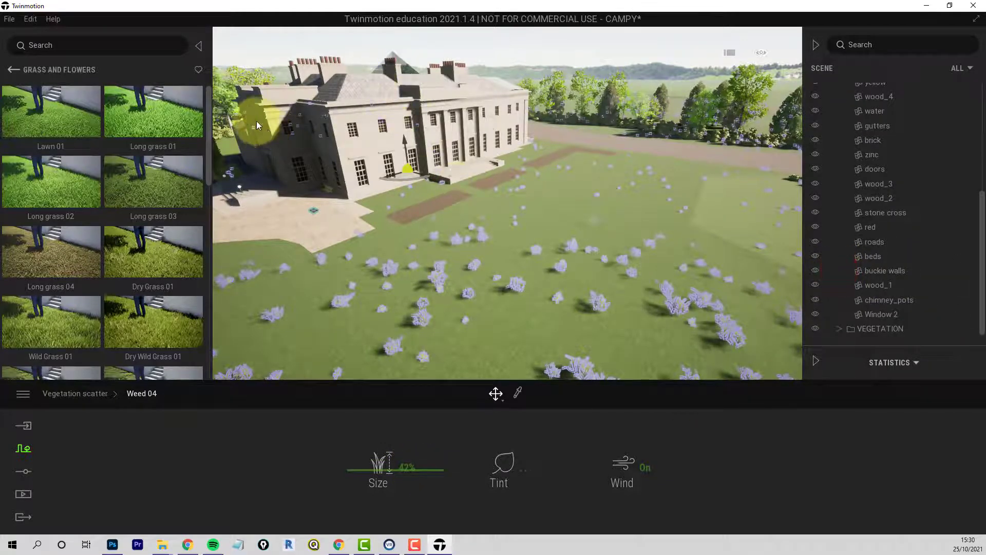
{"action": "left_click", "coordinate": [187, 470]}
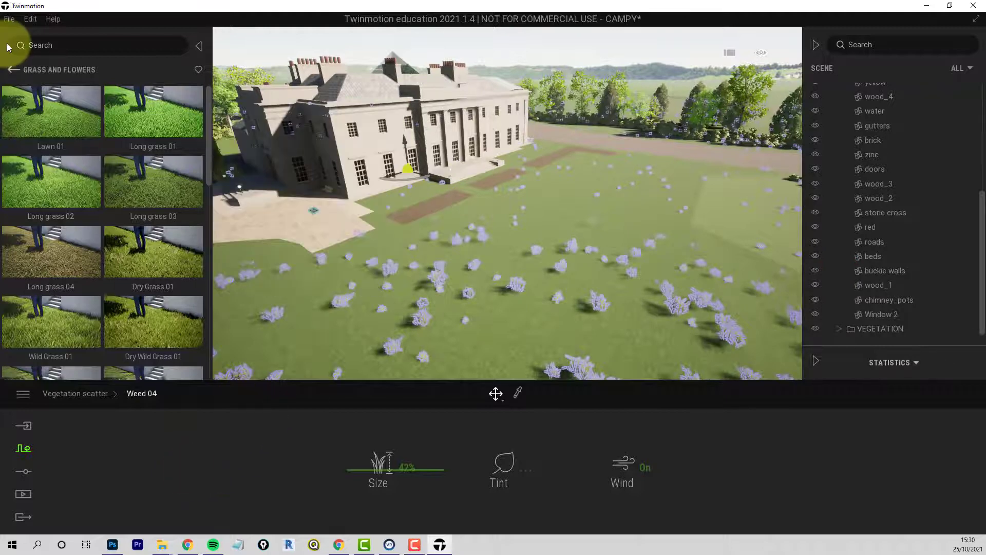
- Start a geometry import and choose cluster.fbx from the Desktop as the source file
{"action": "left_click", "coordinate": [27, 426]}
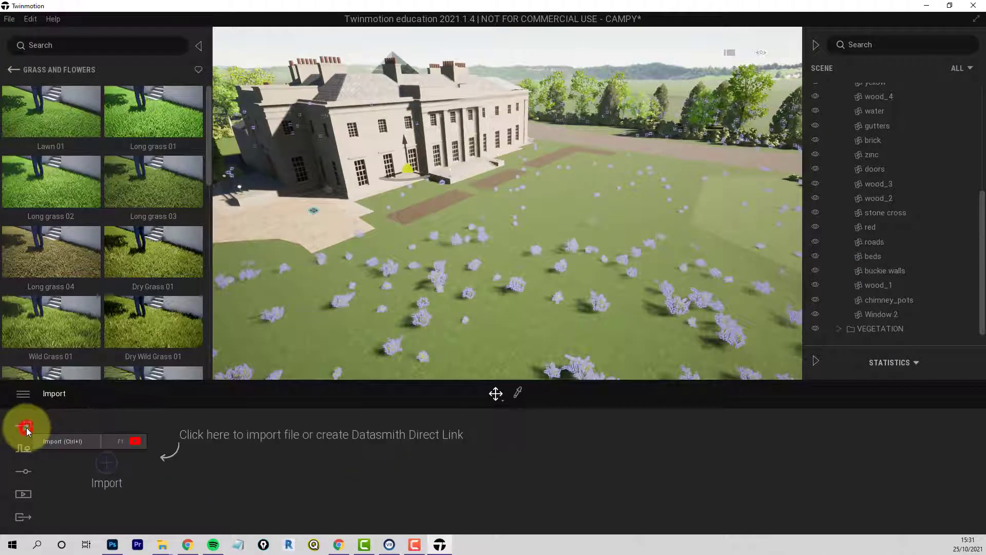
{"action": "left_click", "coordinate": [106, 468]}
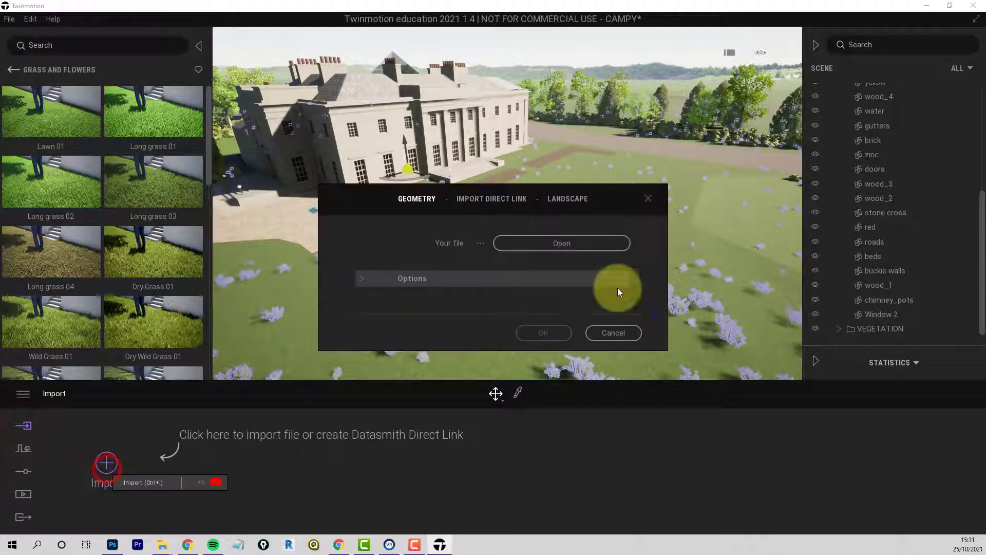
{"action": "left_click", "coordinate": [563, 243]}
{"action": "left_click", "coordinate": [286, 101]}
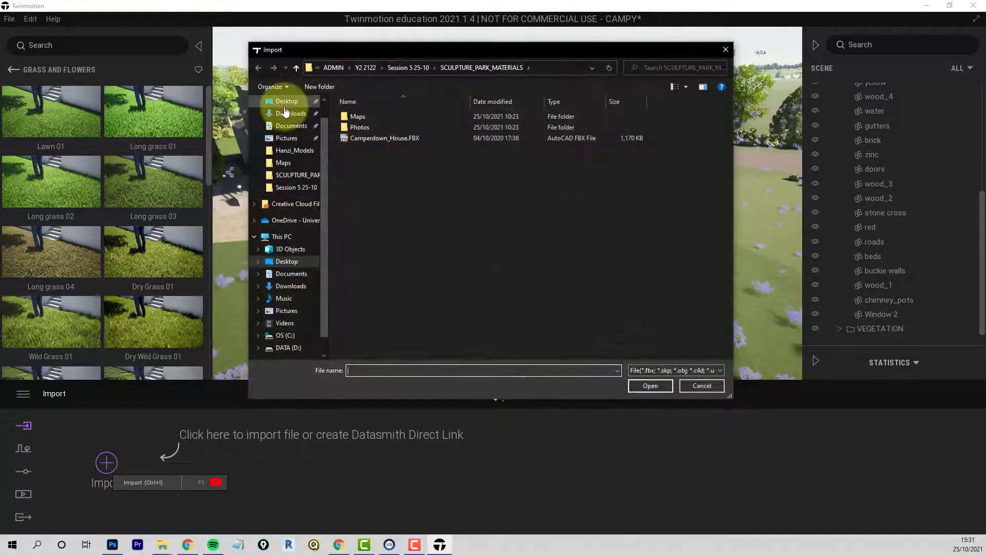
{"action": "left_click", "coordinate": [651, 254]}
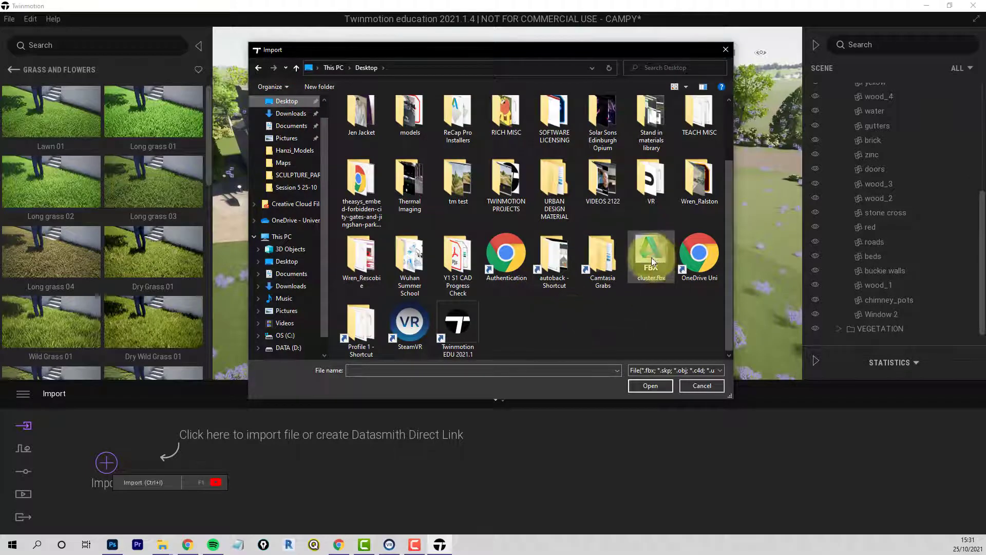
{"action": "left_click", "coordinate": [650, 386]}
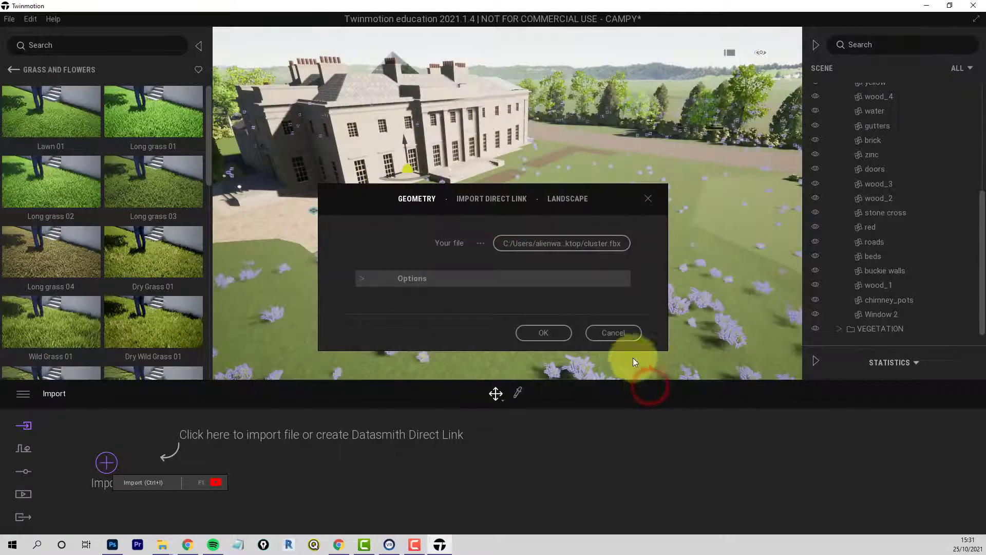
- Set the import's collapse option to Keep hierarchy and import the cluster file
{"action": "left_click", "coordinate": [362, 279]}
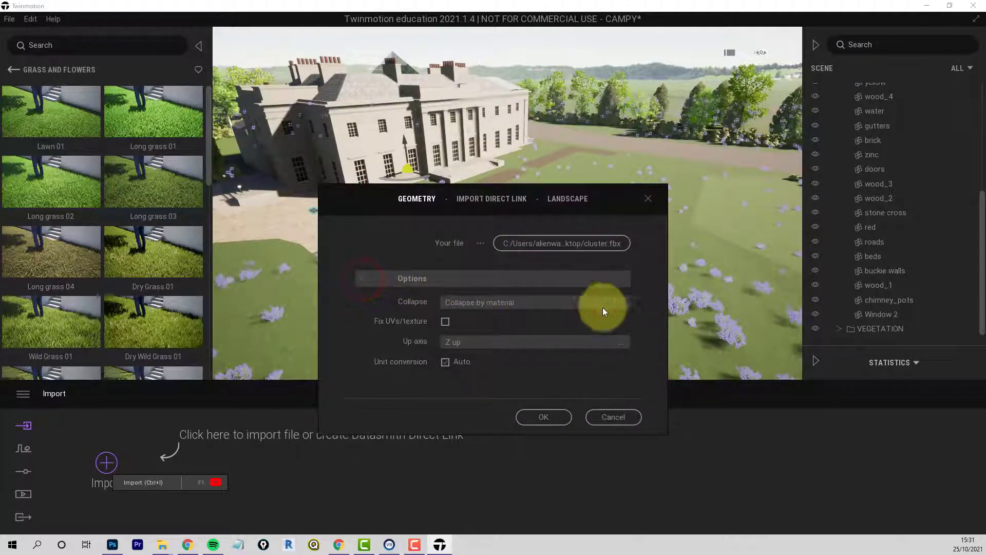
{"action": "left_click", "coordinate": [621, 306]}
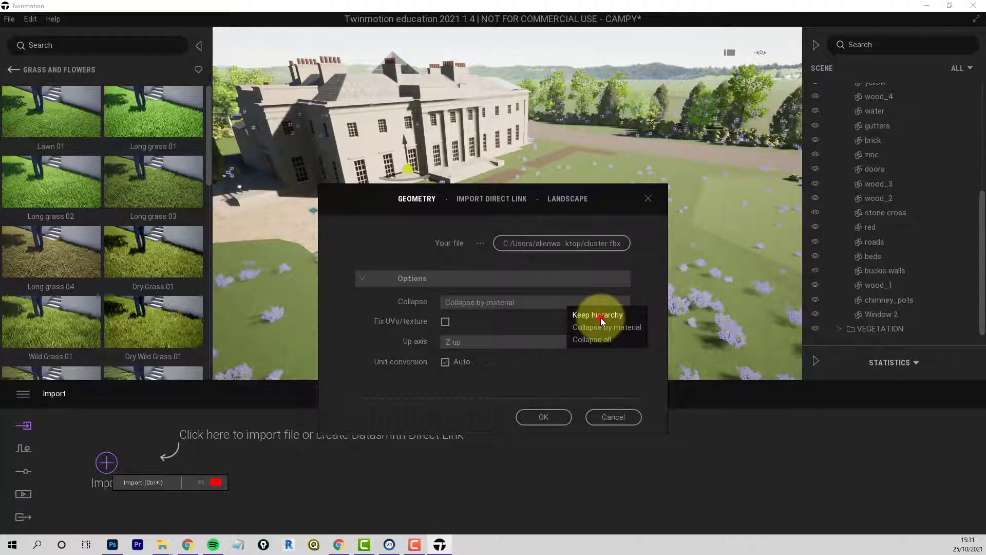
{"action": "left_click", "coordinate": [601, 318]}
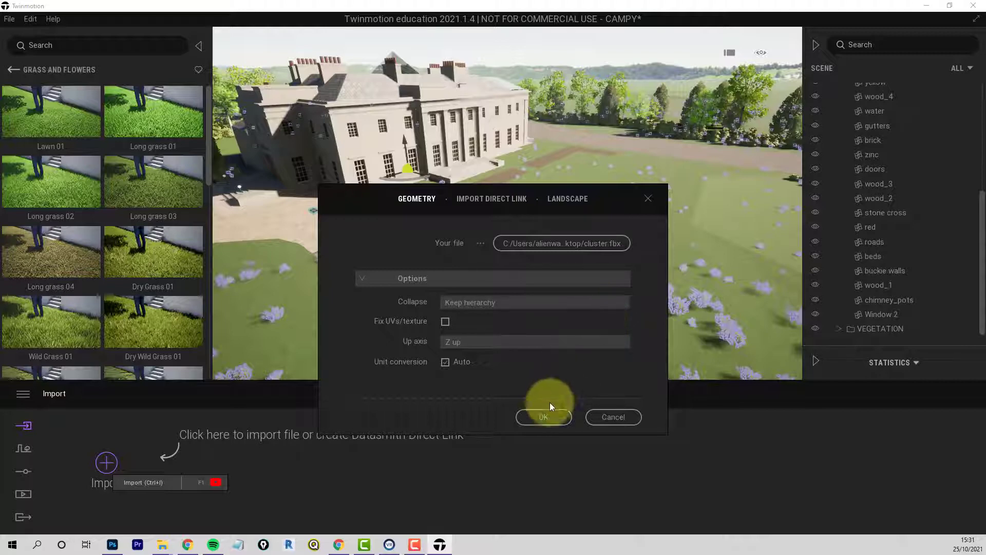
{"action": "left_click", "coordinate": [543, 417]}
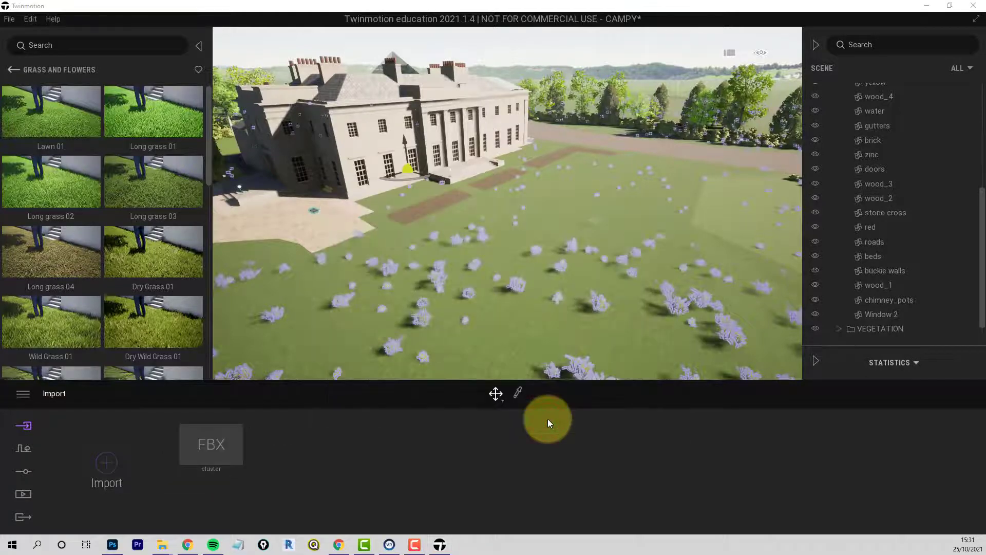
- Move the imported cluster fbx container out of the house onto the lawn in front of it
{"action": "scroll", "coordinate": [978, 301], "scroll_direction": "down", "scroll_amount": 1}
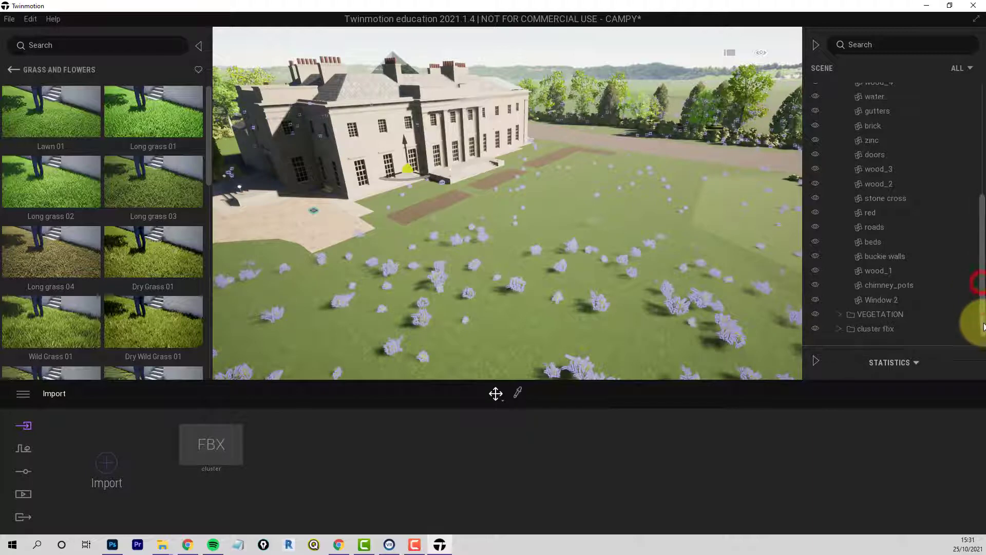
{"action": "left_click", "coordinate": [877, 328]}
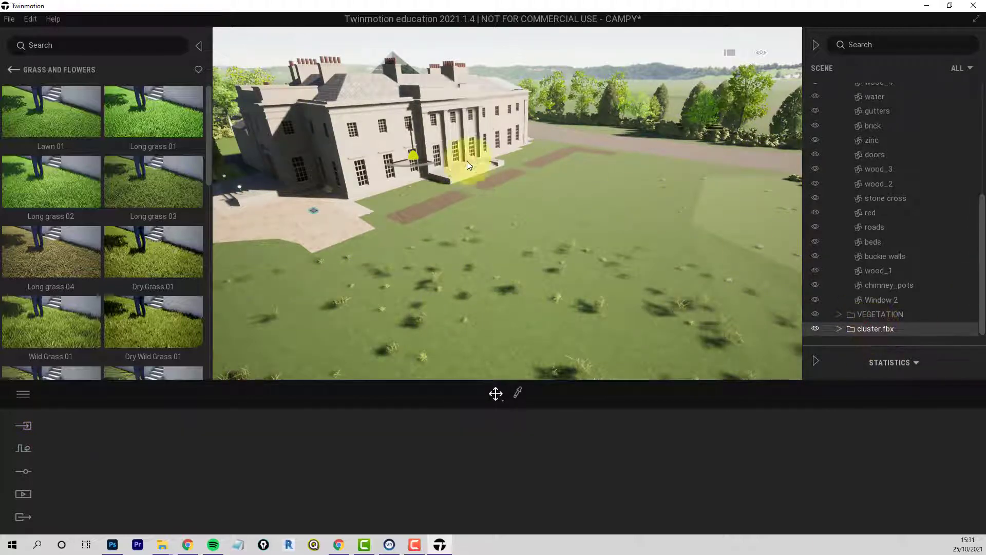
{"action": "left_click", "coordinate": [410, 163]}
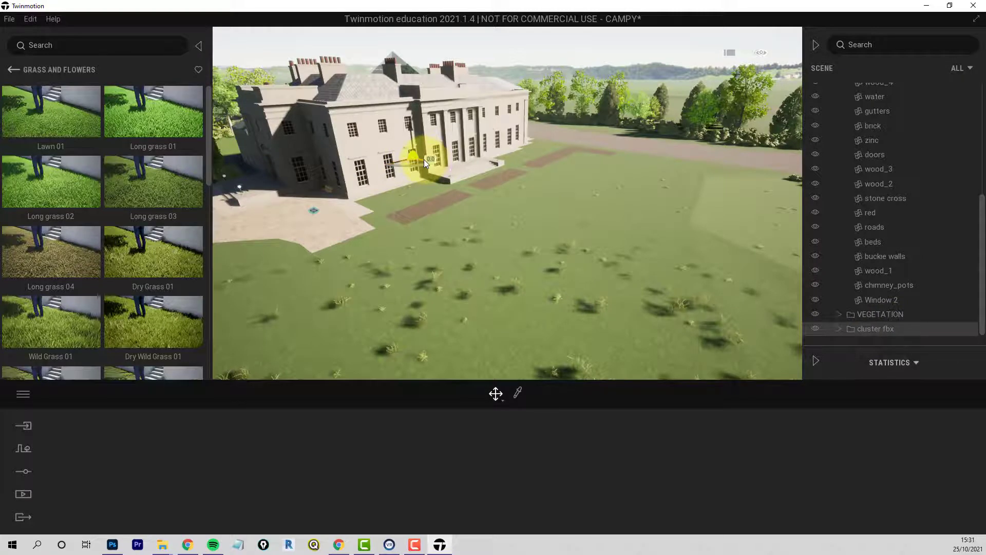
{"action": "left_click_drag", "start_coordinate": [423, 159], "coordinate": [562, 143]}
{"action": "scroll", "coordinate": [562, 188], "scroll_direction": "up", "scroll_amount": 5}
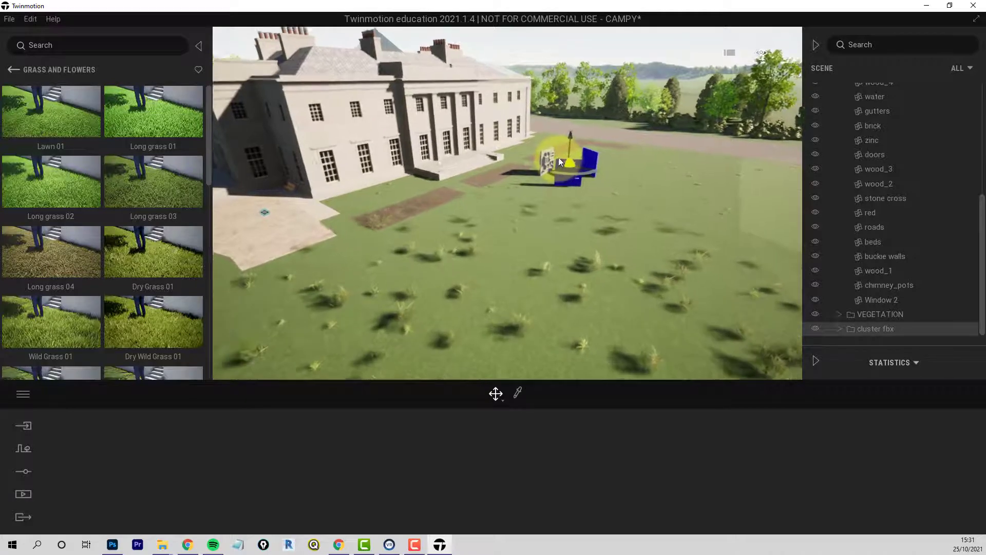
{"action": "middle_click_drag", "start_coordinate": [642, 188], "coordinate": [643, 188]}
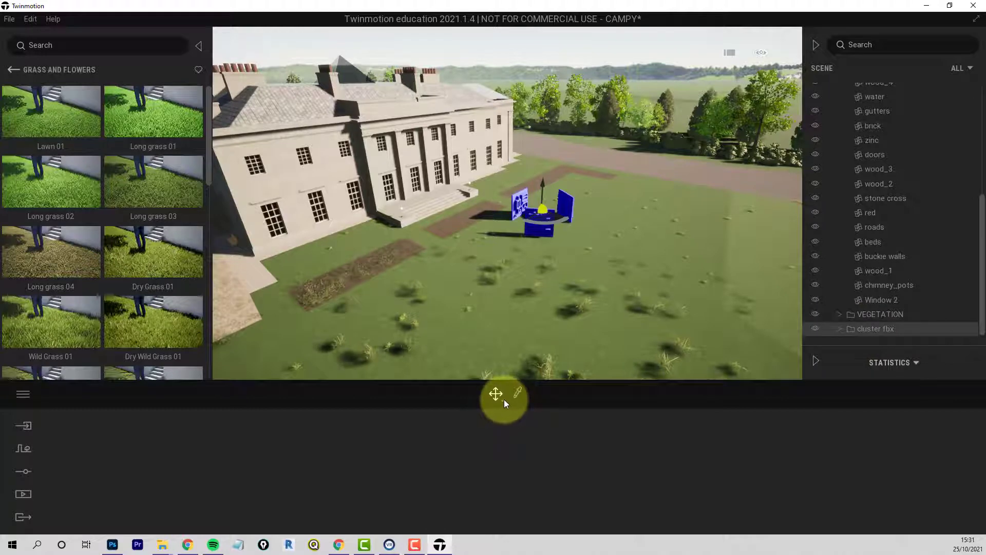
- Select all the cluster fbx layers from Layer:P1 to Layer:S3 and scale them up together on the lawn
{"action": "left_click_drag", "start_coordinate": [504, 399], "coordinate": [492, 331]}
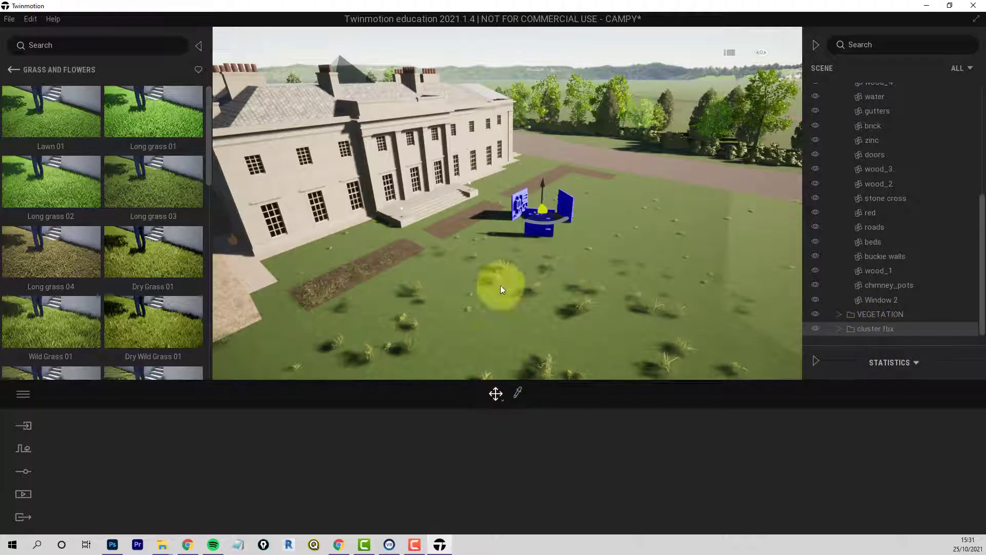
{"action": "left_click", "coordinate": [503, 399]}
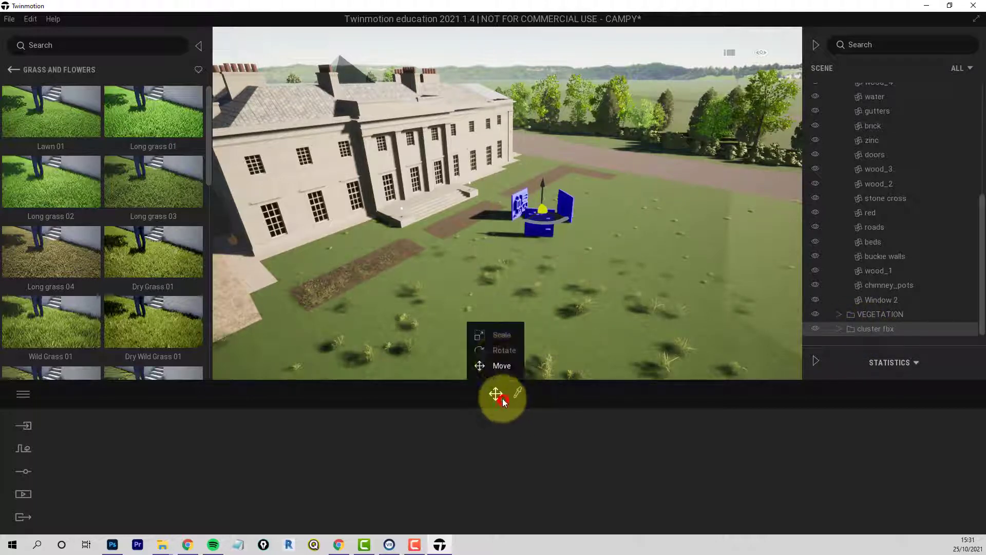
{"action": "left_click", "coordinate": [495, 335]}
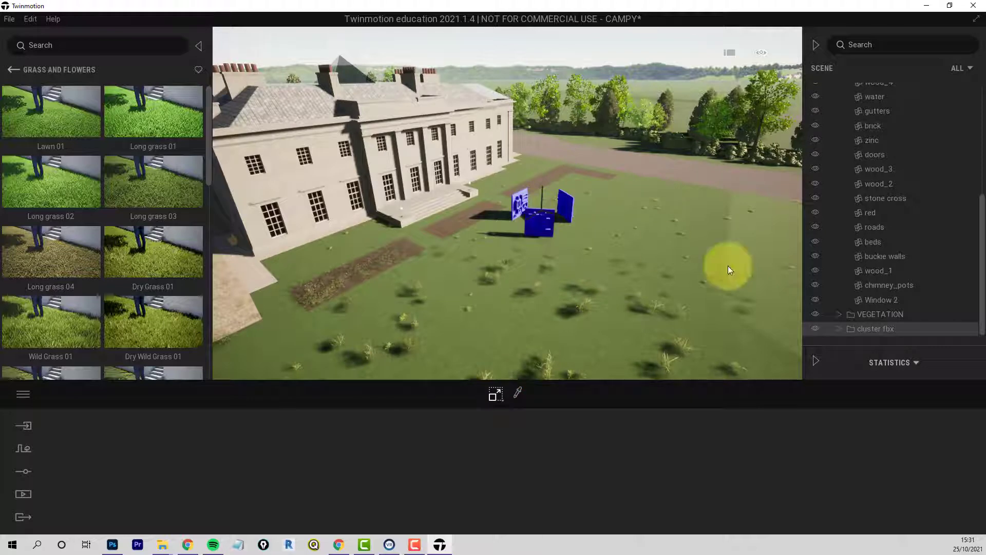
{"action": "left_click", "coordinate": [837, 328]}
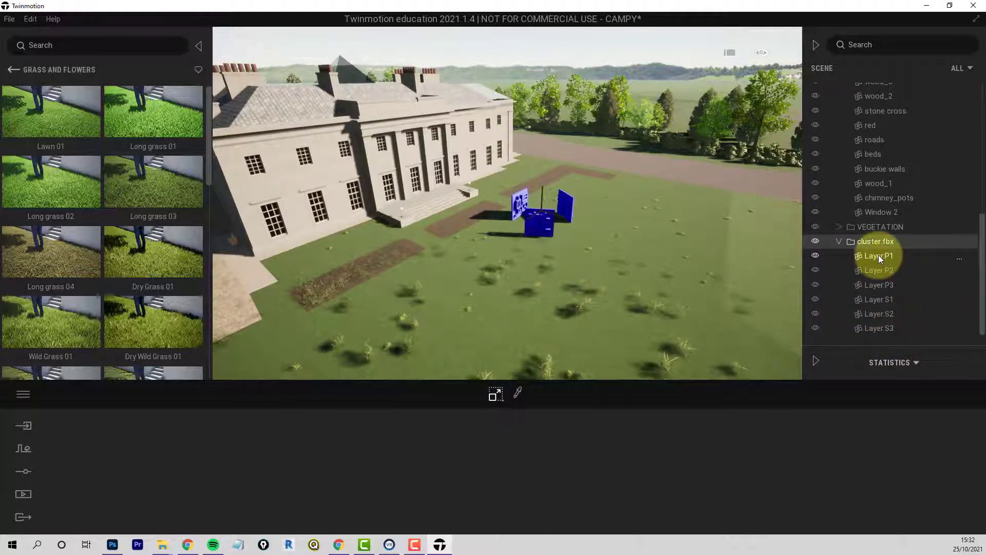
{"action": "left_click", "coordinate": [878, 256]}
{"action": "left_click", "coordinate": [879, 328], "text": "shift"}
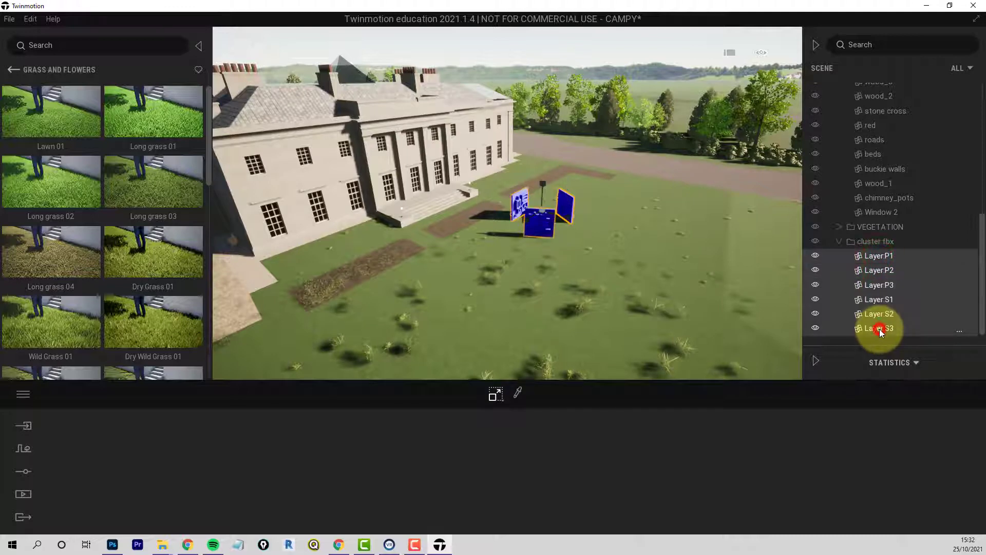
{"action": "left_click", "coordinate": [559, 217]}
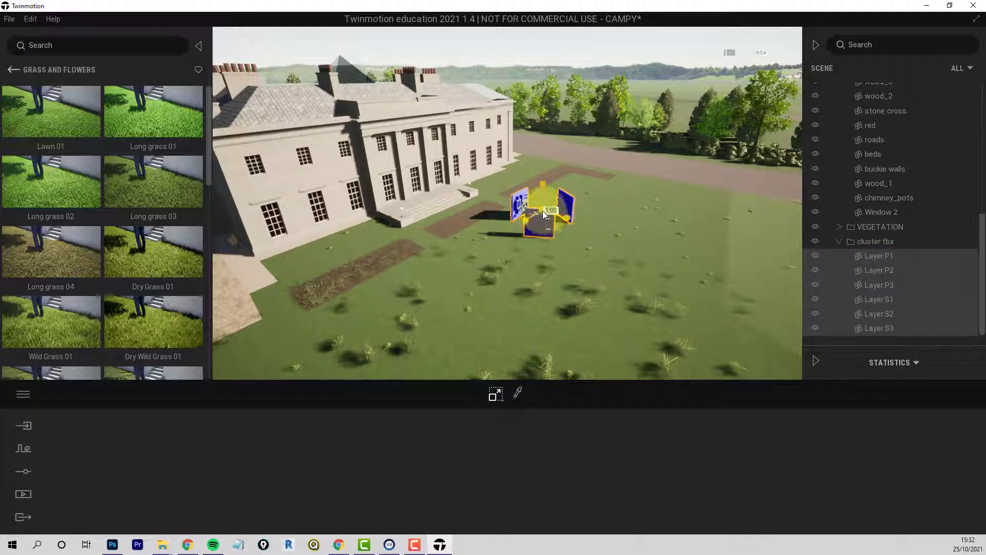
{"action": "left_click_drag", "start_coordinate": [542, 211], "coordinate": [592, 145]}
{"action": "left_click_drag", "start_coordinate": [540, 252], "coordinate": [448, 255]}
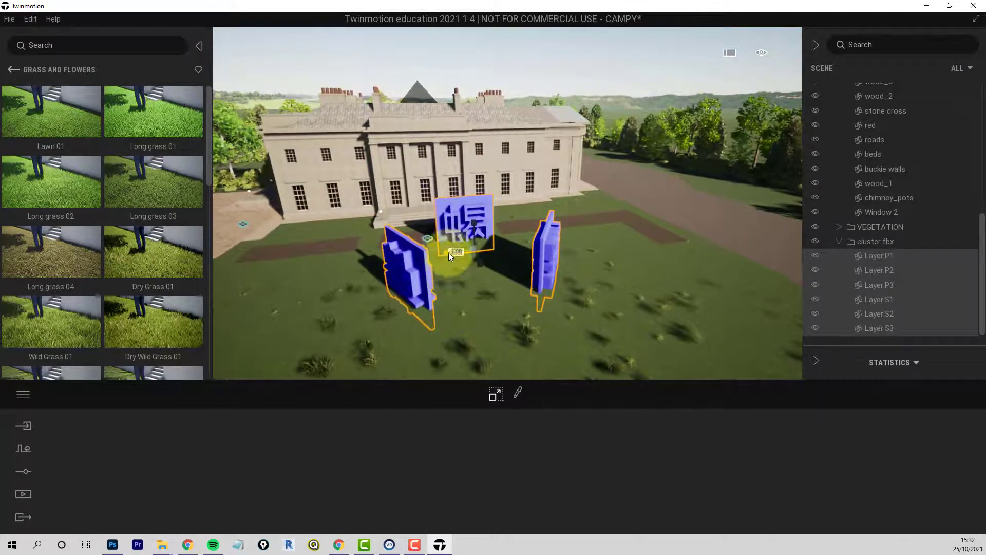
- Move the selected cluster layers across the lawn in front of the house and adjust their height so they sit in the ground
{"action": "left_click", "coordinate": [493, 399]}
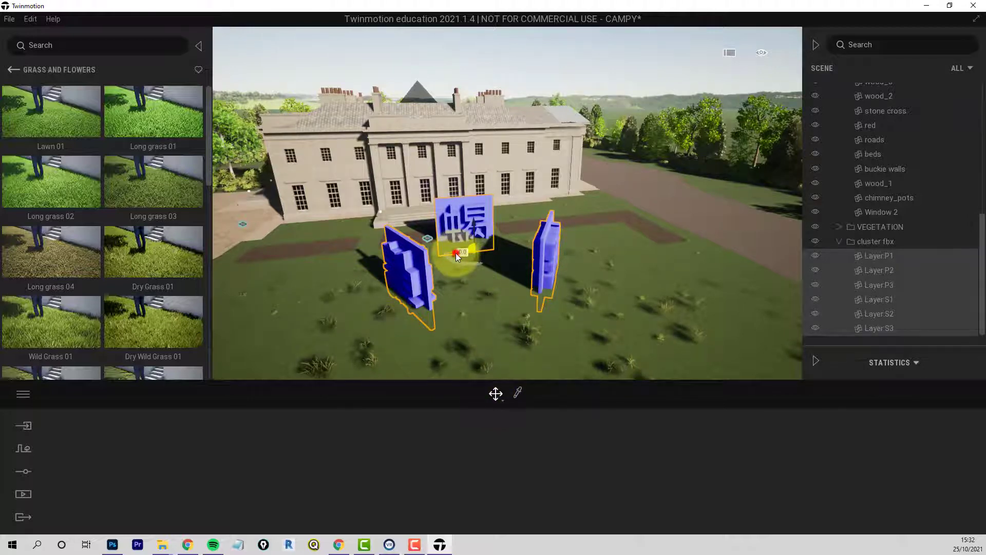
{"action": "left_click_drag", "start_coordinate": [455, 253], "coordinate": [431, 211]}
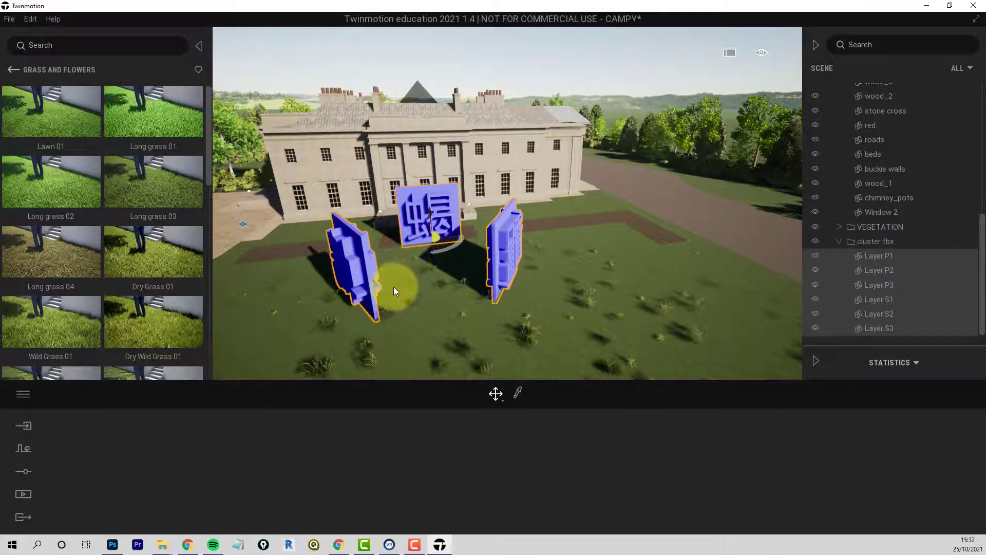
{"action": "scroll", "coordinate": [382, 298], "scroll_direction": "up", "scroll_amount": 4}
{"action": "middle_click_drag", "start_coordinate": [388, 301], "coordinate": [389, 302]}
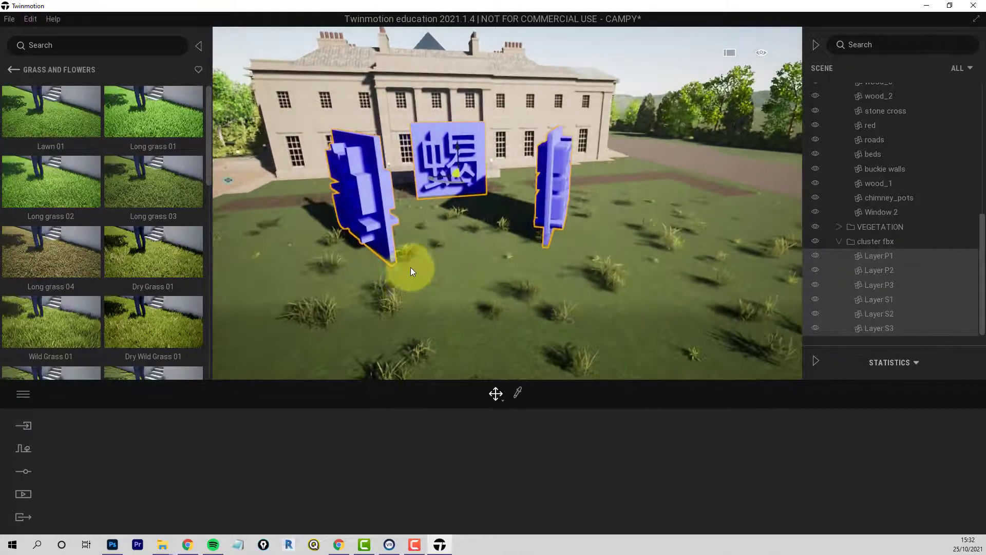
{"action": "scroll", "coordinate": [413, 266], "scroll_direction": "up", "scroll_amount": 3}
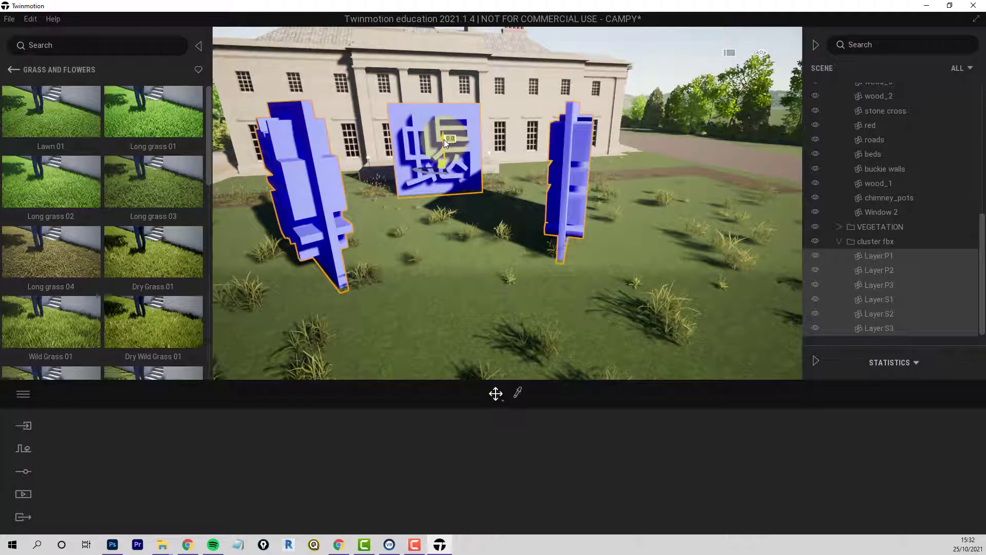
{"action": "left_click_drag", "start_coordinate": [444, 139], "coordinate": [443, 156]}
{"action": "middle_click_drag", "start_coordinate": [443, 220], "coordinate": [443, 226]}
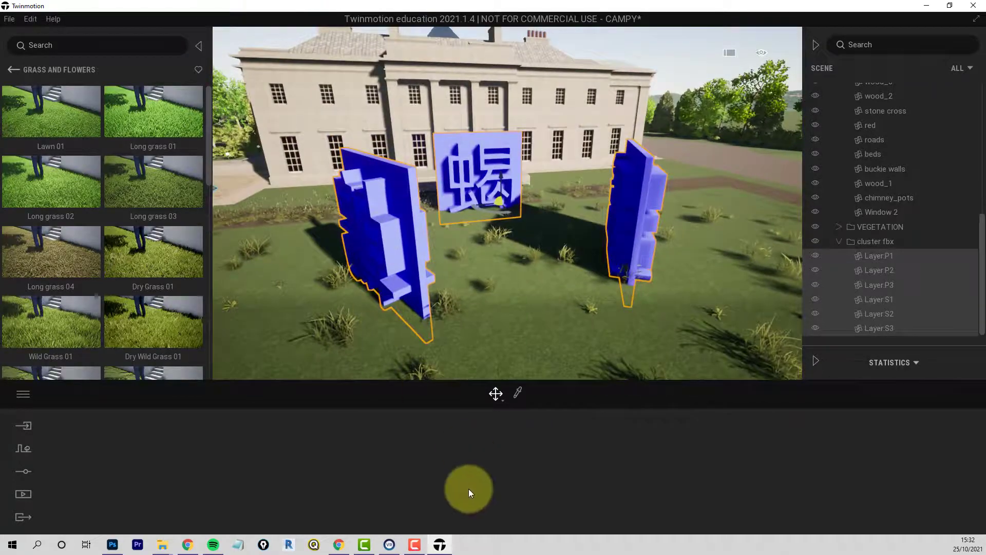
- Sample the blue material on the left sculpture panel with the material picker
{"action": "left_click", "coordinate": [464, 476]}
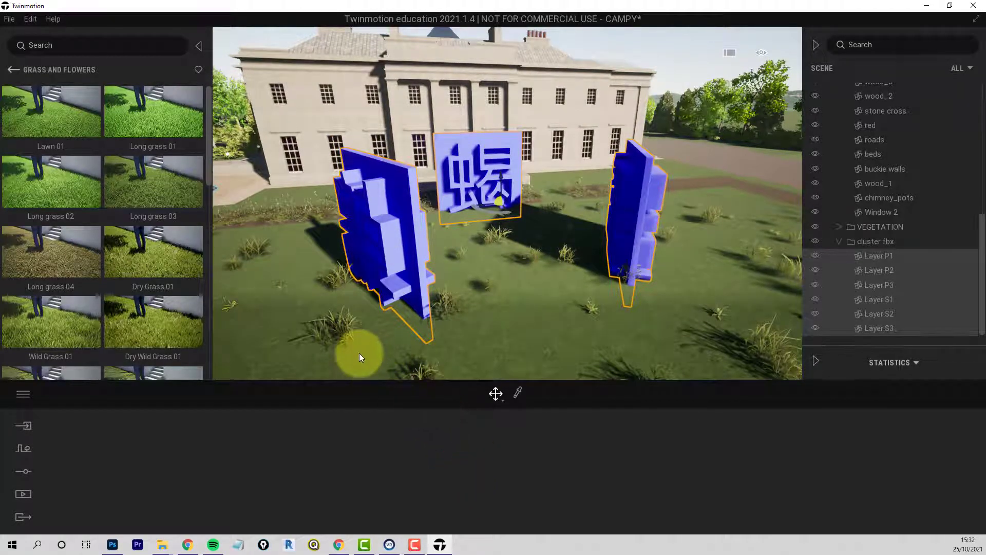
{"action": "middle_click_drag", "start_coordinate": [410, 273], "coordinate": [428, 278]}
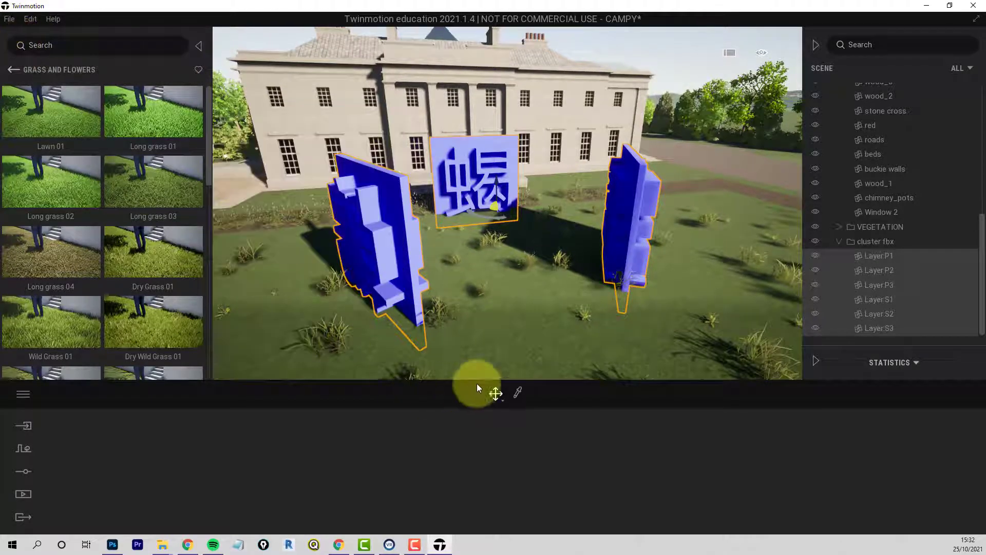
{"action": "left_click", "coordinate": [518, 393]}
{"action": "left_click", "coordinate": [350, 166]}
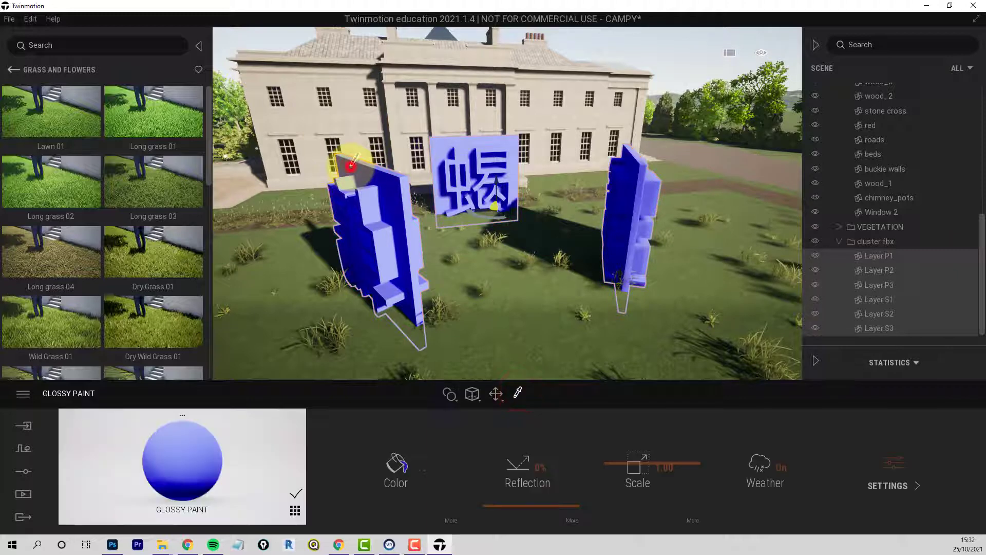
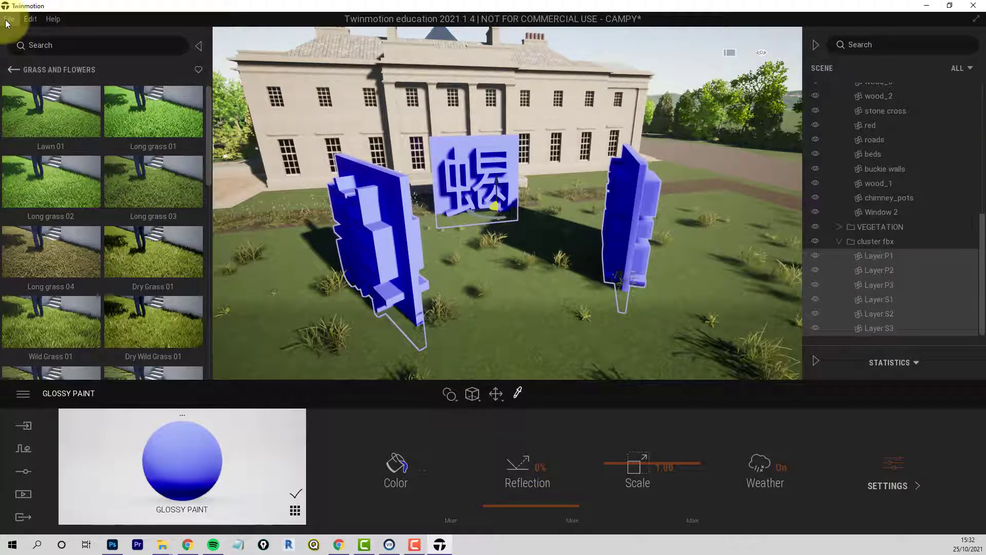
- Go to the Glass materials in the library and find Orange tinted glass
{"action": "left_click", "coordinate": [13, 71]}
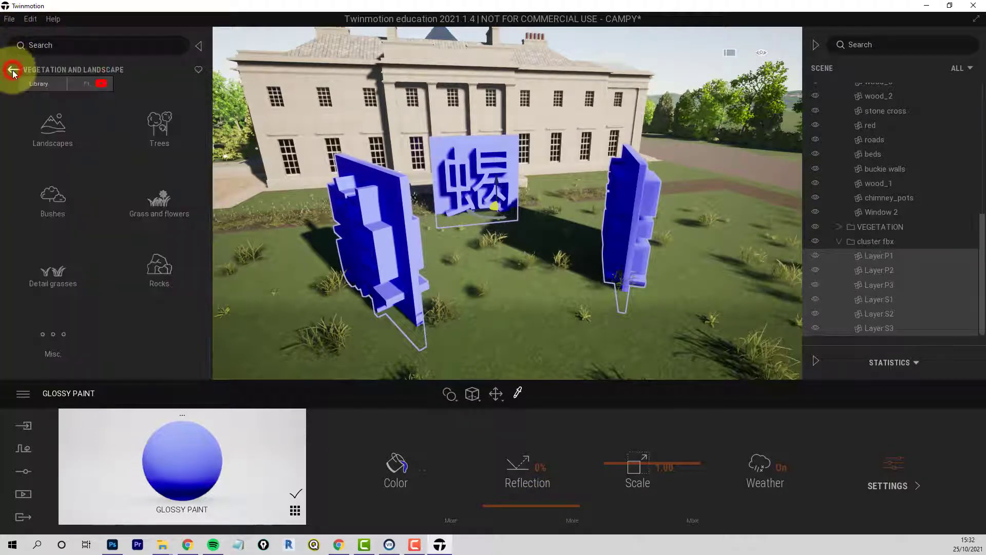
{"action": "left_click", "coordinate": [12, 70]}
{"action": "left_click", "coordinate": [49, 127]}
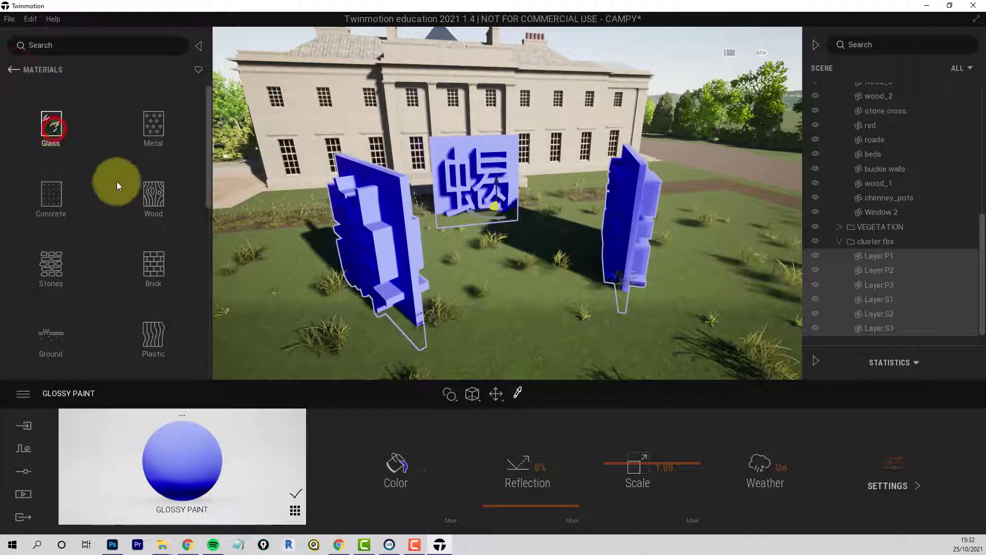
{"action": "left_click", "coordinate": [48, 138]}
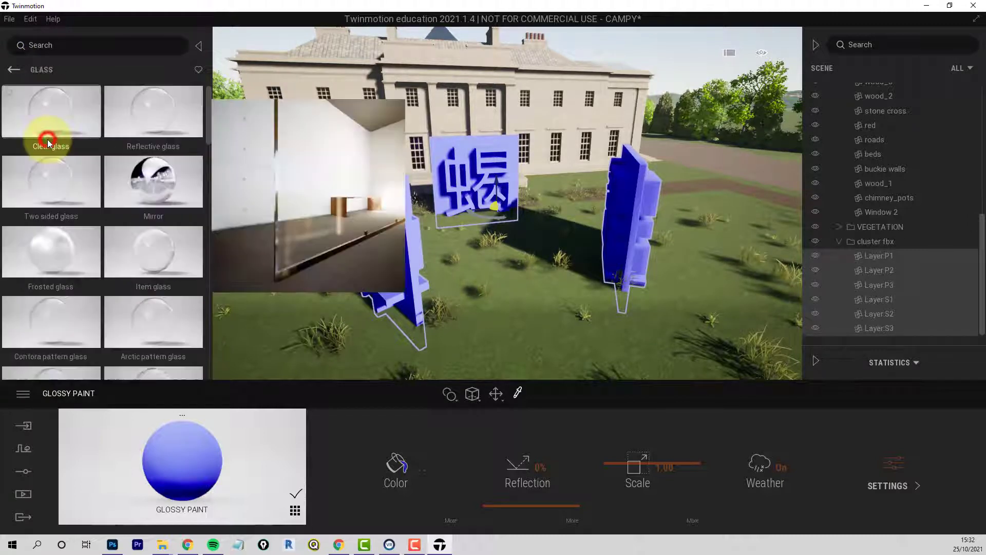
{"action": "left_click_drag", "start_coordinate": [206, 105], "coordinate": [211, 248]}
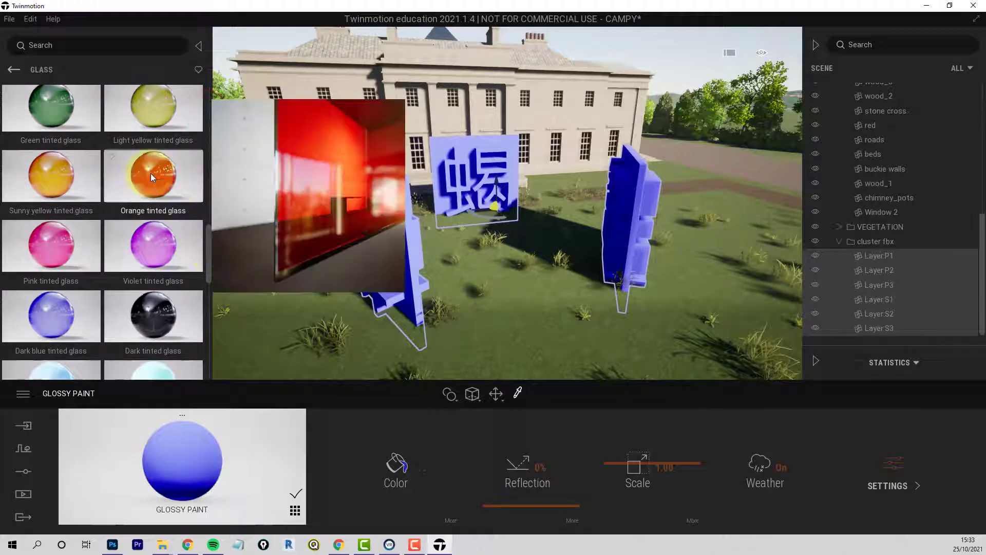
{"action": "left_click_drag", "start_coordinate": [150, 174], "coordinate": [152, 197]}
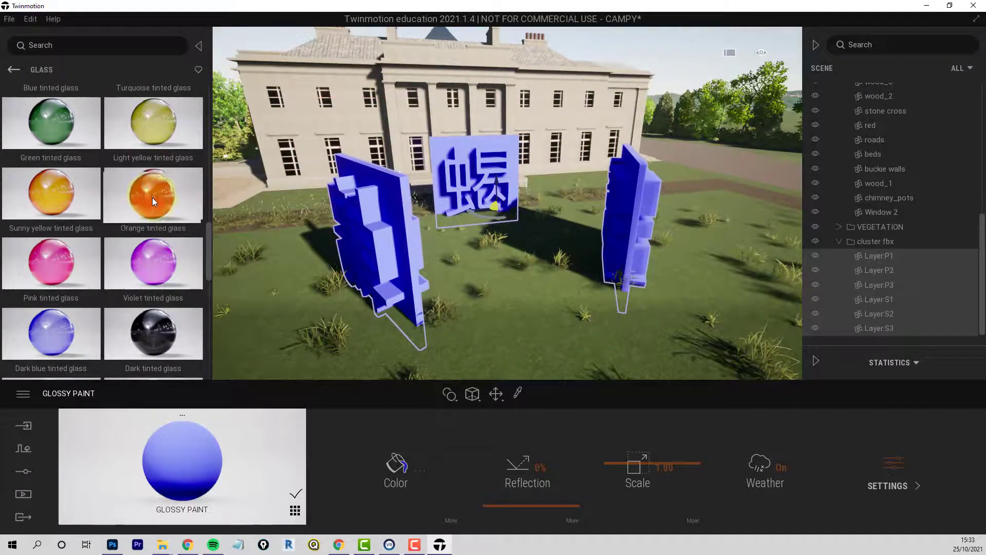
- Using Apply to object, apply Orange tinted glass to the left sculpture's flat back panel and set its opacity to 94%
{"action": "left_click", "coordinate": [458, 401]}
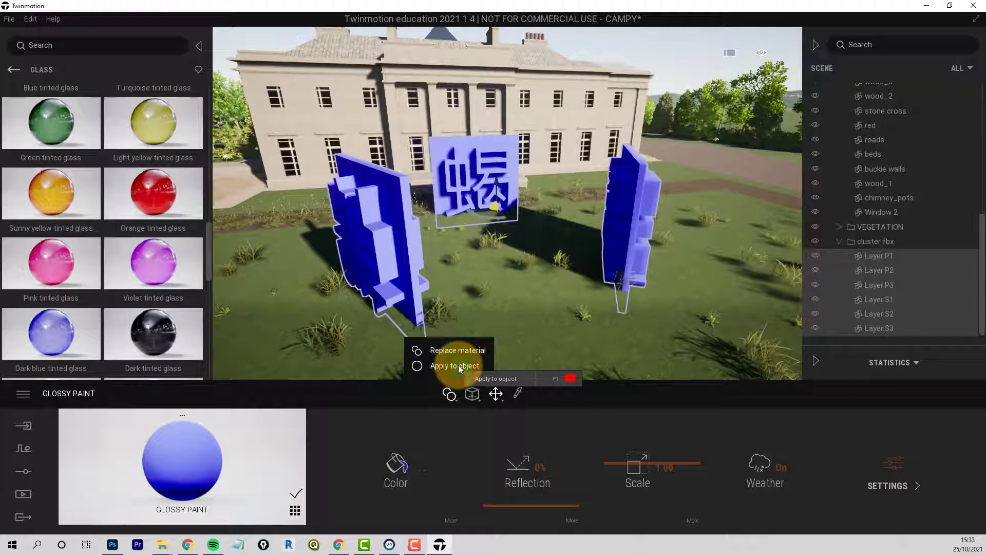
{"action": "left_click", "coordinate": [458, 365]}
{"action": "mouse_move", "coordinate": [161, 190]}
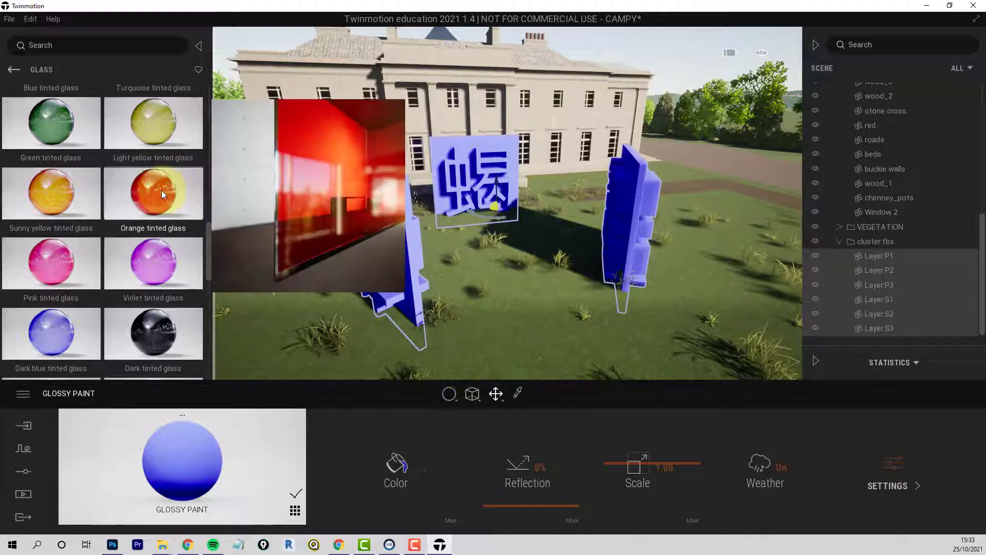
{"action": "left_click_drag", "start_coordinate": [161, 190], "coordinate": [384, 175]}
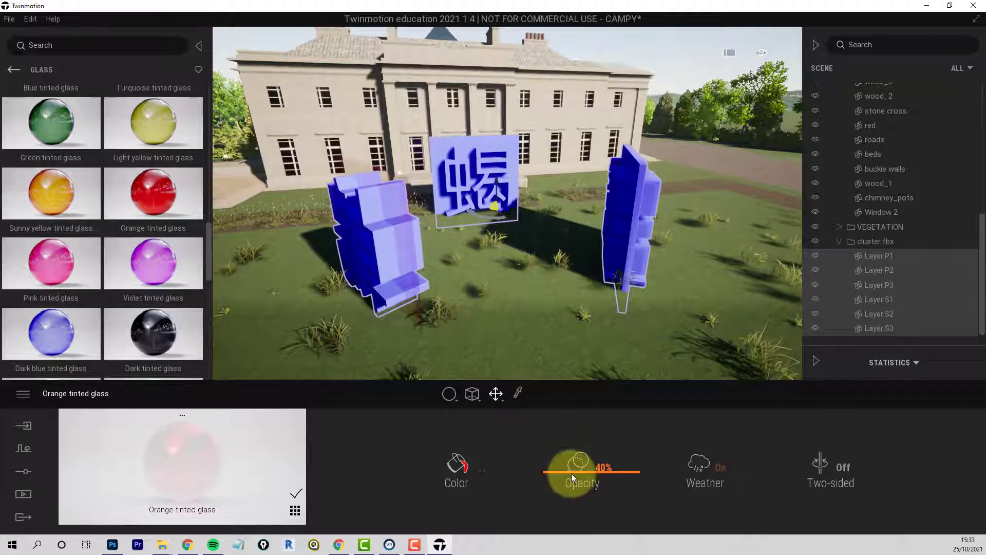
{"action": "left_click_drag", "start_coordinate": [571, 473], "coordinate": [572, 424]}
{"action": "left_click_drag", "start_coordinate": [495, 378], "coordinate": [384, 301]}
- Apply Light yellow tinted glass to the middle sculpture's back panel and set its opacity to 93%
{"action": "mouse_move", "coordinate": [47, 196]}
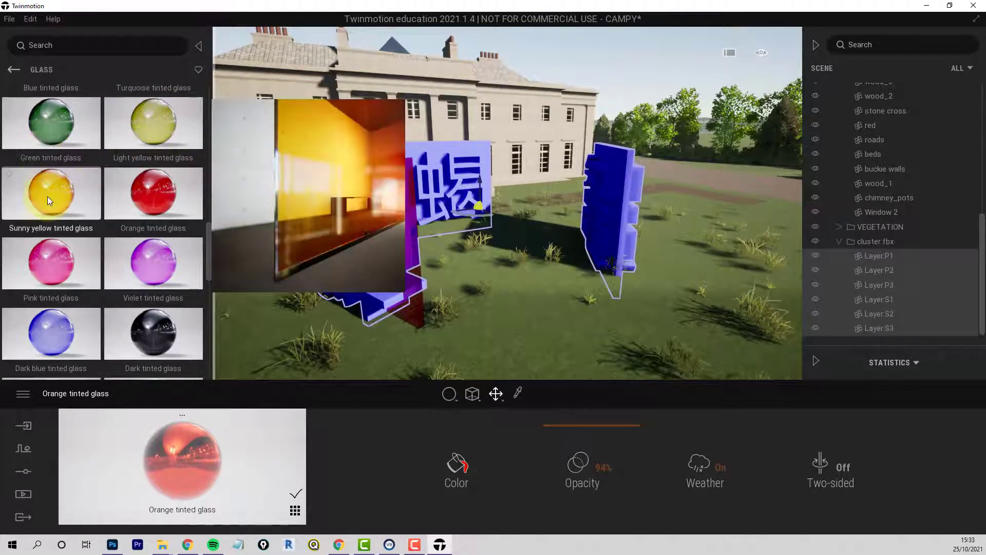
{"action": "scroll", "coordinate": [138, 186], "scroll_direction": "down", "scroll_amount": 2}
{"action": "scroll", "coordinate": [140, 186], "scroll_direction": "up", "scroll_amount": 3}
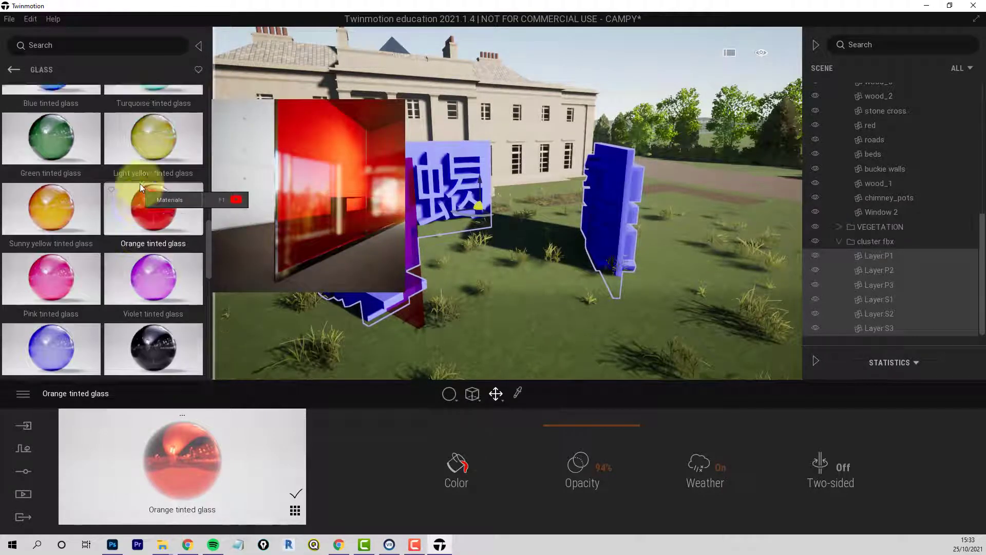
{"action": "left_click_drag", "start_coordinate": [149, 168], "coordinate": [475, 143]}
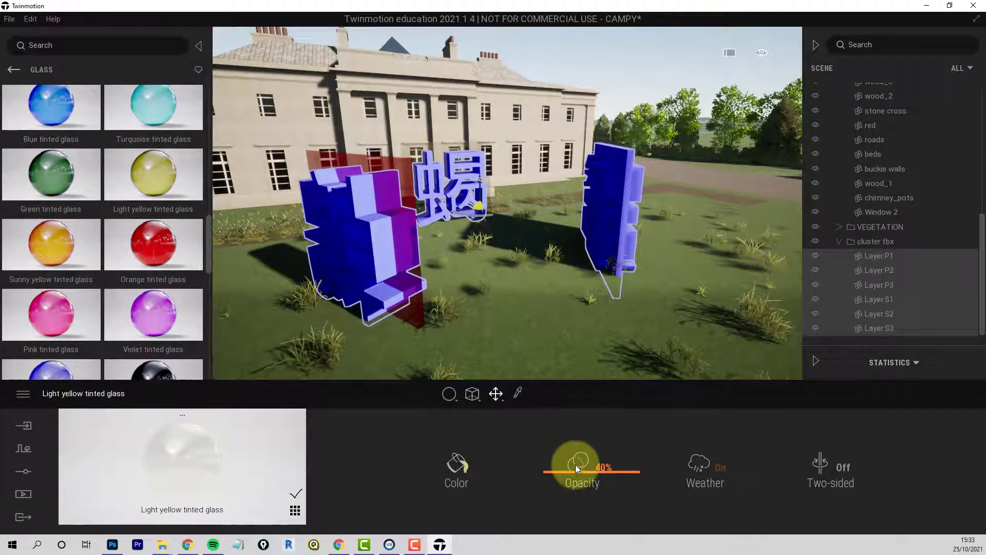
{"action": "left_click_drag", "start_coordinate": [576, 464], "coordinate": [583, 427]}
- Apply Dark blue tinted glass to the right sculpture's back panel and set its opacity to 88%
{"action": "left_click_drag", "start_coordinate": [96, 278], "coordinate": [387, 325]}
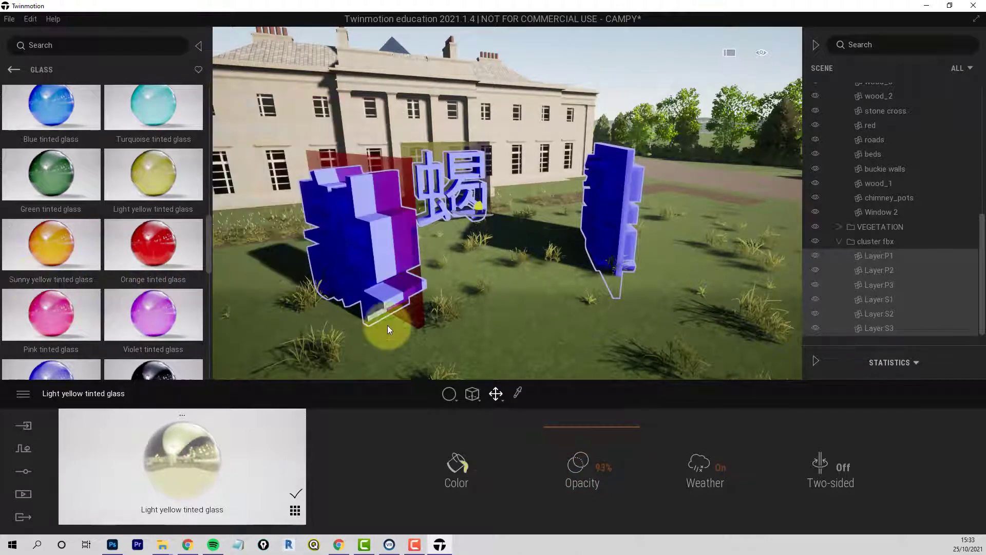
{"action": "right_click_drag", "start_coordinate": [544, 297], "coordinate": [524, 293]}
{"action": "key", "text": "a"}
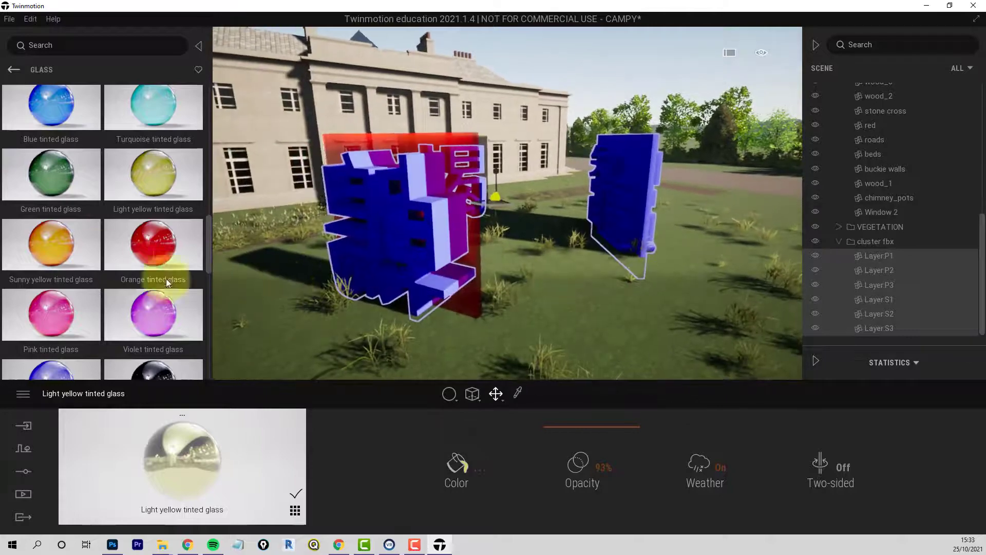
{"action": "left_click", "coordinate": [46, 374]}
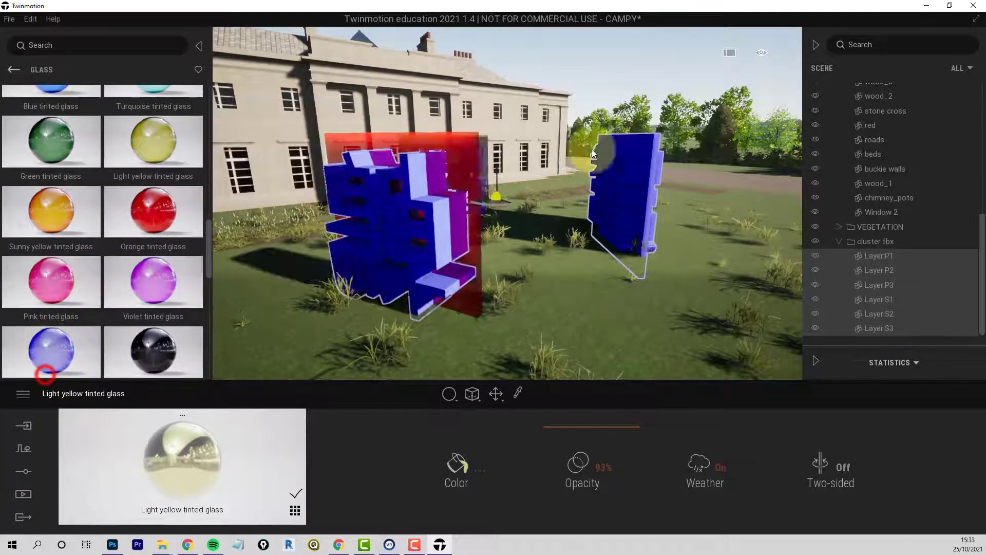
{"action": "left_click_drag", "start_coordinate": [593, 153], "coordinate": [642, 137]}
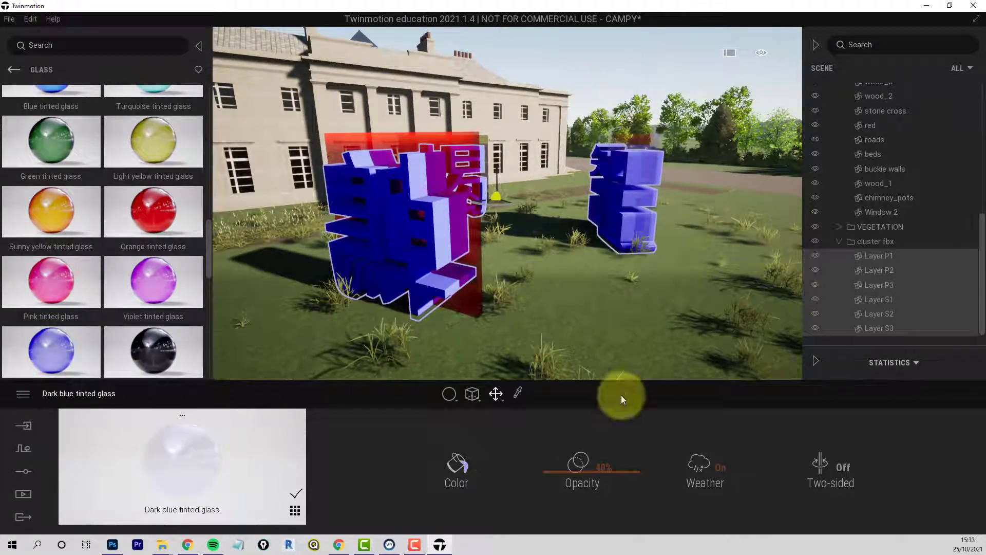
{"action": "left_click_drag", "start_coordinate": [578, 473], "coordinate": [592, 429]}
- Find Glossy plastic among the Plastic materials and apply it to the raised character of the left sculpture
{"action": "right_click_drag", "start_coordinate": [542, 303], "coordinate": [531, 309]}
{"action": "mouse_move", "coordinate": [601, 268]}
{"action": "middle_mouse_down"}
{"action": "mouse_move", "coordinate": [624, 270]}
{"action": "mouse_move", "coordinate": [611, 269]}
{"action": "middle_mouse_up"}
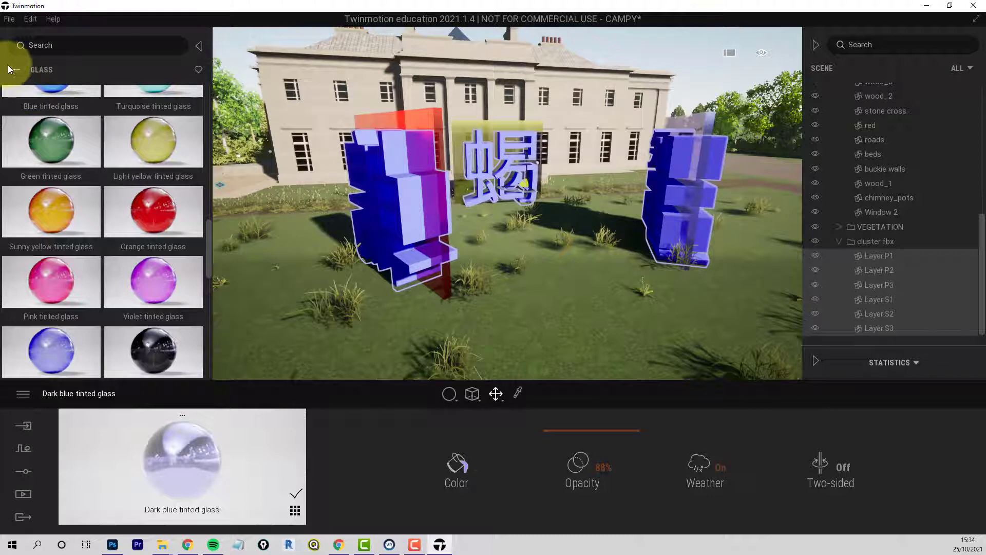
{"action": "left_click", "coordinate": [13, 71]}
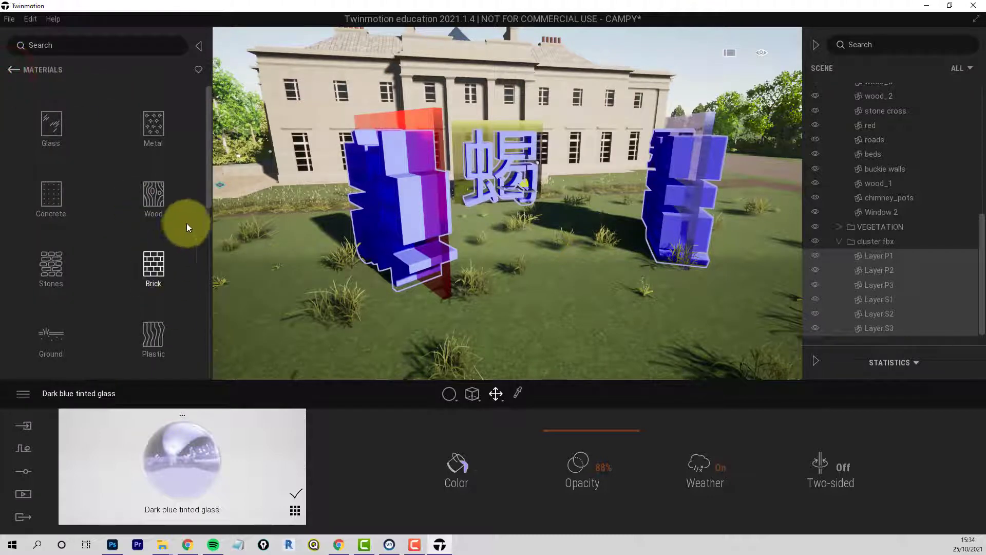
{"action": "left_click_drag", "start_coordinate": [208, 191], "coordinate": [208, 230]}
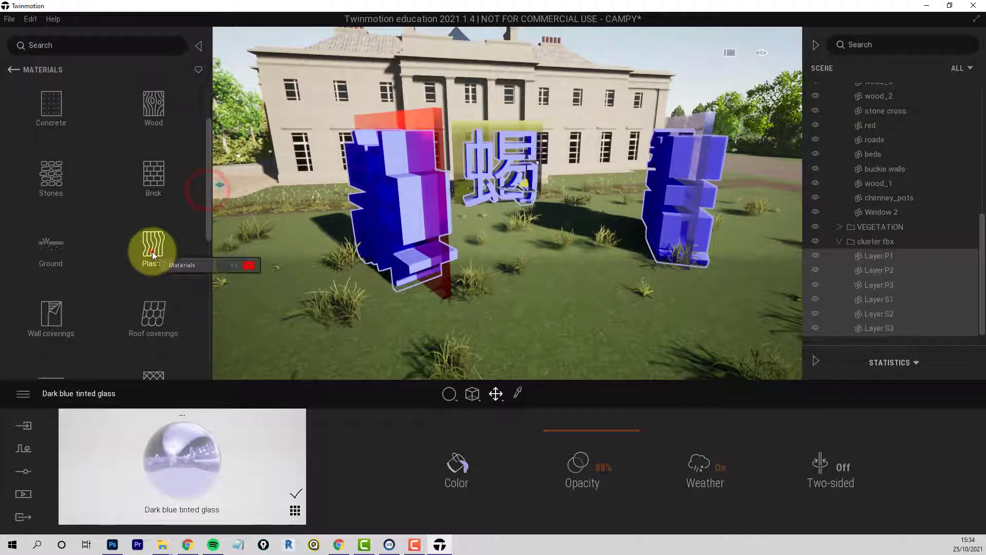
{"action": "left_click", "coordinate": [152, 250]}
{"action": "scroll", "coordinate": [92, 247], "scroll_direction": "down", "scroll_amount": 5}
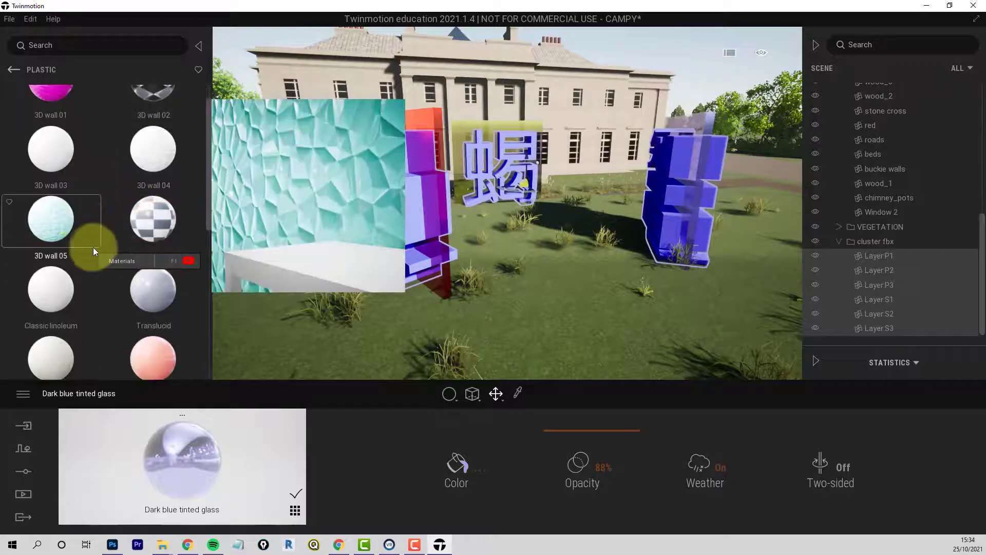
{"action": "scroll", "coordinate": [122, 274], "scroll_direction": "down", "scroll_amount": 3}
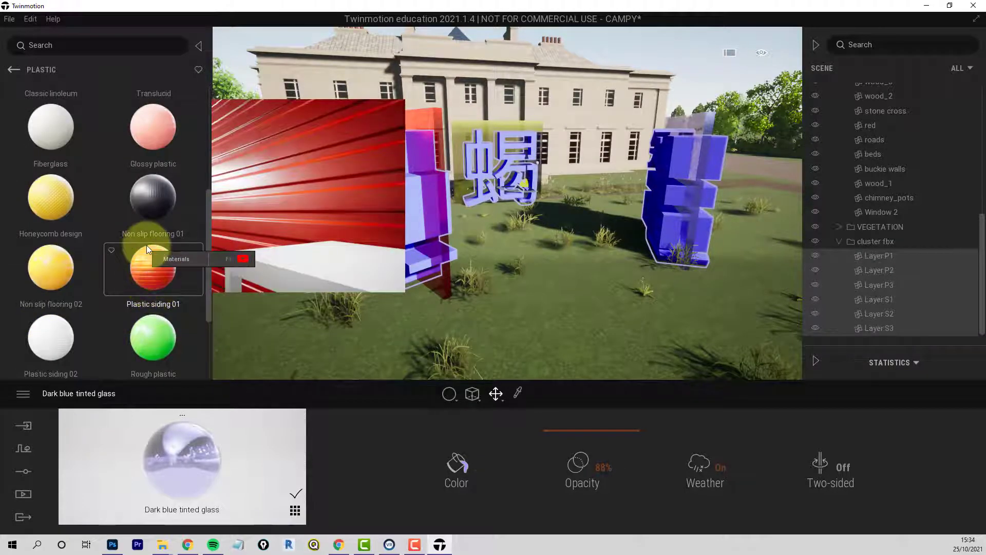
{"action": "scroll", "coordinate": [149, 278], "scroll_direction": "down", "scroll_amount": 3}
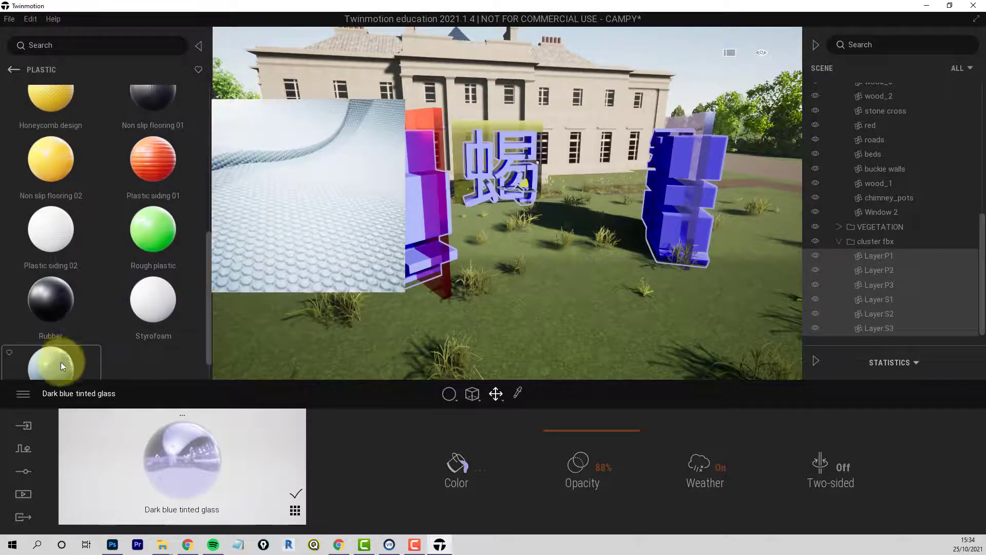
{"action": "scroll", "coordinate": [58, 361], "scroll_direction": "down", "scroll_amount": 1}
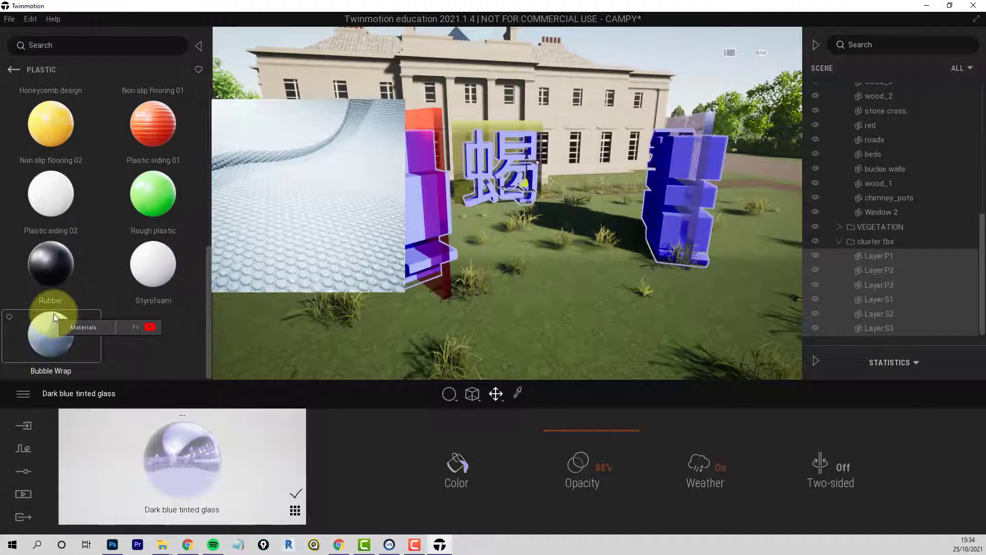
{"action": "scroll", "coordinate": [88, 208], "scroll_direction": "up", "scroll_amount": 3}
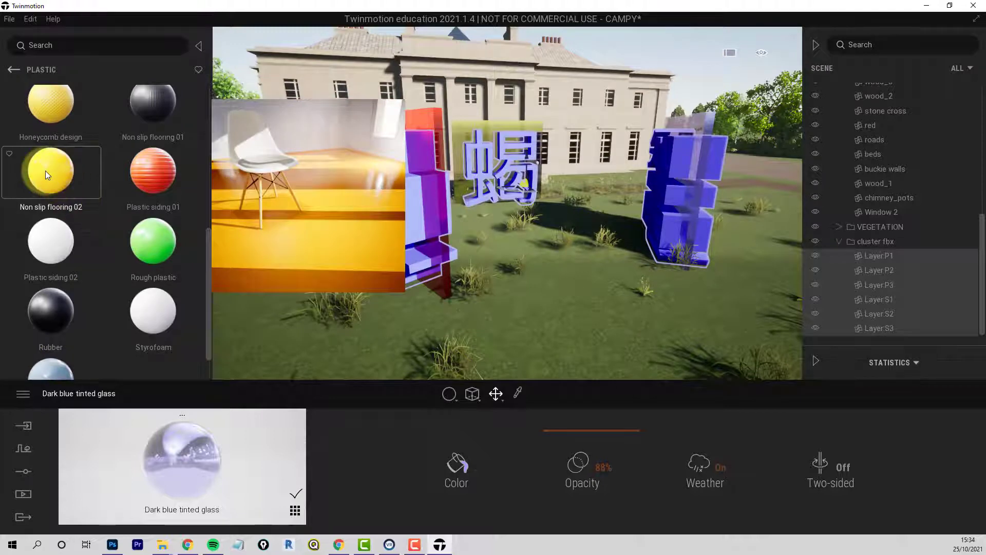
{"action": "scroll", "coordinate": [134, 152], "scroll_direction": "up", "scroll_amount": 2}
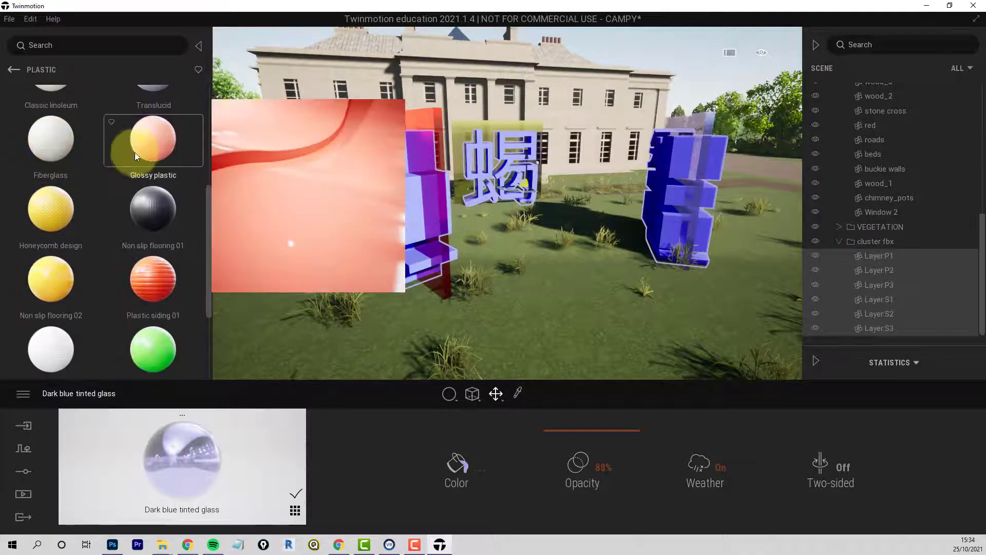
{"action": "left_click", "coordinate": [157, 140]}
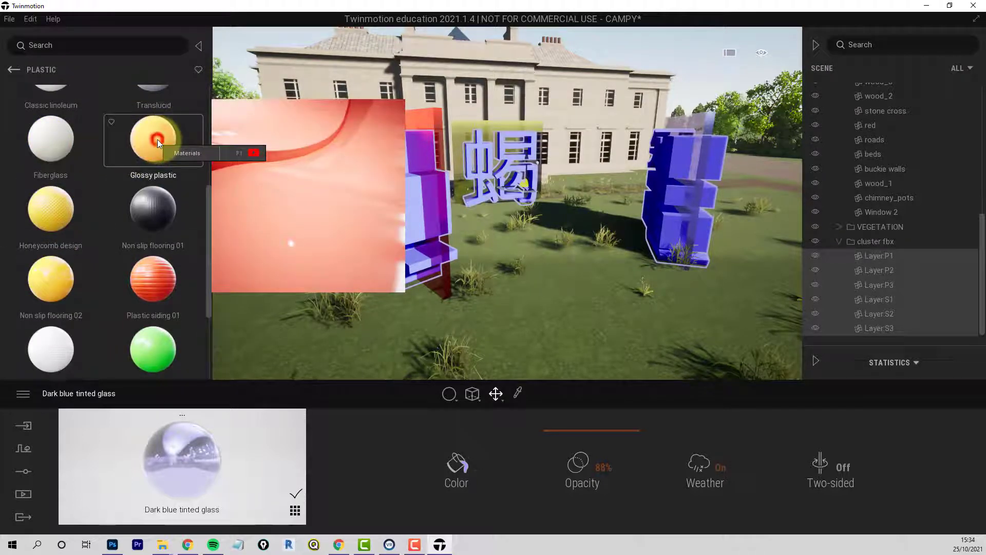
{"action": "left_click_drag", "start_coordinate": [157, 140], "coordinate": [414, 226]}
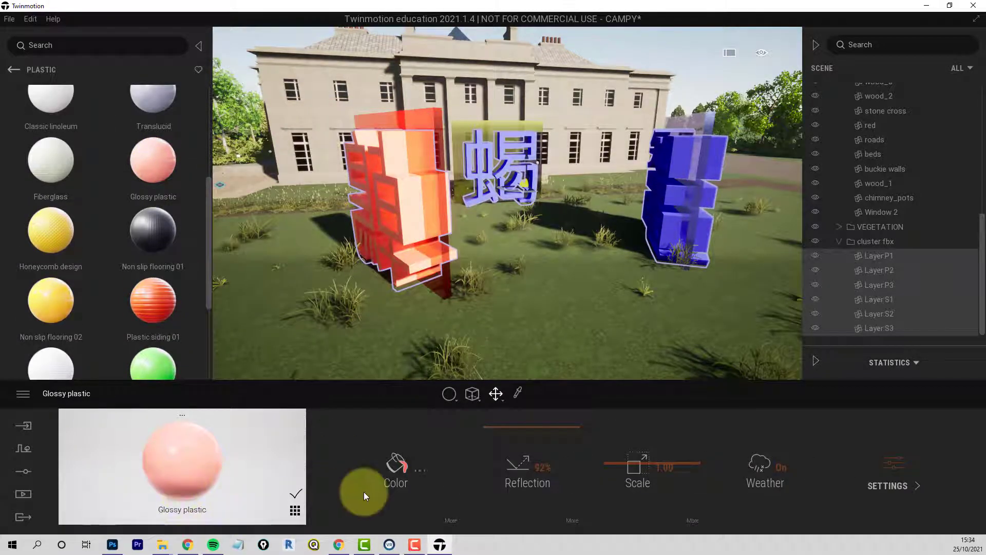
- Change the Glossy plastic colour to a dark red, RGB 151, 14, 27
{"action": "left_click", "coordinate": [421, 469]}
{"action": "left_click", "coordinate": [447, 262]}
{"action": "left_click", "coordinate": [460, 254]}
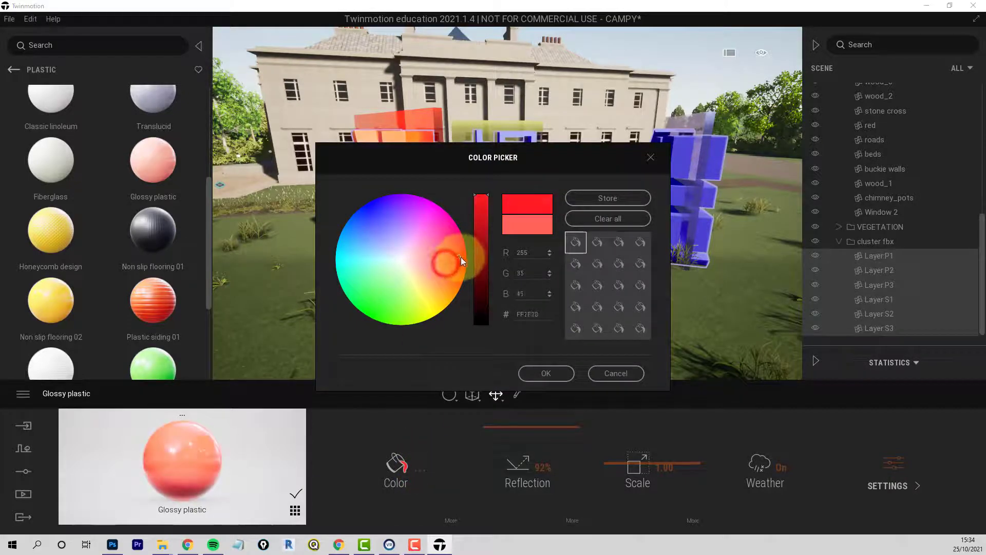
{"action": "left_click_drag", "start_coordinate": [489, 196], "coordinate": [495, 248]}
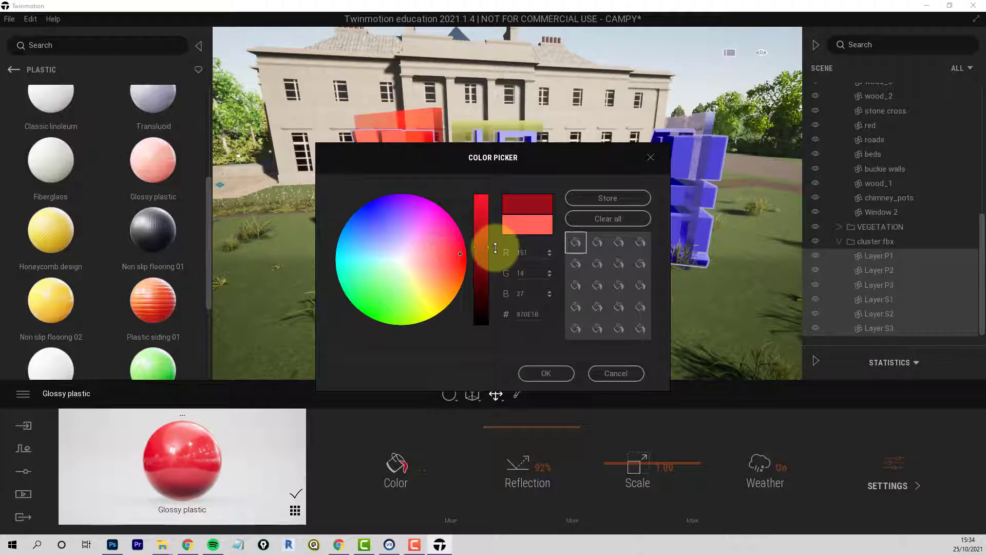
{"action": "left_click", "coordinate": [546, 373]}
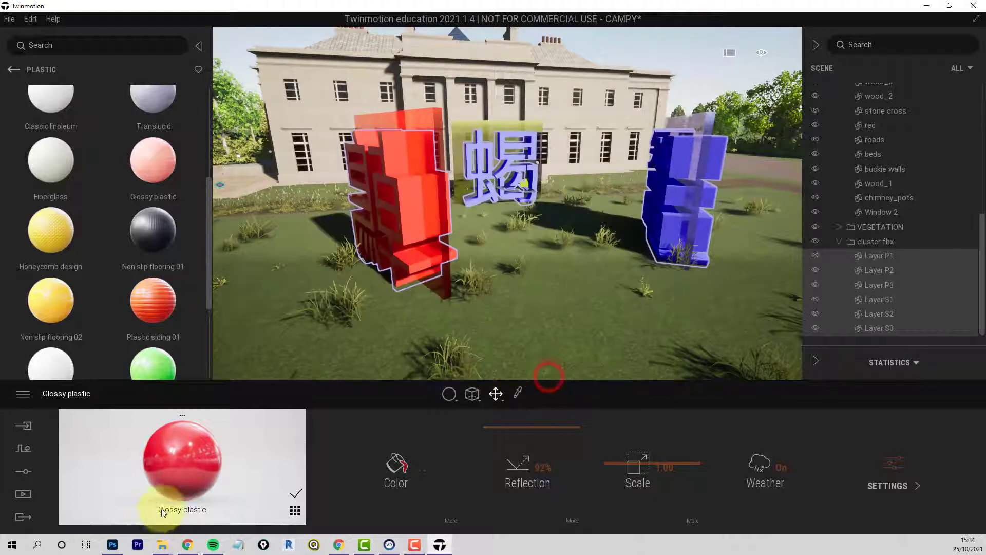
- Rename the left sculpture's dark red Glossy plastic material as "red glossy plastic"
{"action": "left_click", "coordinate": [176, 511]}
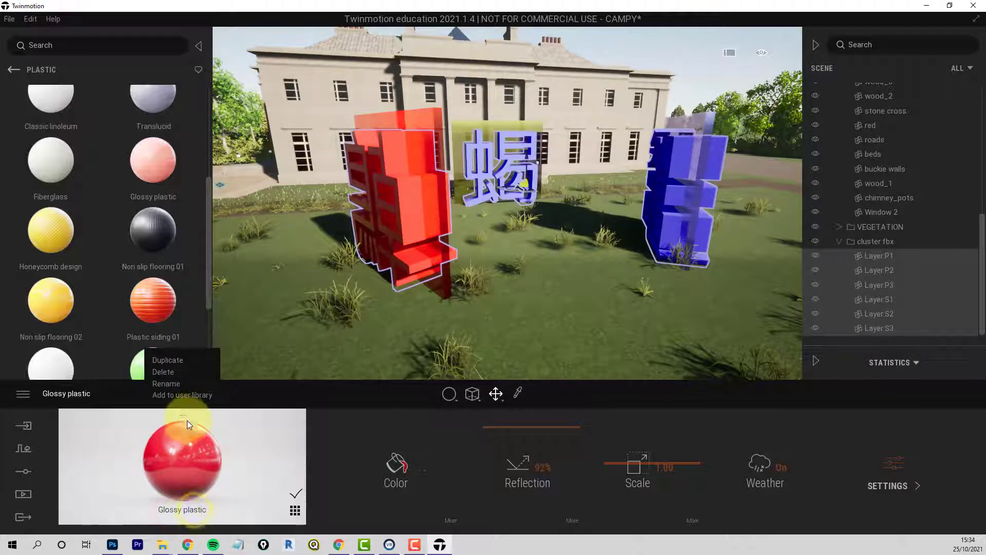
{"action": "left_click", "coordinate": [163, 384]}
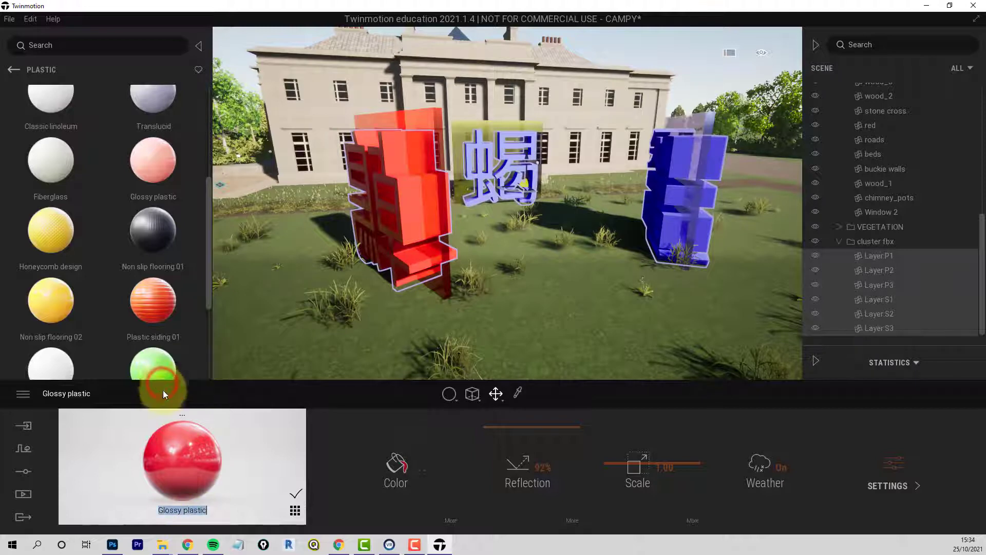
{"action": "left_click", "coordinate": [161, 510]}
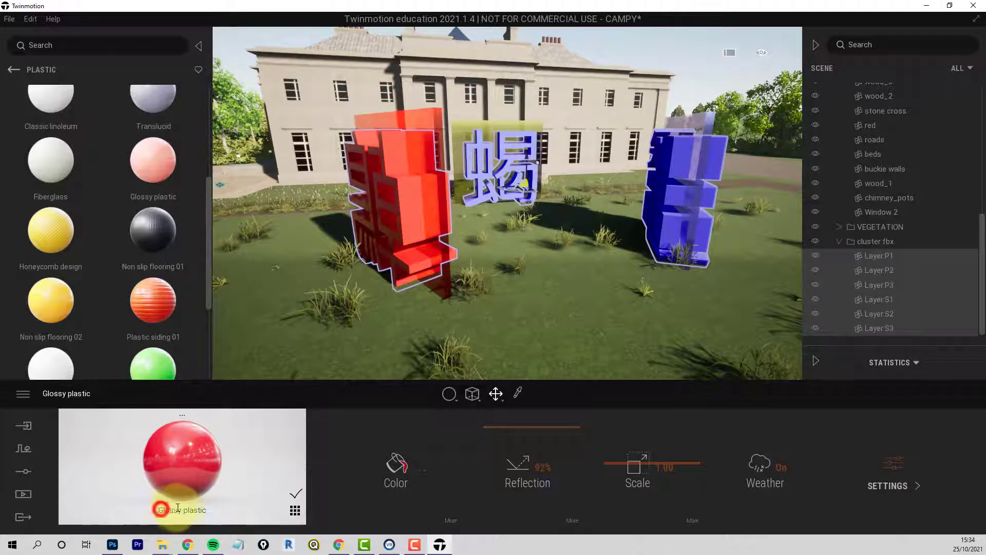
{"action": "type", "text": "rED"}
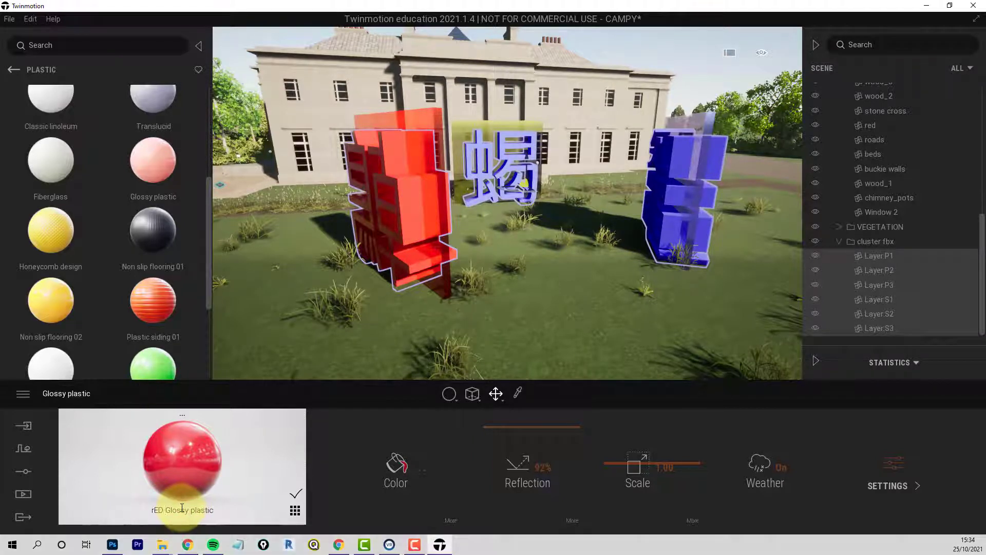
{"action": "key", "text": "BackSpace"}
{"action": "key", "text": "BackSpace"}
{"action": "key", "text": "BackSpace"}
{"action": "key", "text": "BackSpace"}
{"action": "key", "text": "BackSpace"}
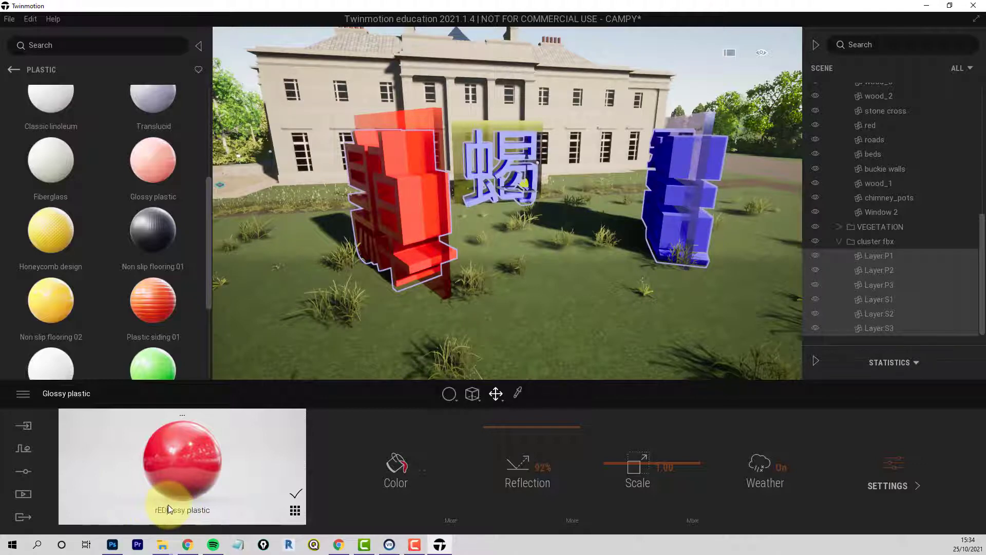
{"action": "type", "text": "red G"}
{"action": "left_click", "coordinate": [344, 496]}
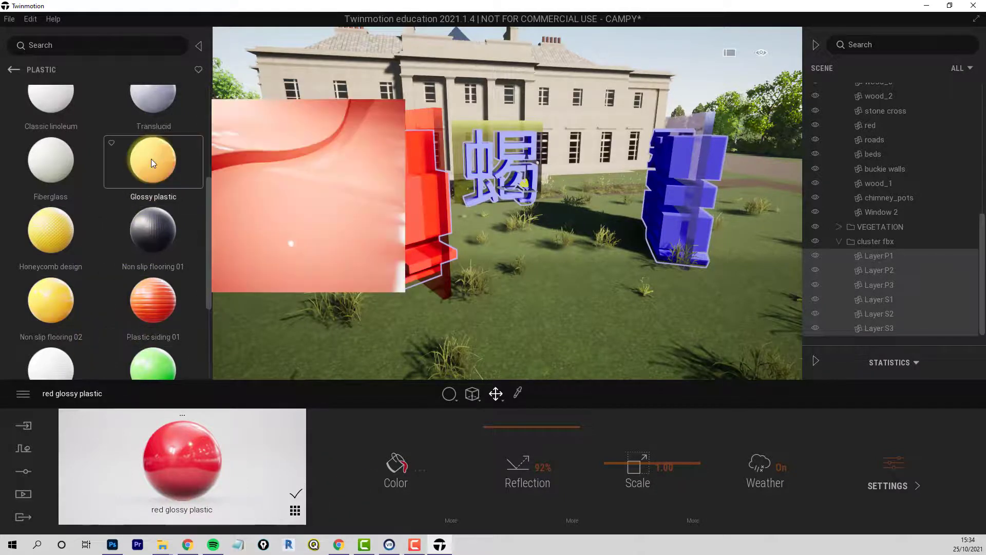
- Apply Glossy plastic to the middle sculpture's raised character and change its colour to yellow, RGB 210, 208, 7
{"action": "left_click_drag", "start_coordinate": [151, 180], "coordinate": [497, 195]}
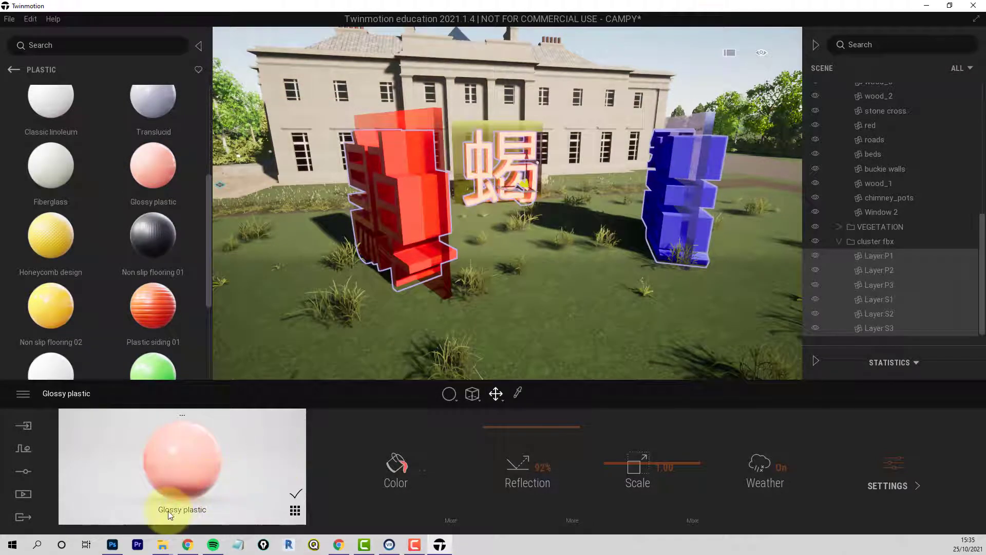
{"action": "left_click", "coordinate": [421, 470]}
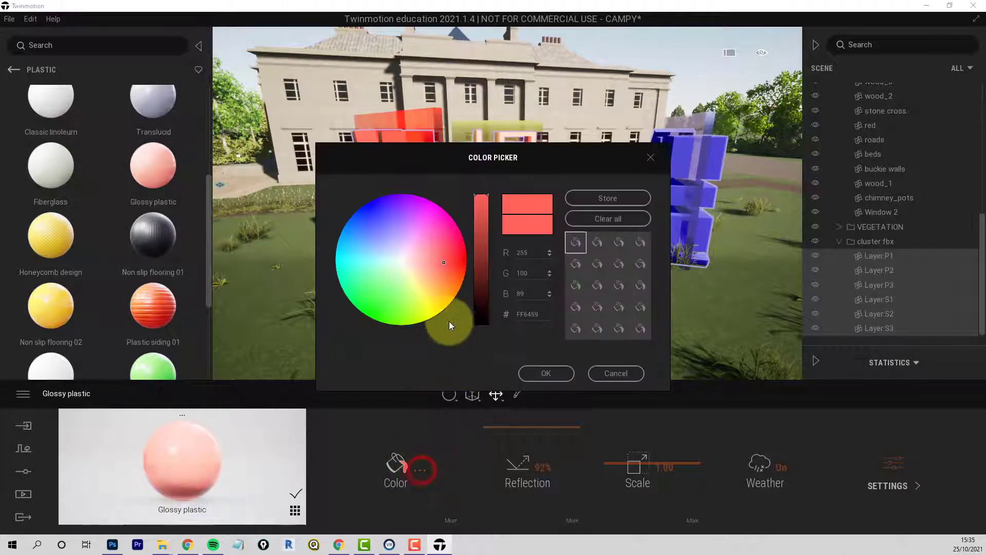
{"action": "left_click", "coordinate": [434, 301]}
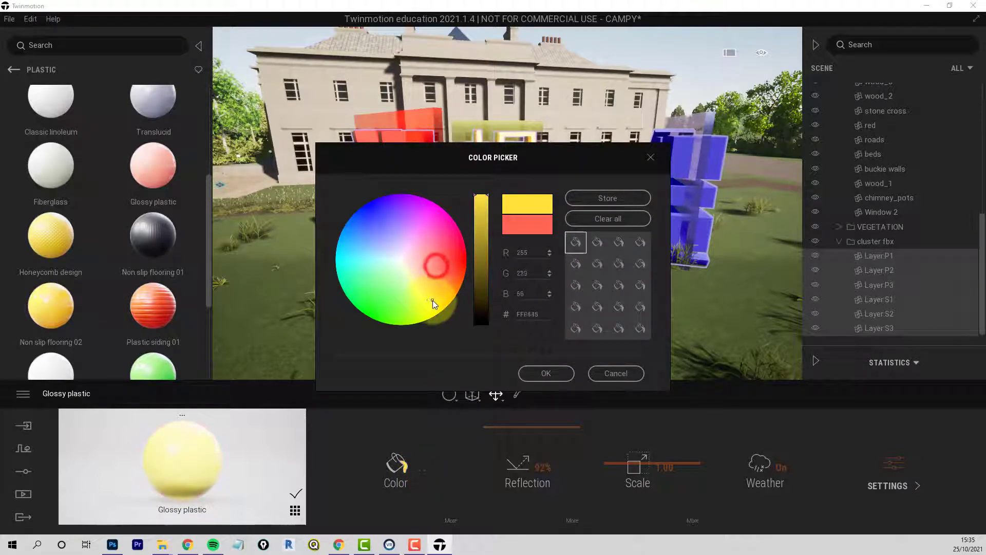
{"action": "left_click", "coordinate": [488, 198]}
{"action": "left_click_drag", "start_coordinate": [487, 198], "coordinate": [488, 218]}
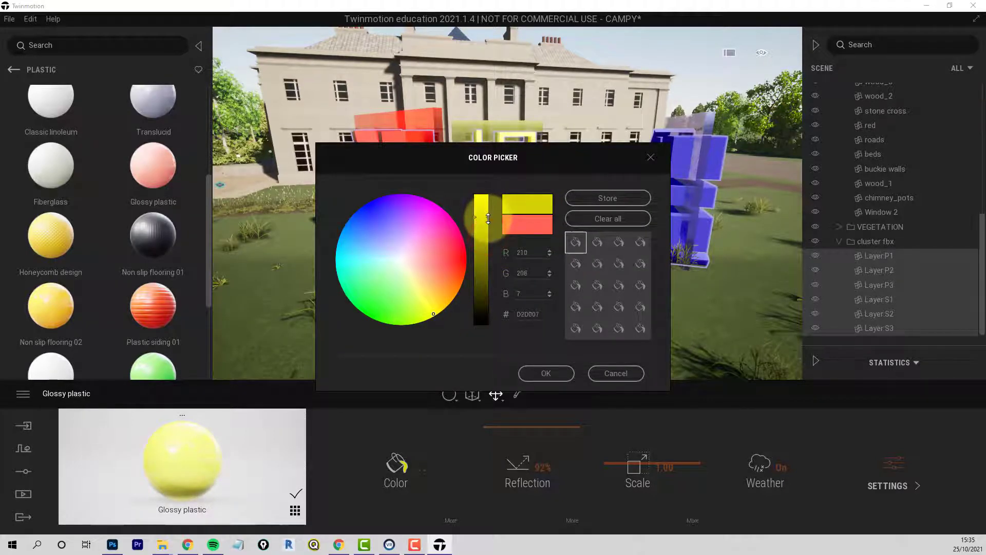
{"action": "left_click", "coordinate": [543, 374]}
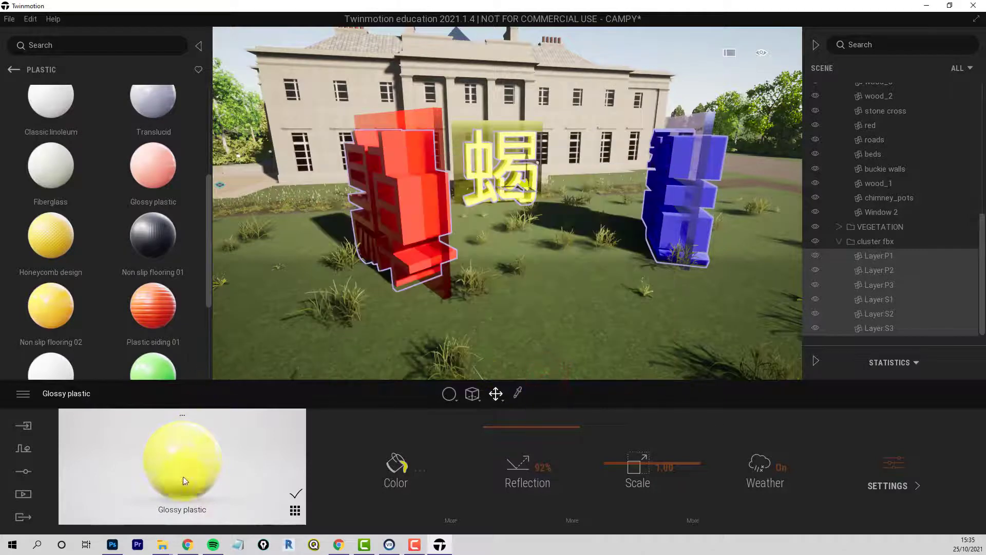
- Rename the middle character's material as "yellow glossy plastic"
{"action": "right_click", "coordinate": [184, 510]}
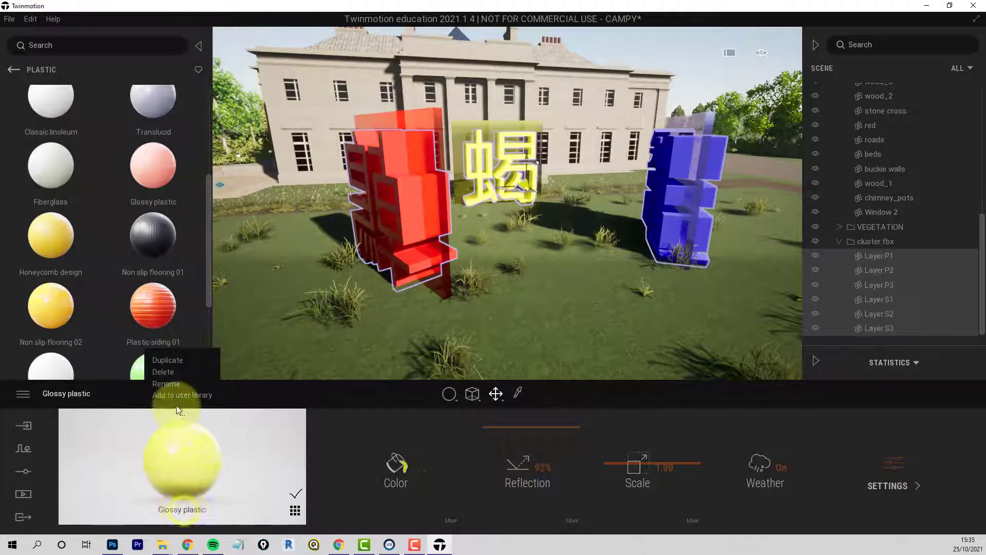
{"action": "left_click", "coordinate": [164, 383]}
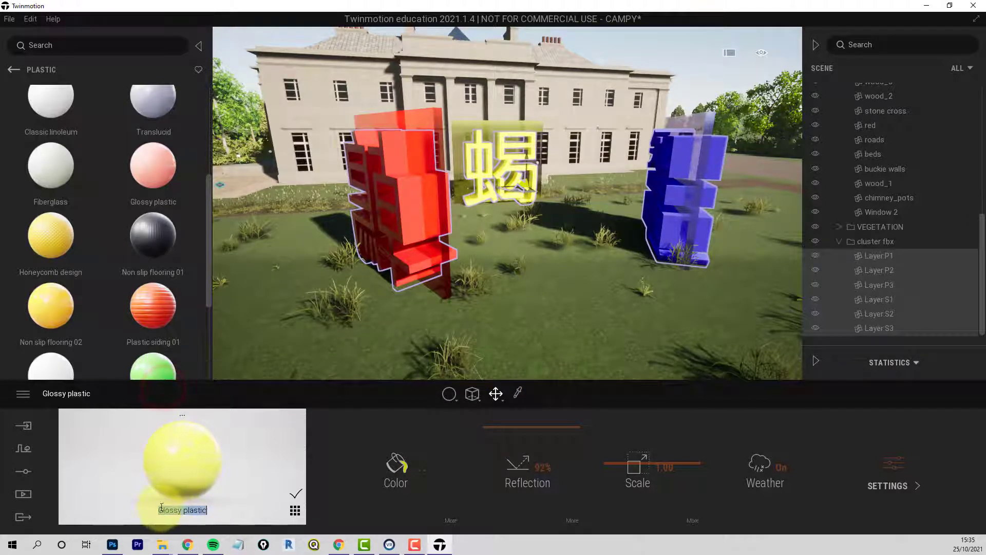
{"action": "left_click_drag", "start_coordinate": [163, 508], "coordinate": [122, 515]}
{"action": "type", "text": "yel"}
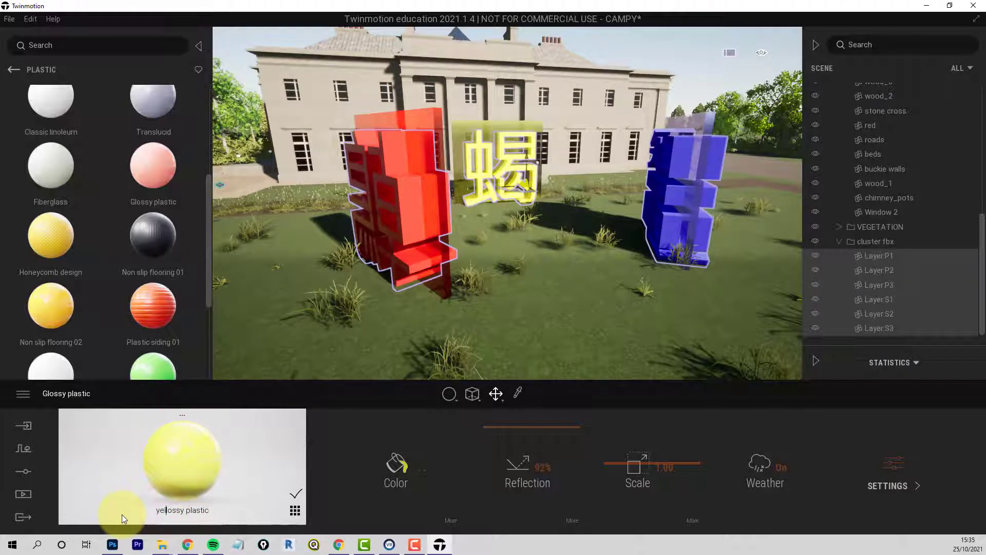
{"action": "type", "text": "low g"}
{"action": "key", "text": "Return"}
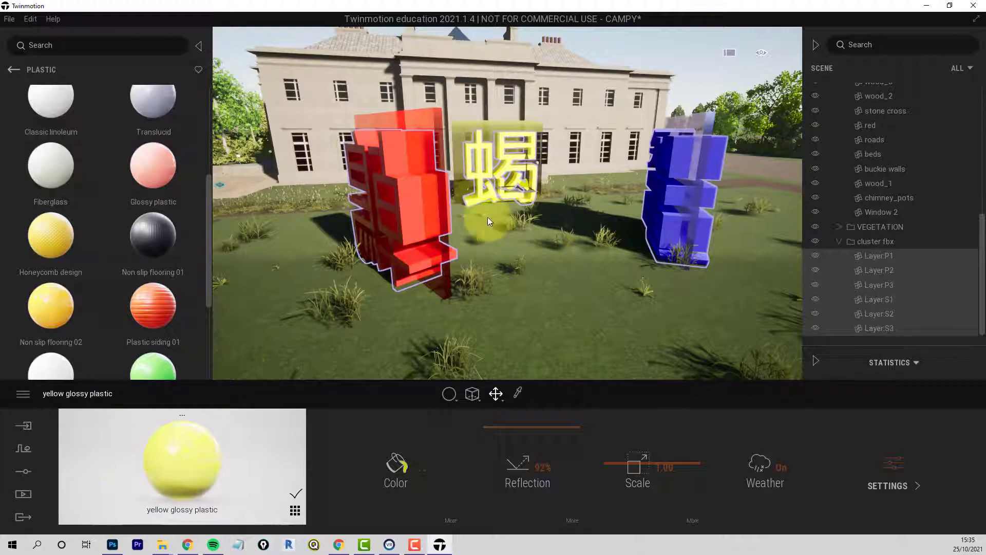
- Apply Glossy plastic to the right sculpture's raised character and change its colour to blue, RGB 27, 76, 193
{"action": "left_click_drag", "start_coordinate": [153, 161], "coordinate": [680, 192]}
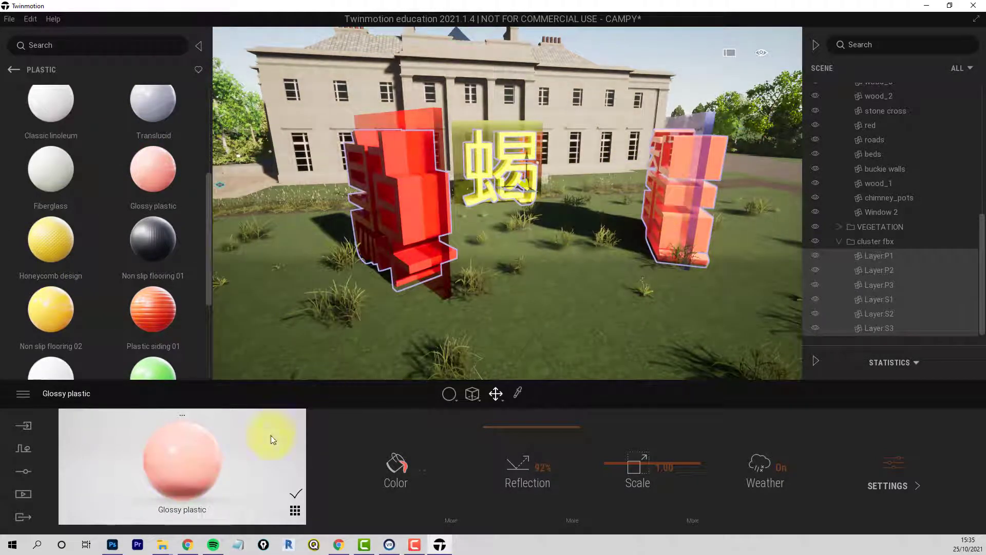
{"action": "left_click", "coordinate": [420, 470]}
{"action": "left_click_drag", "start_coordinate": [384, 255], "coordinate": [360, 221]}
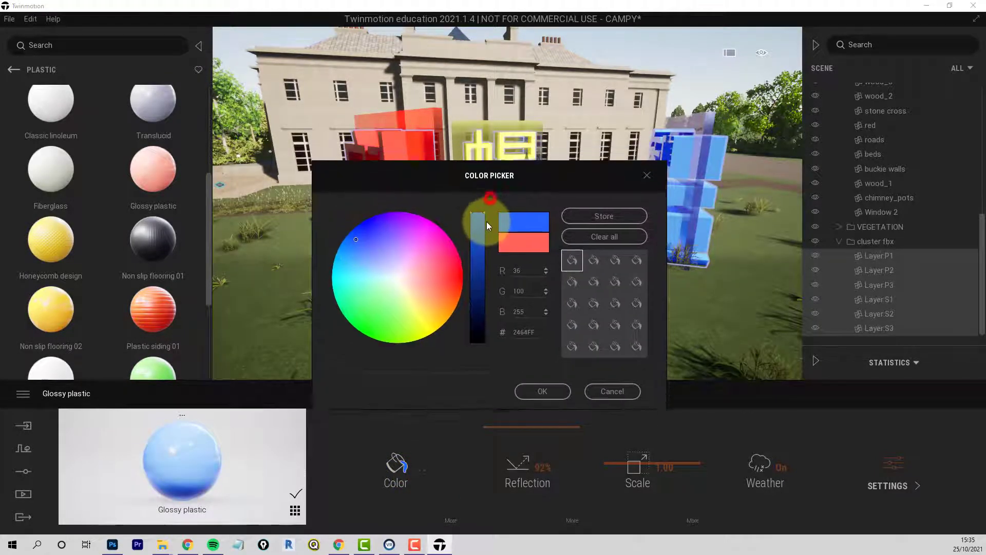
{"action": "left_click_drag", "start_coordinate": [481, 206], "coordinate": [484, 233]}
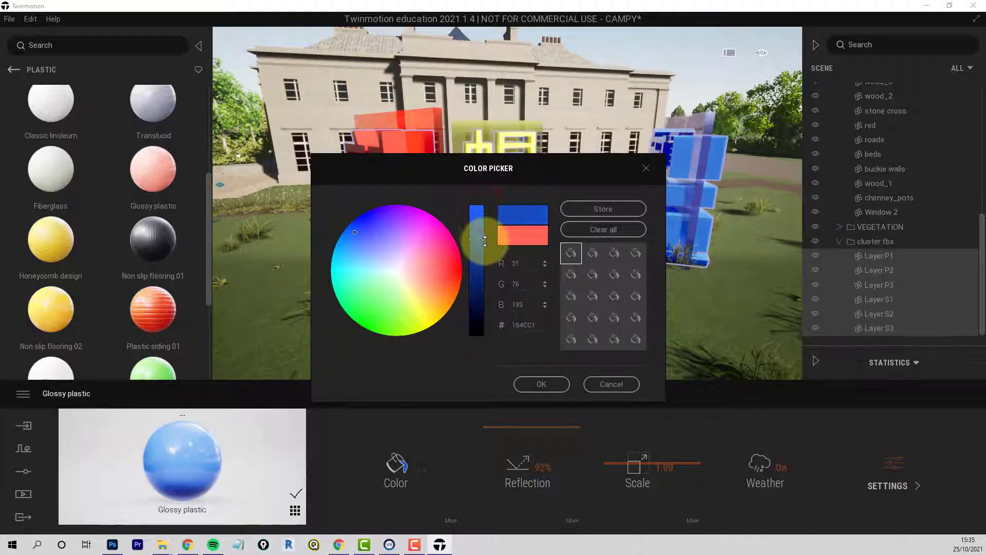
{"action": "left_click", "coordinate": [542, 384]}
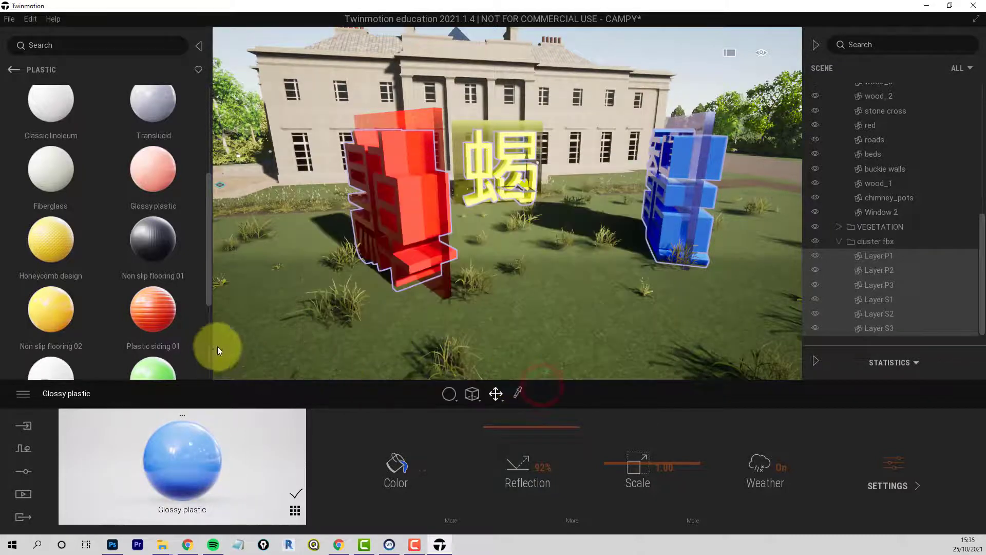
- Rename the right character's material as "blue glossy plastic"
{"action": "right_click", "coordinate": [167, 511]}
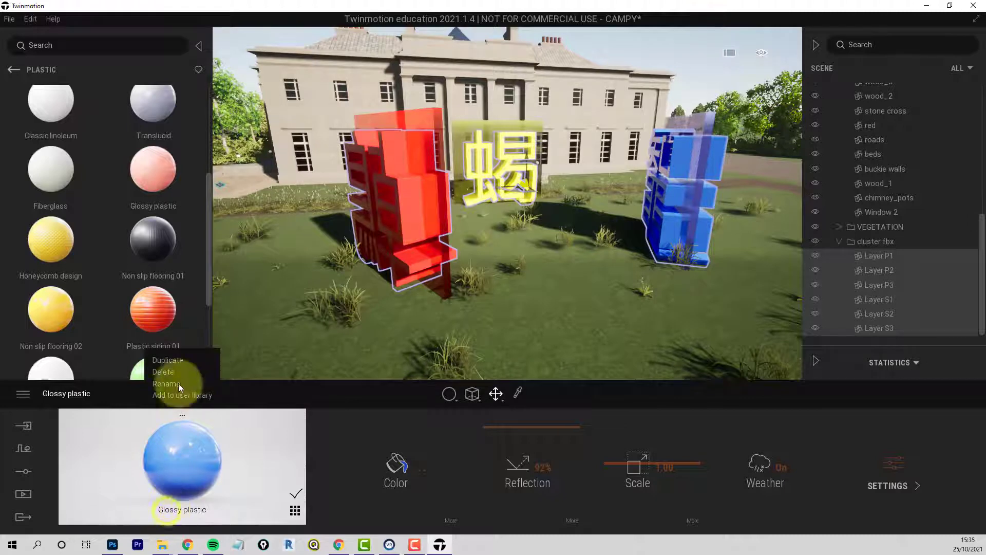
{"action": "left_click", "coordinate": [167, 383]}
{"action": "left_click", "coordinate": [161, 510]}
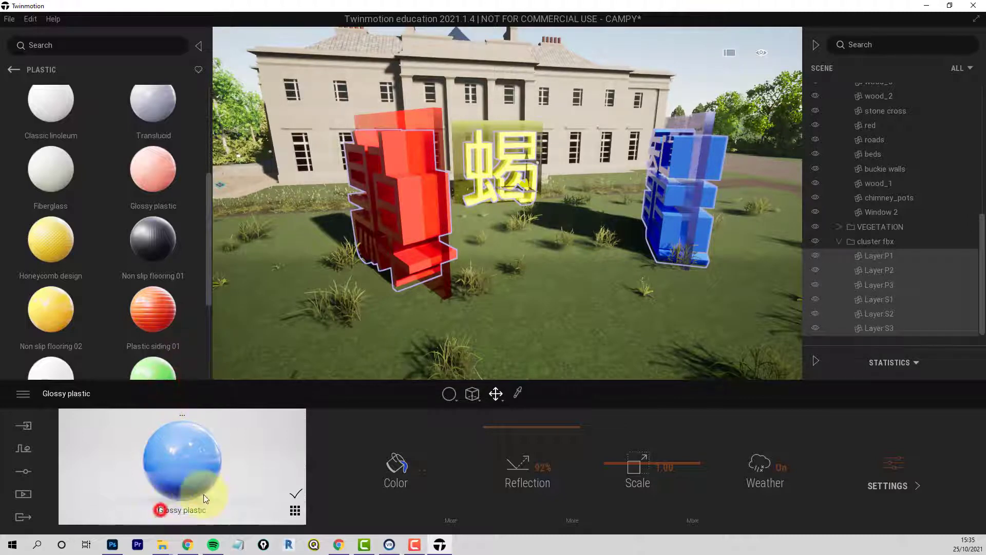
{"action": "key", "text": "BackSpace"}
{"action": "type", "text": "blue g"}
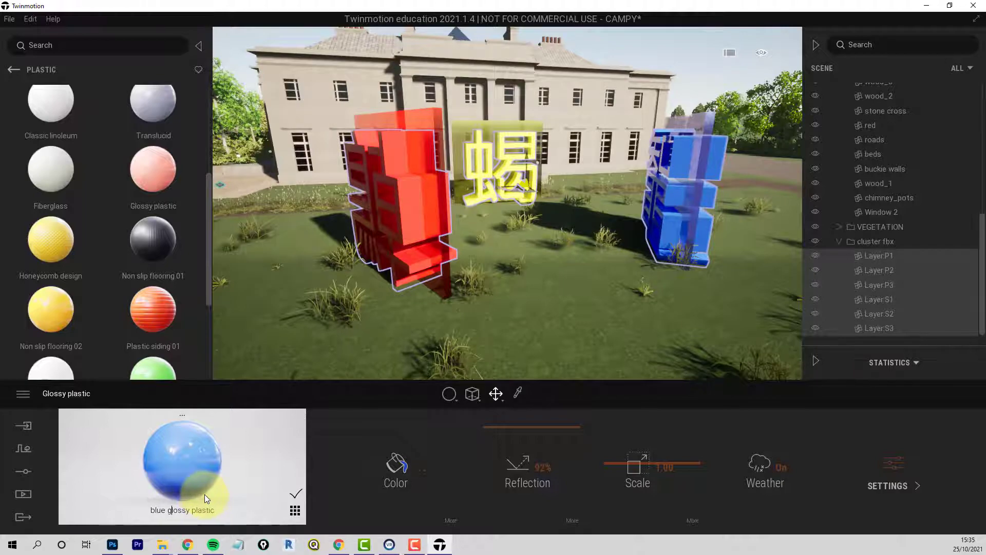
- Place a Sphere Reflection Probe from the library's tools on the lawn between the three sculptures
{"action": "mouse_move", "coordinate": [406, 270]}
{"action": "middle_mouse_down", "text": "shift"}
{"action": "mouse_move", "coordinate": [504, 242]}
{"action": "mouse_move", "coordinate": [500, 265]}
{"action": "mouse_move", "coordinate": [545, 175]}
{"action": "mouse_move", "coordinate": [541, 196]}
{"action": "mouse_move", "coordinate": [535, 172]}
{"action": "middle_mouse_up", "text": "shift"}
{"action": "scroll", "coordinate": [372, 246], "scroll_direction": "up", "scroll_amount": 3}
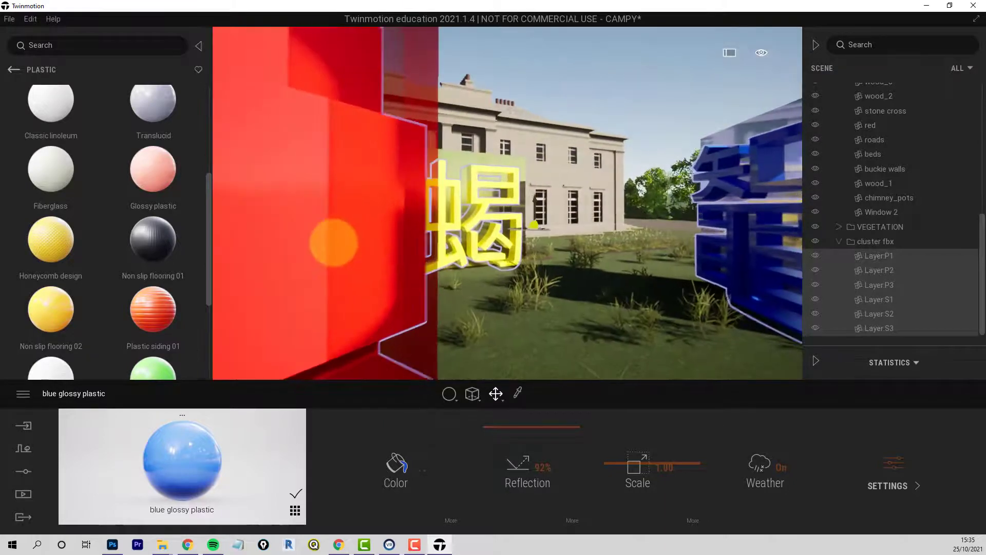
{"action": "scroll", "coordinate": [331, 242], "scroll_direction": "up", "scroll_amount": 2}
{"action": "scroll", "coordinate": [552, 248], "scroll_direction": "up", "scroll_amount": 2}
{"action": "scroll", "coordinate": [564, 256], "scroll_direction": "down", "scroll_amount": 4}
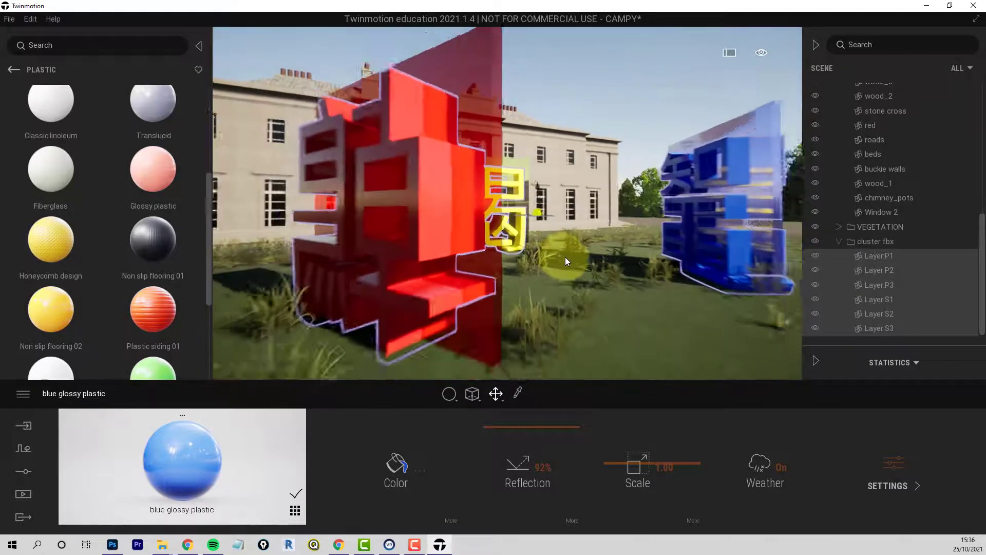
{"action": "middle_click_drag", "start_coordinate": [565, 256], "coordinate": [568, 258], "text": "shift"}
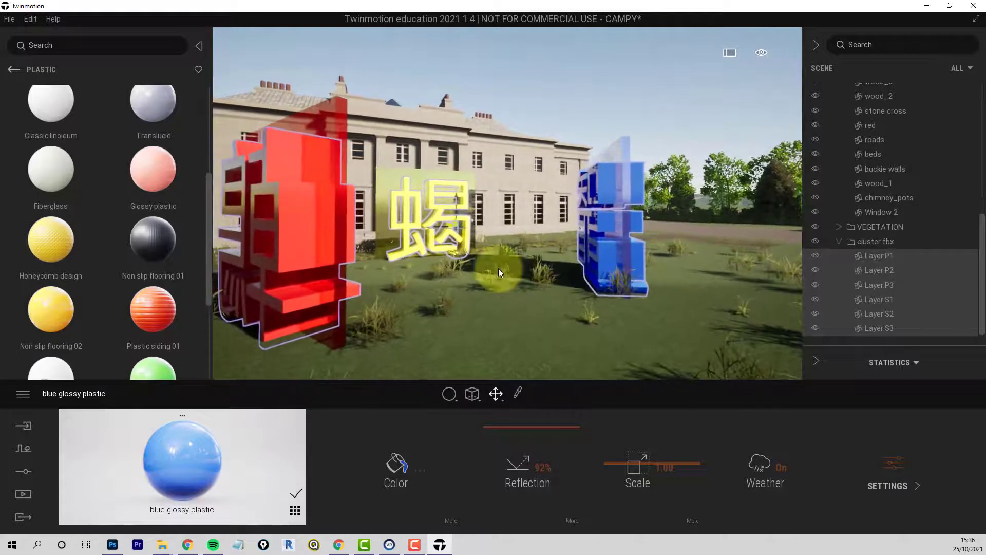
{"action": "mouse_move", "coordinate": [6, 94]}
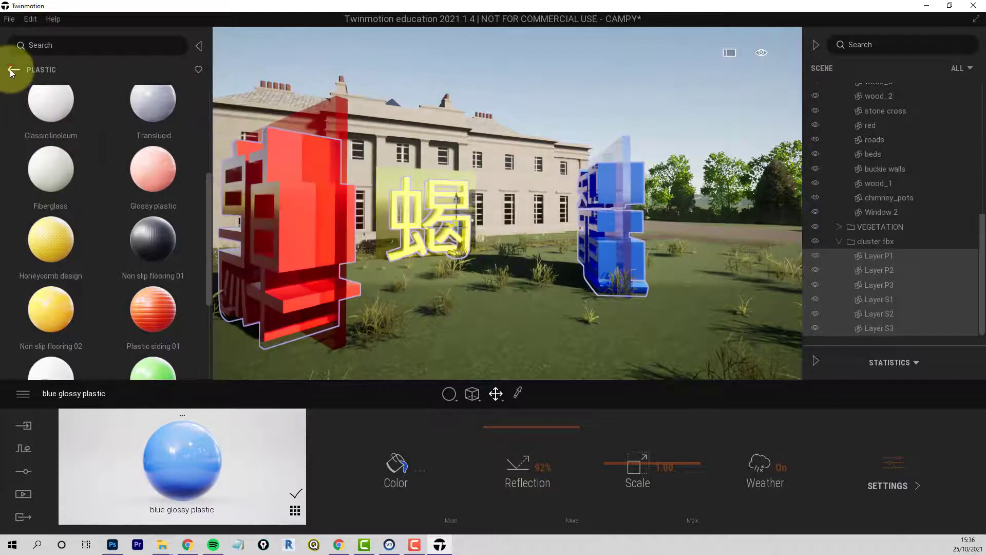
{"action": "left_click", "coordinate": [11, 70]}
{"action": "left_click", "coordinate": [11, 70]}
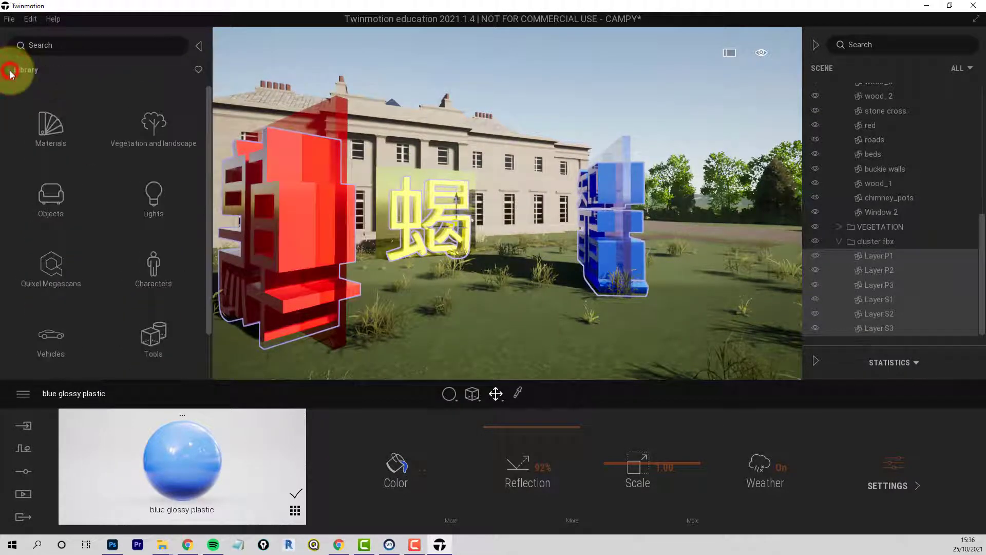
{"action": "left_click", "coordinate": [160, 341]}
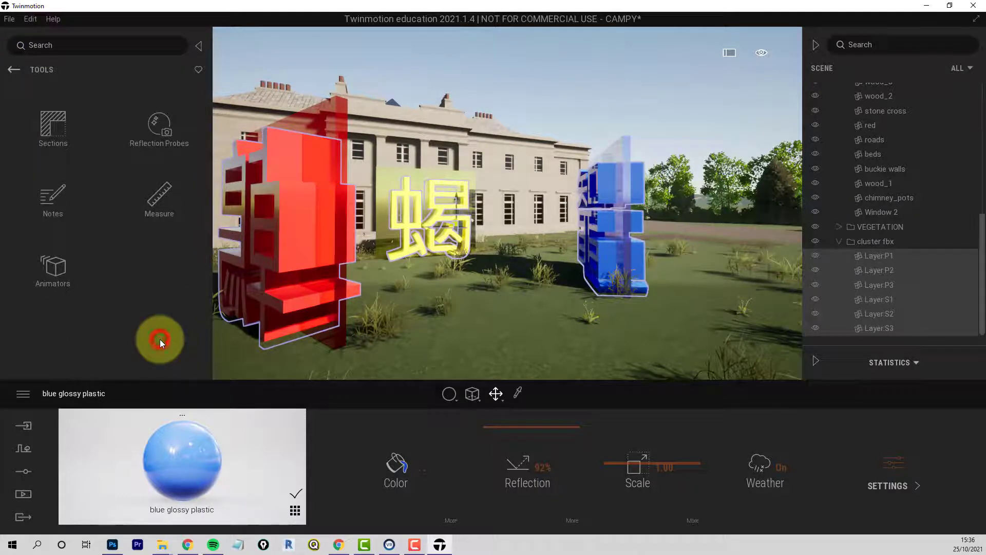
{"action": "left_click", "coordinate": [152, 134]}
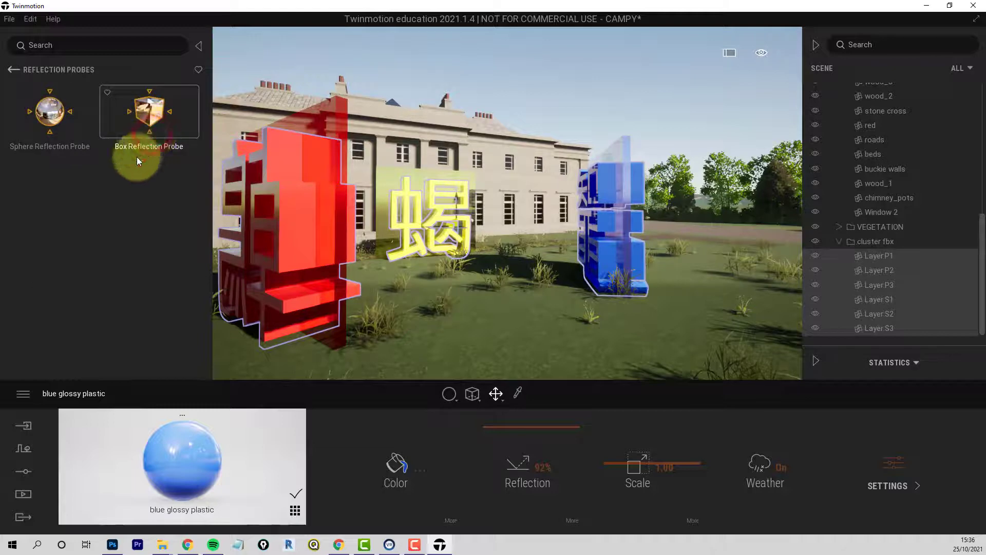
{"action": "left_click_drag", "start_coordinate": [44, 114], "coordinate": [470, 323]}
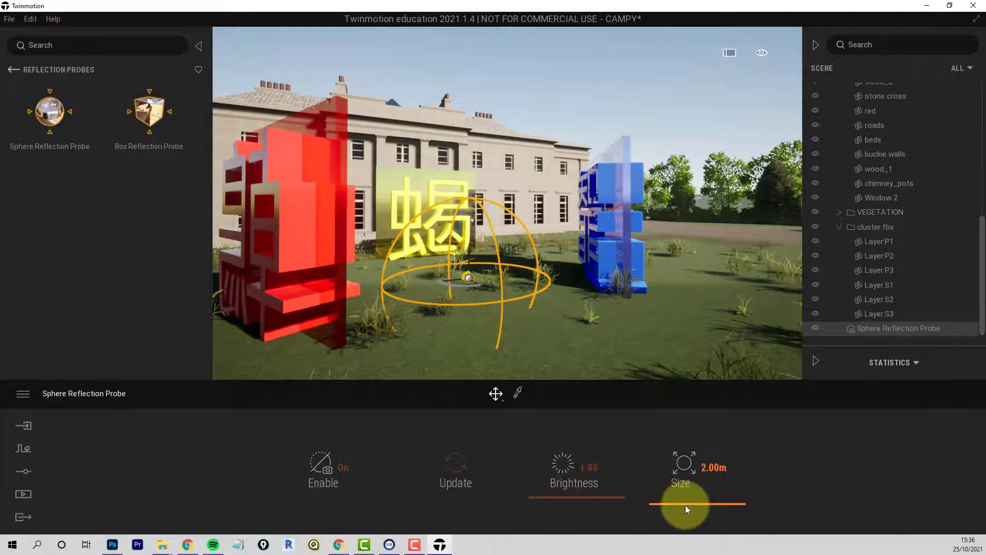
- Set the sphere reflection probe's size to 50 m and update its reflections
{"action": "left_click_drag", "start_coordinate": [685, 504], "coordinate": [677, 434]}
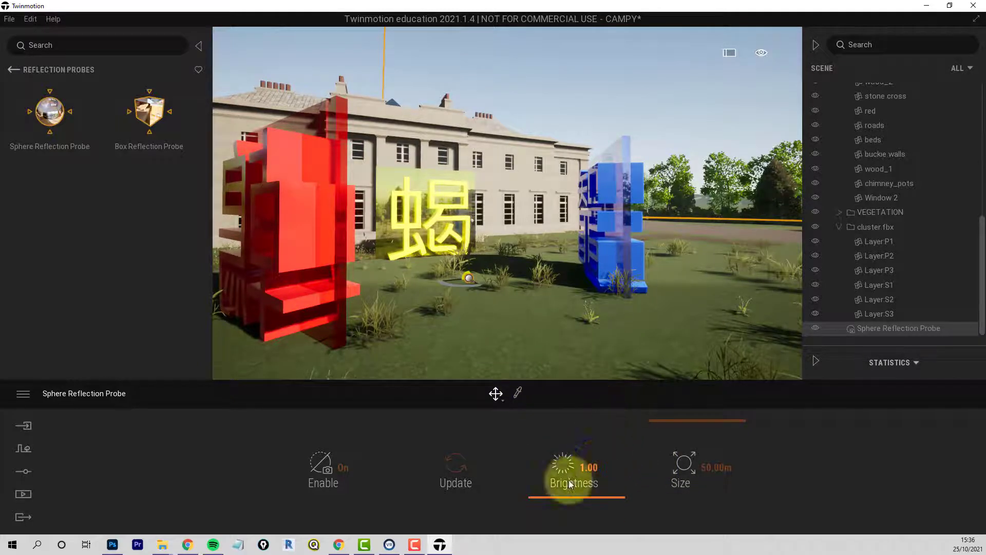
{"action": "left_click_drag", "start_coordinate": [694, 424], "coordinate": [659, 368]}
{"action": "middle_click_drag", "start_coordinate": [516, 281], "coordinate": [517, 281]}
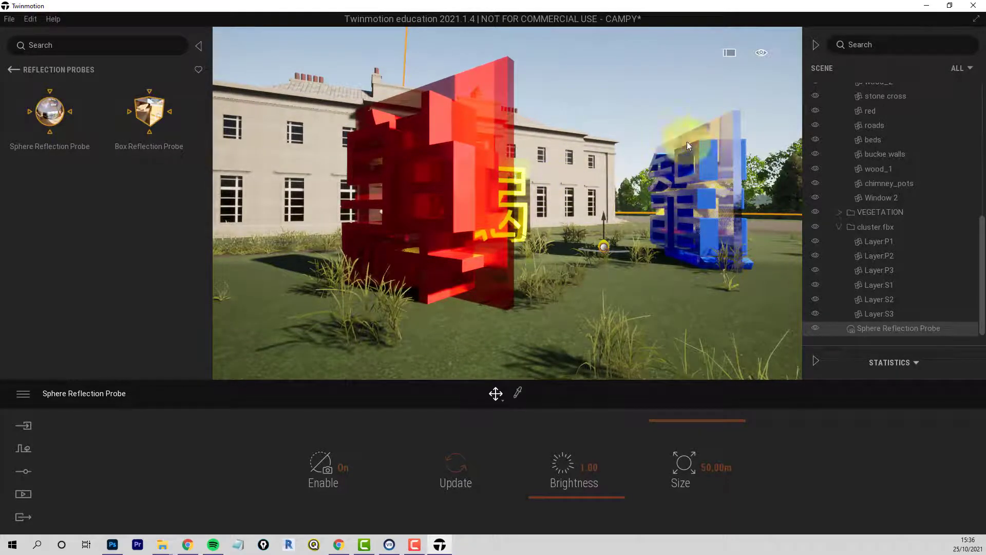
{"action": "left_click", "coordinate": [454, 484]}
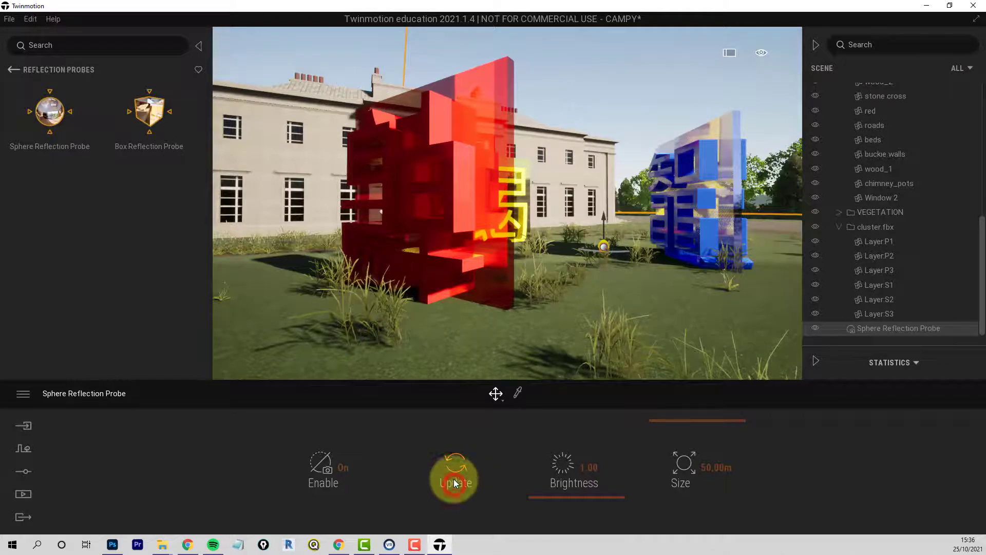
{"action": "left_click", "coordinate": [454, 470]}
{"action": "scroll", "coordinate": [608, 282], "scroll_direction": "down", "scroll_amount": 3}
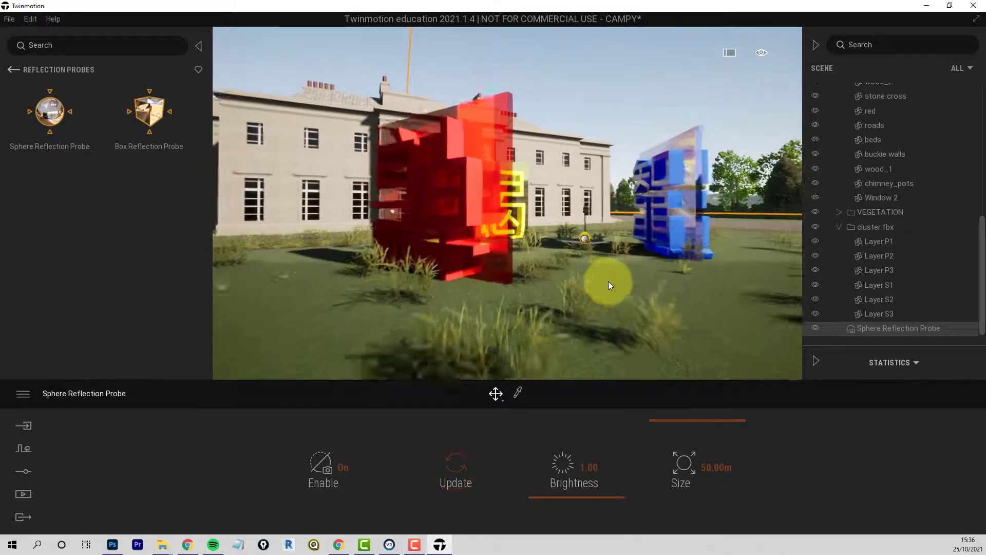
{"action": "right_click_drag", "start_coordinate": [608, 281], "coordinate": [607, 271]}
{"action": "middle_click_drag", "start_coordinate": [607, 271], "coordinate": [488, 243], "text": "shift"}
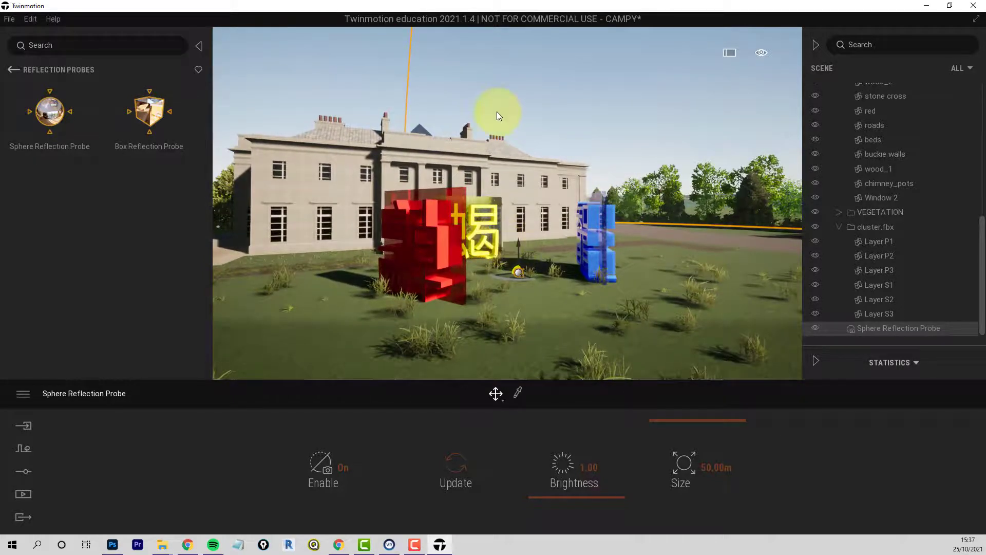
- Place the animated human Sinh from the library's characters on the lawn in front of the red sculpture
{"action": "right_click_drag", "start_coordinate": [346, 135], "coordinate": [345, 147]}
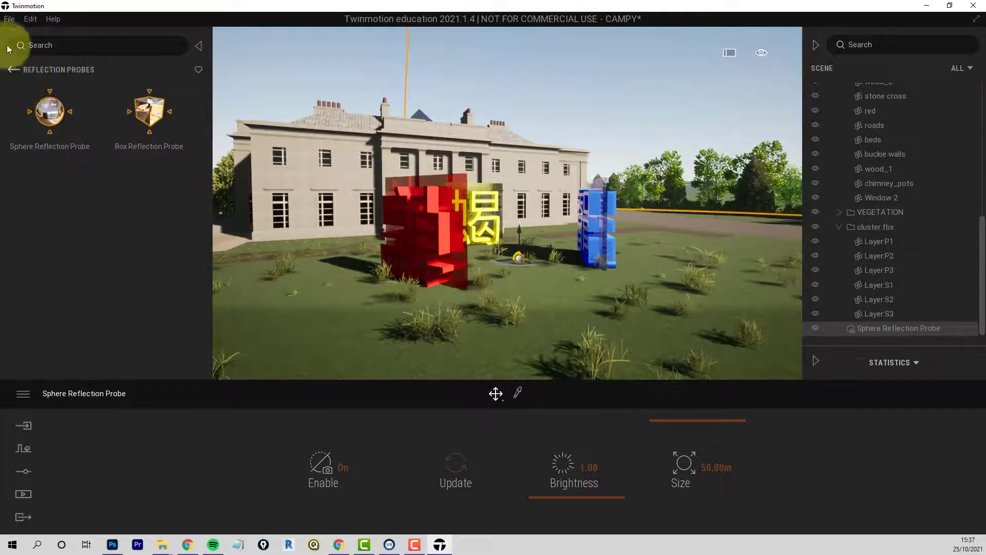
{"action": "left_click", "coordinate": [13, 71]}
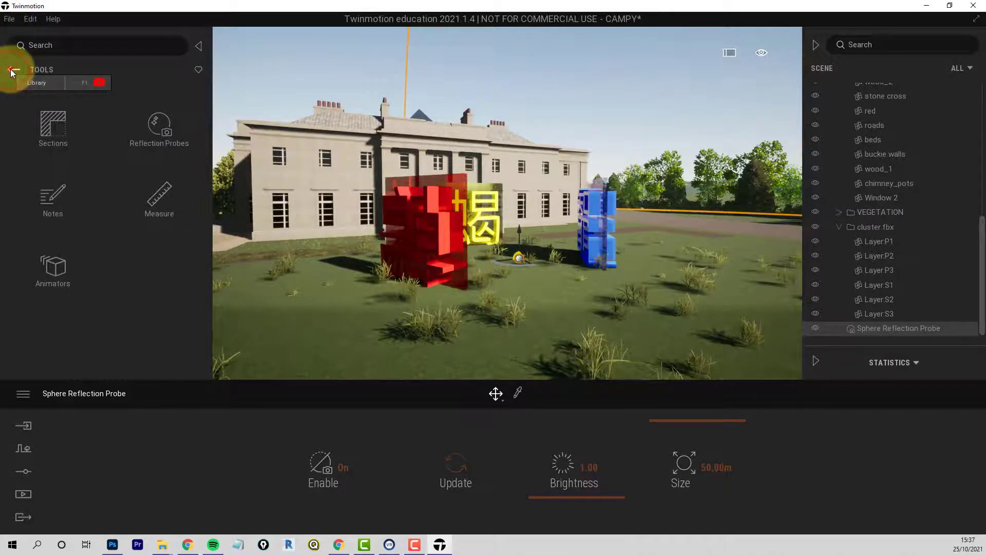
{"action": "left_click", "coordinate": [13, 71]}
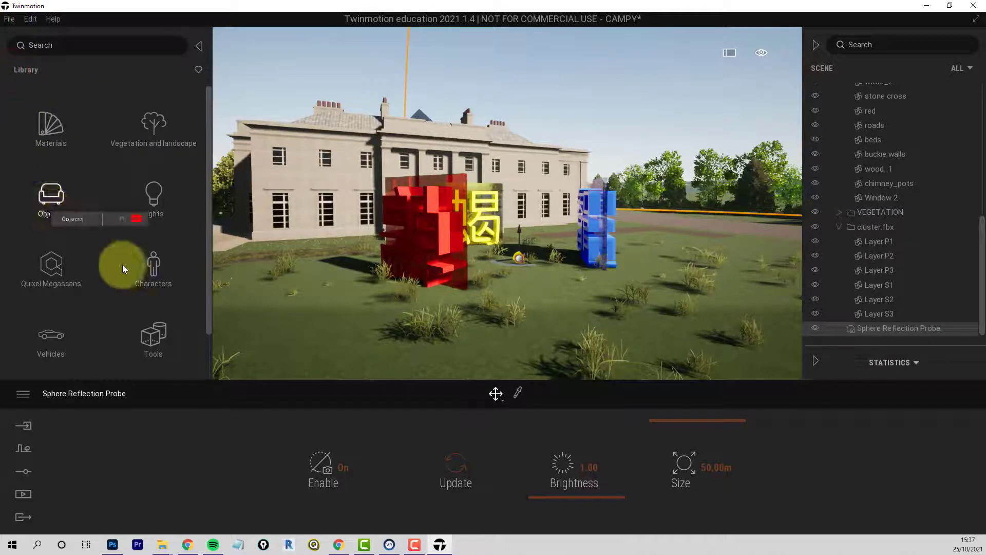
{"action": "left_click", "coordinate": [152, 272]}
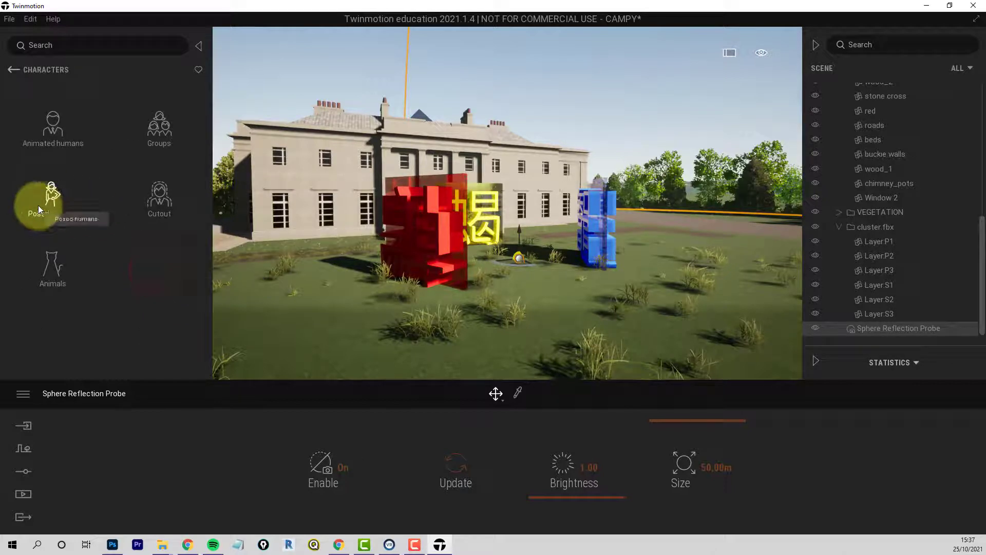
{"action": "left_click", "coordinate": [57, 133]}
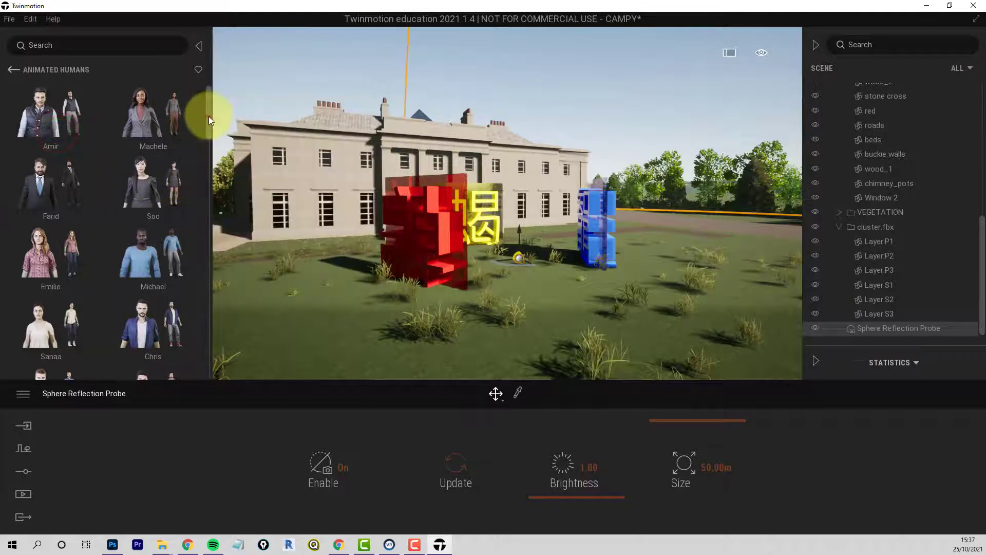
{"action": "left_click_drag", "start_coordinate": [209, 116], "coordinate": [210, 275]}
{"action": "mouse_move", "coordinate": [150, 156]}
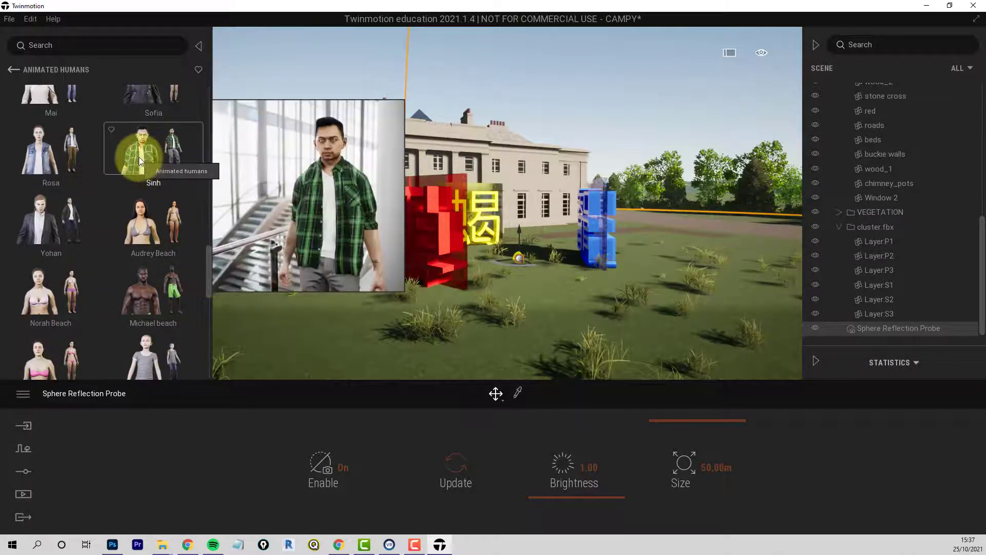
{"action": "left_click_drag", "start_coordinate": [139, 156], "coordinate": [452, 296]}
- Rotate Sinh slightly on the spot beside the red sculpture
{"action": "scroll", "coordinate": [455, 296], "scroll_direction": "up", "scroll_amount": 2}
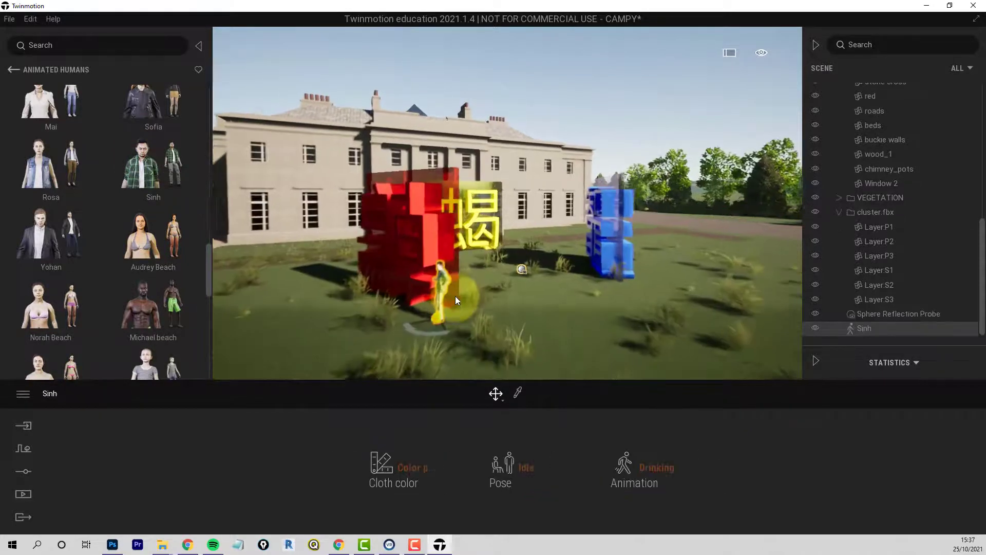
{"action": "scroll", "coordinate": [455, 296], "scroll_direction": "up", "scroll_amount": 3}
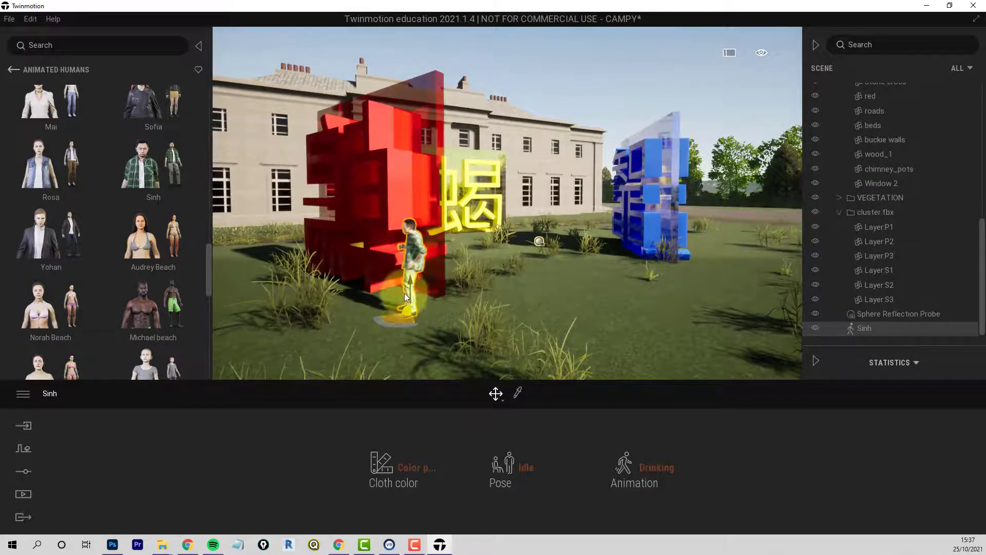
{"action": "scroll", "coordinate": [395, 261], "scroll_direction": "up", "scroll_amount": 2}
{"action": "scroll", "coordinate": [355, 282], "scroll_direction": "down", "scroll_amount": 2}
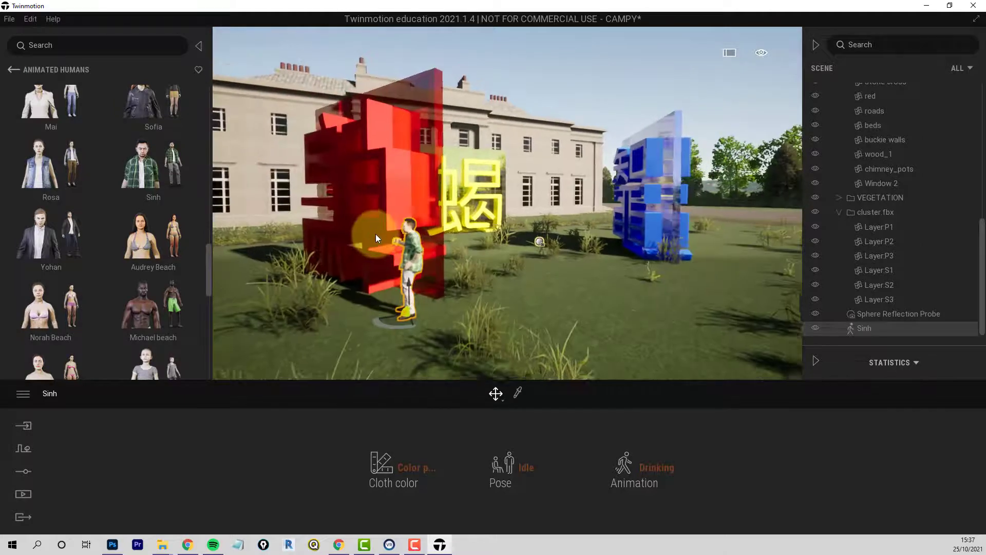
{"action": "scroll", "coordinate": [375, 233], "scroll_direction": "down", "scroll_amount": 3}
{"action": "scroll", "coordinate": [397, 239], "scroll_direction": "up", "scroll_amount": 3}
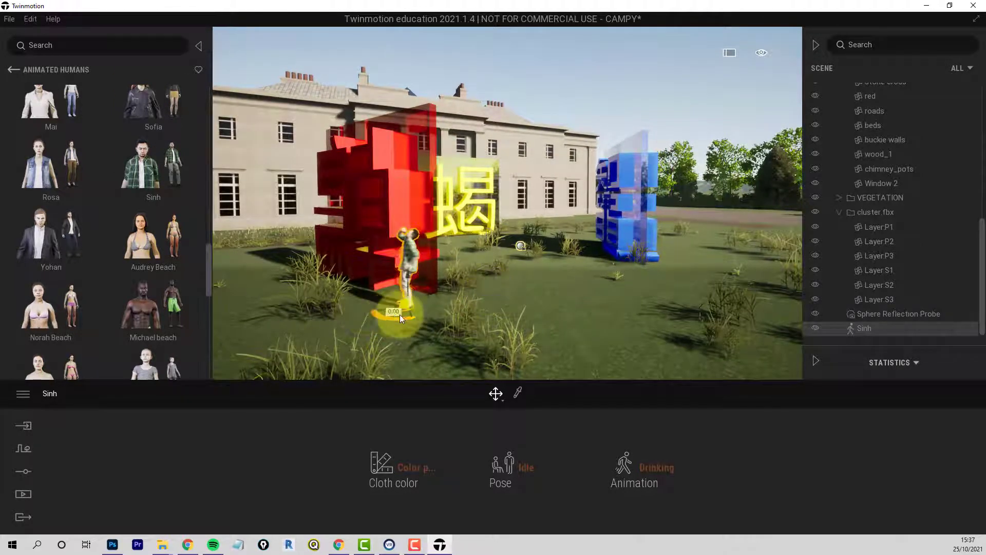
{"action": "left_click_drag", "start_coordinate": [400, 318], "coordinate": [406, 285]}
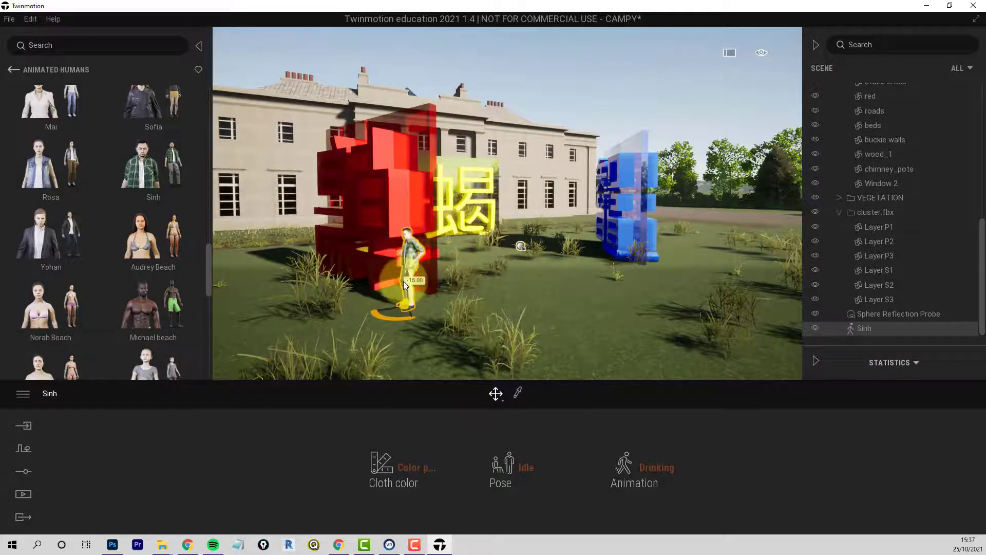
- Place the posed human Morgan, standing with a bicycle, on the lawn beside the blue sculpture
{"action": "left_click", "coordinate": [13, 69]}
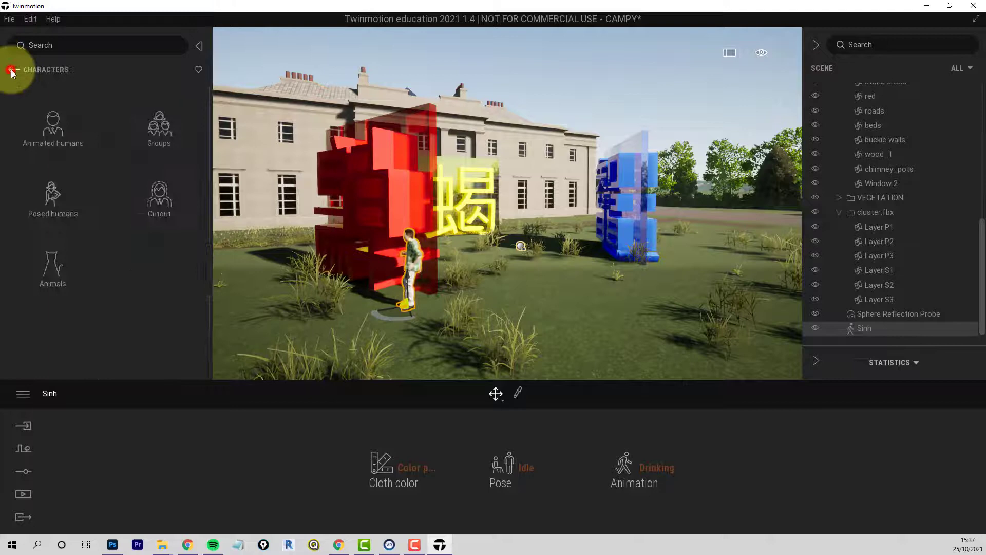
{"action": "left_click", "coordinate": [51, 201]}
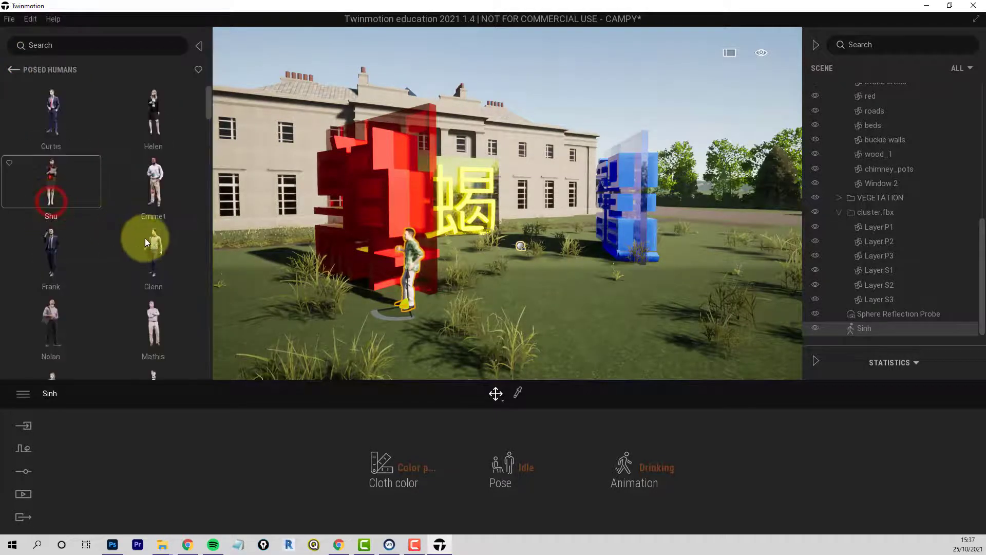
{"action": "scroll", "coordinate": [174, 259], "scroll_direction": "down", "scroll_amount": 8}
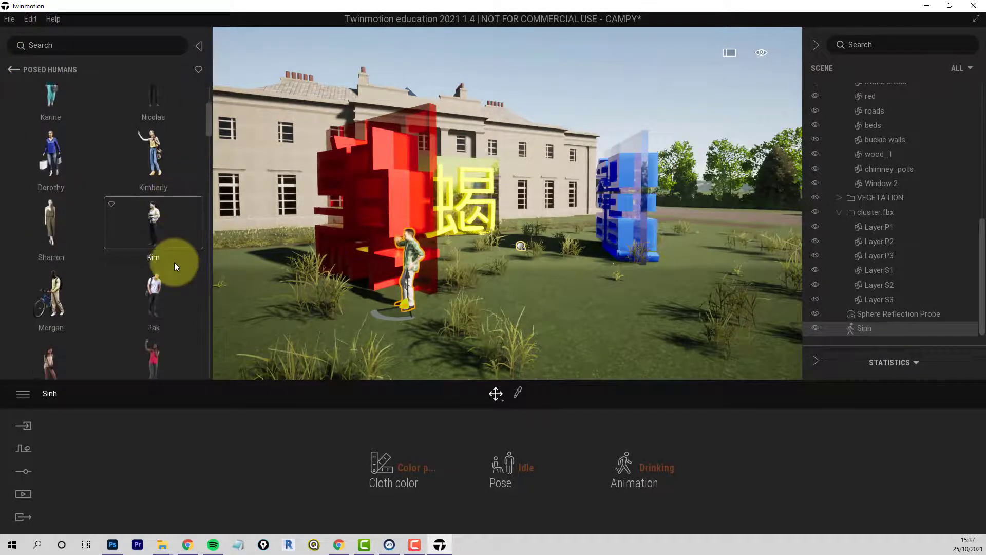
{"action": "scroll", "coordinate": [174, 262], "scroll_direction": "down", "scroll_amount": 1}
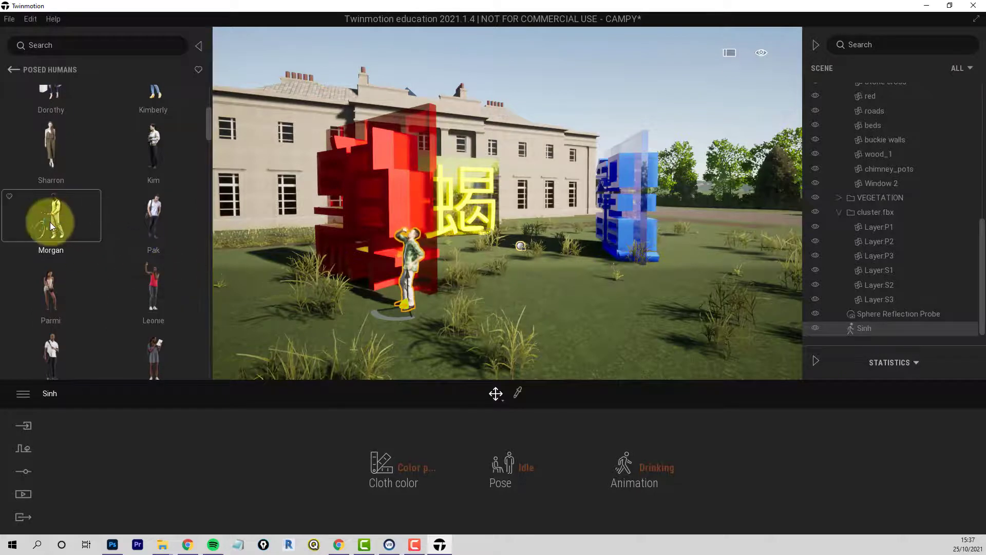
{"action": "left_click_drag", "start_coordinate": [51, 222], "coordinate": [703, 271]}
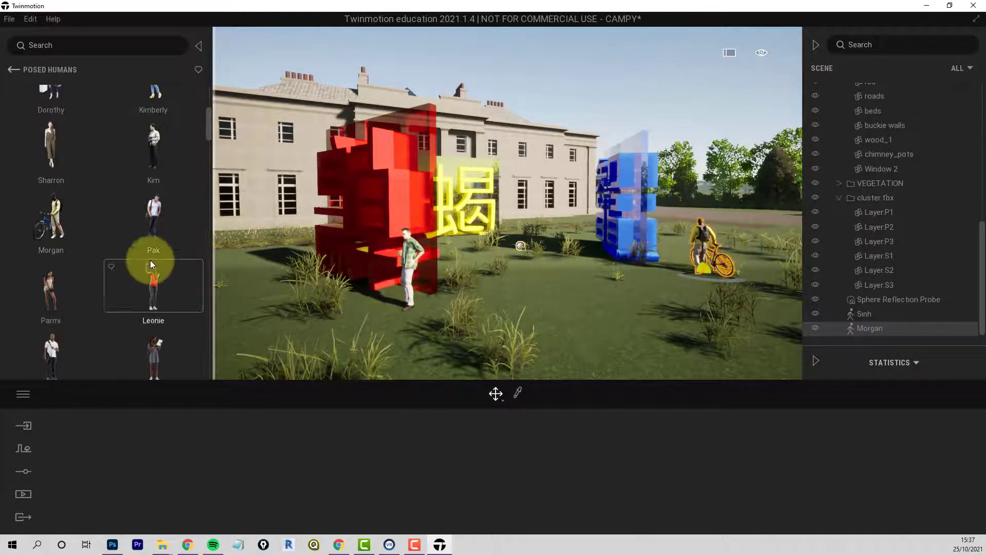
- Place the posed pair Franck and Tomy on the lawn facing the sculptures, and move them forward into the foreground
{"action": "scroll", "coordinate": [174, 293], "scroll_direction": "down", "scroll_amount": 5}
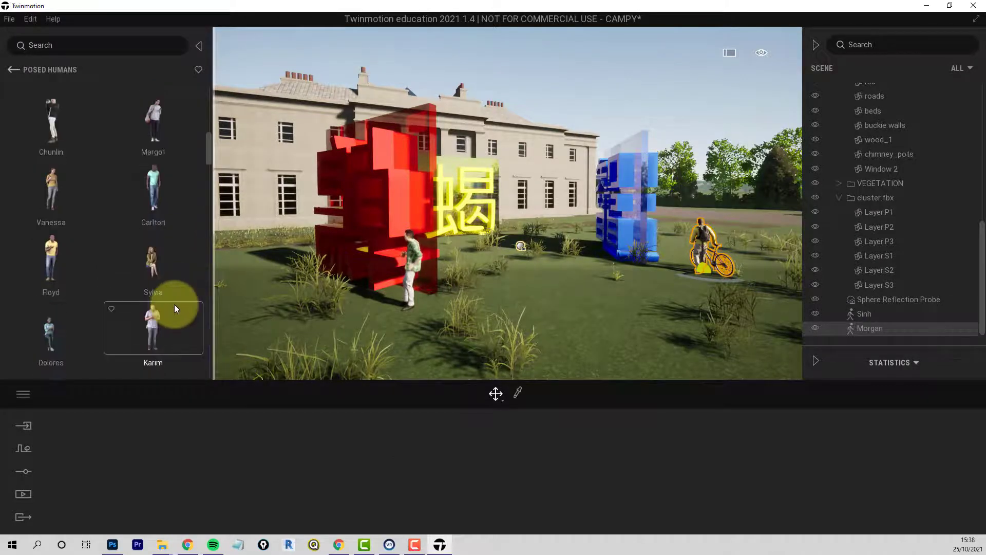
{"action": "scroll", "coordinate": [174, 308], "scroll_direction": "down", "scroll_amount": 3}
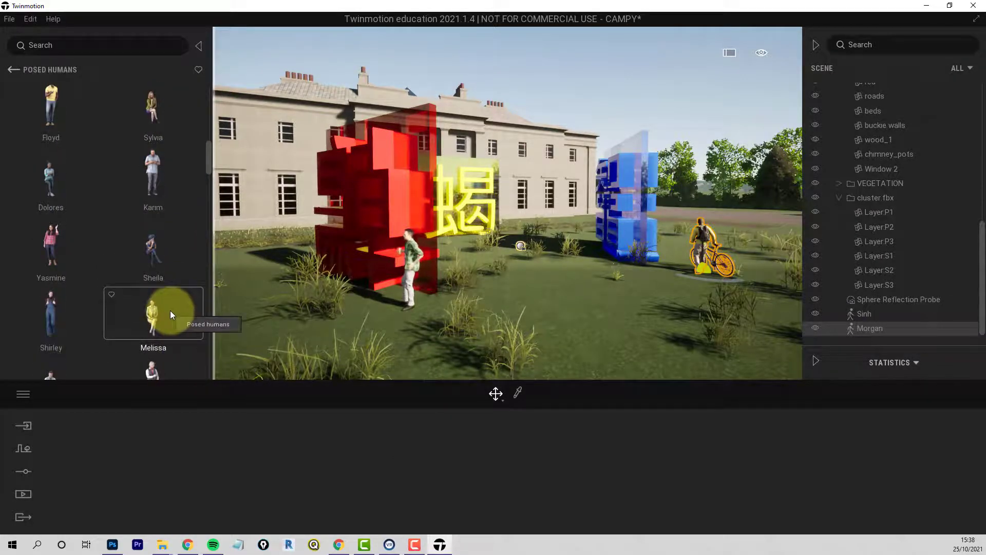
{"action": "scroll", "coordinate": [171, 312], "scroll_direction": "down", "scroll_amount": 5}
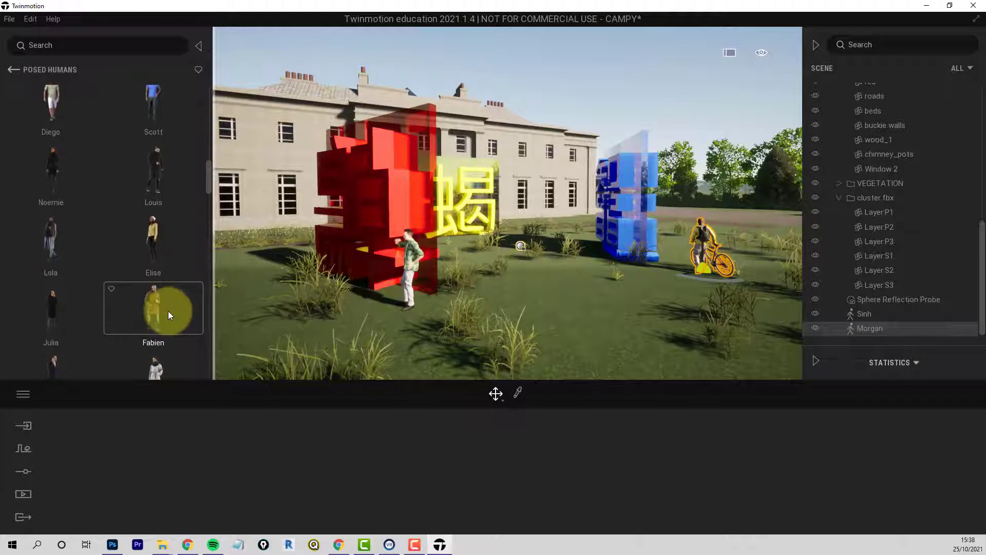
{"action": "scroll", "coordinate": [168, 310], "scroll_direction": "down", "scroll_amount": 5}
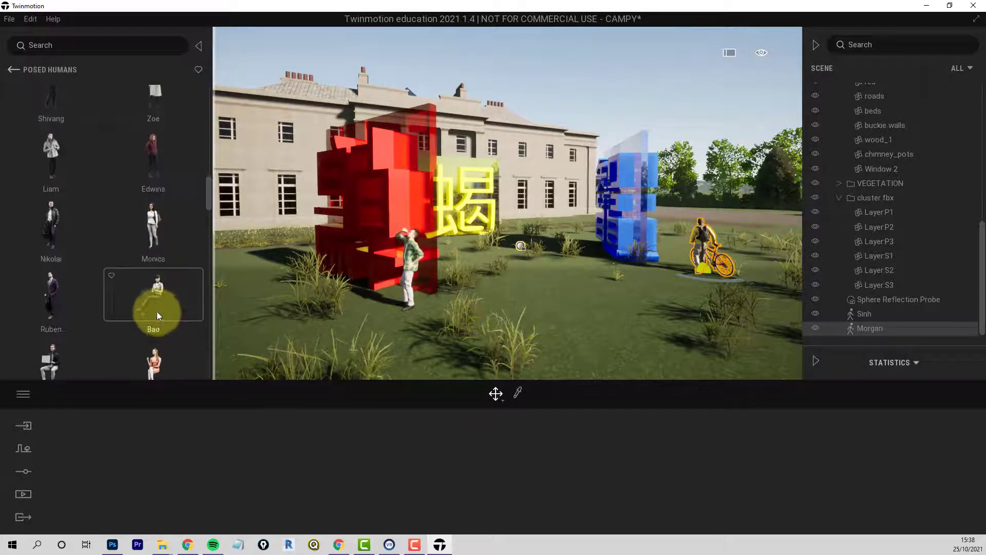
{"action": "scroll", "coordinate": [157, 310], "scroll_direction": "down", "scroll_amount": 2}
{"action": "left_click_drag", "start_coordinate": [206, 200], "coordinate": [211, 316]}
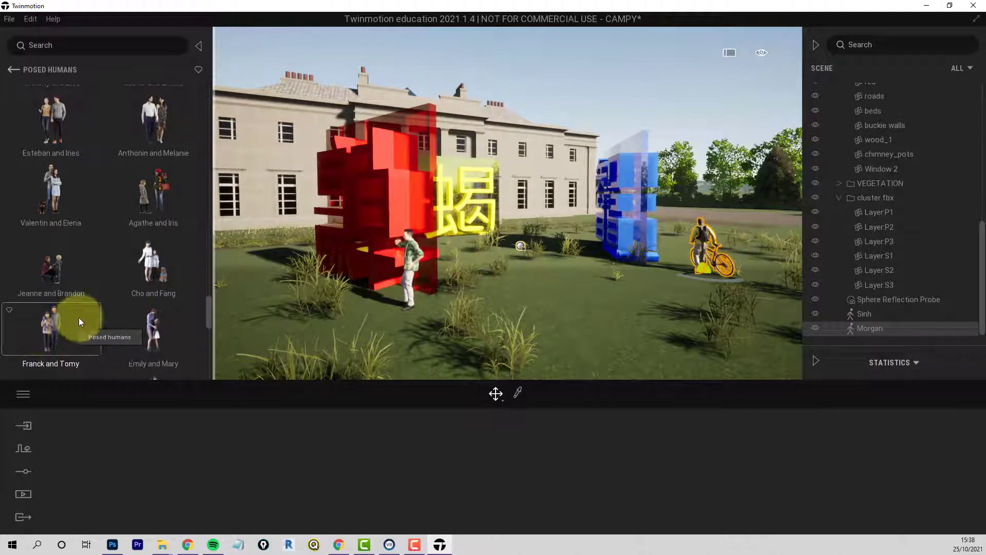
{"action": "left_click_drag", "start_coordinate": [79, 322], "coordinate": [495, 328]}
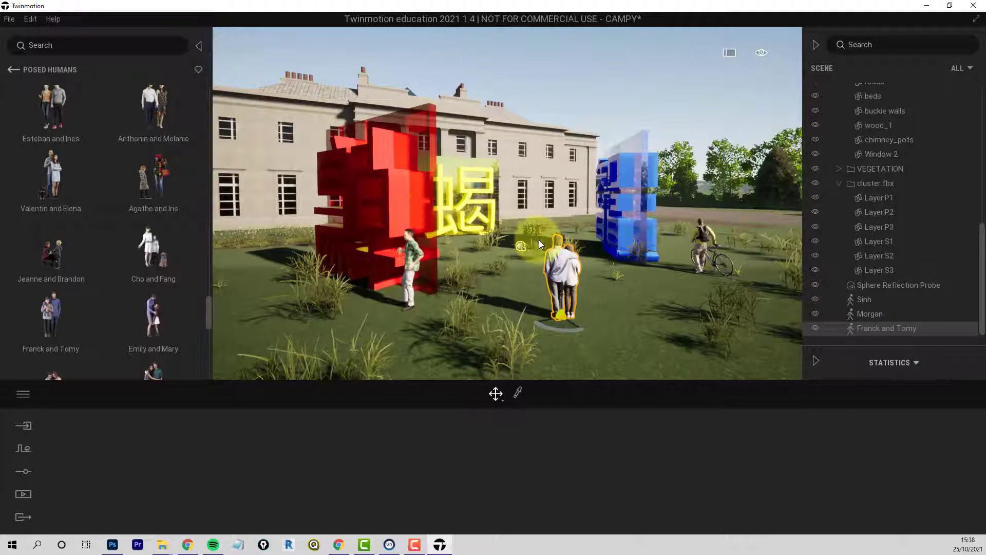
{"action": "scroll", "coordinate": [541, 241], "scroll_direction": "down", "scroll_amount": 5}
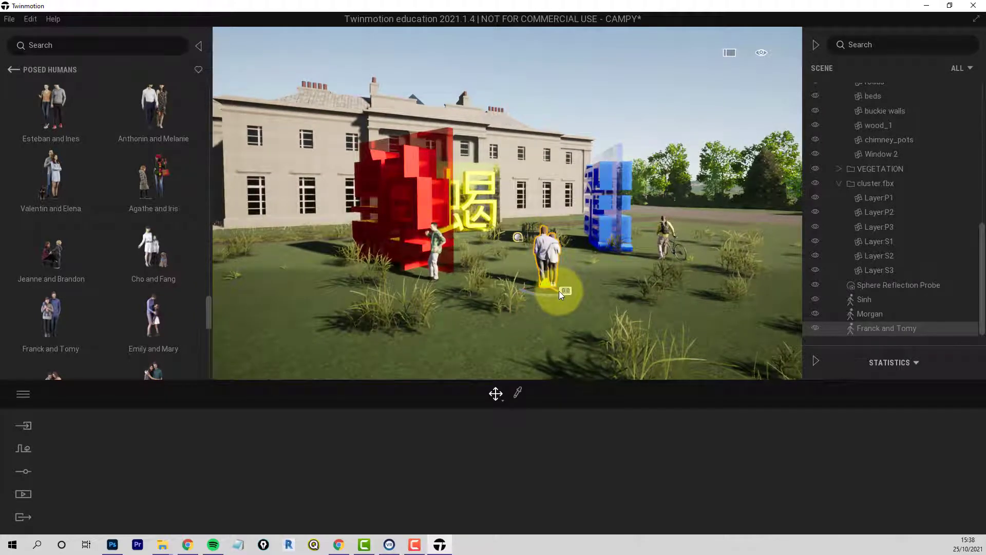
{"action": "left_click_drag", "start_coordinate": [560, 293], "coordinate": [560, 391]}
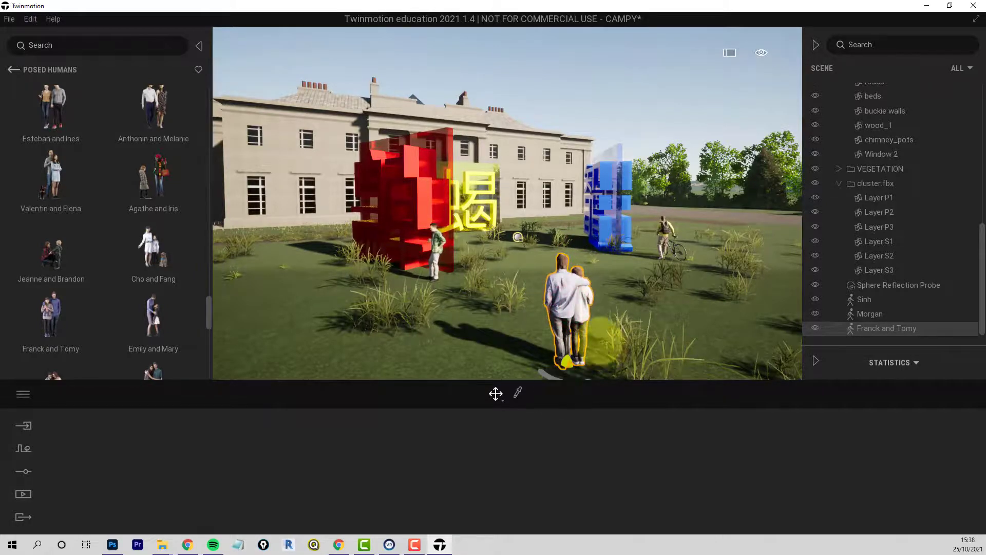
- Create a still image framed over Franck and Tomy's shoulders, with the sculptures, the cyclist and the house behind them
{"action": "scroll", "coordinate": [599, 335], "scroll_direction": "up", "scroll_amount": 5}
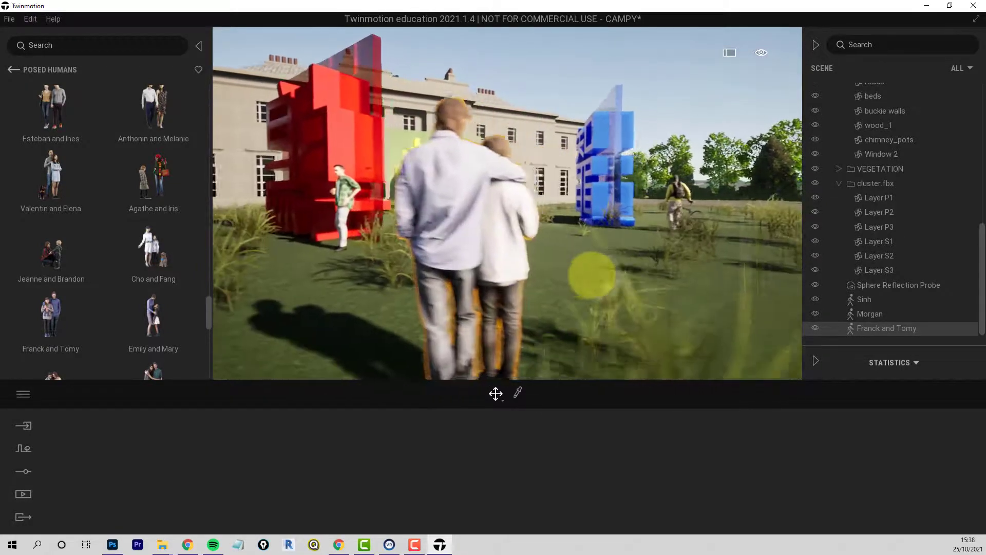
{"action": "scroll", "coordinate": [559, 218], "scroll_direction": "up", "scroll_amount": 5}
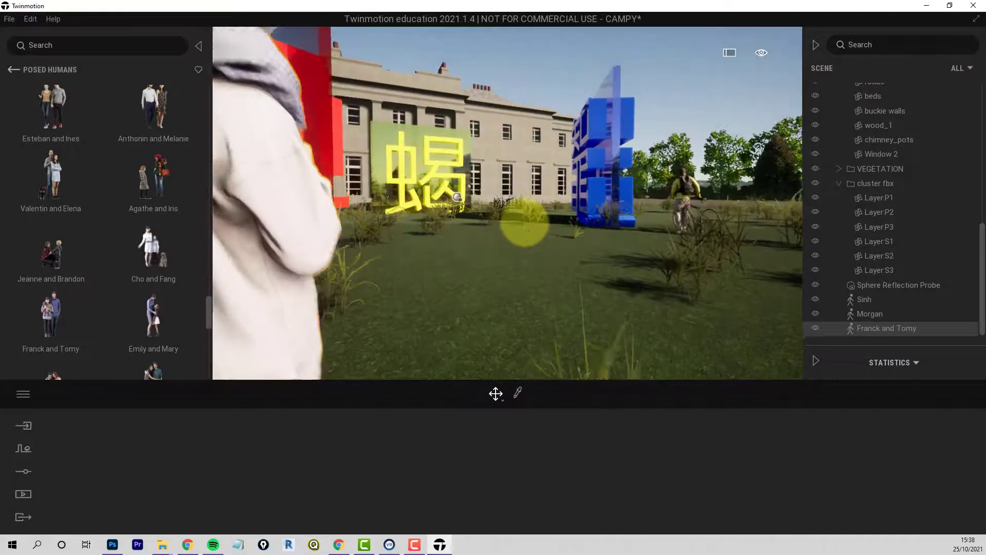
{"action": "middle_click_drag", "start_coordinate": [525, 223], "coordinate": [521, 222]}
{"action": "scroll", "coordinate": [522, 223], "scroll_direction": "down", "scroll_amount": 2}
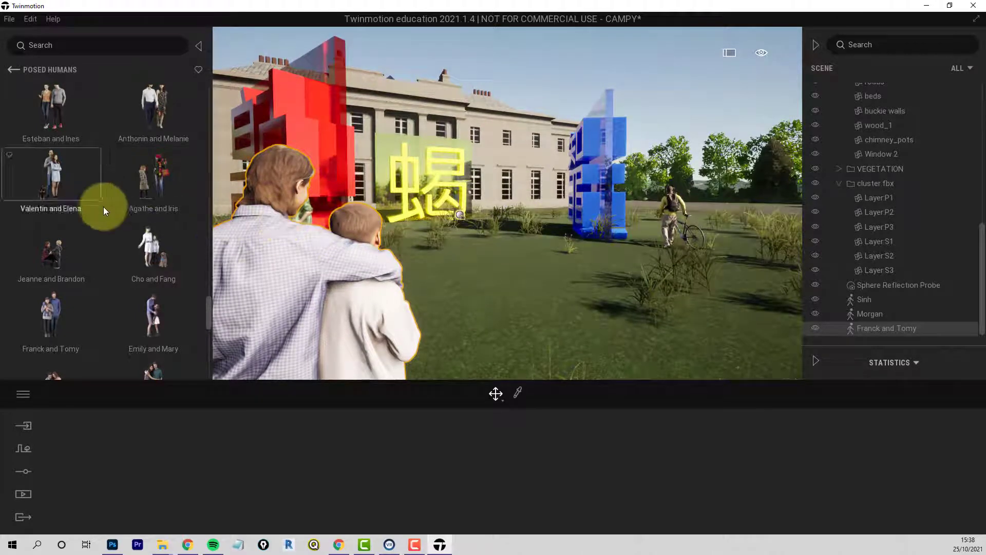
{"action": "left_click", "coordinate": [22, 495]}
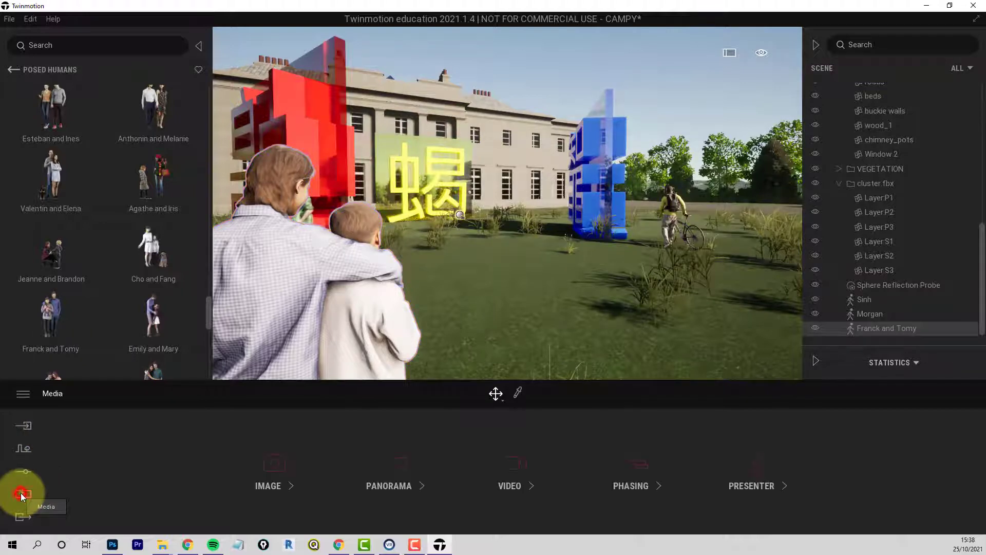
{"action": "left_click", "coordinate": [283, 485]}
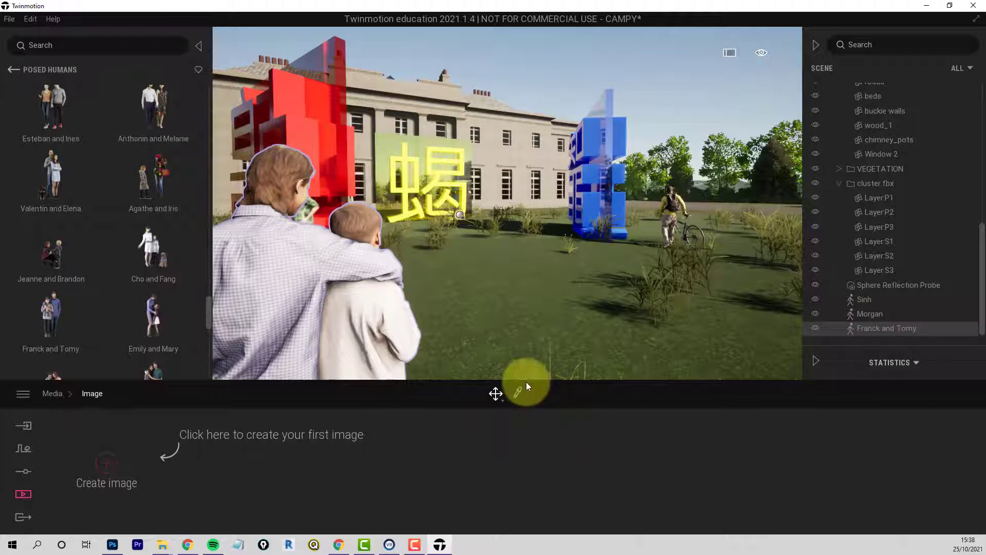
{"action": "left_click", "coordinate": [107, 464]}
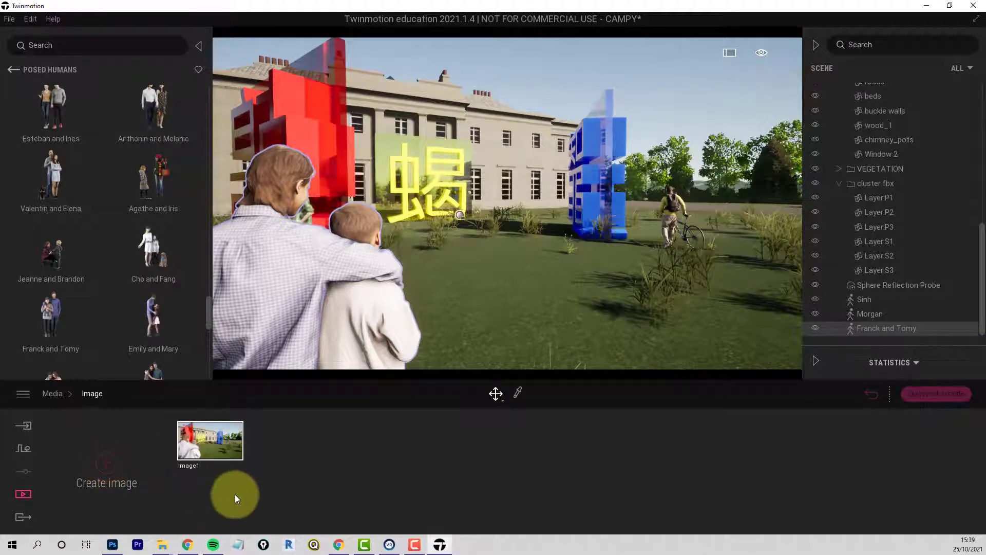
- Turn on depth of field in Image1's camera settings and activate the focus picker in its options
{"action": "mouse_move", "coordinate": [226, 412]}
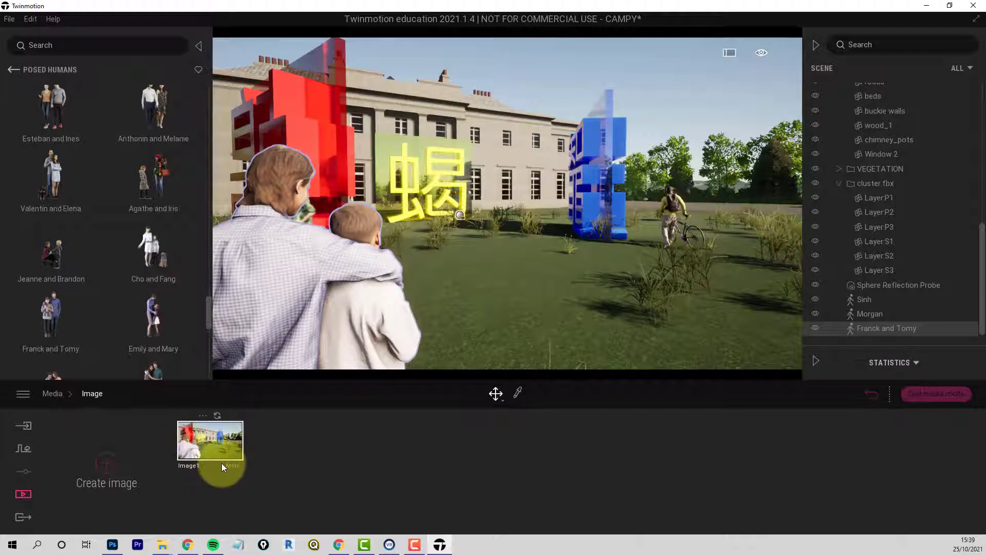
{"action": "left_click", "coordinate": [234, 466]}
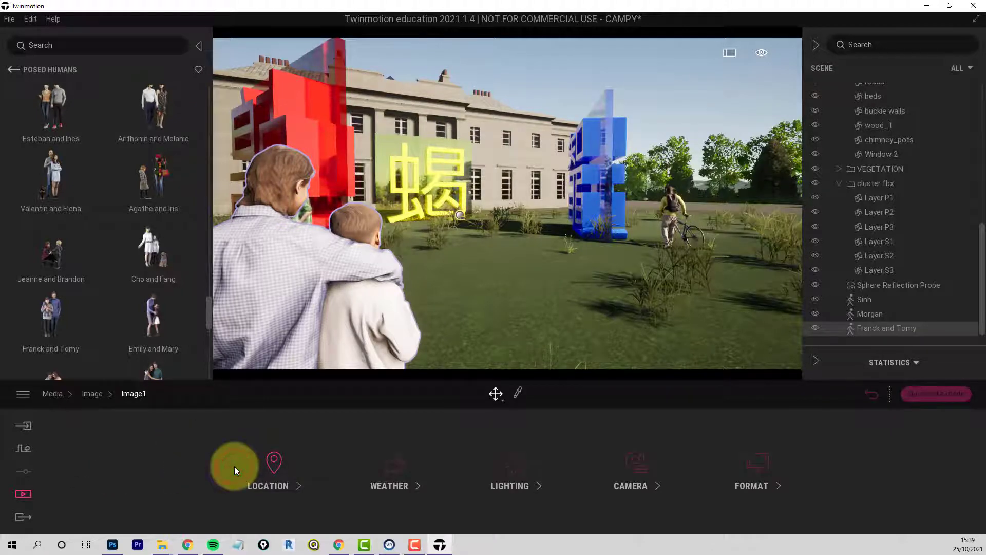
{"action": "left_click", "coordinate": [639, 485]}
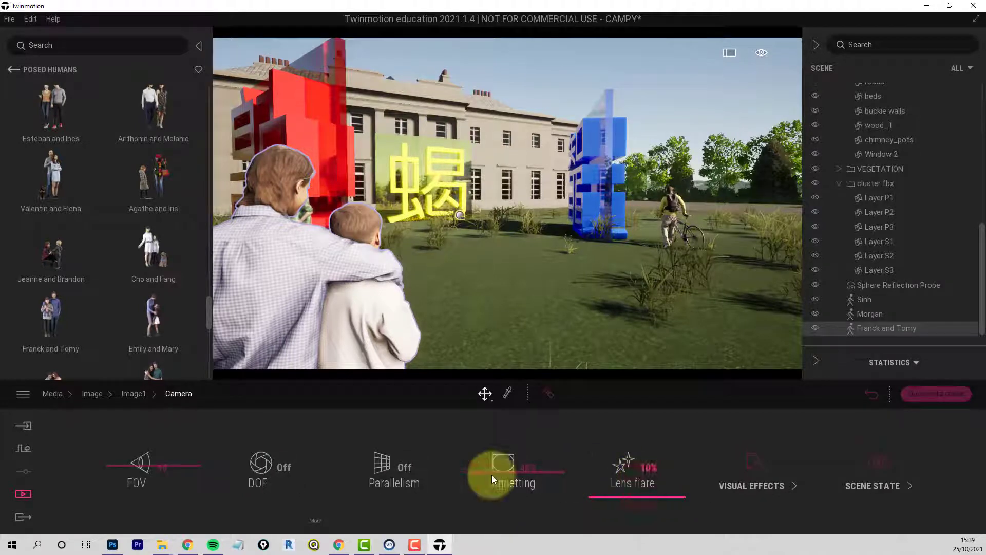
{"action": "left_click", "coordinate": [283, 467]}
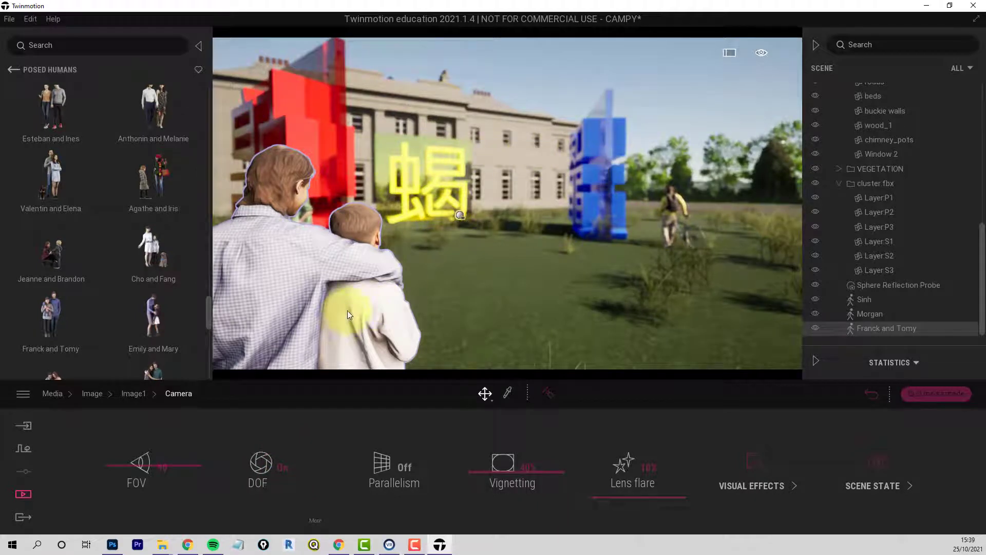
{"action": "left_click", "coordinate": [316, 521]}
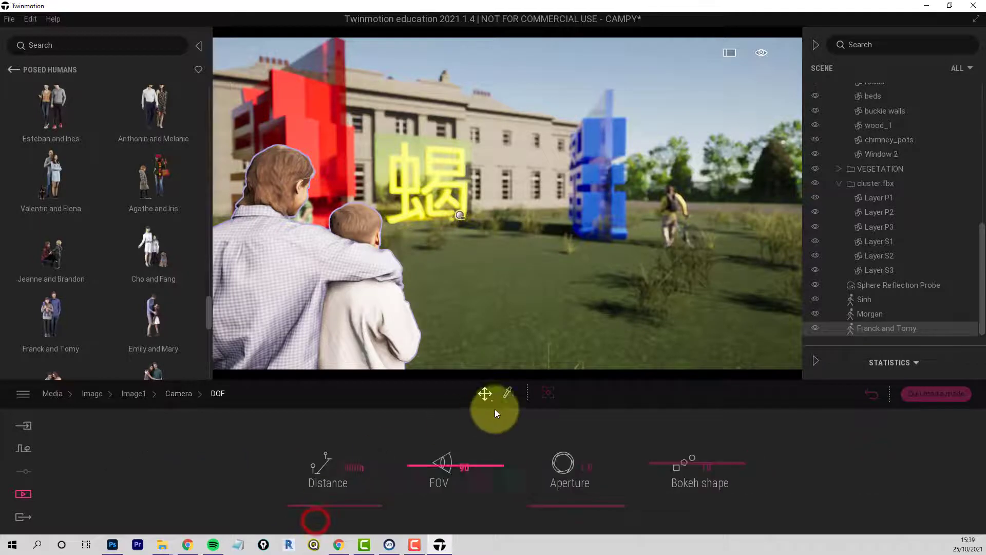
{"action": "left_click", "coordinate": [547, 395]}
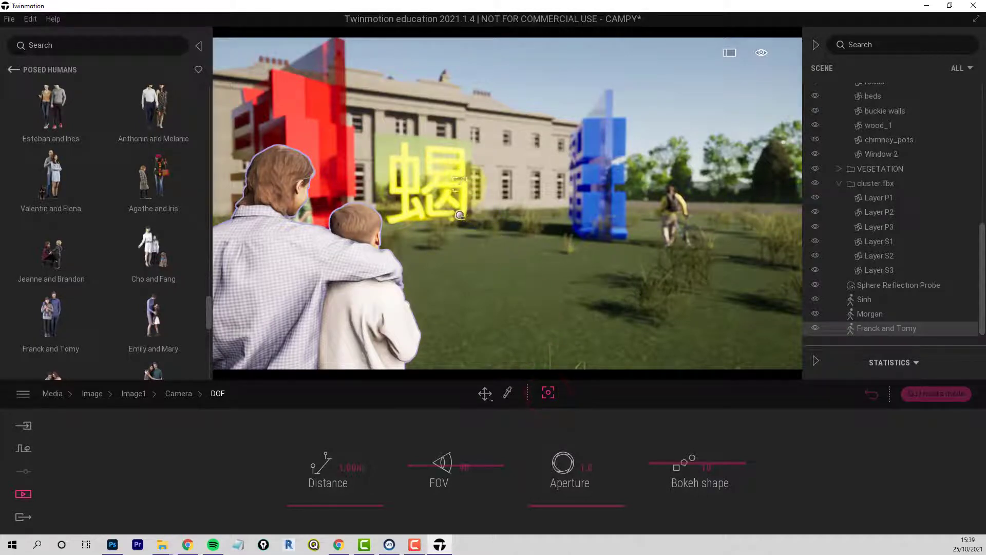
- Test the focus point on the yellow sculpture, the house front, the foreground boy and the blue sculpture
{"action": "left_click", "coordinate": [462, 185]}
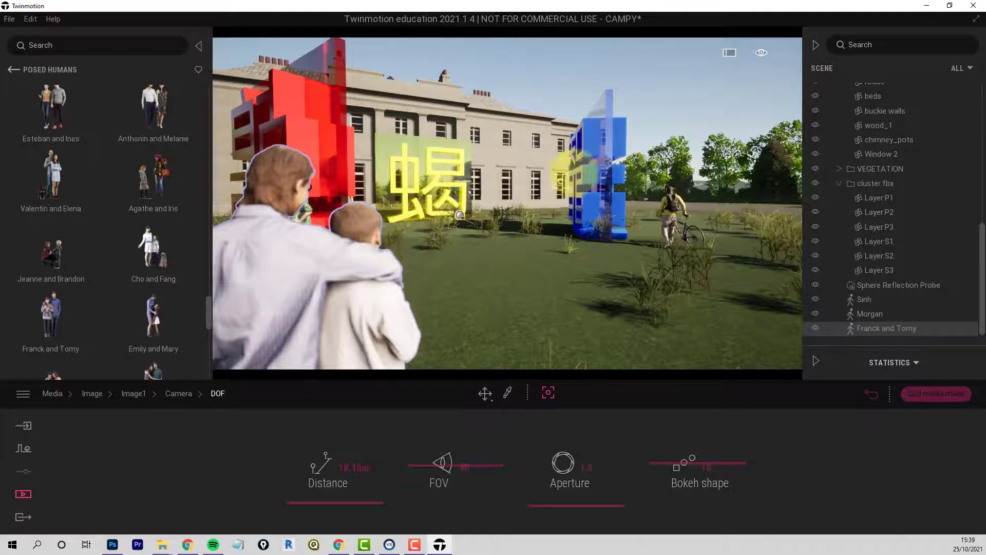
{"action": "left_click", "coordinate": [554, 162]}
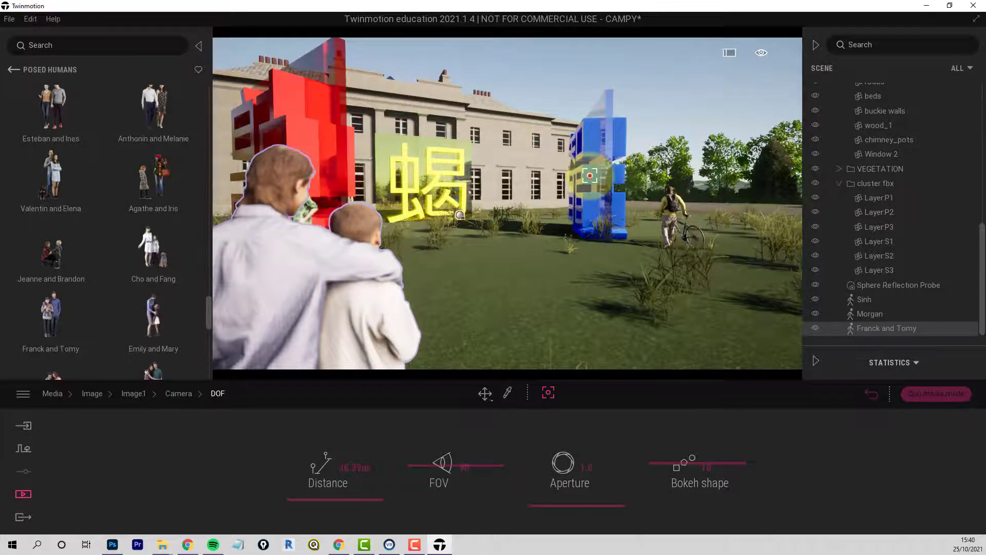
{"action": "left_click", "coordinate": [352, 307]}
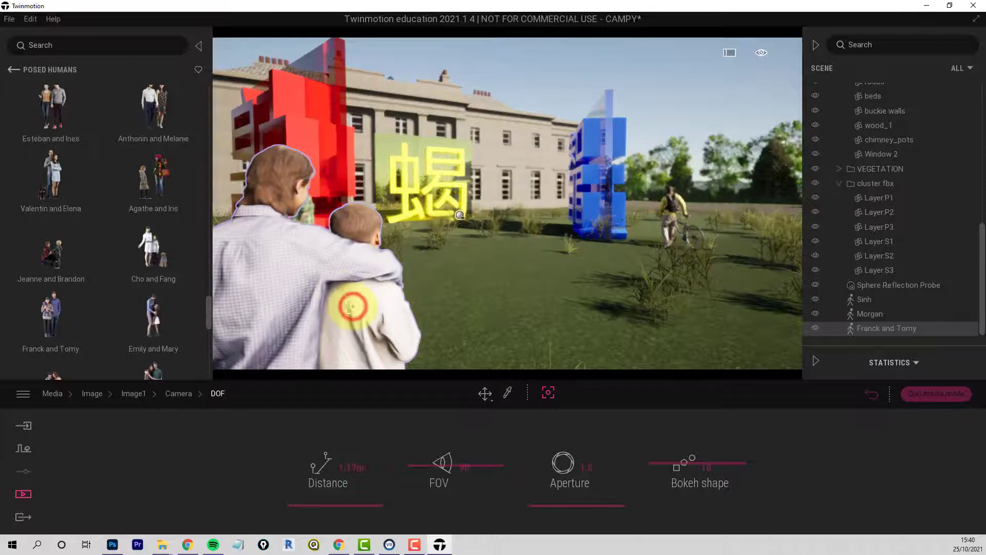
{"action": "left_click", "coordinate": [590, 173]}
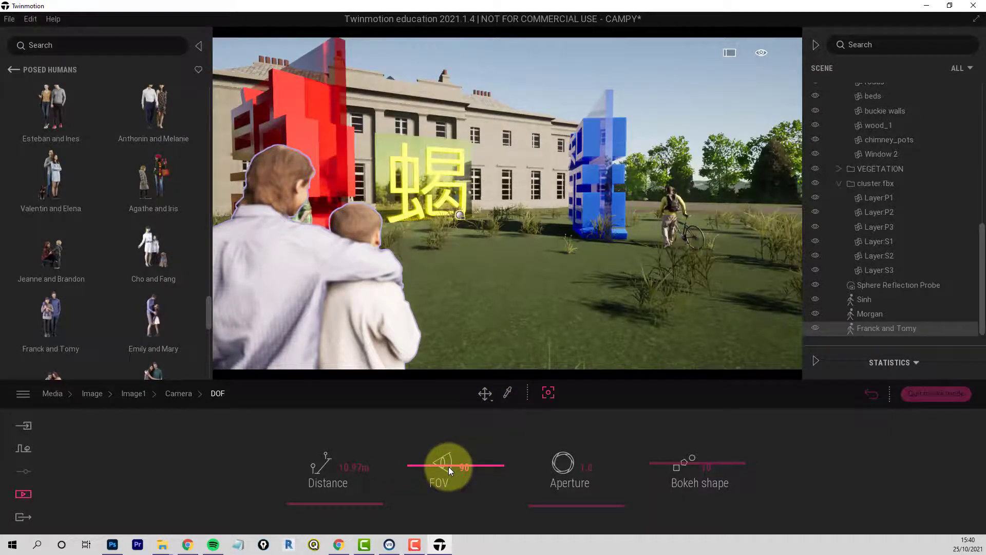
- Try a narrower field of view of 54 and test the focus on the house front and the foreground boy
{"action": "left_click_drag", "start_coordinate": [452, 464], "coordinate": [453, 486]}
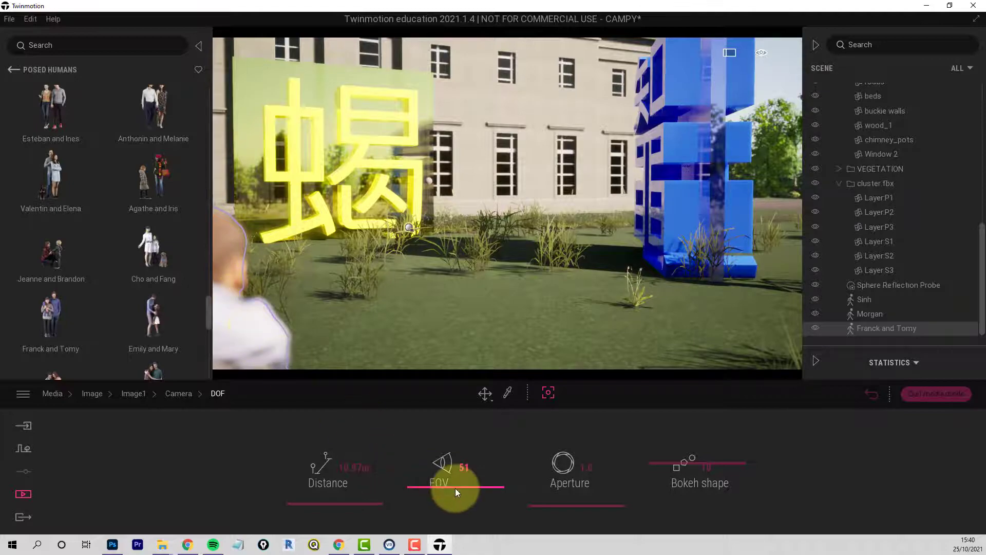
{"action": "mouse_move", "coordinate": [455, 488]}
{"action": "left_mouse_down"}
{"action": "mouse_move", "coordinate": [459, 459]}
{"action": "mouse_move", "coordinate": [461, 486]}
{"action": "left_mouse_up"}
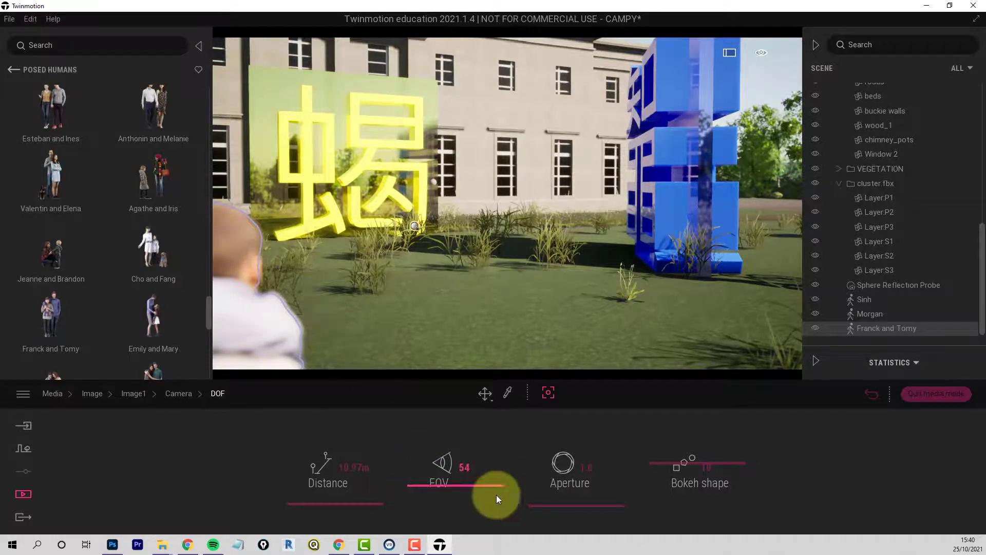
{"action": "left_click", "coordinate": [612, 129]}
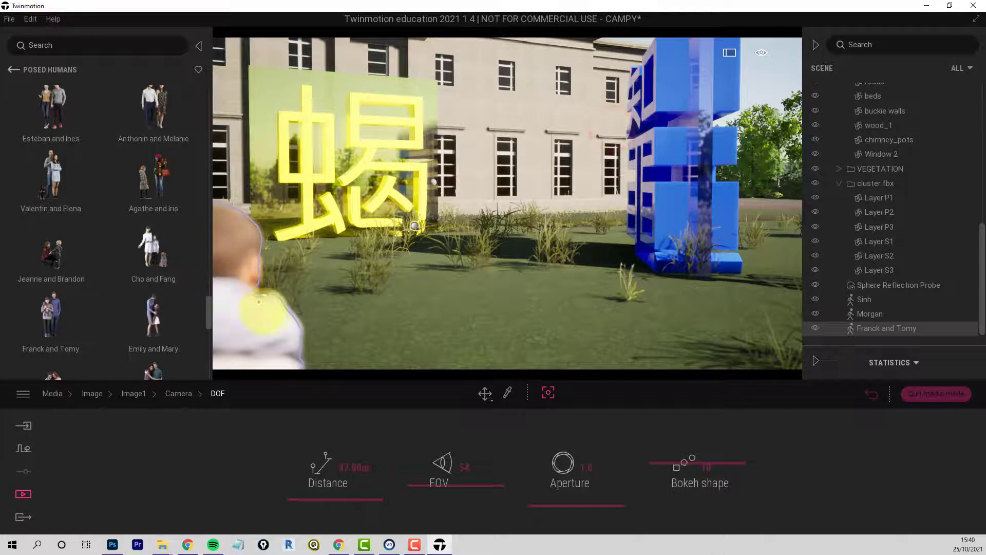
{"action": "left_click", "coordinate": [271, 336]}
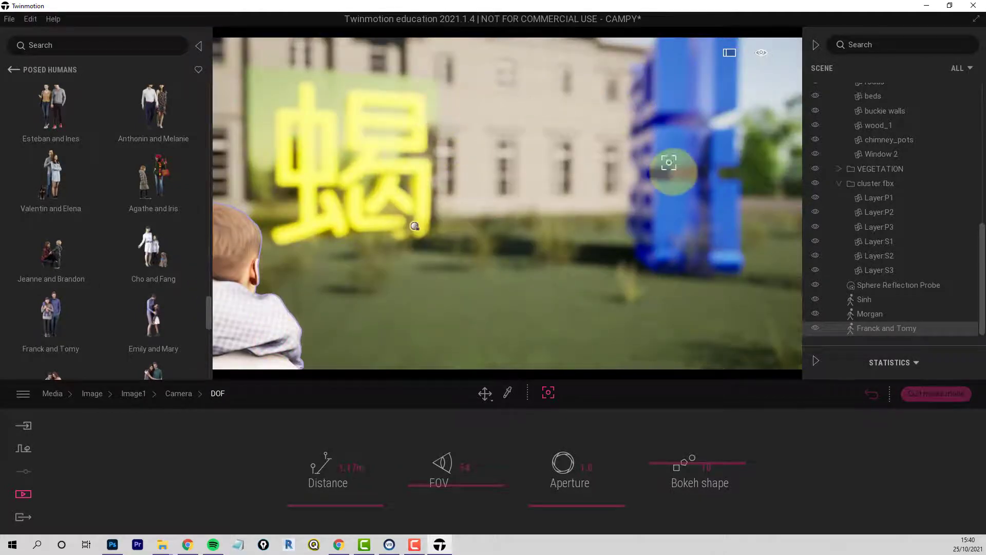
- Set Image1's field of view to 57 with the focus on the yellow sculpture, and refresh the saved image
{"action": "mouse_move", "coordinate": [464, 483]}
{"action": "left_mouse_down"}
{"action": "mouse_move", "coordinate": [469, 439]}
{"action": "mouse_move", "coordinate": [471, 485]}
{"action": "left_mouse_up"}
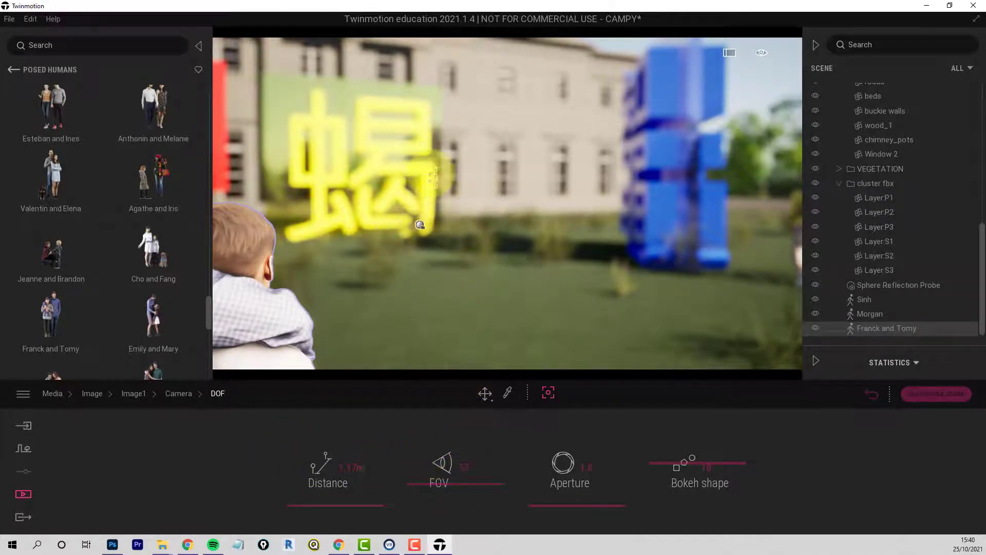
{"action": "left_click", "coordinate": [428, 176]}
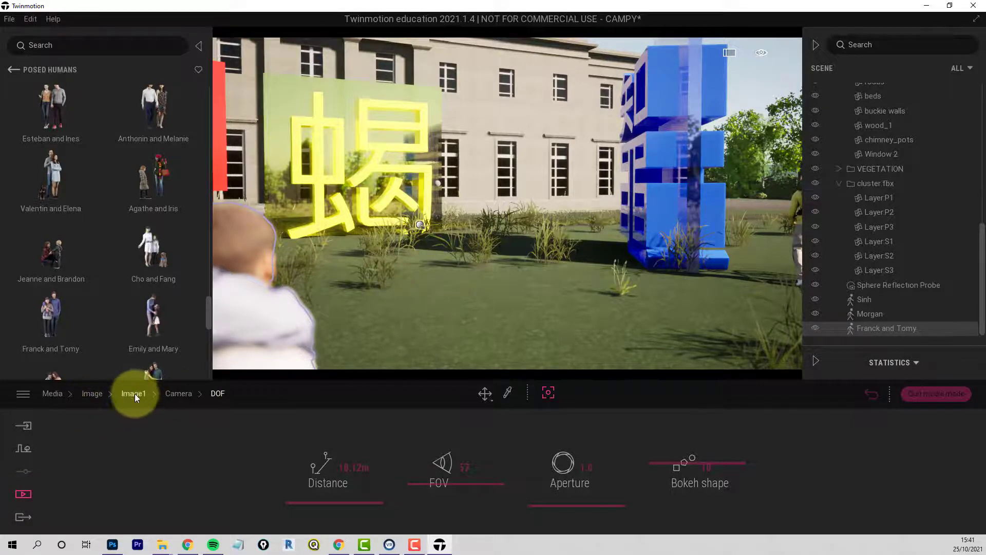
{"action": "left_click", "coordinate": [98, 394]}
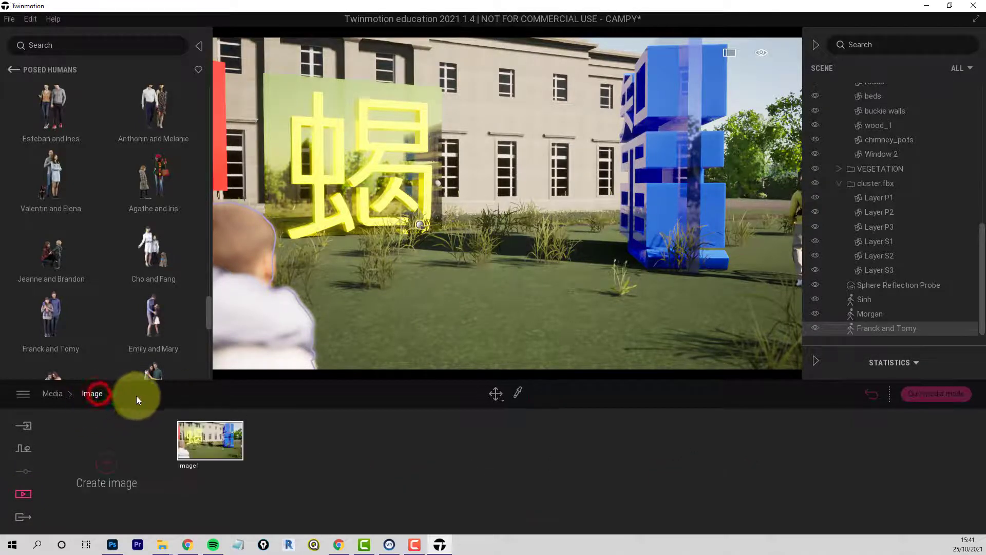
{"action": "mouse_move", "coordinate": [217, 415]}
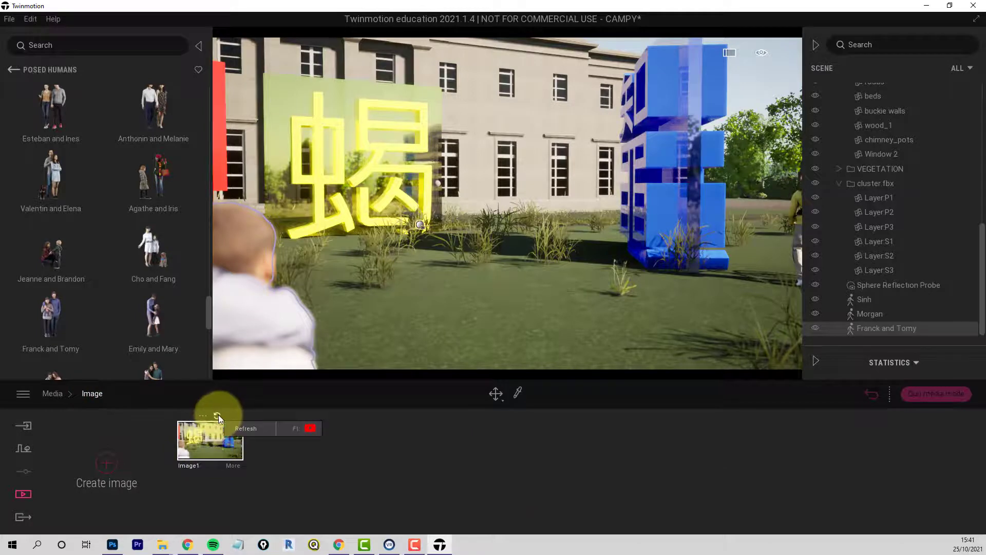
{"action": "left_click", "coordinate": [217, 415]}
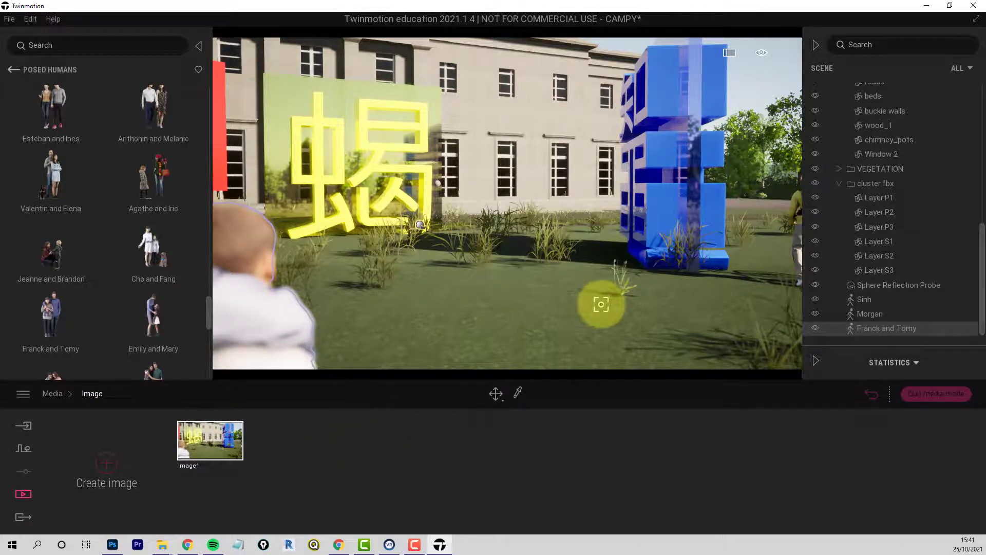
- Create a second image from a raised viewpoint looking down on the three sculptures and all the people on the lawn
{"action": "scroll", "coordinate": [601, 304], "scroll_direction": "down", "scroll_amount": 5}
{"action": "middle_click_drag", "start_coordinate": [646, 279], "coordinate": [678, 149], "text": "shift"}
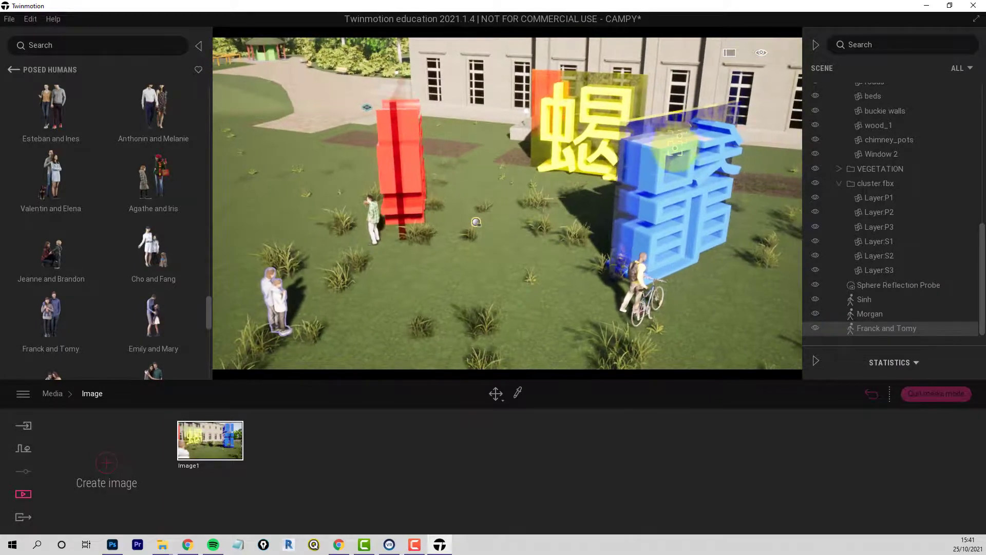
{"action": "left_click", "coordinate": [106, 467]}
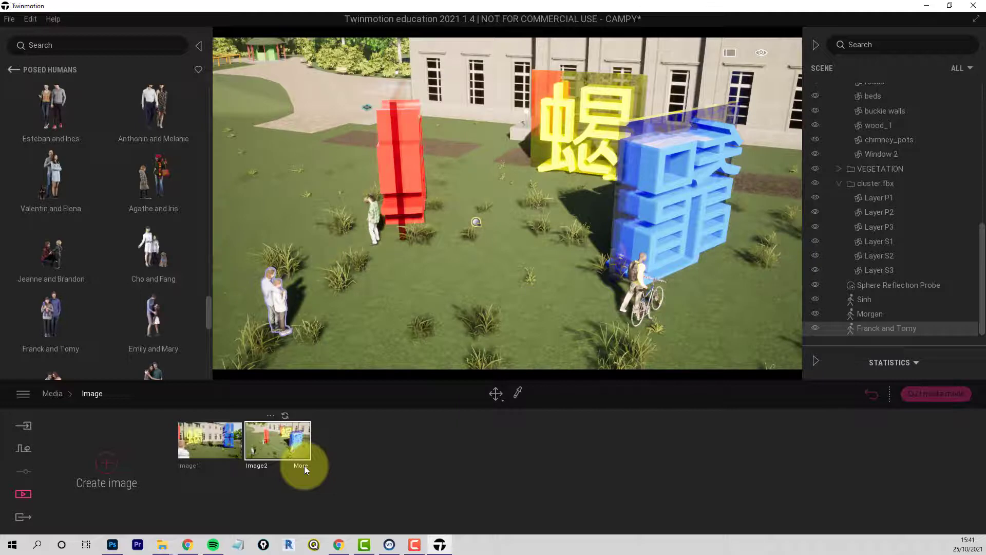
- Set Image2's time of day to 16:41 in its location settings and refresh the saved image
{"action": "left_click", "coordinate": [304, 465]}
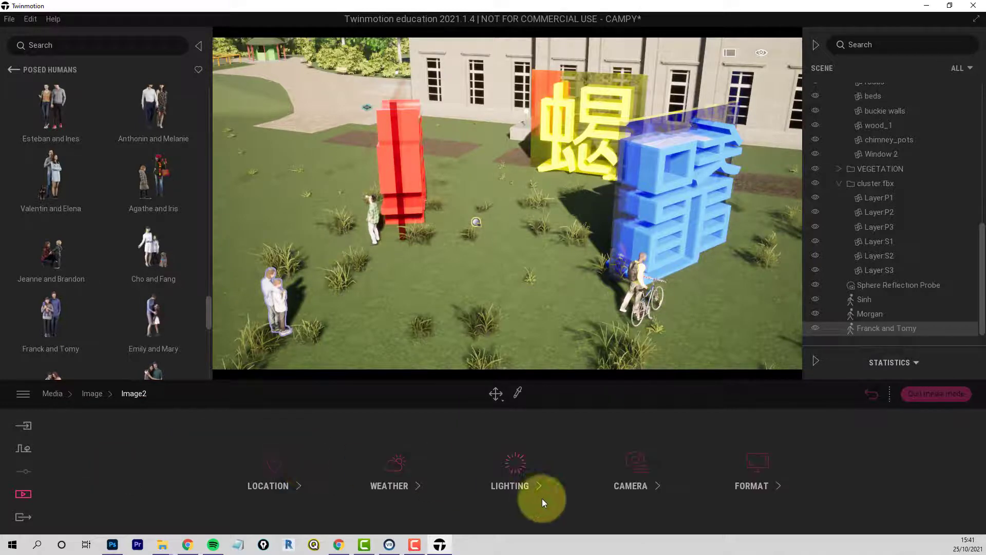
{"action": "left_click", "coordinate": [291, 486]}
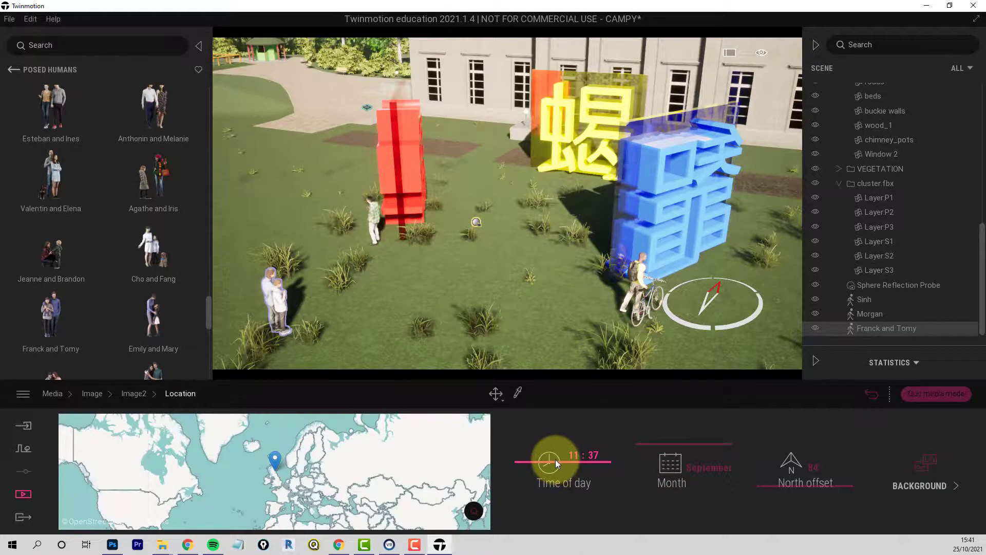
{"action": "left_click_drag", "start_coordinate": [555, 460], "coordinate": [558, 480]}
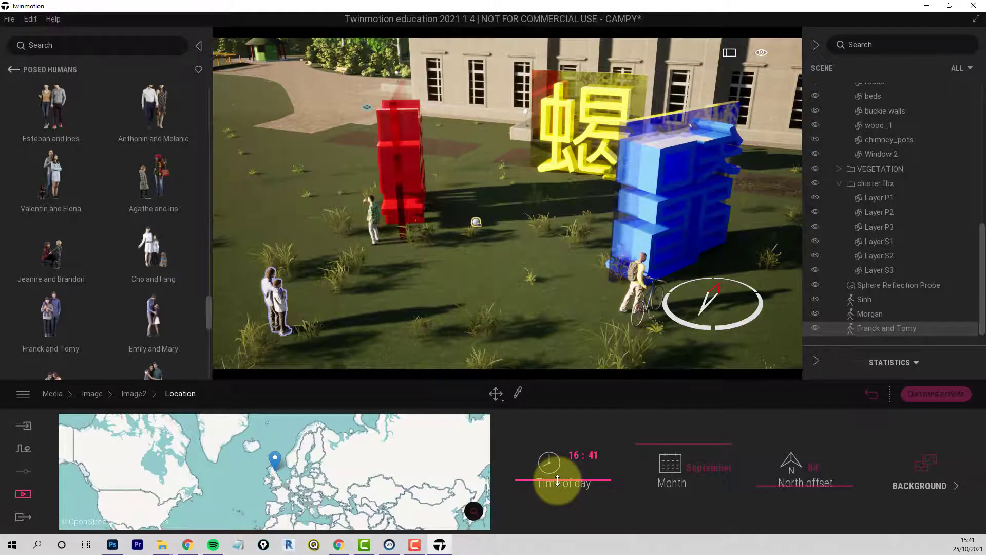
{"action": "left_click", "coordinate": [132, 394]}
{"action": "left_click", "coordinate": [88, 395]}
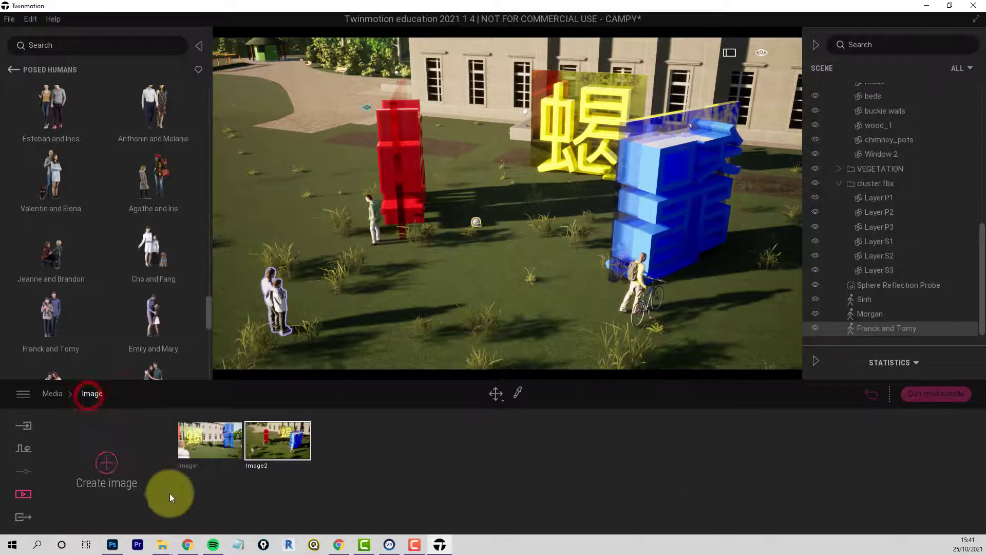
{"action": "left_click", "coordinate": [286, 416]}
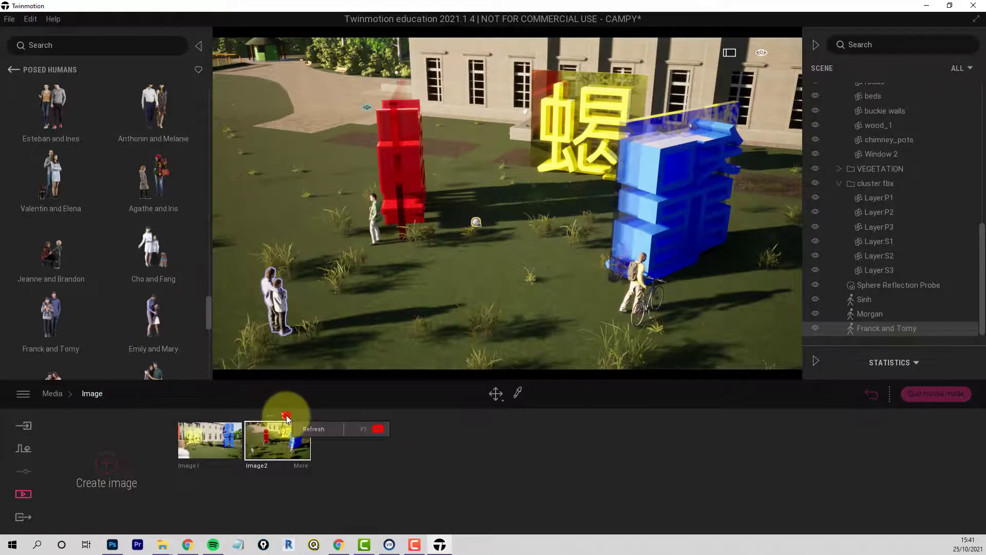
- Switch between Image1 and Image2 to compare their viewpoints and lighting
{"action": "left_click", "coordinate": [211, 440]}
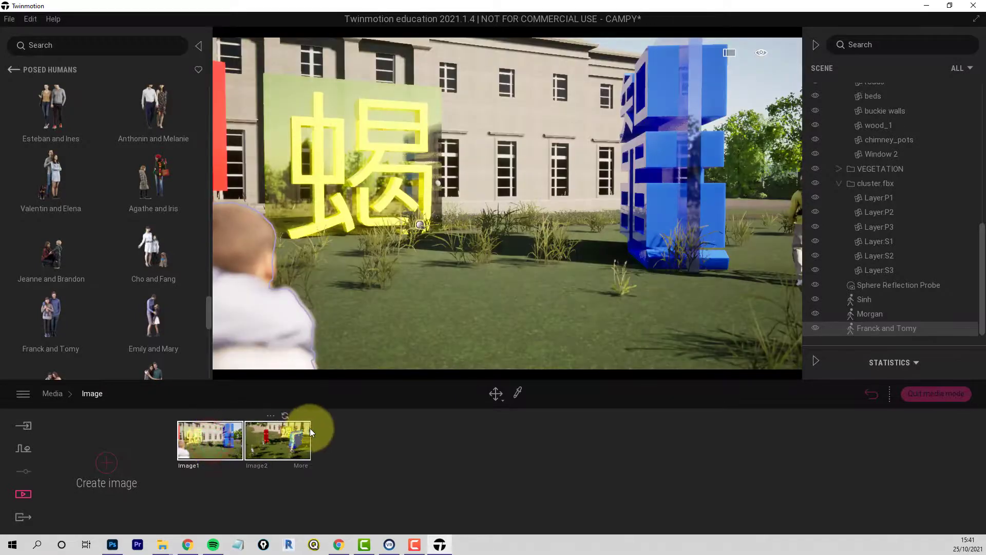
{"action": "left_click", "coordinate": [278, 442]}
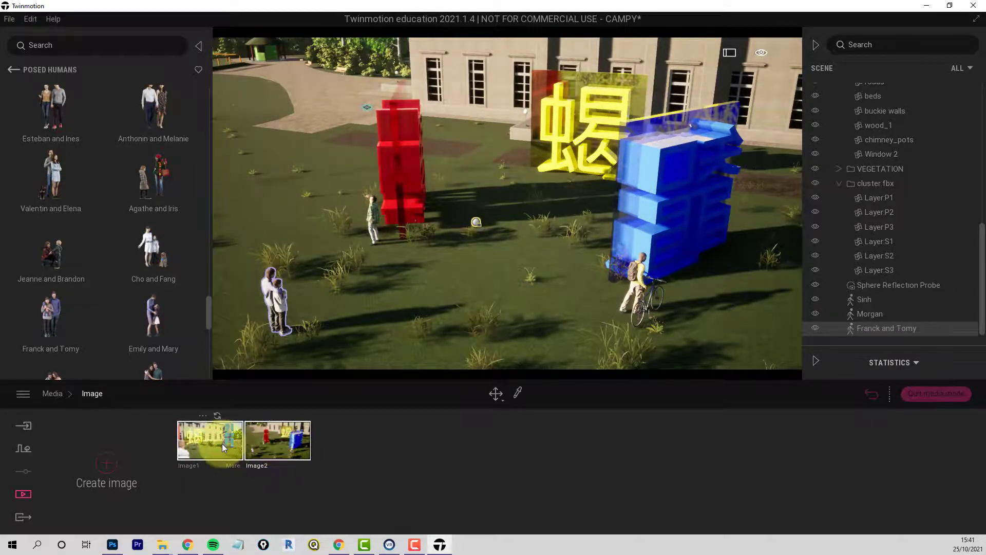
{"action": "left_click", "coordinate": [221, 443]}
{"action": "left_click", "coordinate": [273, 444]}
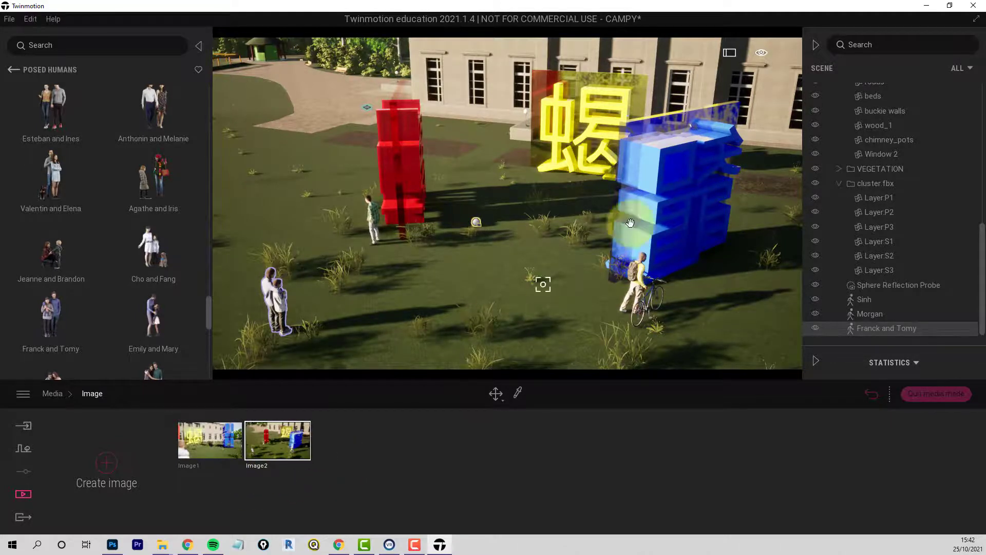
- Choose the Perspective view for the viewport and leave media mode
{"action": "left_click", "coordinate": [764, 54]}
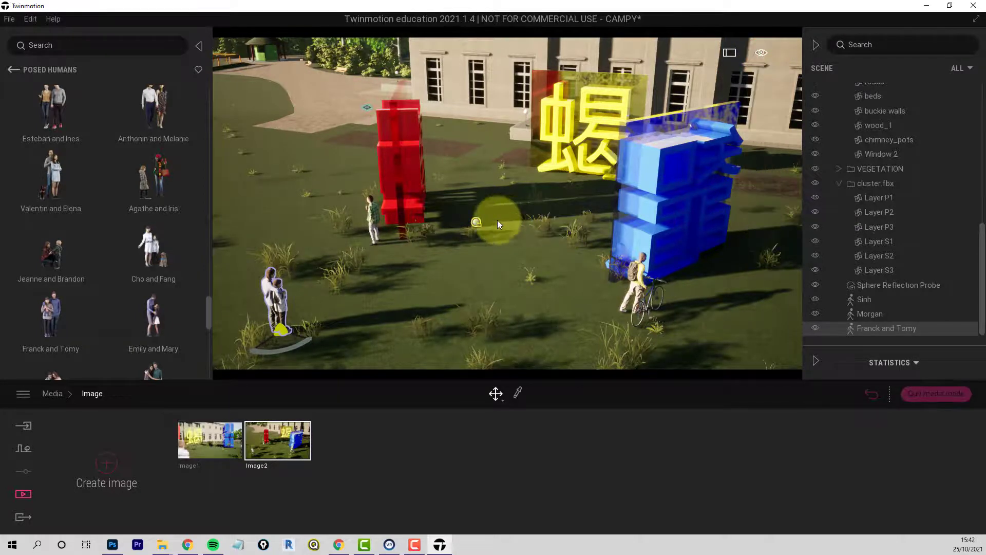
{"action": "left_click", "coordinate": [761, 53]}
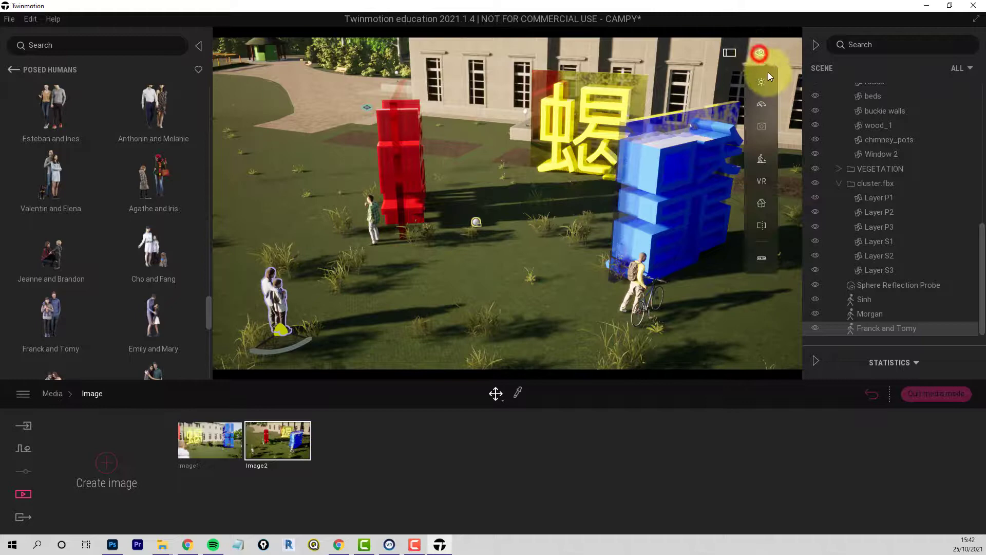
{"action": "left_click", "coordinate": [761, 203]}
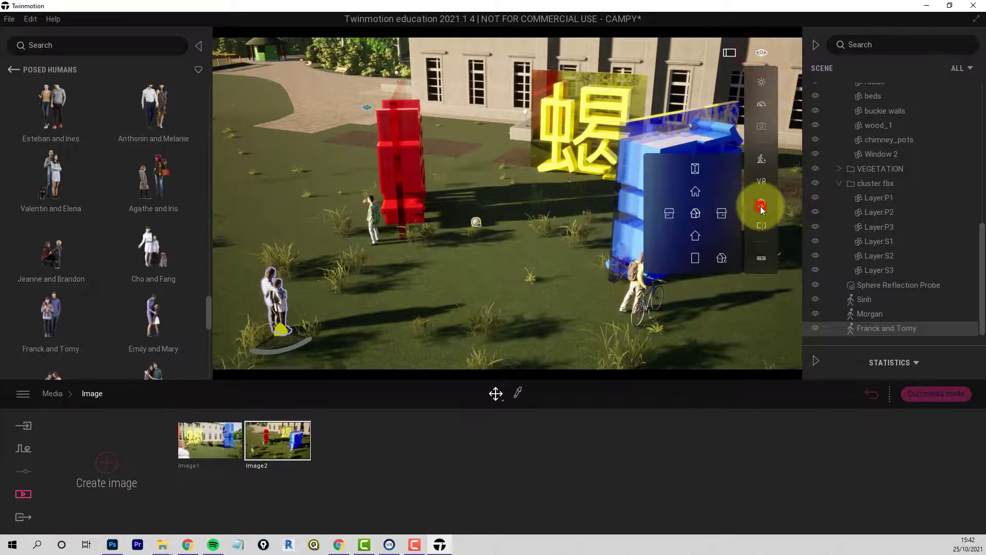
{"action": "left_click", "coordinate": [696, 215]}
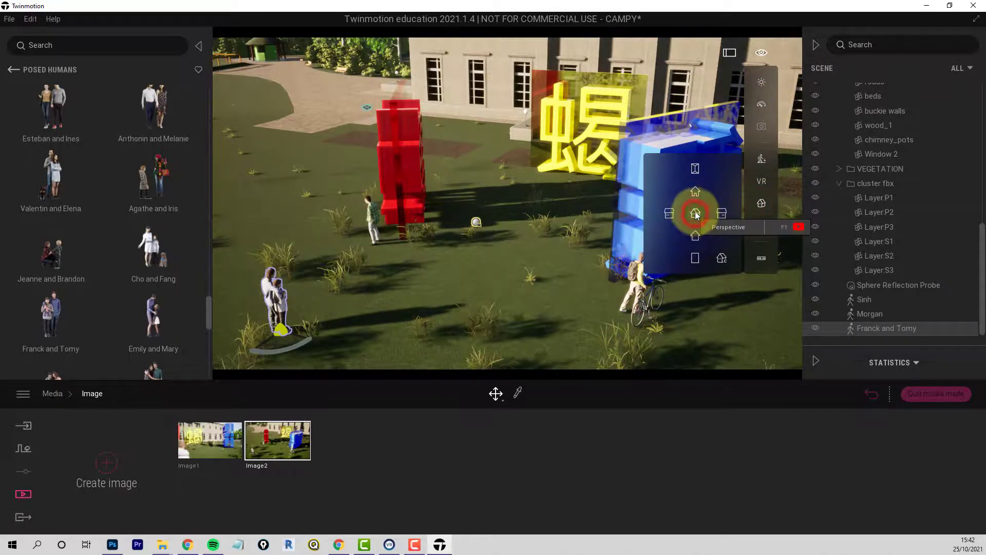
{"action": "left_click", "coordinate": [696, 215]}
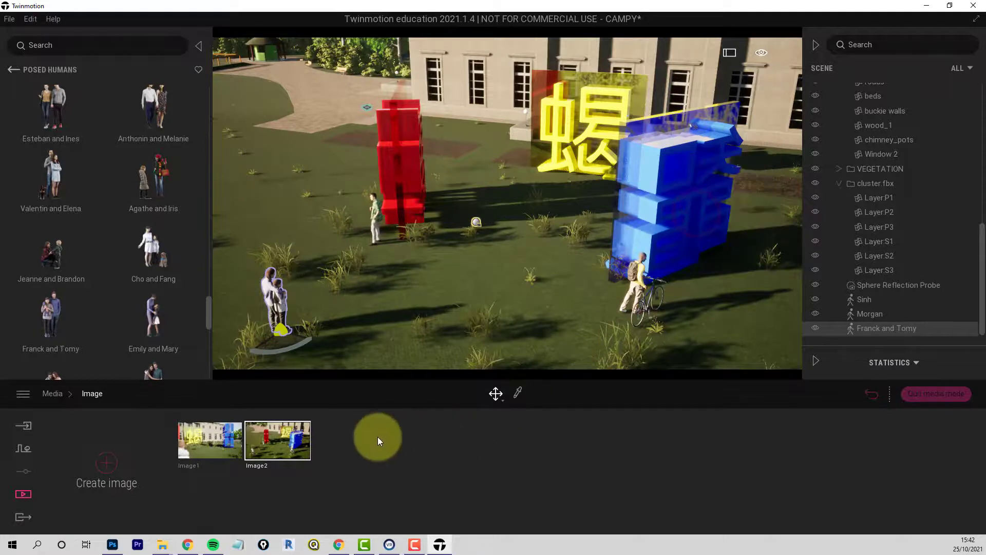
{"action": "left_click", "coordinate": [930, 392]}
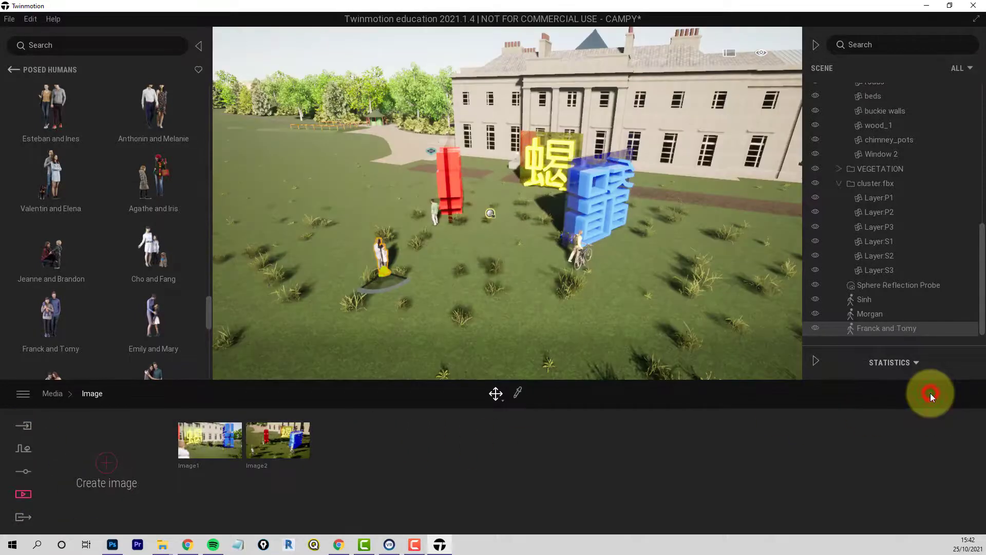
- Examine the three sculptures and the people on the lawn from different raised viewpoints facing the house
{"action": "middle_click_drag", "start_coordinate": [489, 247], "coordinate": [491, 250]}
{"action": "right_click_drag", "start_coordinate": [491, 250], "coordinate": [491, 250]}
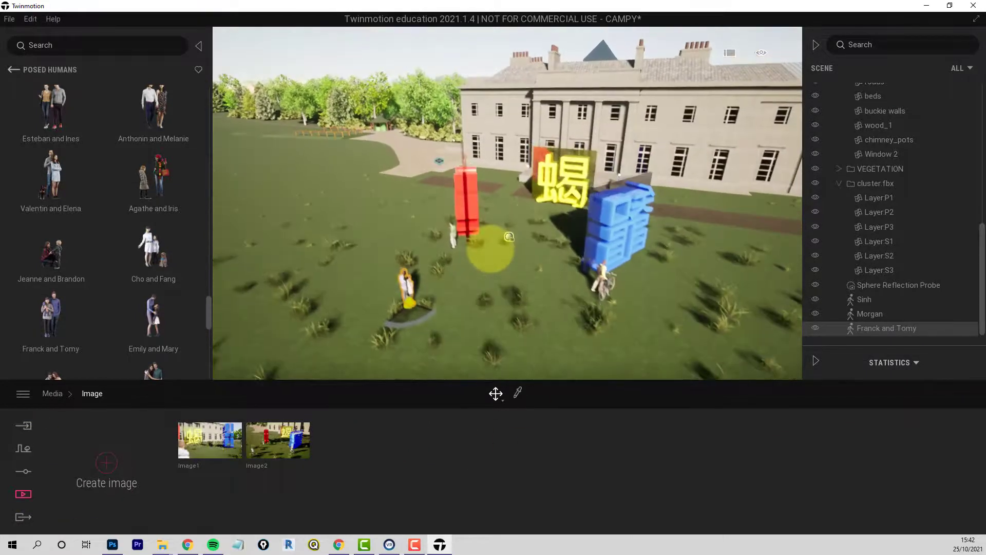
{"action": "middle_click_drag", "start_coordinate": [411, 245], "coordinate": [529, 191]}
{"action": "right_click_drag", "start_coordinate": [529, 191], "coordinate": [467, 197]}
{"action": "middle_click_drag", "start_coordinate": [467, 197], "coordinate": [469, 198]}
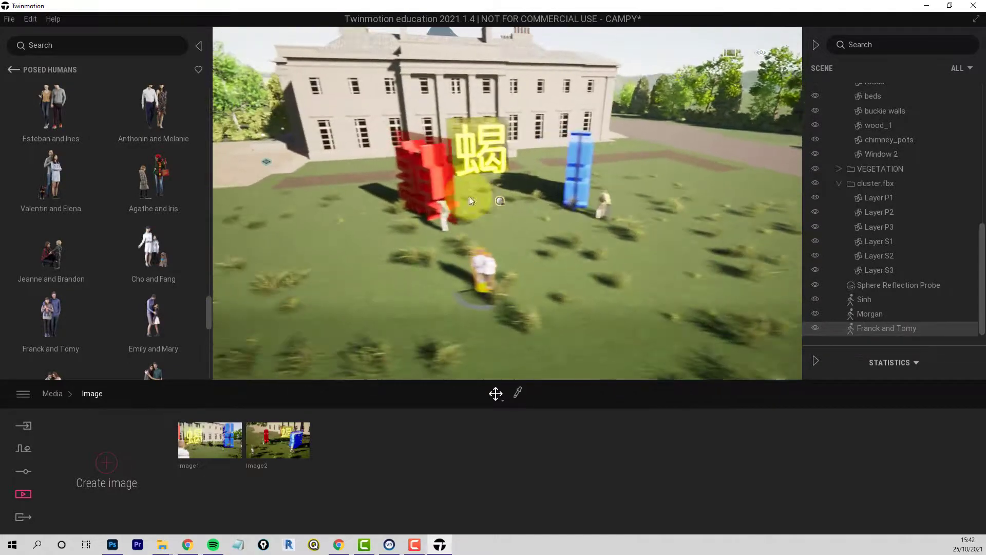
{"action": "right_click_drag", "start_coordinate": [470, 198], "coordinate": [463, 211]}
{"action": "middle_click_drag", "start_coordinate": [457, 231], "coordinate": [465, 231]}
{"action": "right_click_drag", "start_coordinate": [464, 231], "coordinate": [466, 231]}
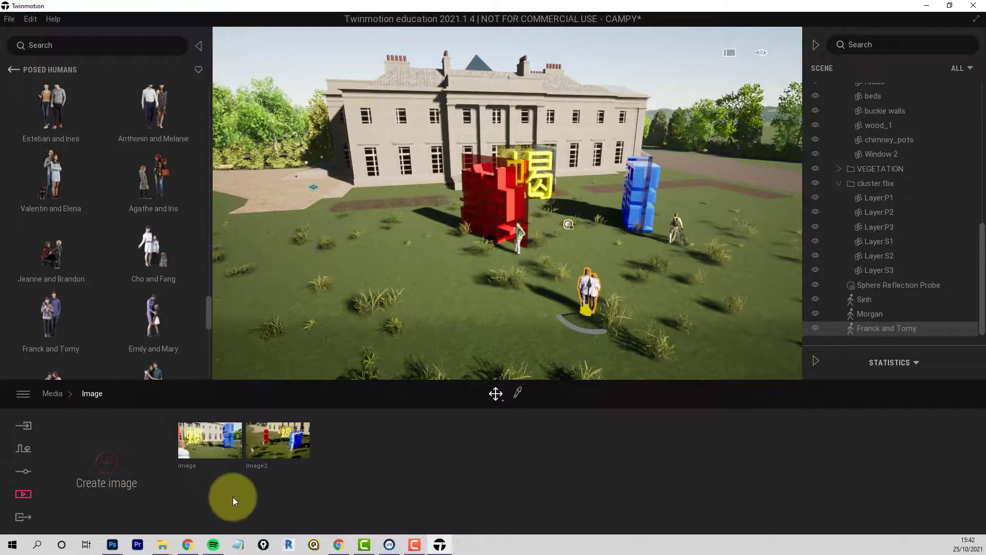
- Export both saved images, Image1 and Image2, to the Desktop folder
{"action": "mouse_move", "coordinate": [282, 459]}
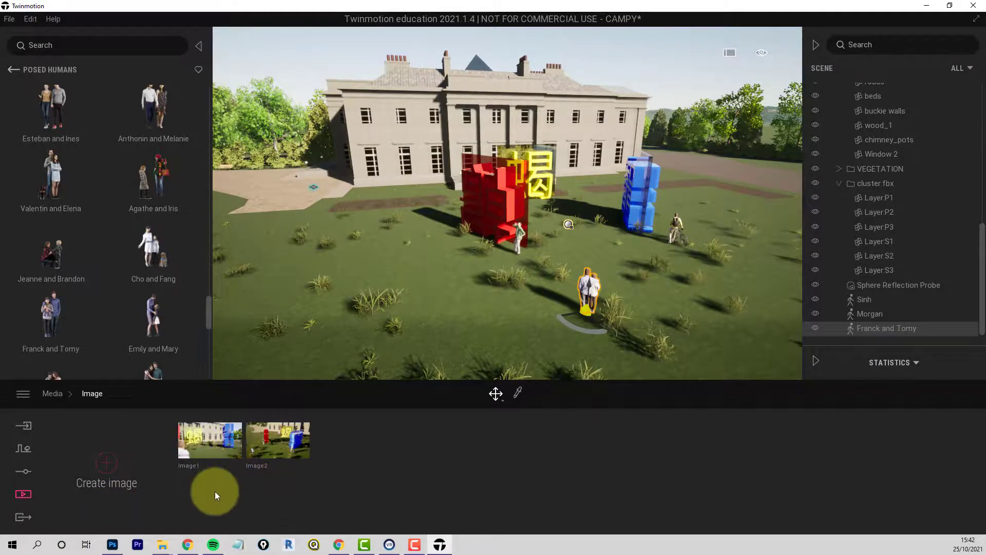
{"action": "left_click", "coordinate": [18, 517]}
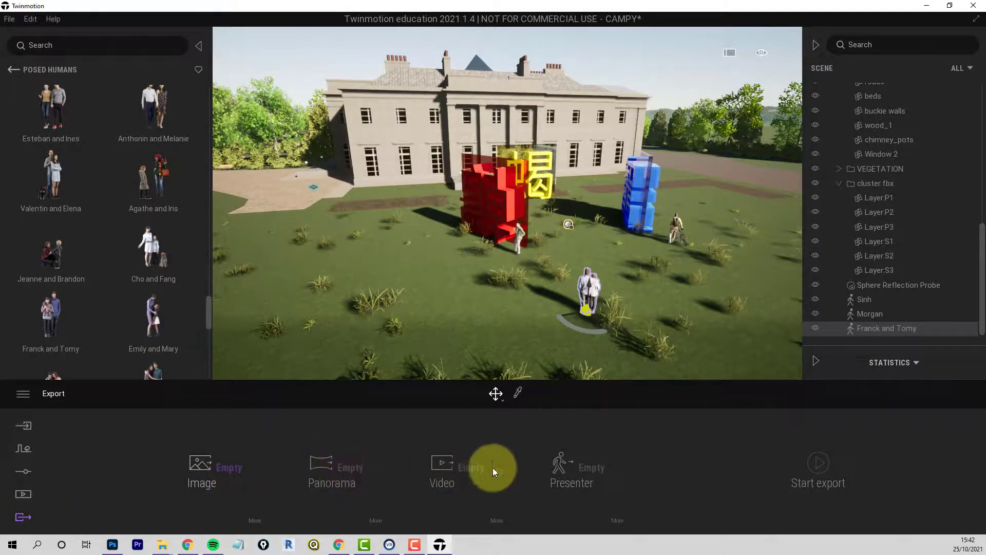
{"action": "left_click", "coordinate": [229, 467]}
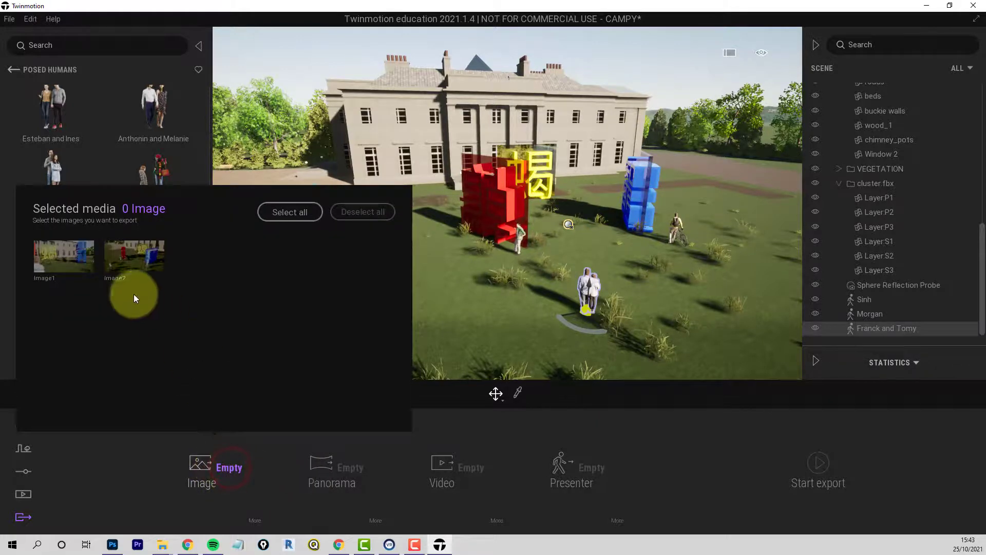
{"action": "left_click", "coordinate": [289, 210]}
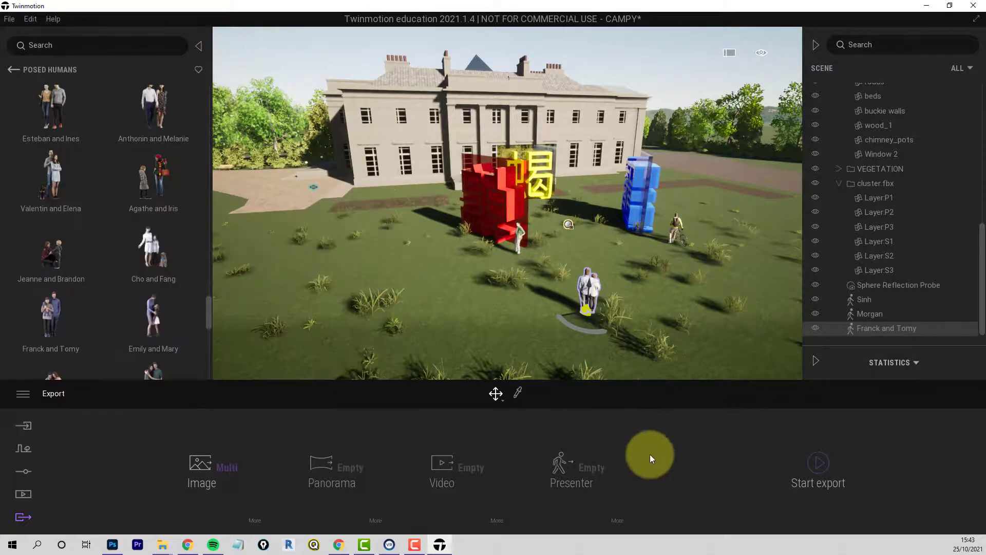
{"action": "left_click", "coordinate": [818, 463]}
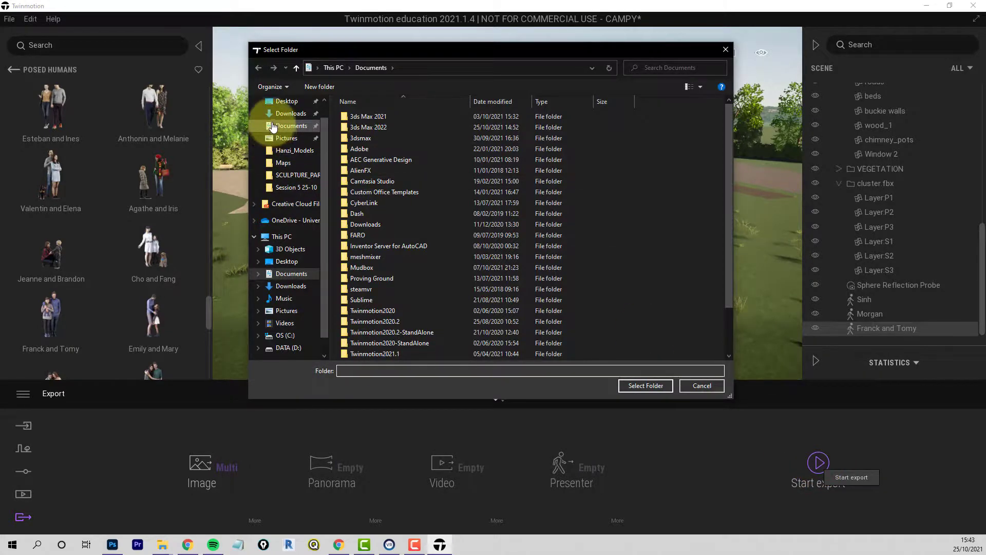
{"action": "left_click", "coordinate": [286, 101]}
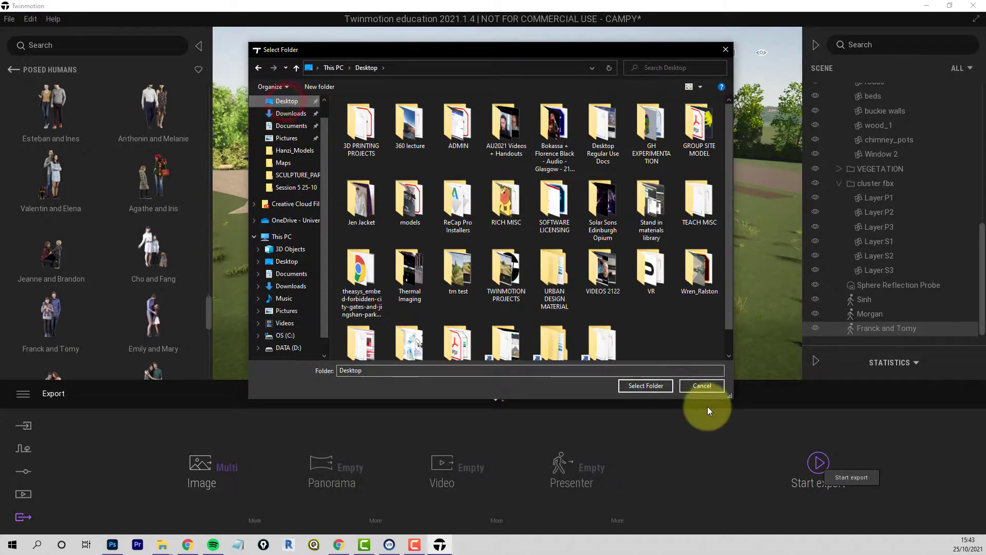
{"action": "left_click", "coordinate": [648, 384]}
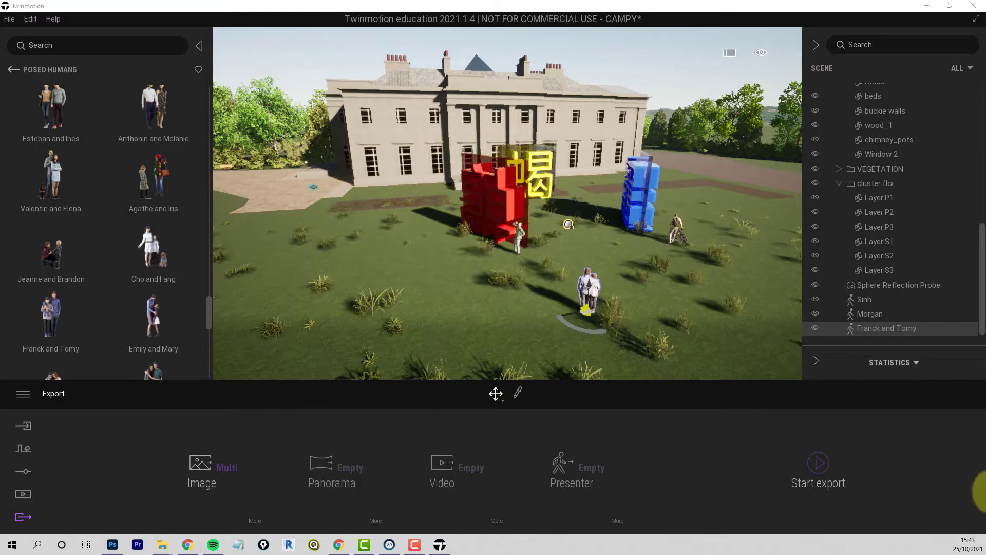
- Open the exported Image1_000.png in Photos, compare it with Image2_000.png, and close the viewer
{"action": "double_click", "coordinate": [985, 487]}
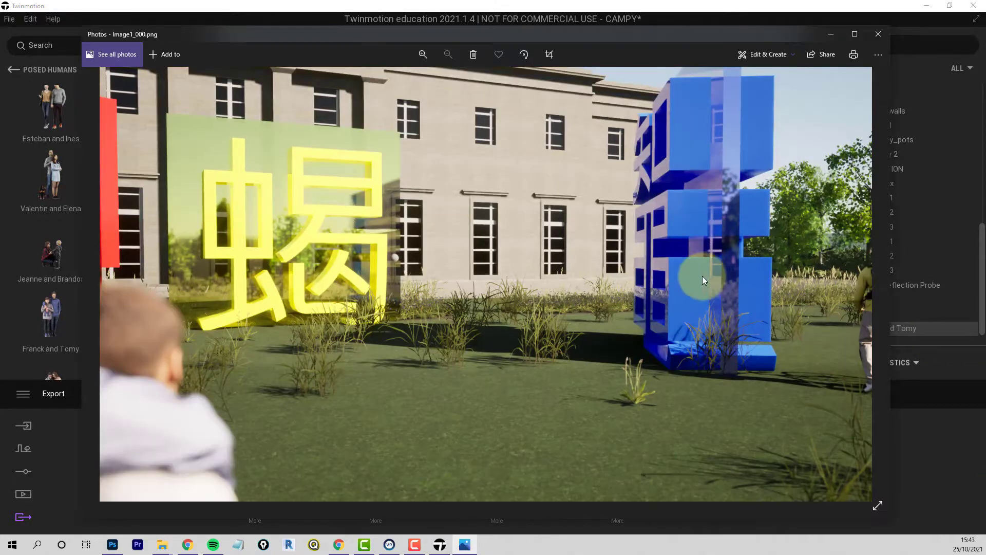
{"action": "left_click", "coordinate": [878, 282]}
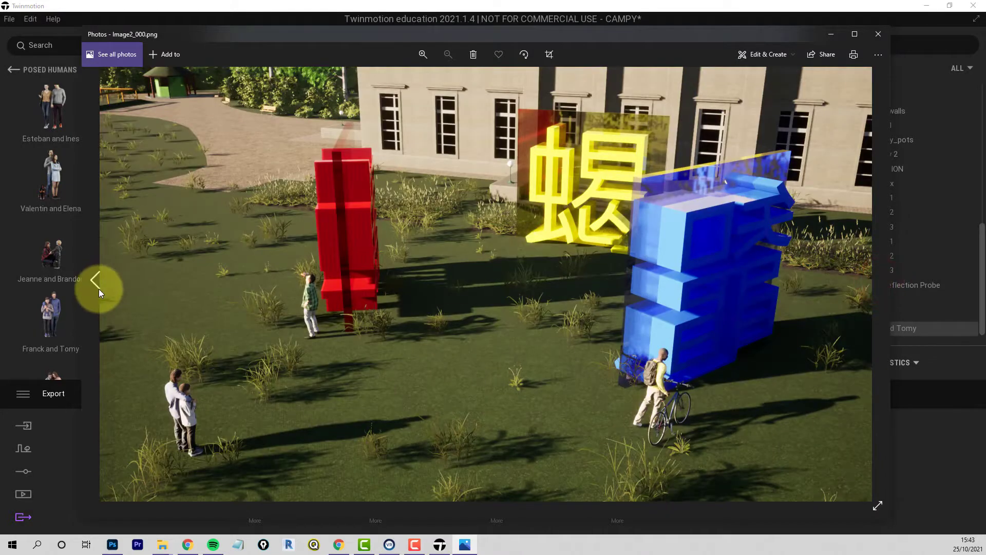
{"action": "left_click", "coordinate": [97, 285]}
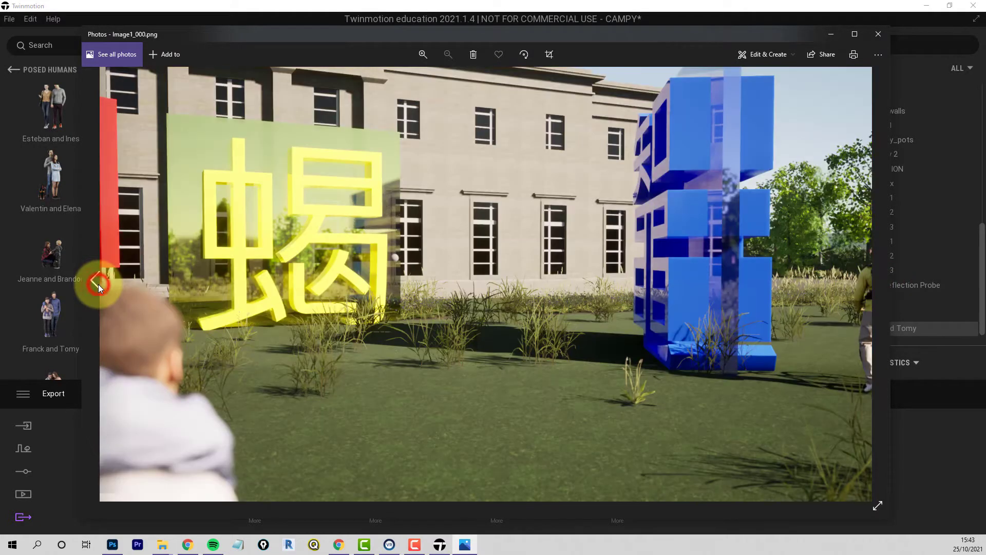
{"action": "left_click", "coordinate": [877, 35]}
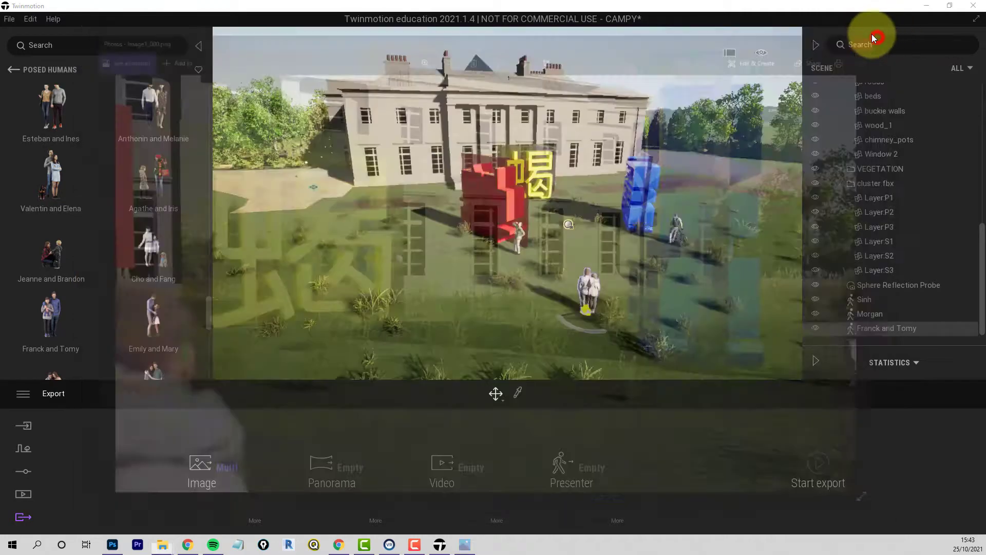